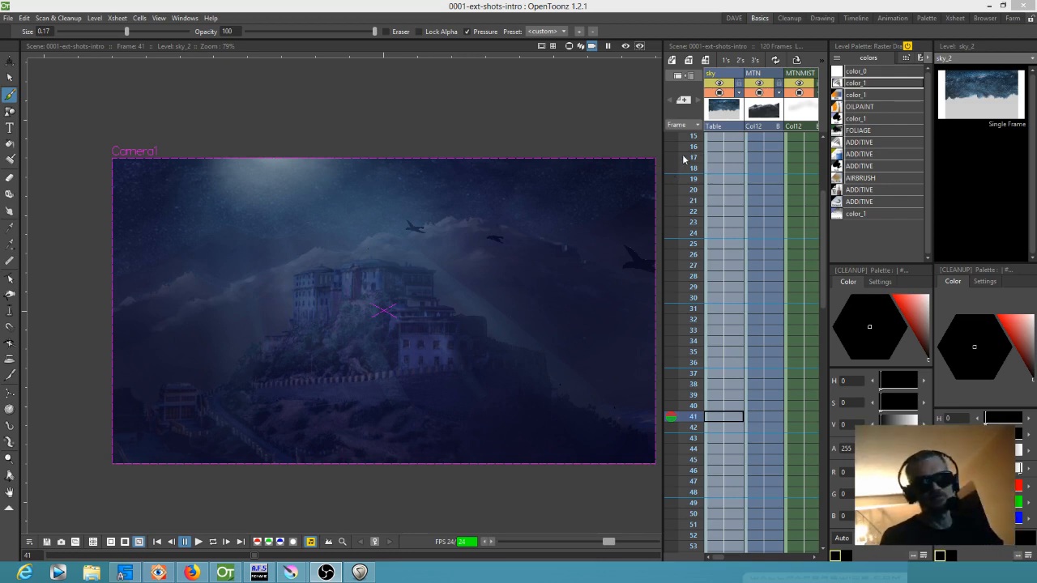
Scrub the castle shot between frame 1 and frame 120 to examine the flying birds and camera movement, returning to frame 1
{"action": "left_click", "coordinate": [686, 149]}
{"action": "scroll", "coordinate": [685, 154], "scroll_direction": "up", "scroll_amount": 1}
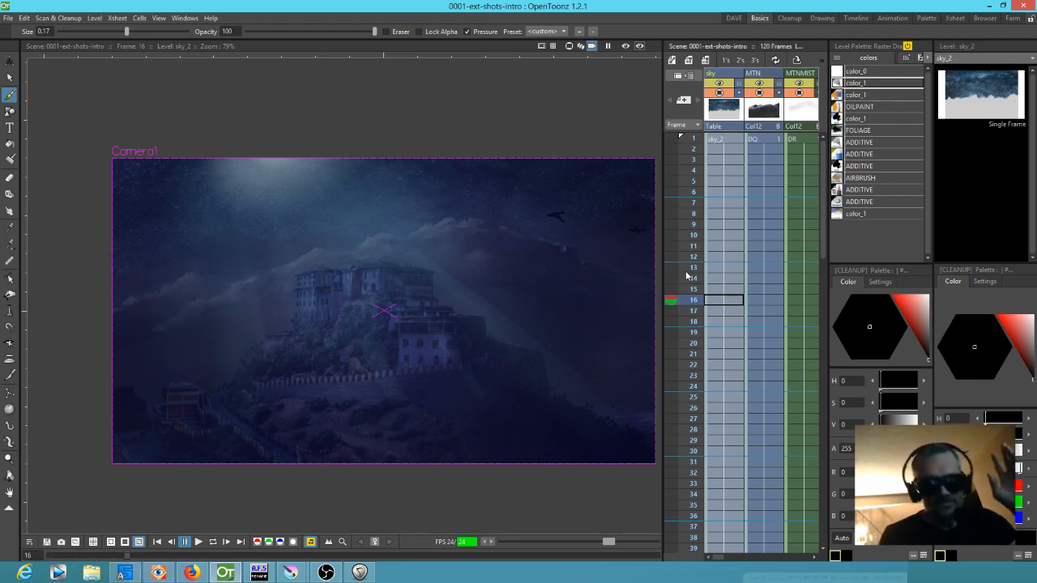
{"action": "scroll", "coordinate": [547, 287], "scroll_direction": "up", "scroll_amount": 2}
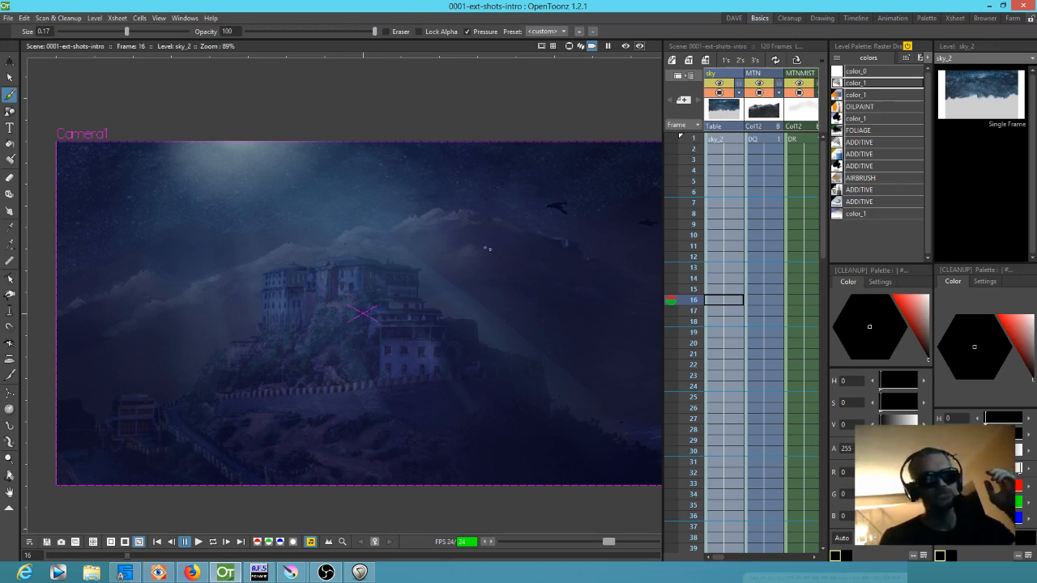
{"action": "scroll", "coordinate": [490, 253], "scroll_direction": "down", "scroll_amount": 1}
{"action": "scroll", "coordinate": [495, 240], "scroll_direction": "up", "scroll_amount": 1}
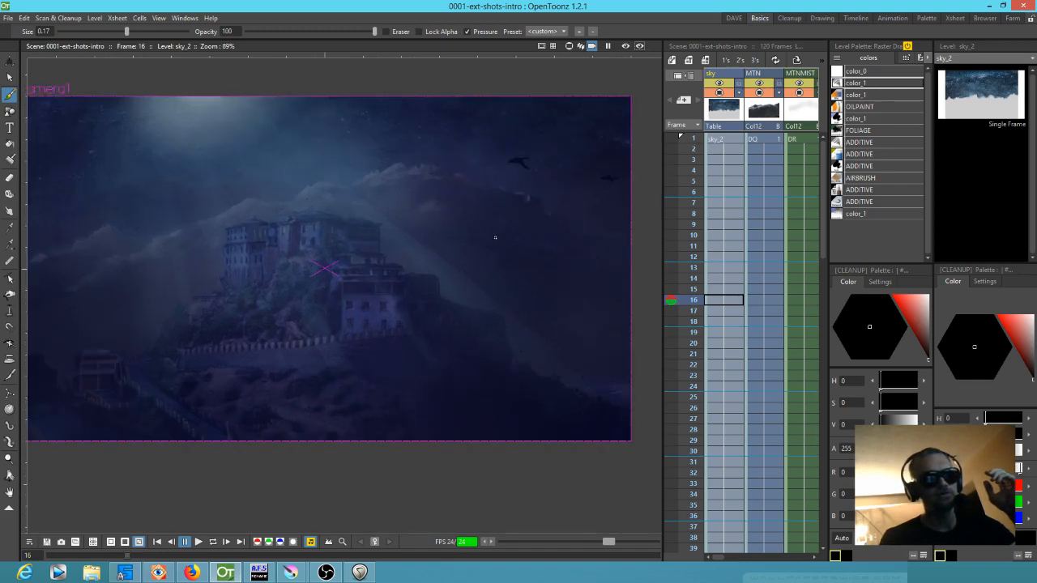
{"action": "left_click_drag", "start_coordinate": [495, 240], "coordinate": [516, 243]}
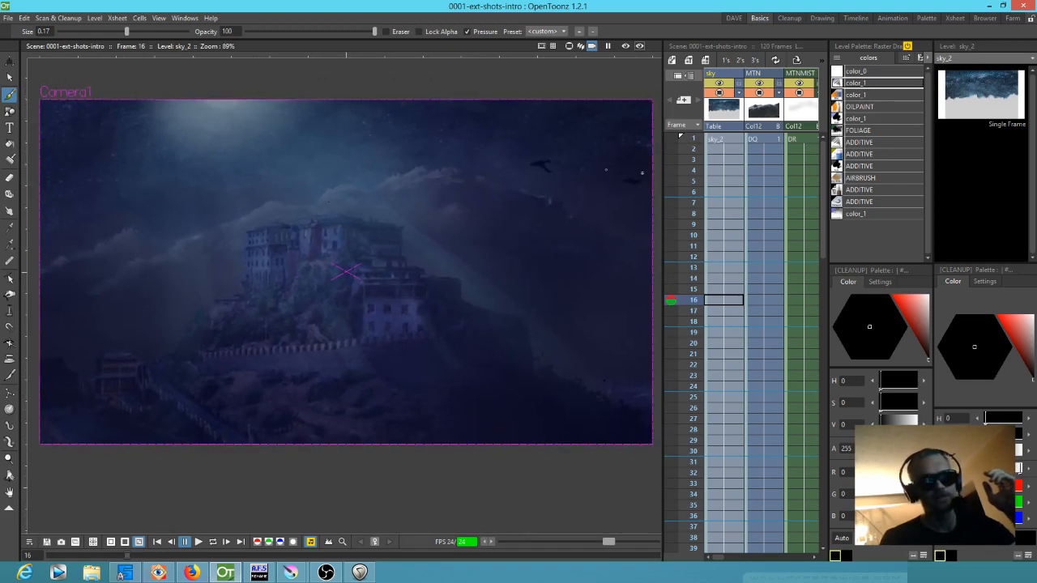
{"action": "left_click", "coordinate": [693, 139]}
{"action": "scroll", "coordinate": [726, 313], "scroll_direction": "down", "scroll_amount": 8}
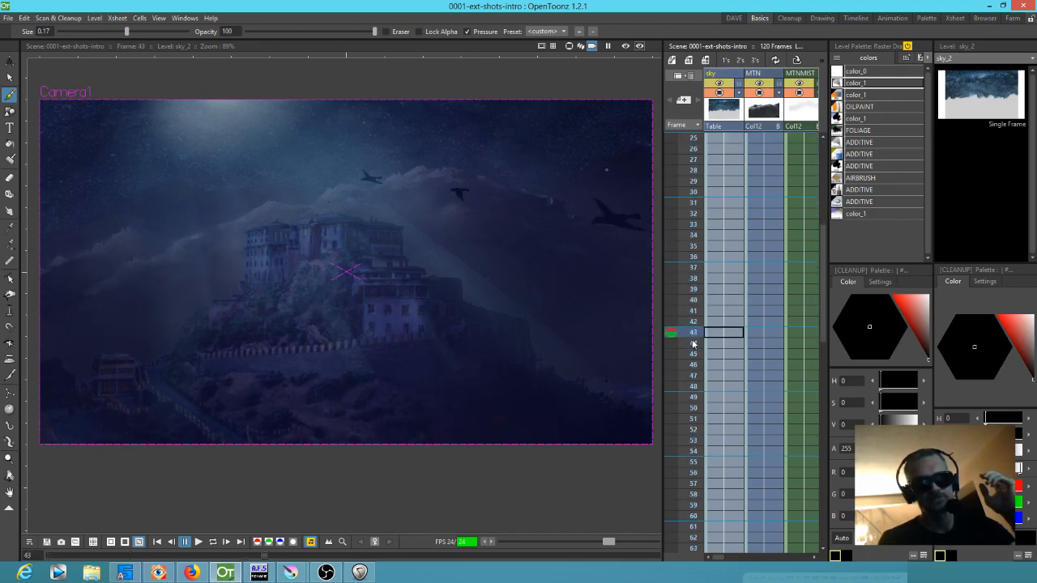
{"action": "scroll", "coordinate": [699, 400], "scroll_direction": "down", "scroll_amount": 11}
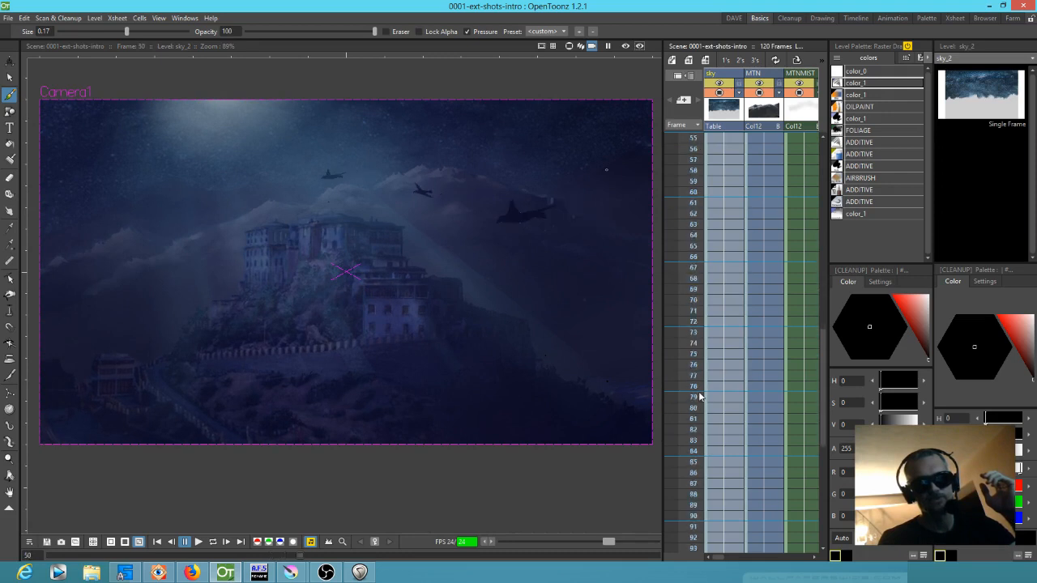
{"action": "left_click", "coordinate": [689, 452]}
{"action": "scroll", "coordinate": [723, 343], "scroll_direction": "up", "scroll_amount": 15}
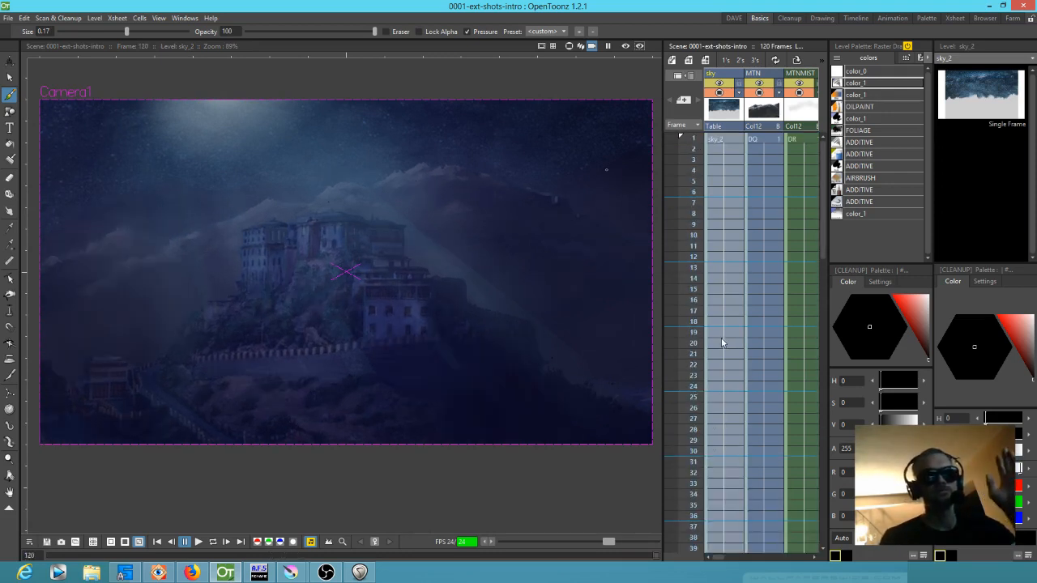
{"action": "left_click", "coordinate": [694, 143]}
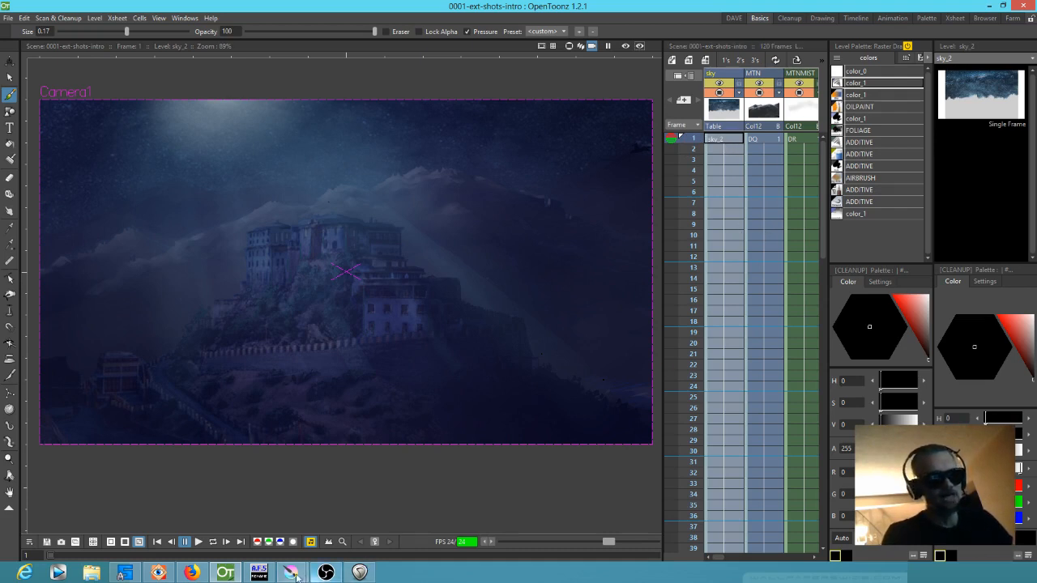
Switch to the Krita window with several open documents and show key gompa exterior.ora
{"action": "mouse_move", "coordinate": [290, 573]}
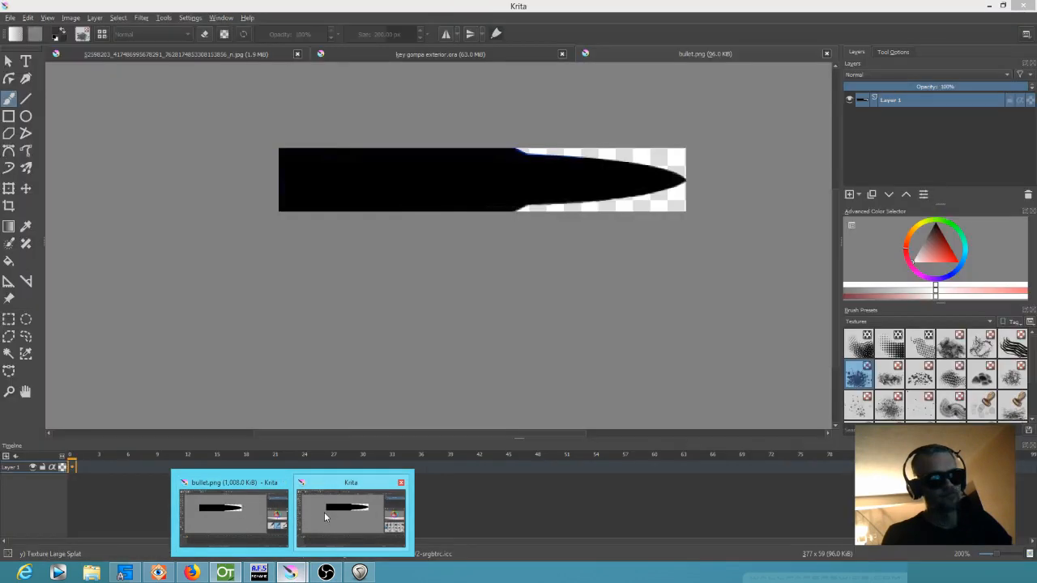
{"action": "left_click", "coordinate": [324, 512]}
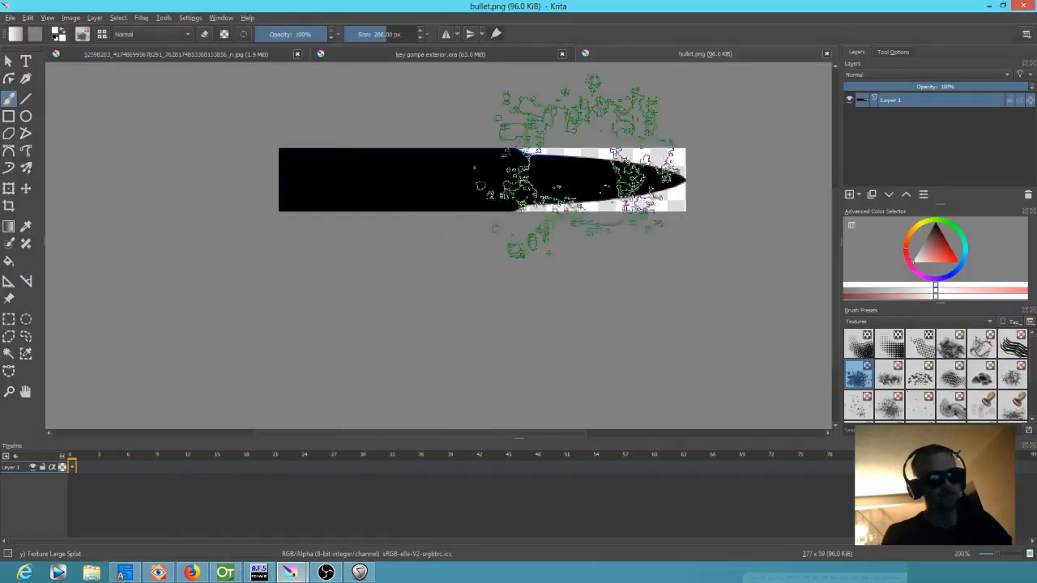
{"action": "left_click", "coordinate": [459, 53]}
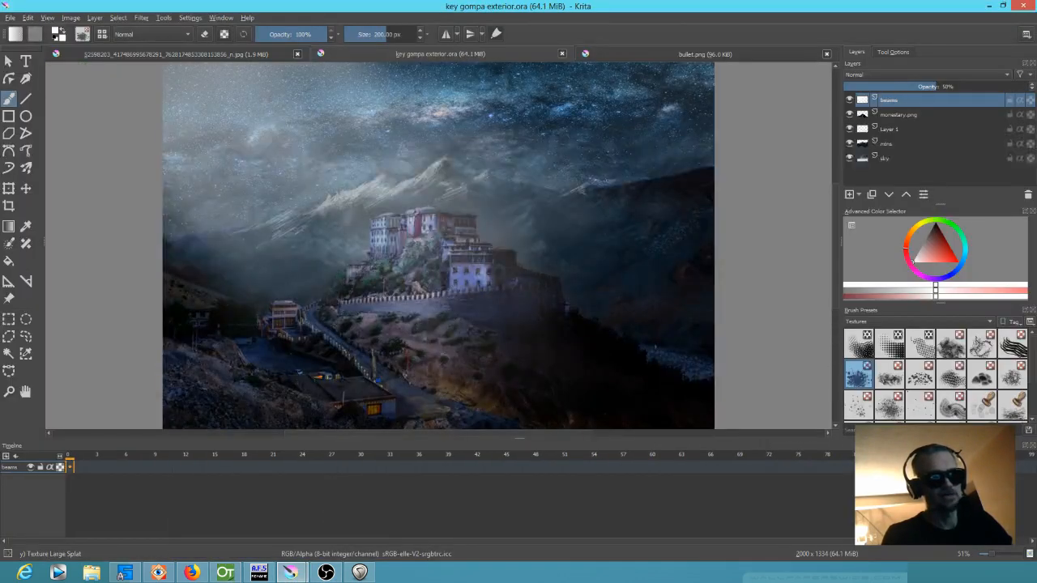
Bring up the second Krita window containing only bullet.png and close it
{"action": "left_click", "coordinate": [296, 575]}
{"action": "left_click", "coordinate": [280, 498]}
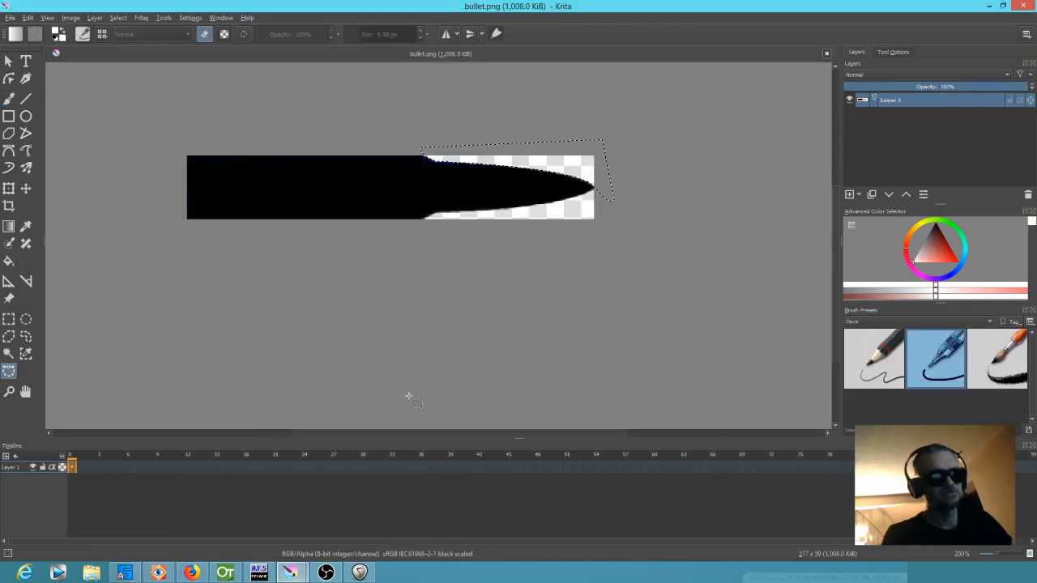
{"action": "left_click", "coordinate": [1019, 8]}
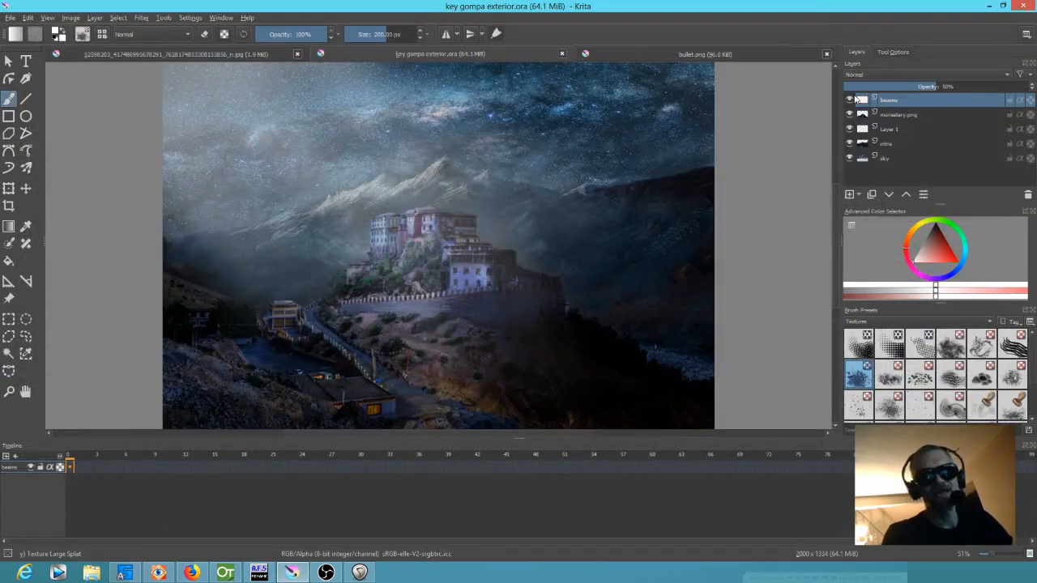
Hide all five layers of the painting one by one, from the sky up to the beams layer
{"action": "left_click", "coordinate": [849, 155]}
{"action": "left_click", "coordinate": [848, 143]}
{"action": "left_click", "coordinate": [850, 129]}
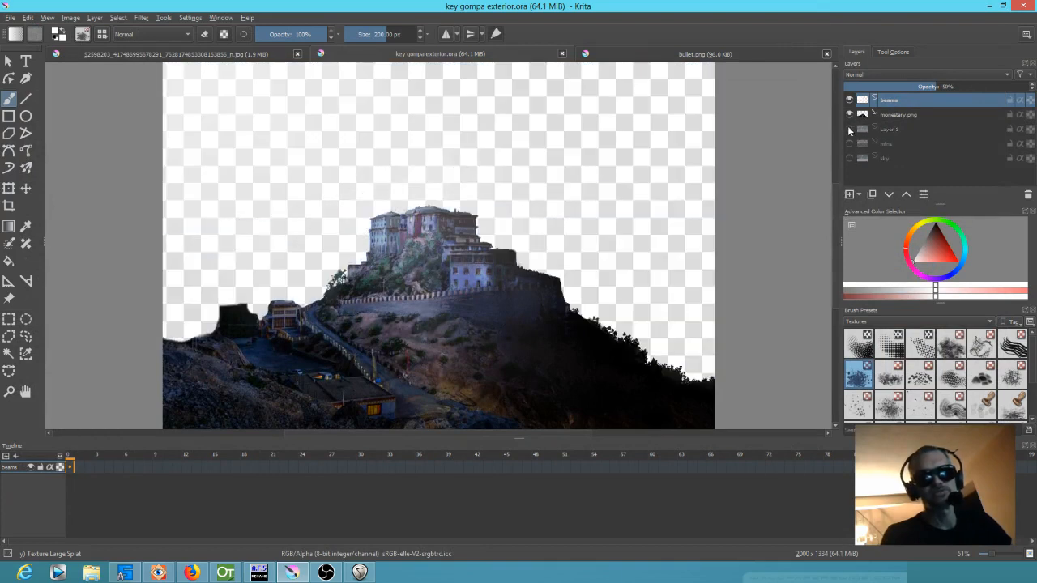
{"action": "left_click", "coordinate": [849, 114]}
{"action": "left_click", "coordinate": [849, 100]}
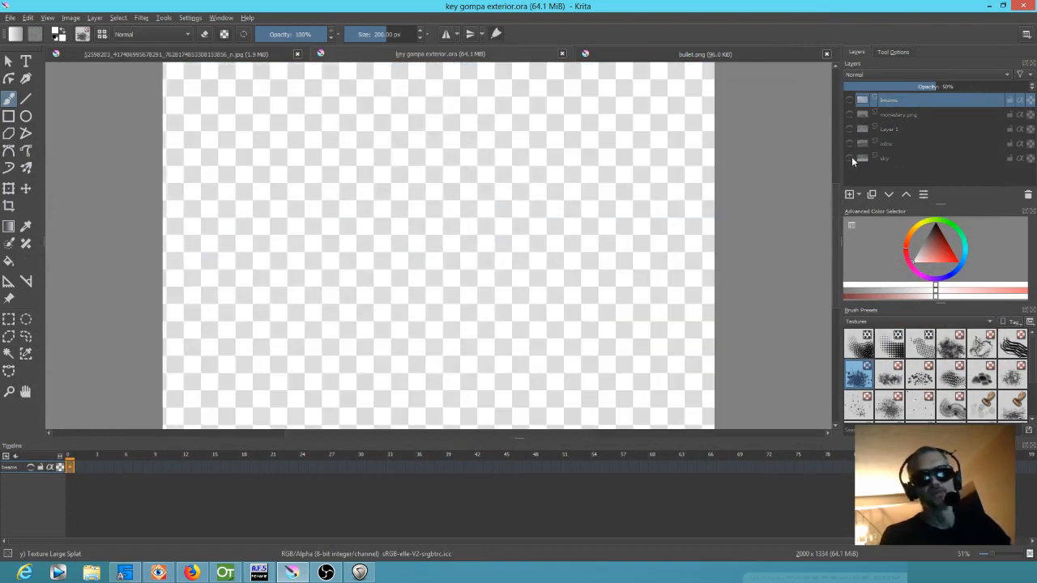
Show the sky, mountain, Layer 1, monastery.png and beams layers again in that order to examine how the painting builds up
{"action": "left_click", "coordinate": [851, 156]}
{"action": "left_click", "coordinate": [849, 145]}
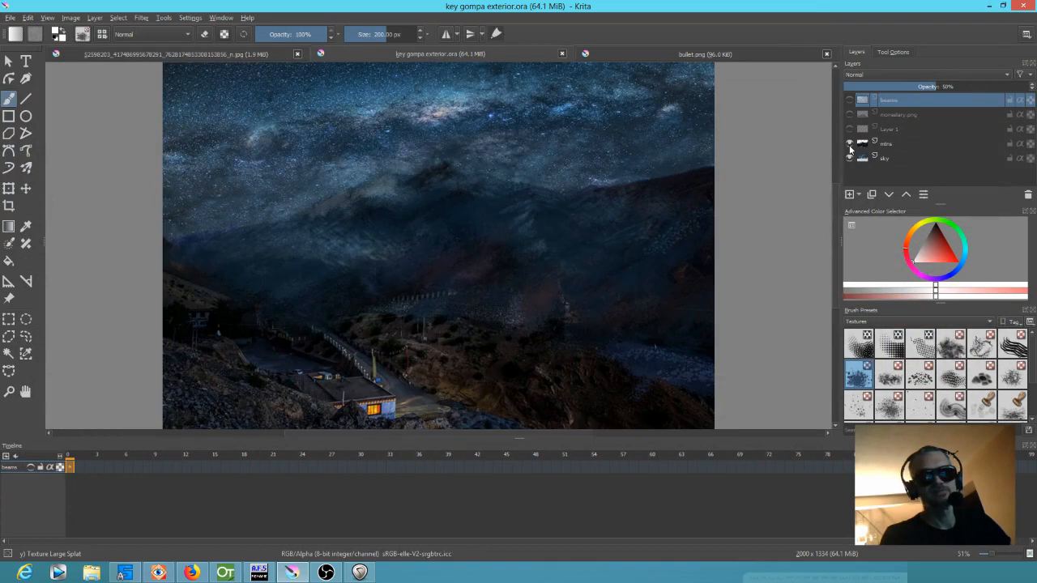
{"action": "left_click", "coordinate": [850, 129]}
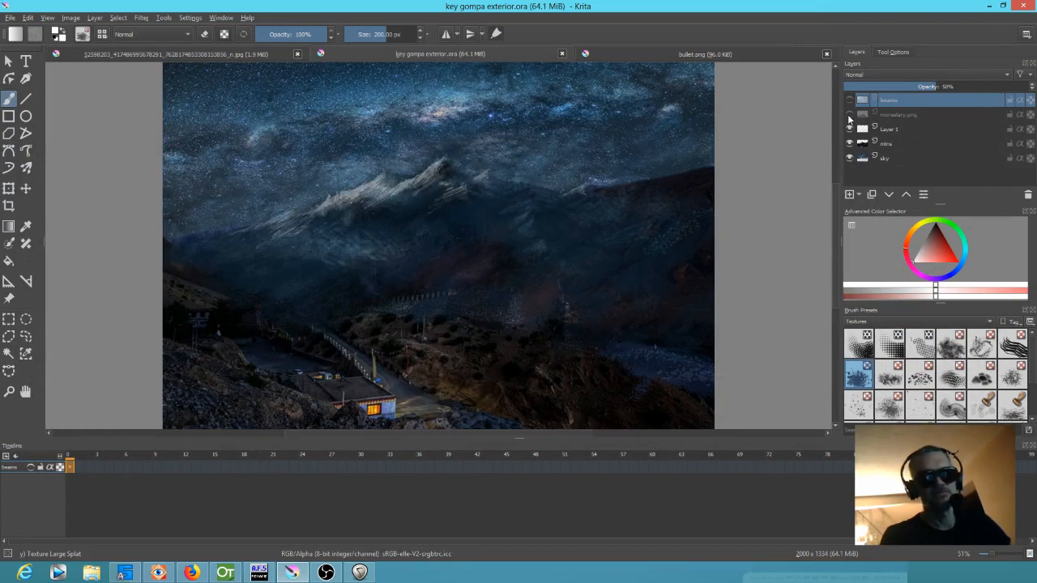
{"action": "left_click", "coordinate": [849, 114]}
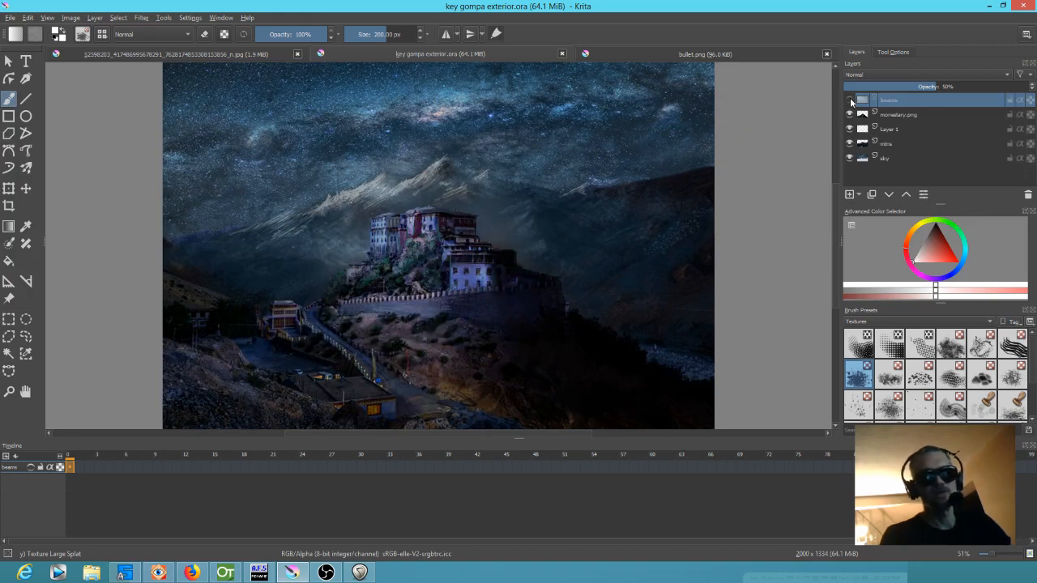
{"action": "left_click", "coordinate": [850, 100]}
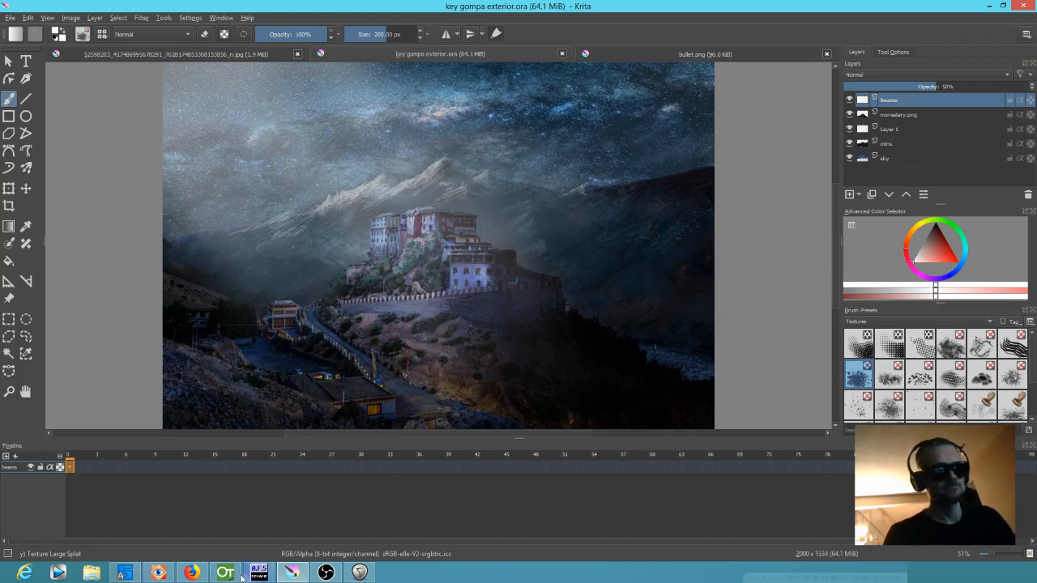
Switch to OpenToonz to view the assembled shot at frame 1, and return to the layered painting in Krita
{"action": "mouse_move", "coordinate": [226, 578]}
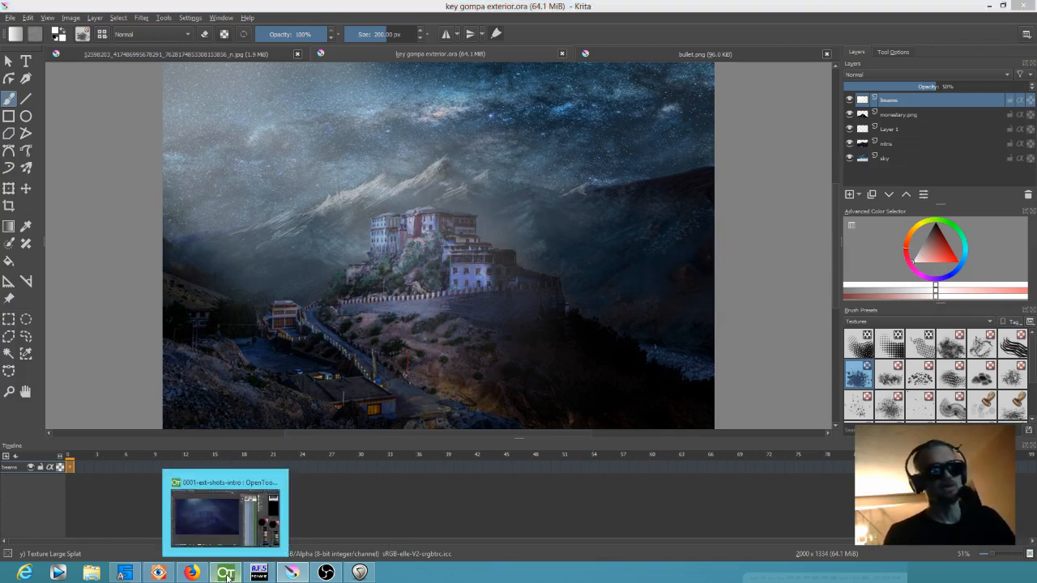
{"action": "left_click", "coordinate": [226, 573]}
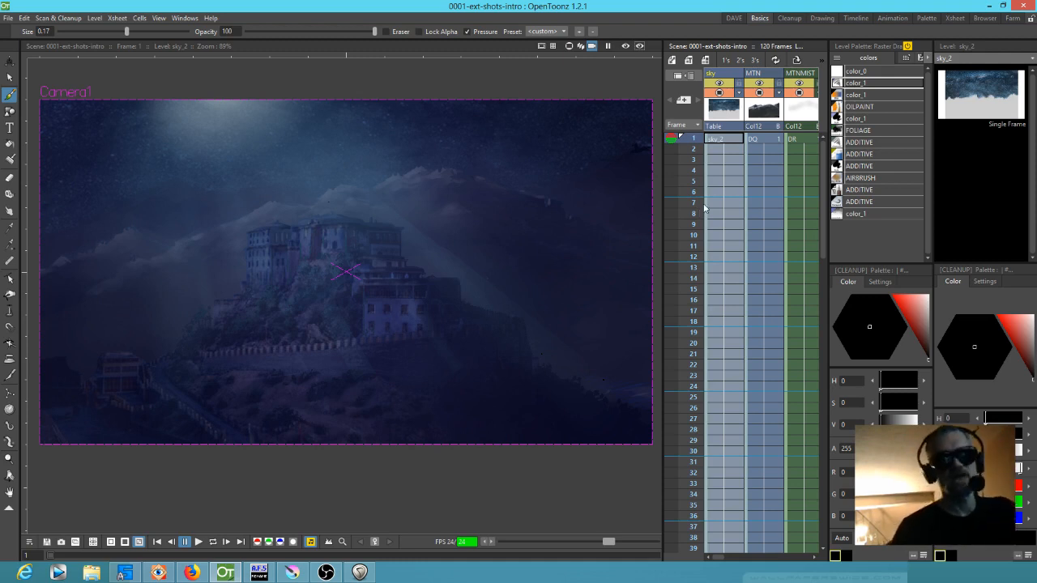
{"action": "left_click", "coordinate": [291, 572]}
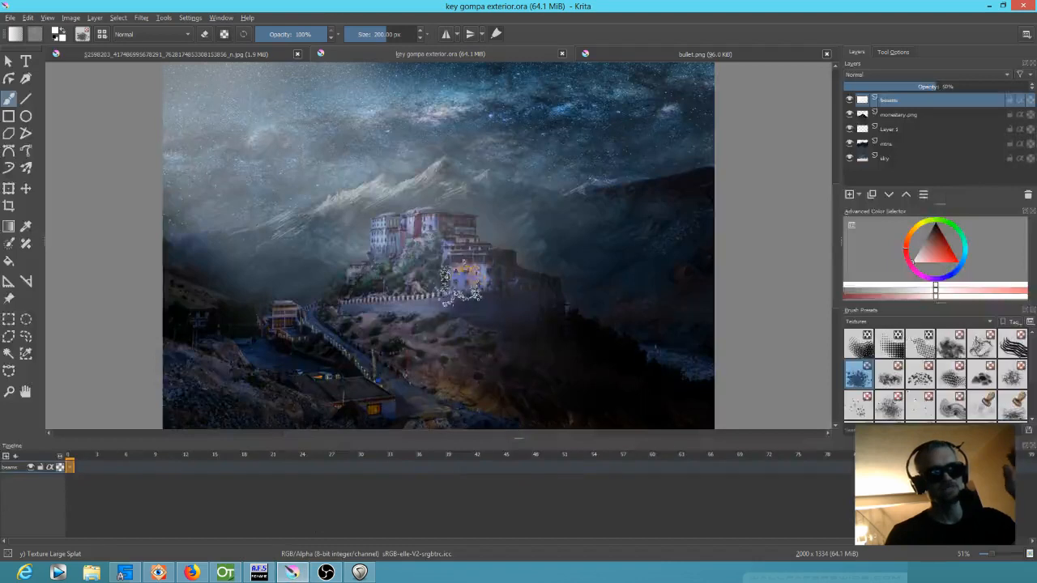
Hide every layer except the sky and examine the sky artwork at several magnifications
{"action": "left_click", "coordinate": [850, 100]}
{"action": "left_click", "coordinate": [849, 114]}
{"action": "left_click", "coordinate": [849, 129]}
{"action": "left_click", "coordinate": [849, 143]}
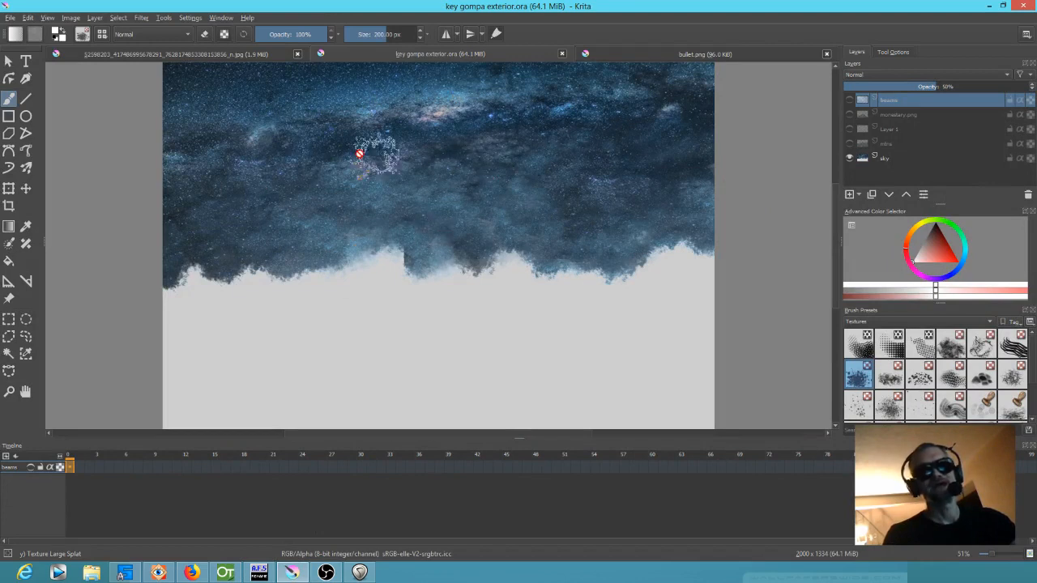
{"action": "key", "text": "minus"}
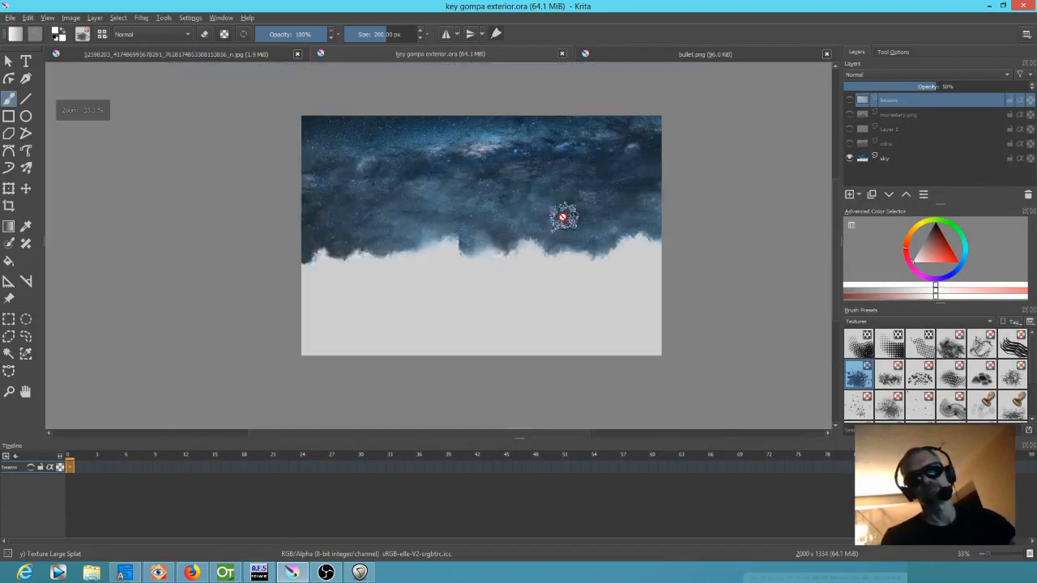
{"action": "key", "text": "1"}
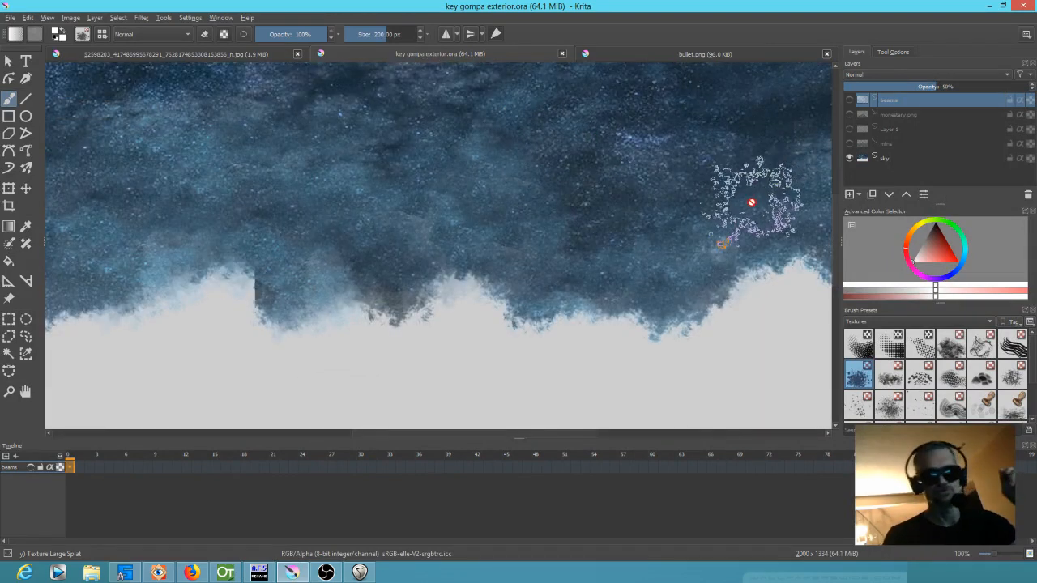
{"action": "key", "text": "minus"}
Restore the visibility of the beams, monastery.png, Layer 1 and mountain layers above the sky
{"action": "left_click", "coordinate": [849, 100]}
{"action": "left_click", "coordinate": [849, 115]}
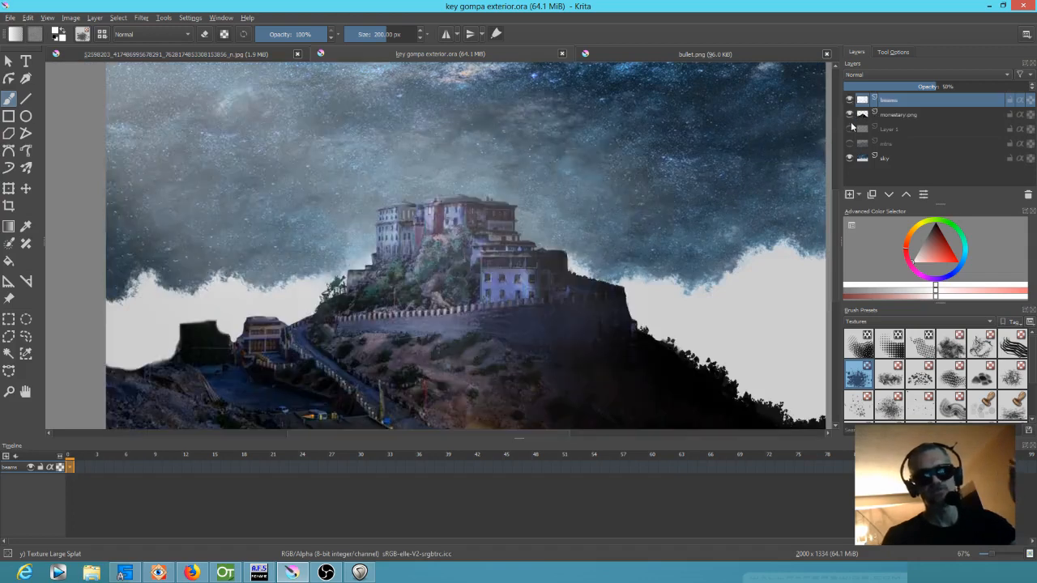
{"action": "left_click", "coordinate": [850, 128]}
{"action": "left_click", "coordinate": [849, 143]}
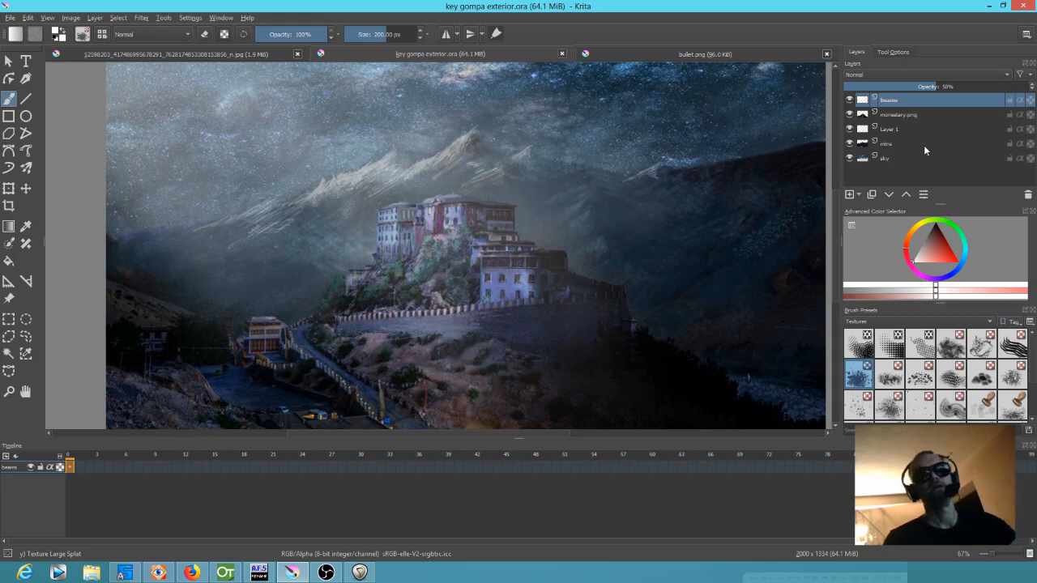
Go through the monastery.png, Layer 1 and mountain layers individually, finishing with the beams layer selected
{"action": "left_click", "coordinate": [901, 116]}
{"action": "left_click", "coordinate": [900, 128]}
{"action": "left_click", "coordinate": [892, 143]}
{"action": "left_click", "coordinate": [893, 125]}
{"action": "left_click", "coordinate": [891, 116]}
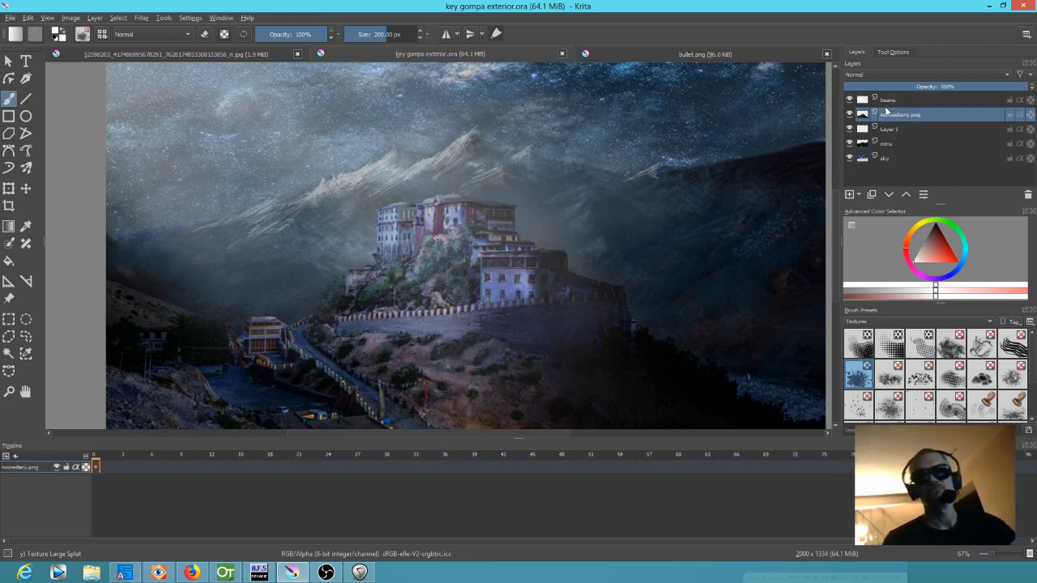
{"action": "left_click", "coordinate": [887, 102]}
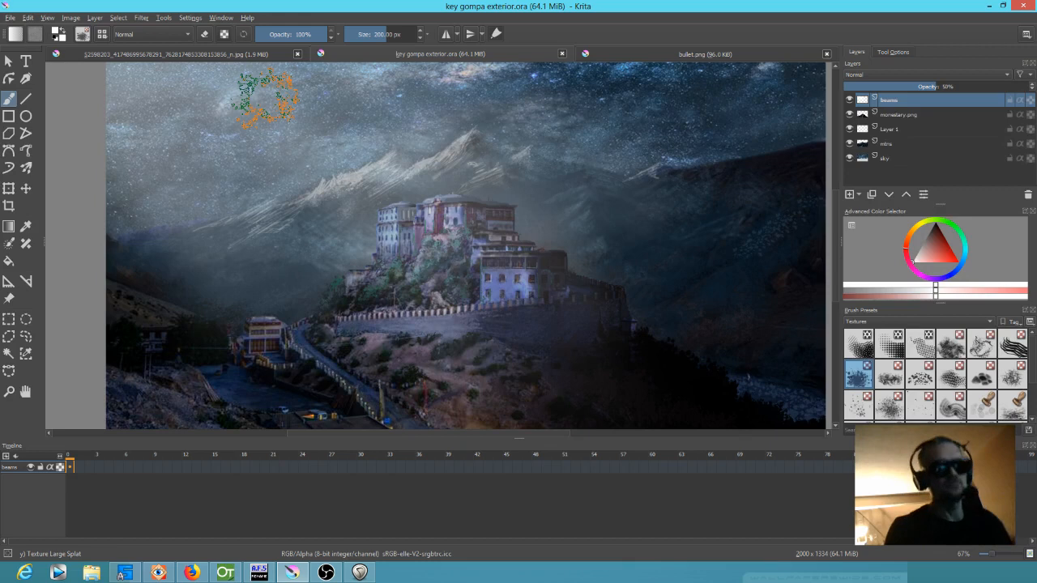
{"action": "left_click", "coordinate": [275, 134]}
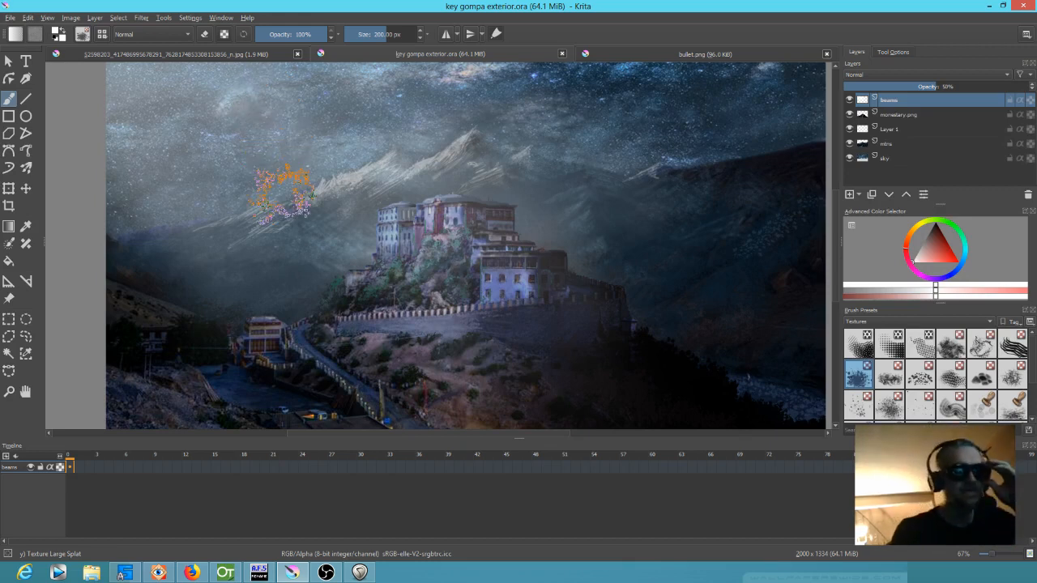
Open the Export Layers script, choose PNG as the image format, and dismiss the dialog without exporting
{"action": "left_click", "coordinate": [165, 18]}
{"action": "mouse_move", "coordinate": [179, 29]}
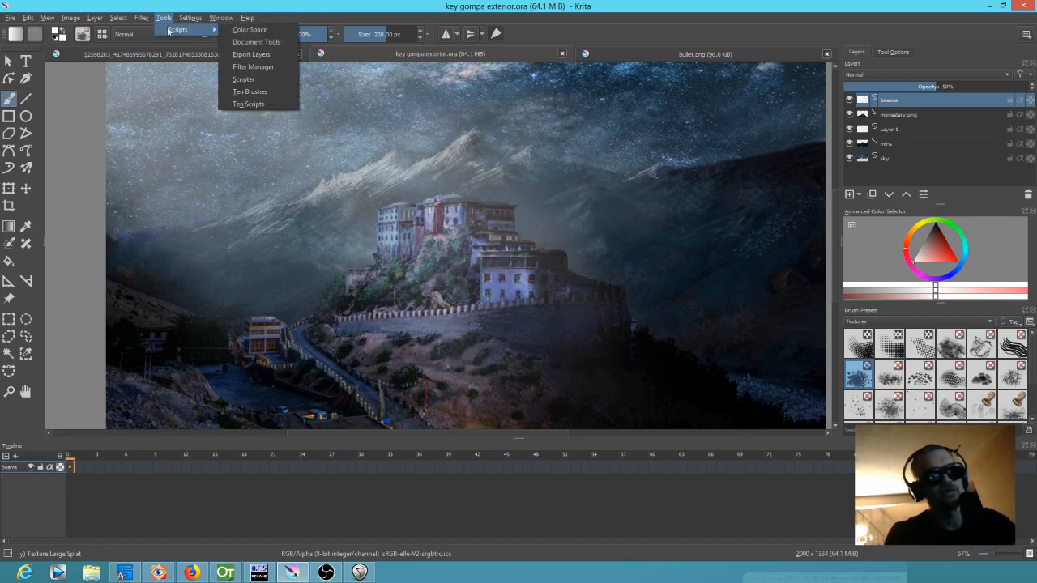
{"action": "left_click", "coordinate": [249, 54]}
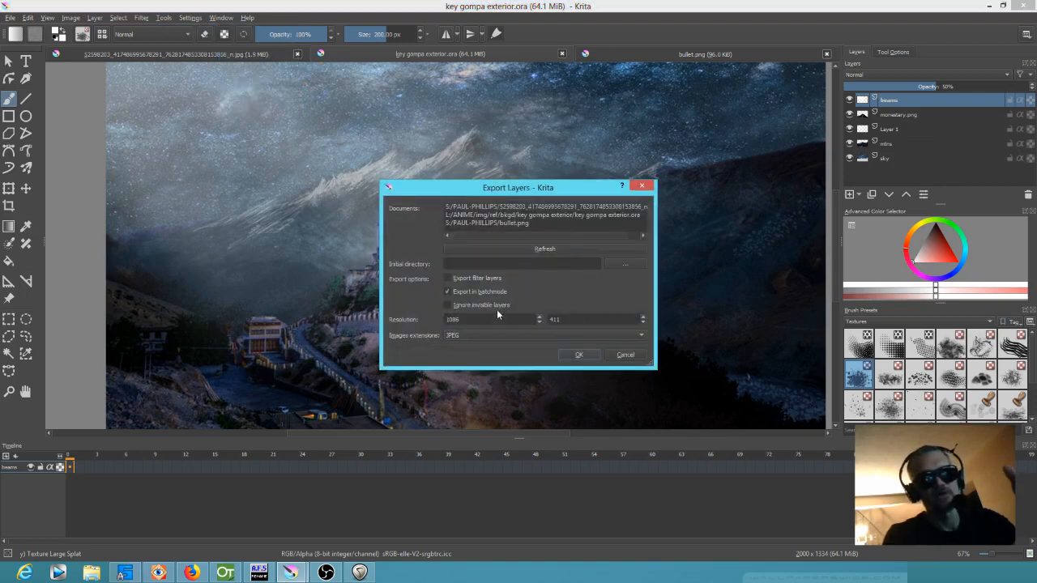
{"action": "left_click", "coordinate": [472, 335]}
{"action": "left_click", "coordinate": [474, 344]}
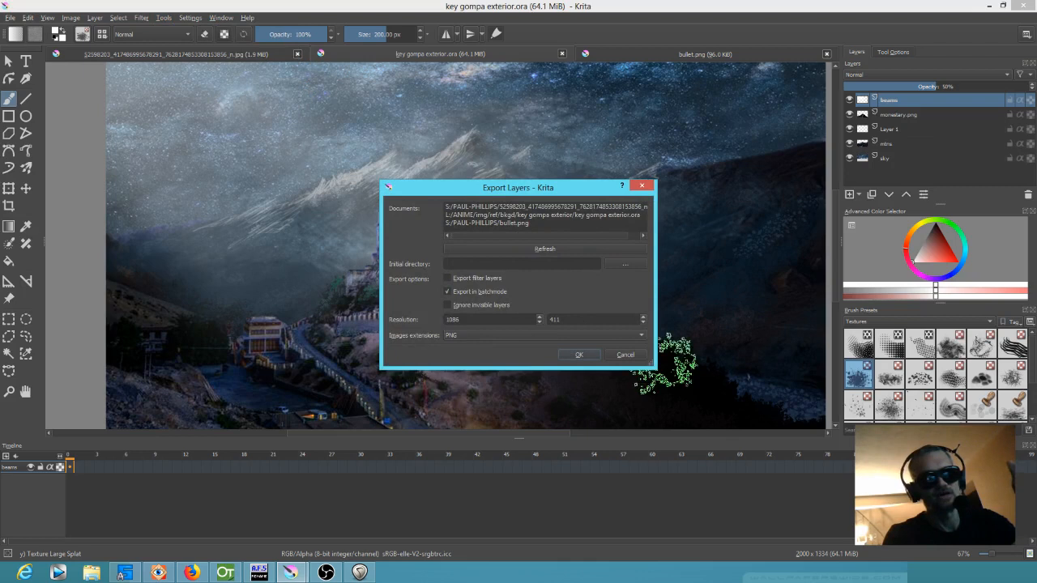
{"action": "left_click", "coordinate": [625, 355]}
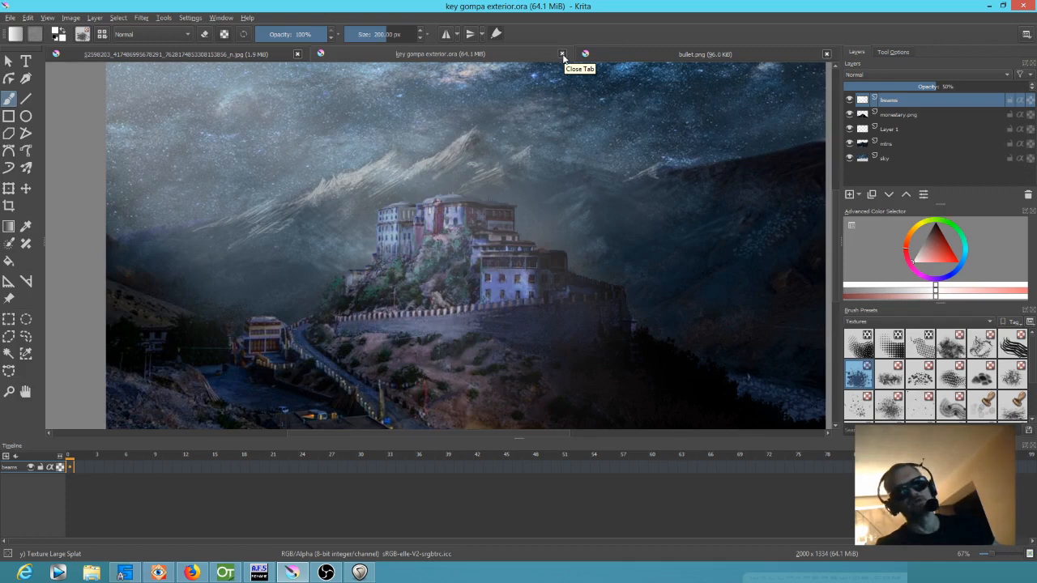
{"action": "mouse_move", "coordinate": [274, 572]}
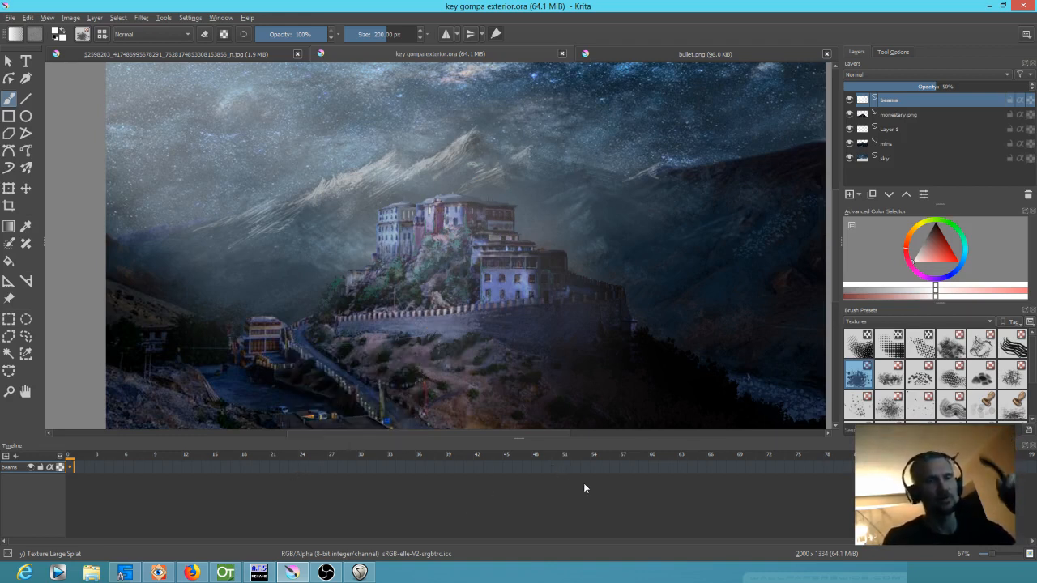
Switch to FastStone Image Viewer, open the toonz\valsanime project folder, and maximize the viewer window
{"action": "left_click", "coordinate": [225, 573]}
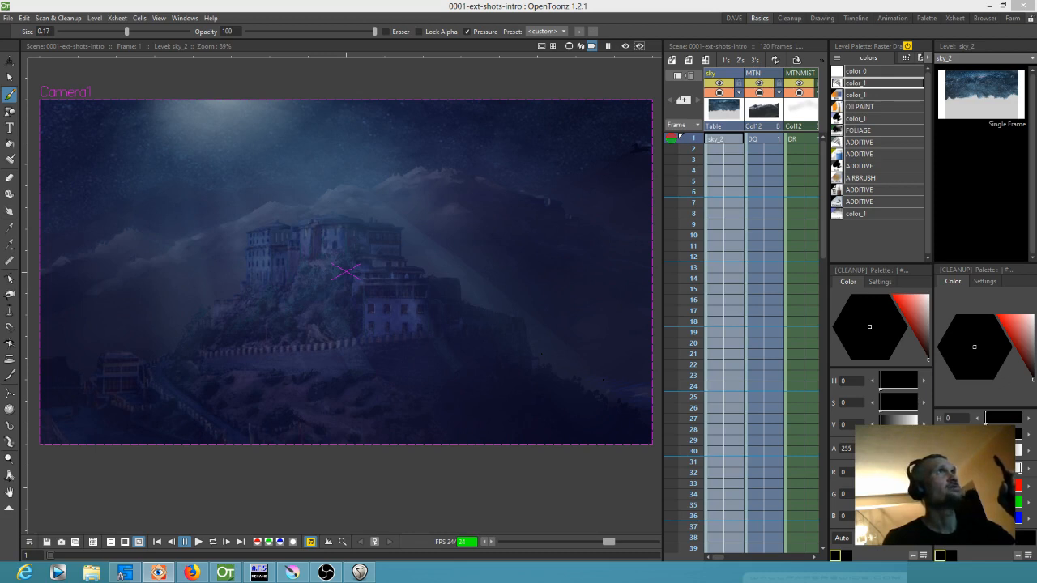
{"action": "left_click_drag", "start_coordinate": [567, 0], "coordinate": [460, 88]}
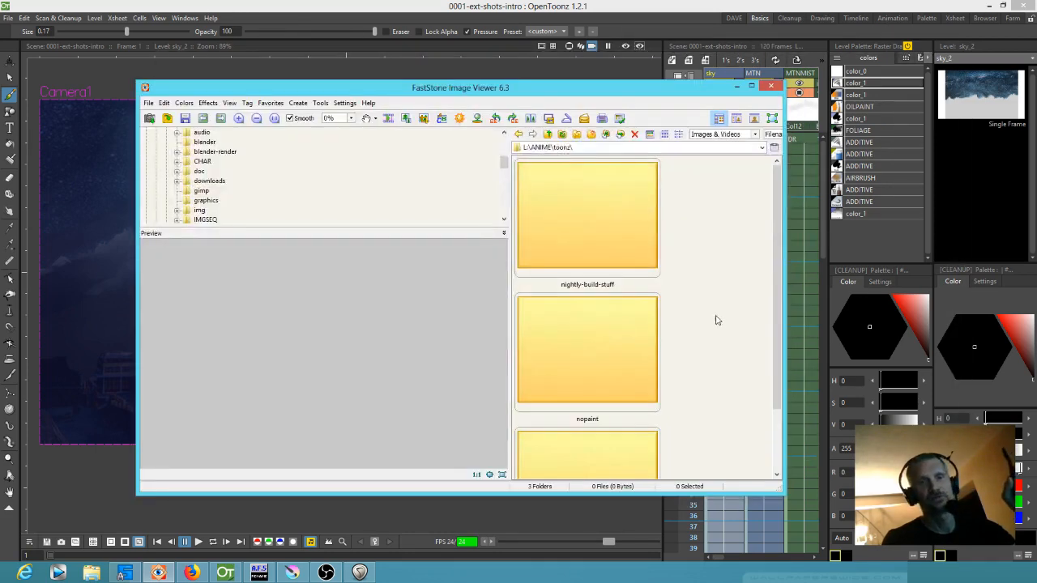
{"action": "scroll", "coordinate": [716, 320], "scroll_direction": "down", "scroll_amount": 1}
{"action": "double_click", "coordinate": [609, 413]}
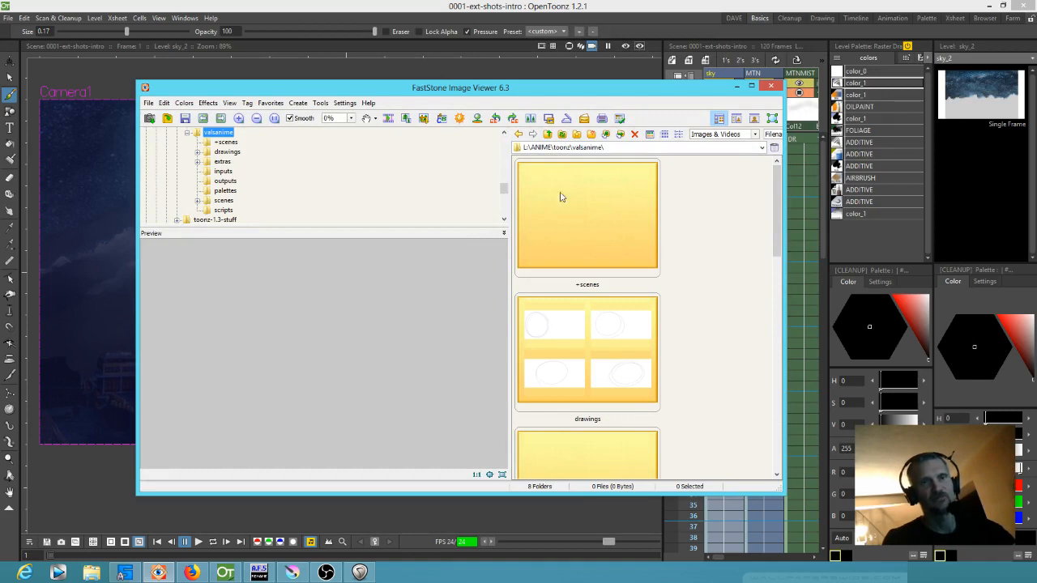
{"action": "scroll", "coordinate": [502, 187], "scroll_direction": "up", "scroll_amount": 2}
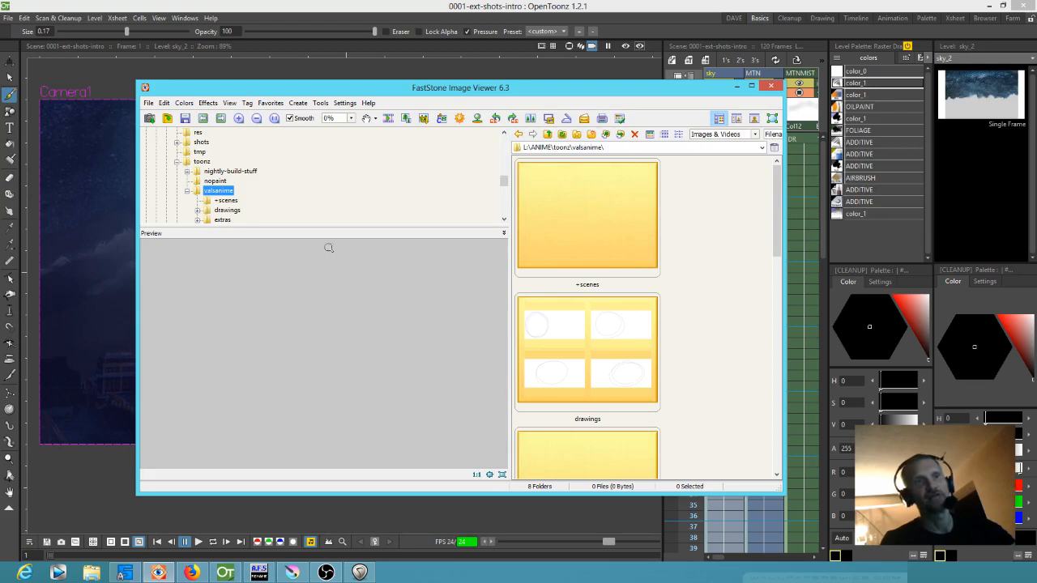
{"action": "double_click", "coordinate": [422, 90]}
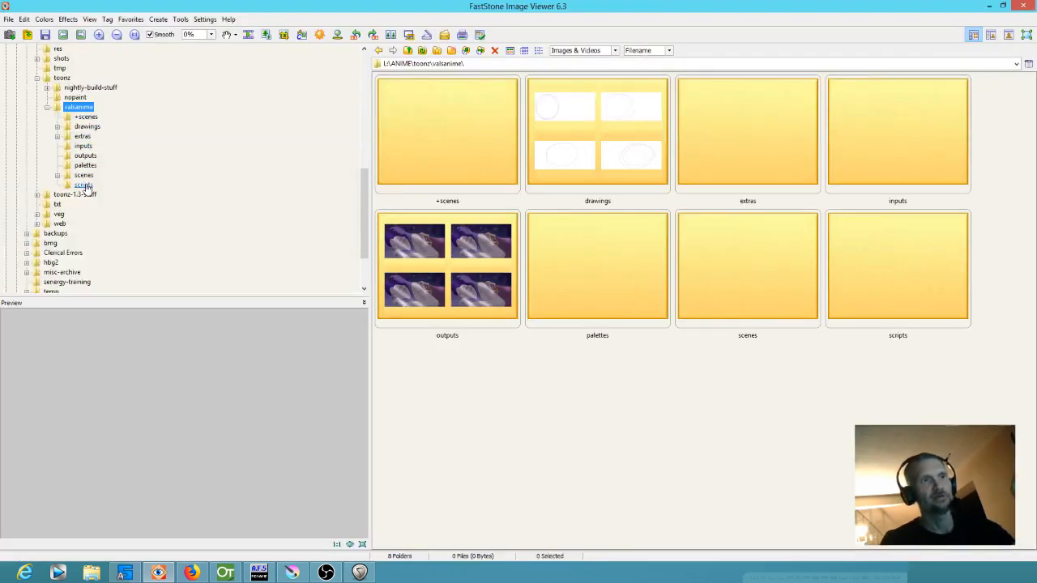
Browse the background images in the project's extras\the battle back half folder and preview C.0001.tif
{"action": "left_click", "coordinate": [86, 137]}
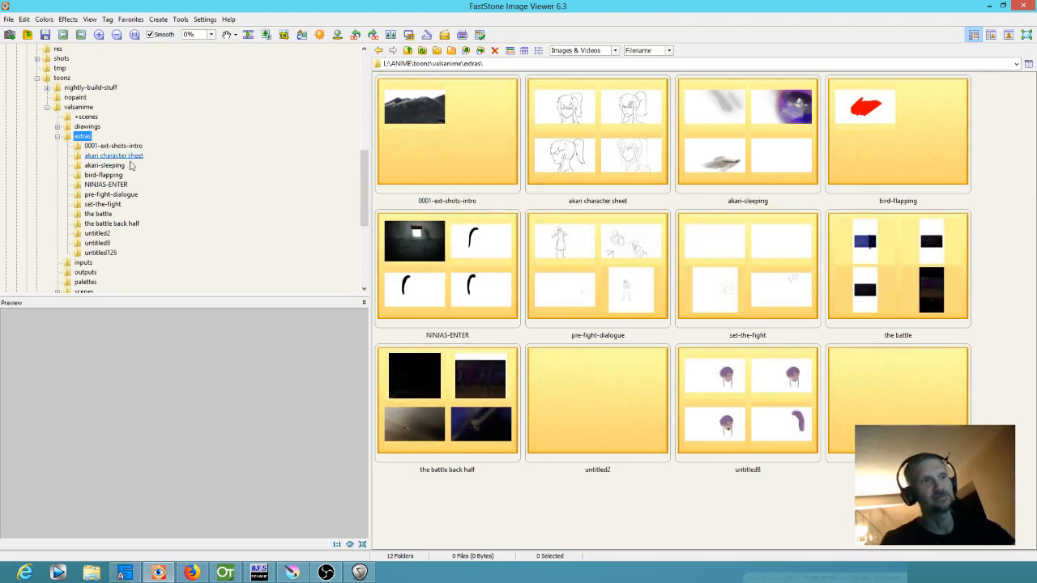
{"action": "left_click", "coordinate": [108, 225]}
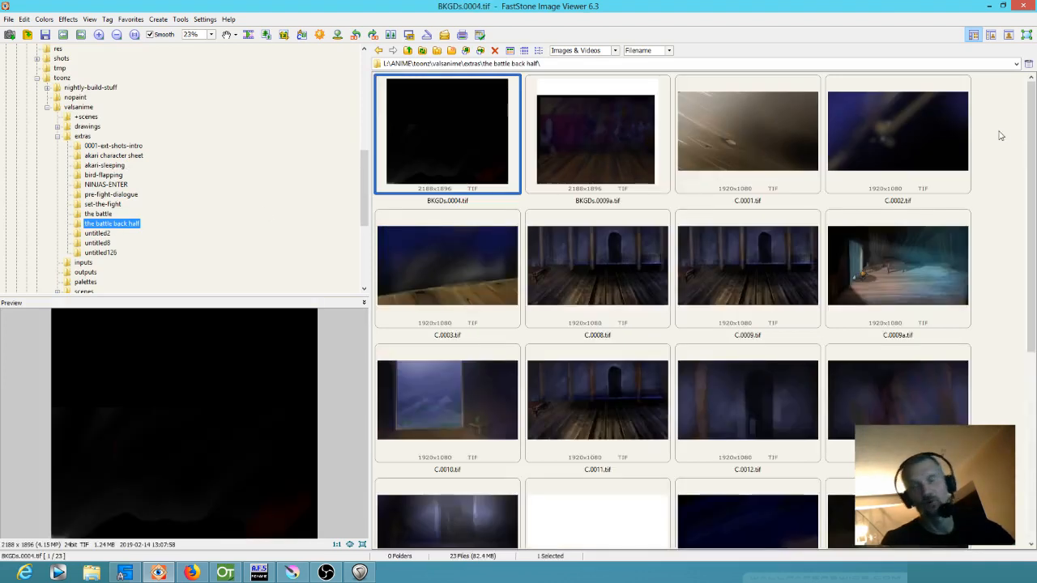
{"action": "left_click", "coordinate": [1000, 135]}
{"action": "scroll", "coordinate": [1000, 137], "scroll_direction": "down", "scroll_amount": 5}
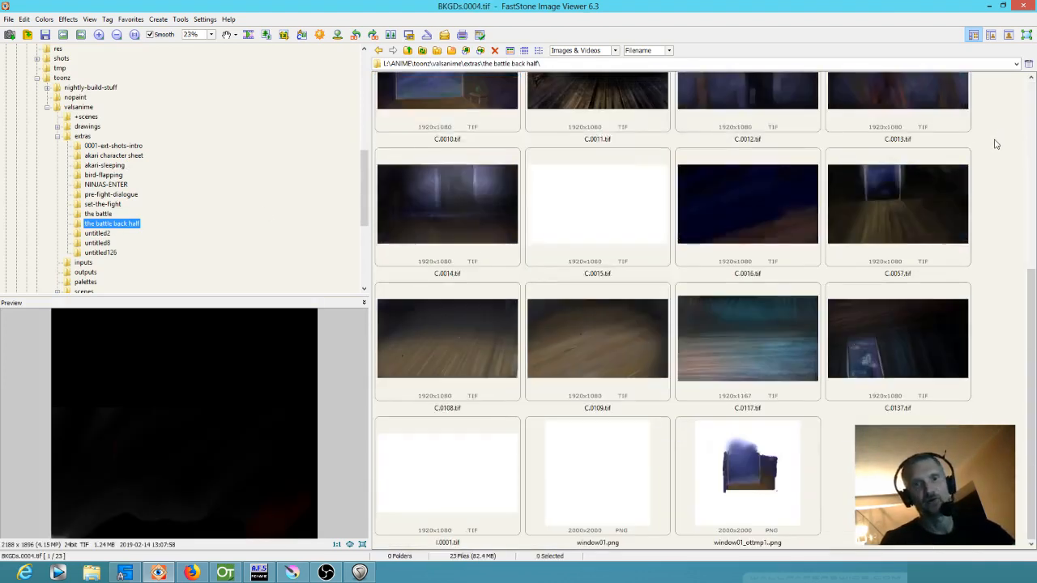
{"action": "scroll", "coordinate": [997, 142], "scroll_direction": "up", "scroll_amount": 5}
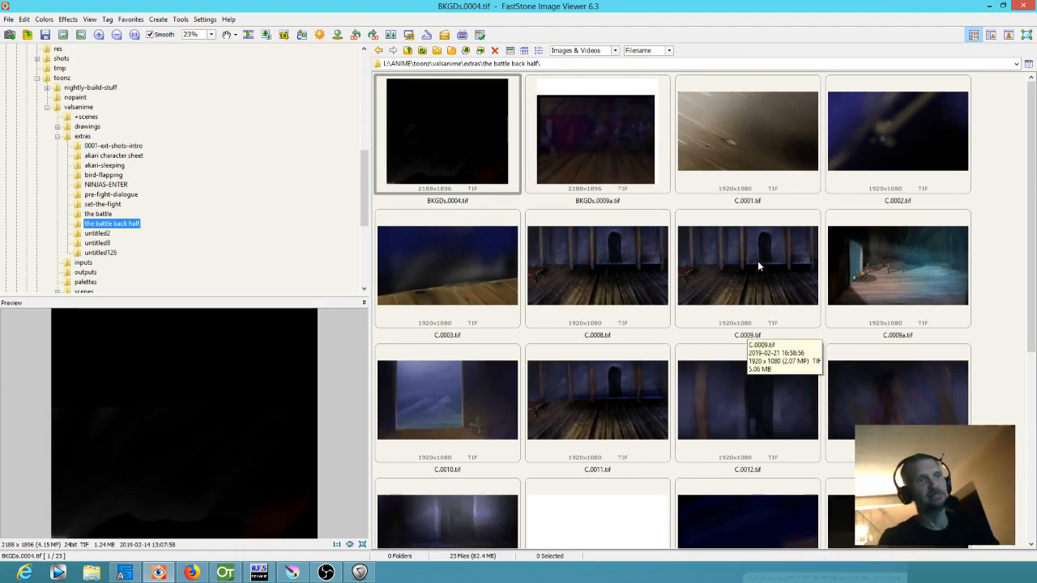
{"action": "left_click", "coordinate": [742, 151]}
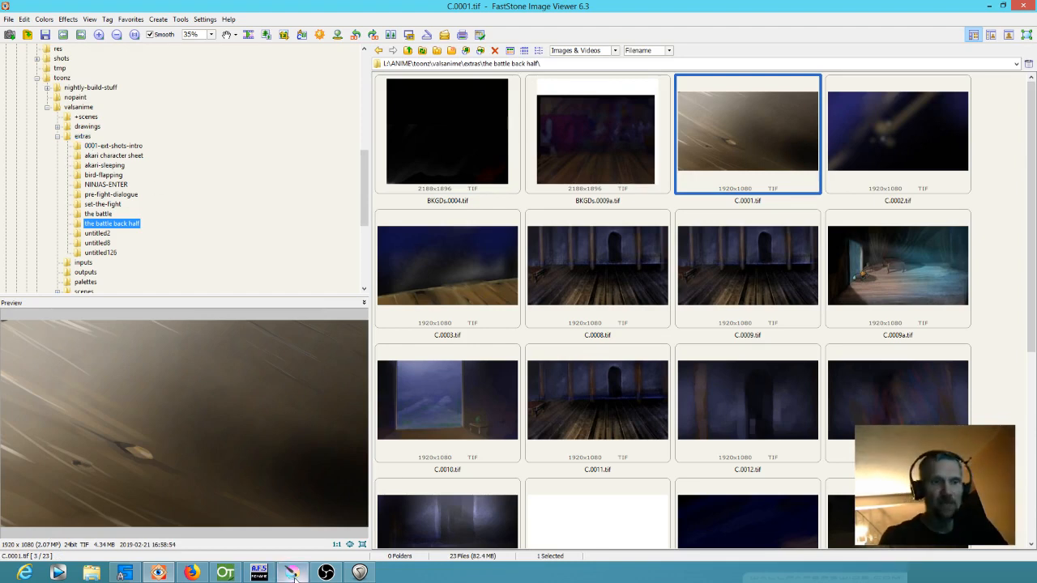
Return through Krita to the 0001-ext-shots-intro scene in OpenToonz and hide the MTN and MTNMIST columns in the viewer
{"action": "left_click", "coordinate": [292, 573]}
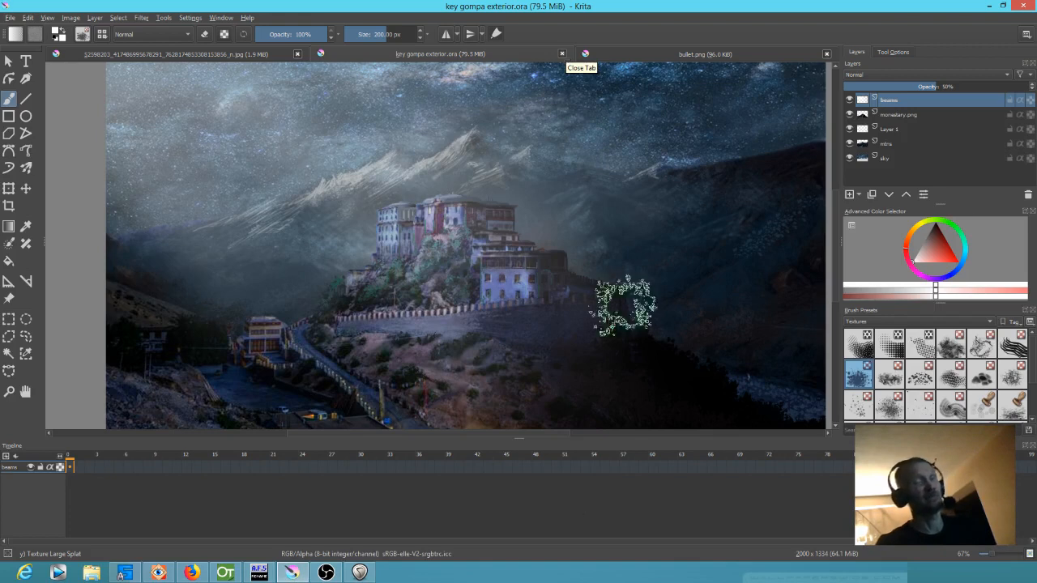
{"action": "mouse_move", "coordinate": [306, 574]}
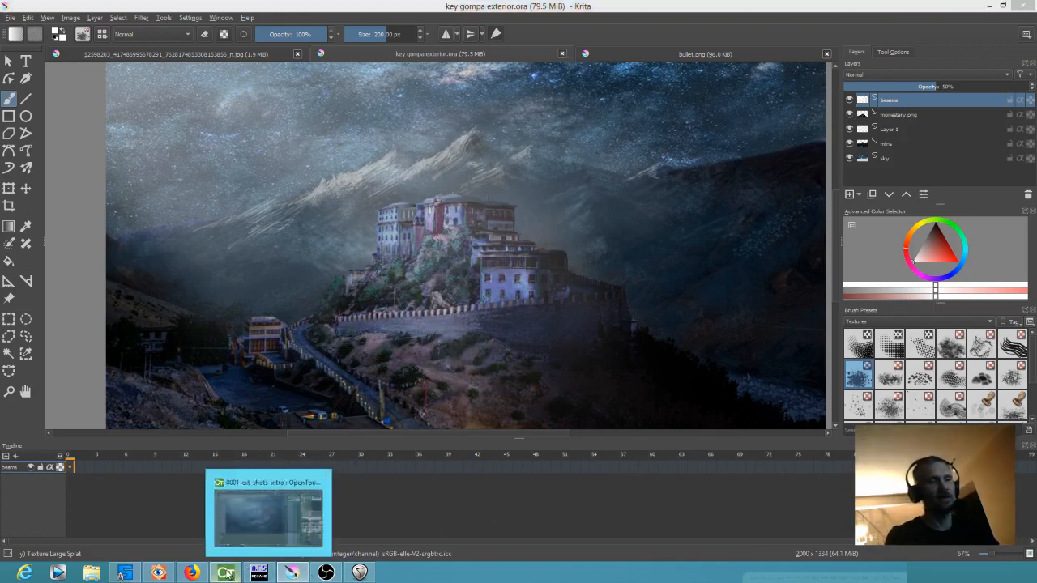
{"action": "left_click", "coordinate": [225, 573]}
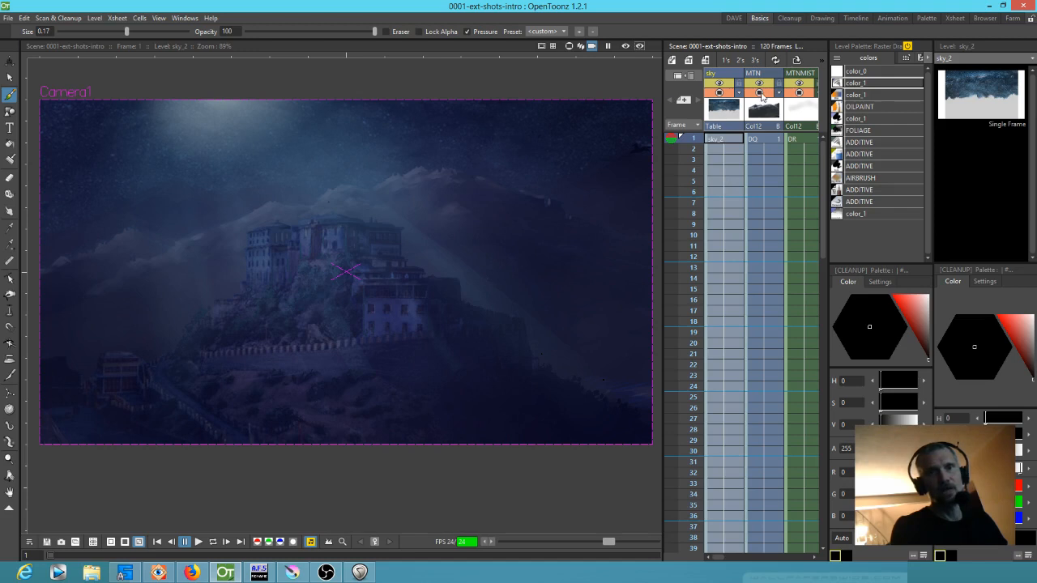
{"action": "left_click", "coordinate": [799, 93]}
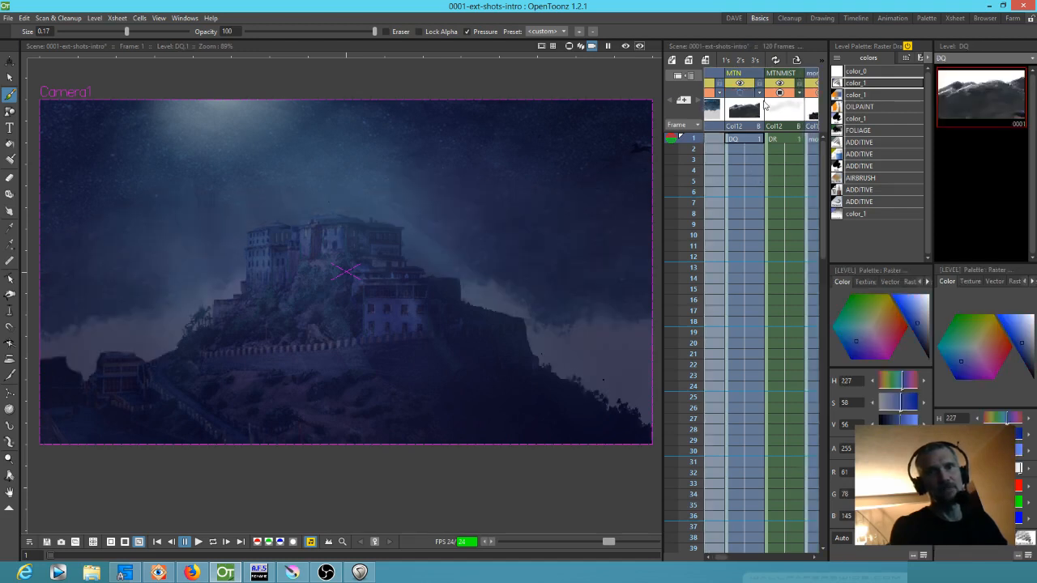
{"action": "left_click", "coordinate": [780, 93]}
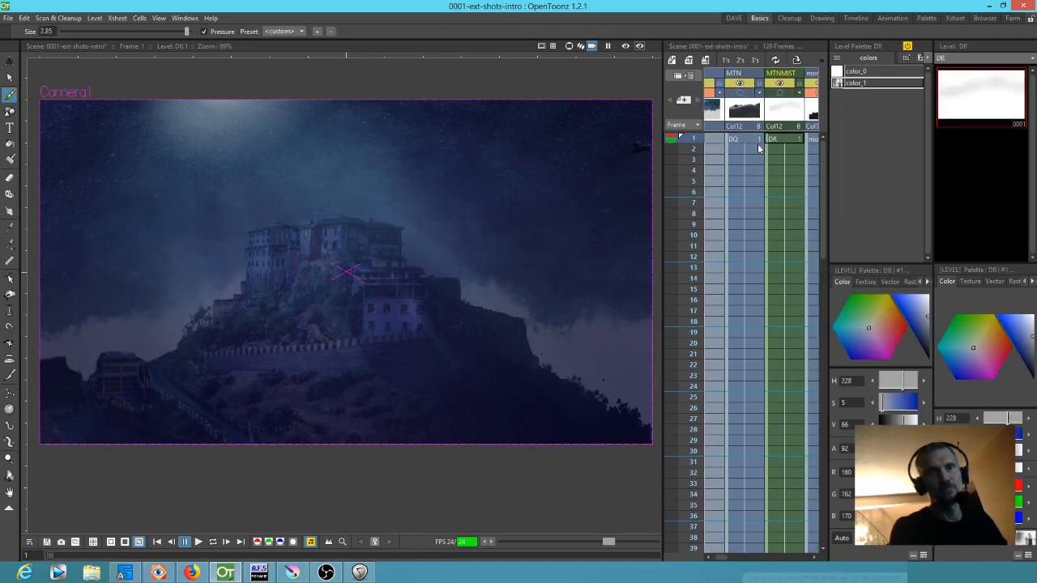
Widen the Xsheet area and hide the monestary column and the bird columns Col5, Col6 and Col7
{"action": "left_click_drag", "start_coordinate": [770, 172], "coordinate": [752, 144]}
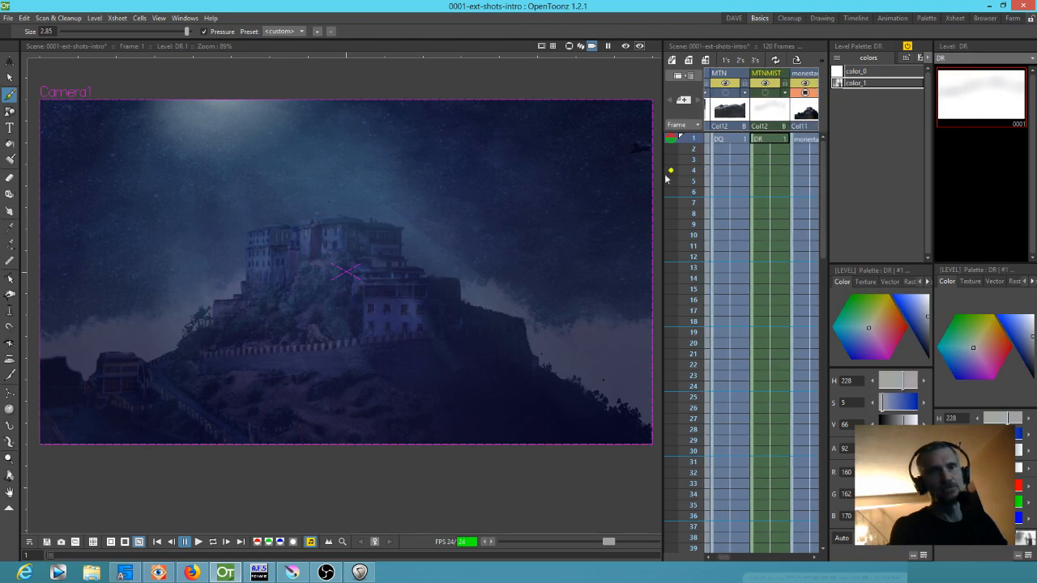
{"action": "left_click_drag", "start_coordinate": [532, 175], "coordinate": [518, 174]}
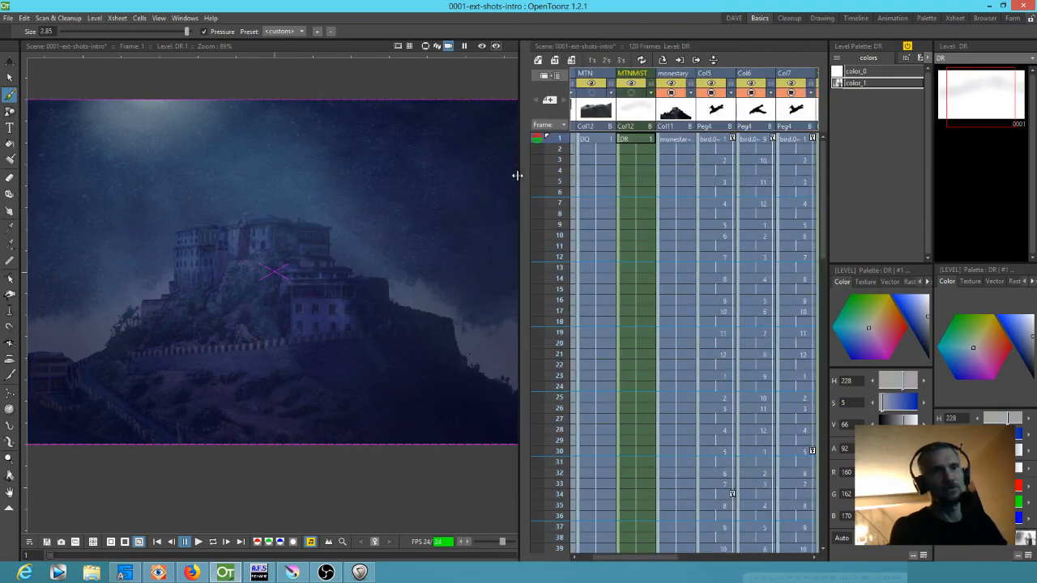
{"action": "scroll", "coordinate": [372, 235], "scroll_direction": "down", "scroll_amount": 2}
{"action": "scroll", "coordinate": [338, 184], "scroll_direction": "up", "scroll_amount": 1}
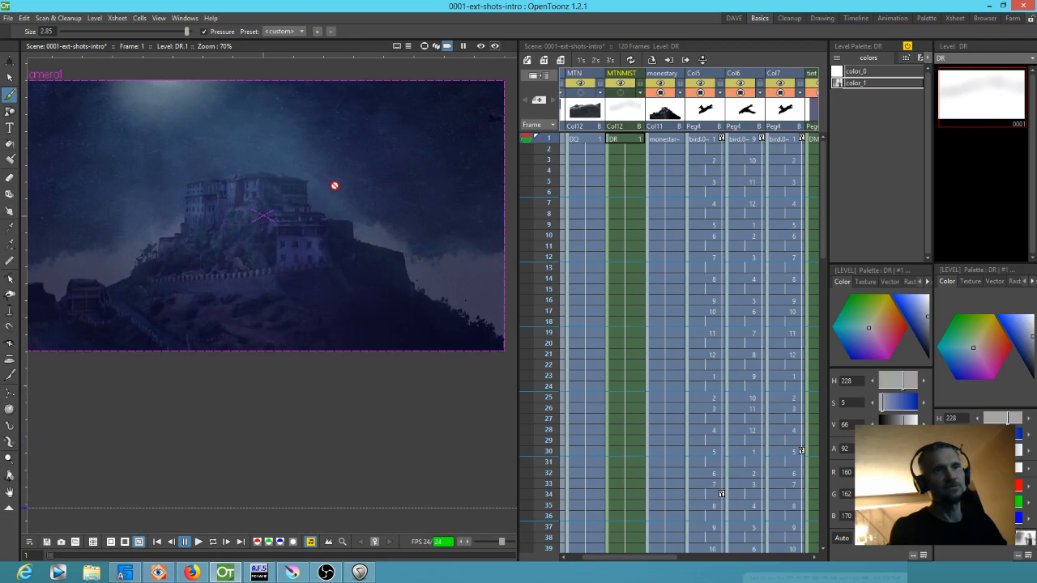
{"action": "left_click", "coordinate": [662, 94]}
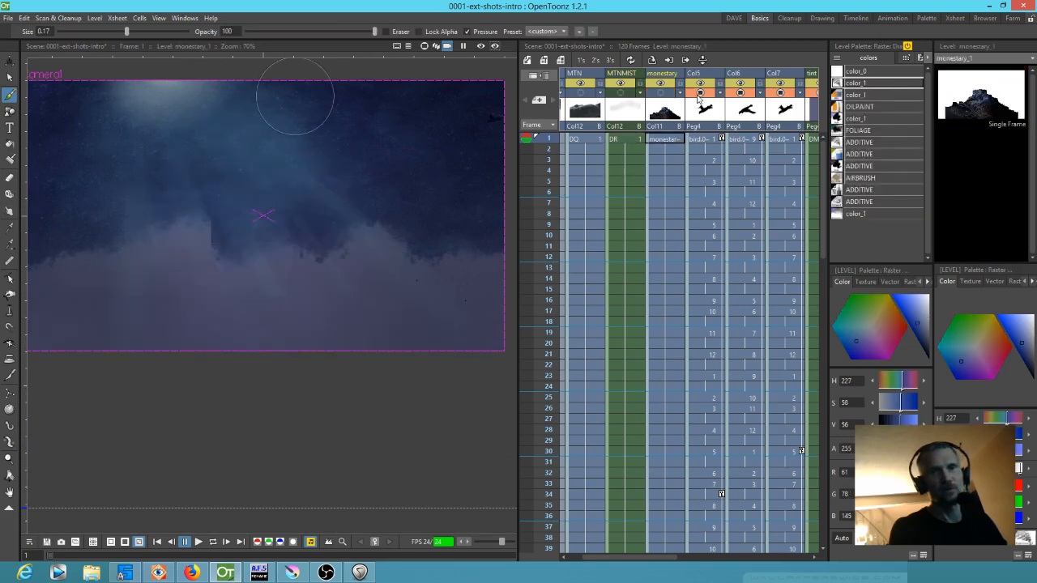
{"action": "left_click", "coordinate": [734, 98]}
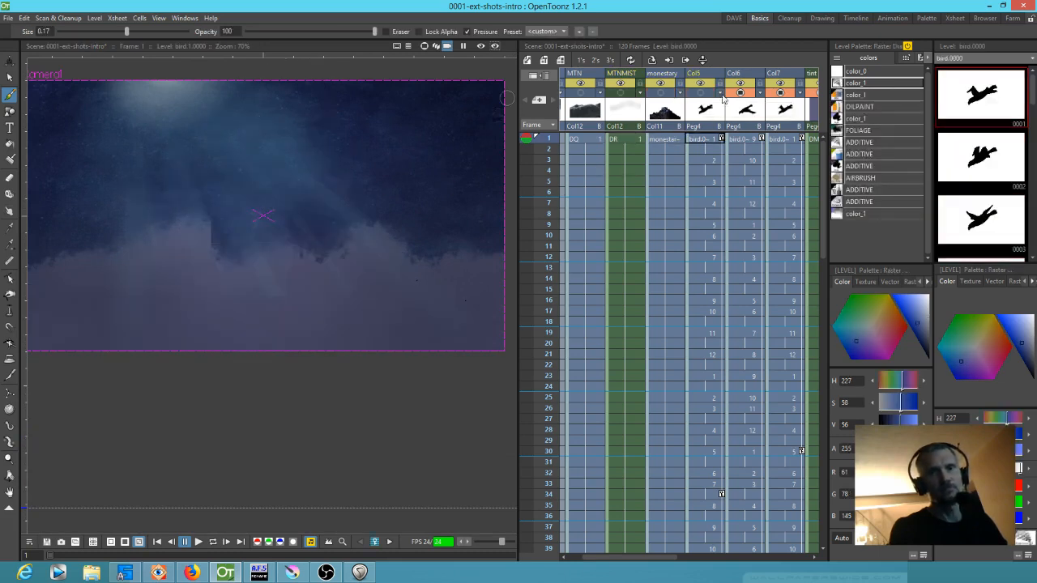
{"action": "left_click", "coordinate": [772, 95]}
Hide the tint, moon, beams and monestary anim columns in the camera view
{"action": "scroll", "coordinate": [733, 95], "scroll_direction": "right", "scroll_amount": 2}
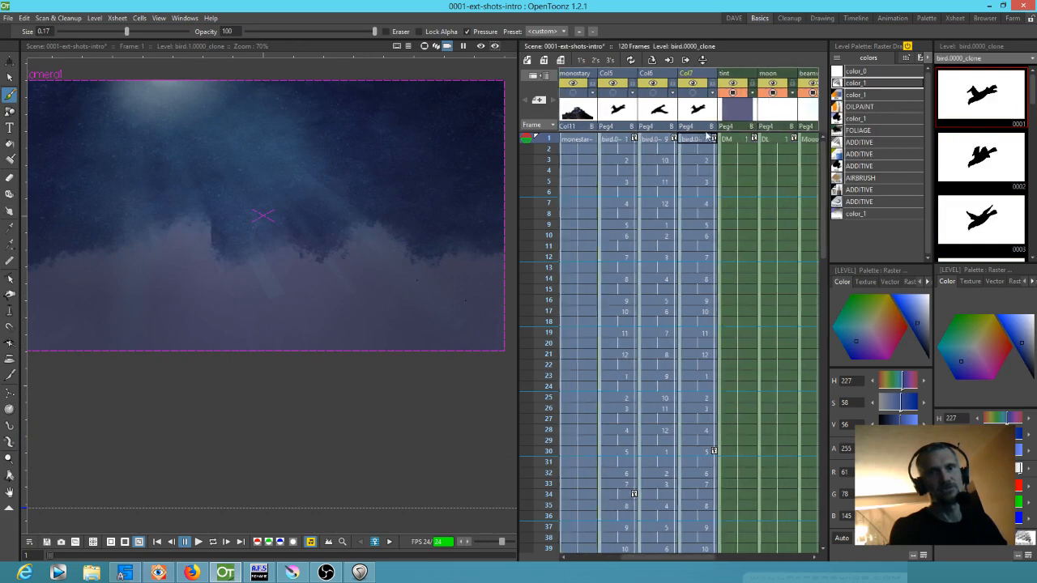
{"action": "left_click", "coordinate": [736, 95]}
{"action": "scroll", "coordinate": [733, 98], "scroll_direction": "right", "scroll_amount": 1}
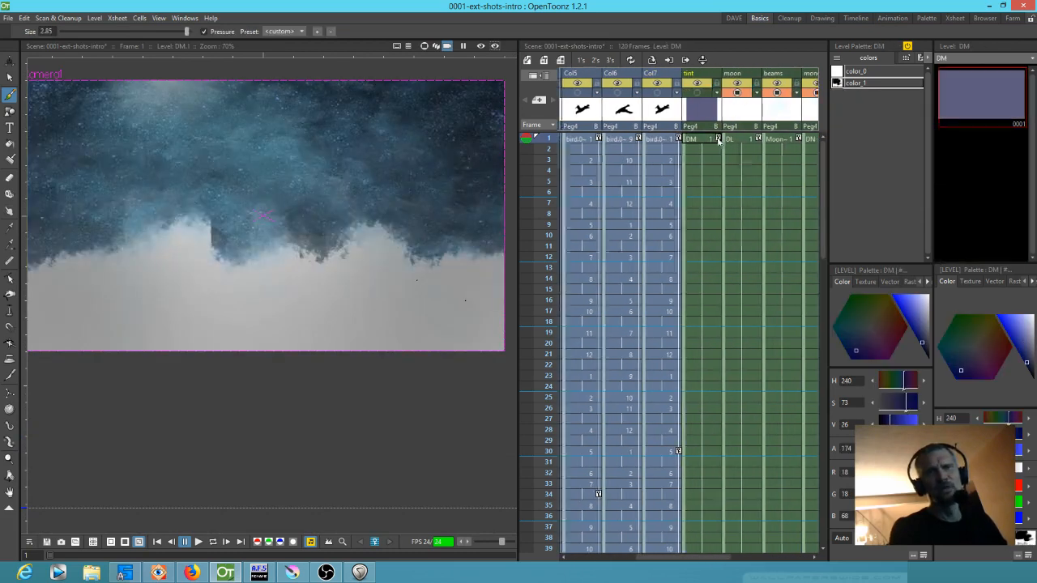
{"action": "left_click", "coordinate": [766, 96]}
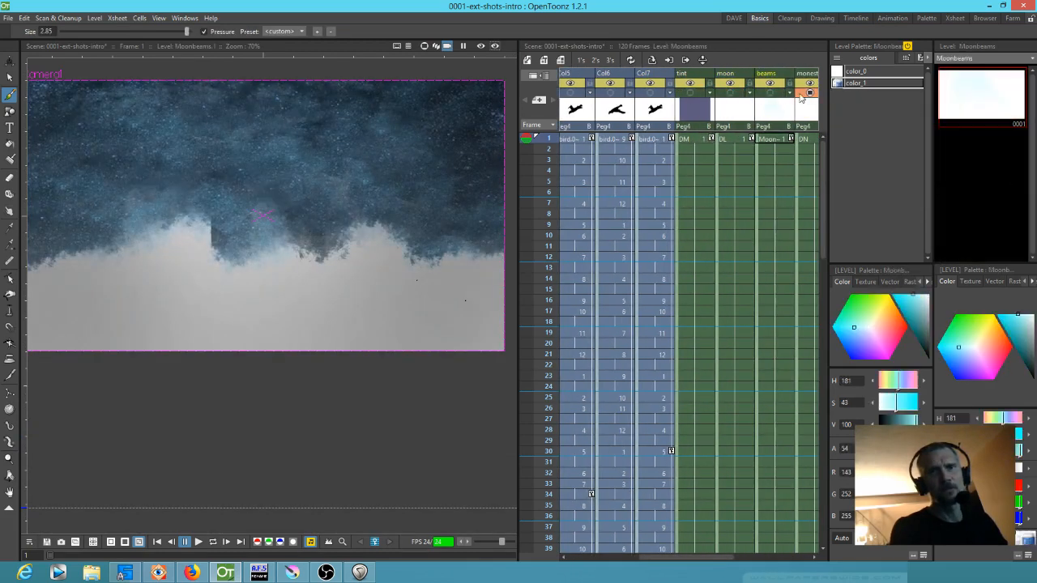
{"action": "left_click", "coordinate": [805, 97]}
Hide the mtn anim, SMOKE and VIGNETTE columns so that only the sky column stays displayed
{"action": "scroll", "coordinate": [805, 97], "scroll_direction": "right", "scroll_amount": 3}
{"action": "left_click", "coordinate": [736, 95]}
{"action": "left_click", "coordinate": [773, 96]}
{"action": "scroll", "coordinate": [774, 95], "scroll_direction": "right", "scroll_amount": 3}
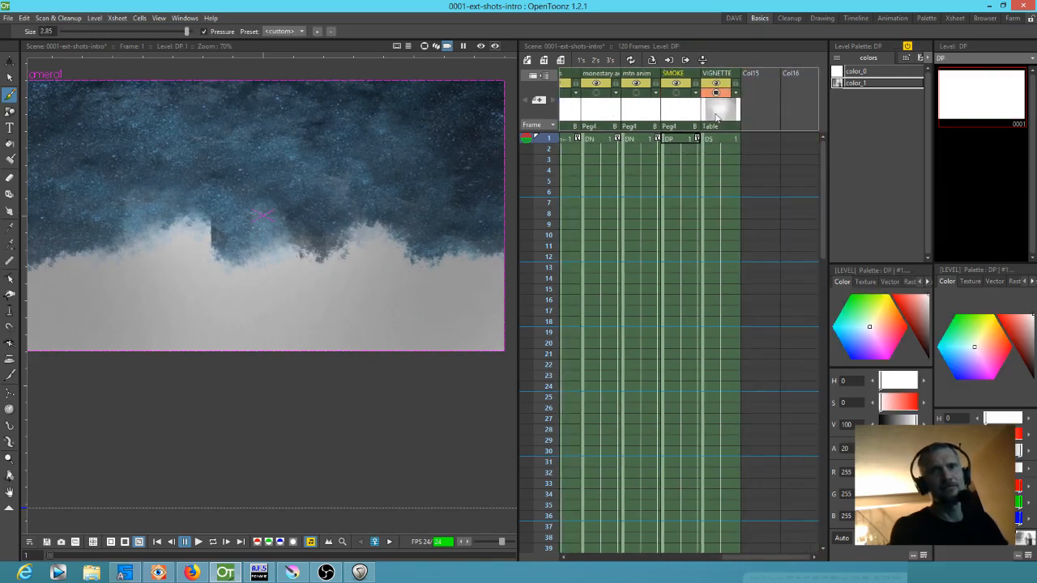
{"action": "left_click", "coordinate": [716, 94]}
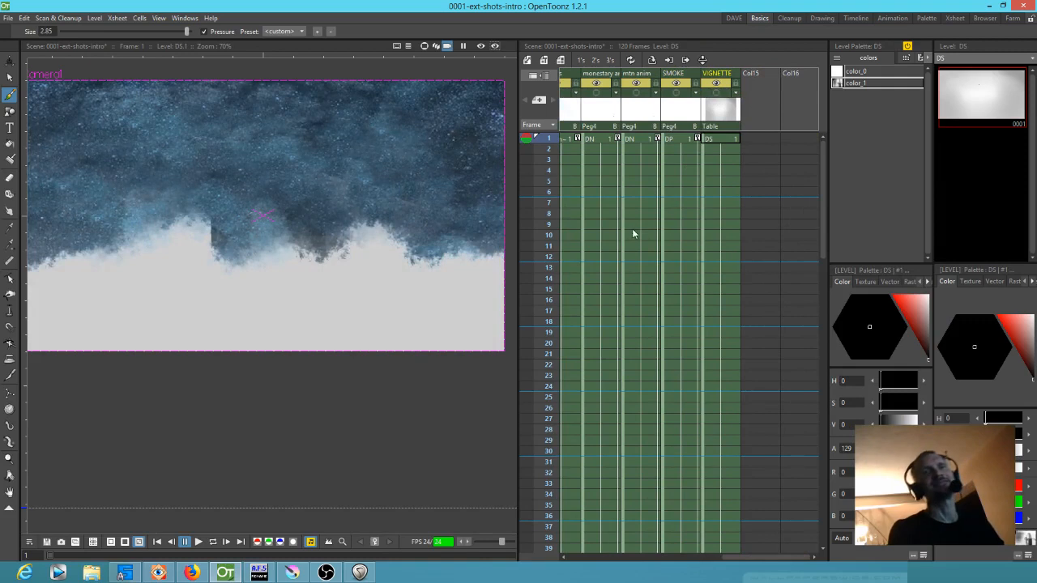
Select the MTN column's drawing in frame 1 and show that column again over the sky
{"action": "scroll", "coordinate": [632, 229], "scroll_direction": "left", "scroll_amount": 5}
{"action": "scroll", "coordinate": [784, 258], "scroll_direction": "left", "scroll_amount": 2}
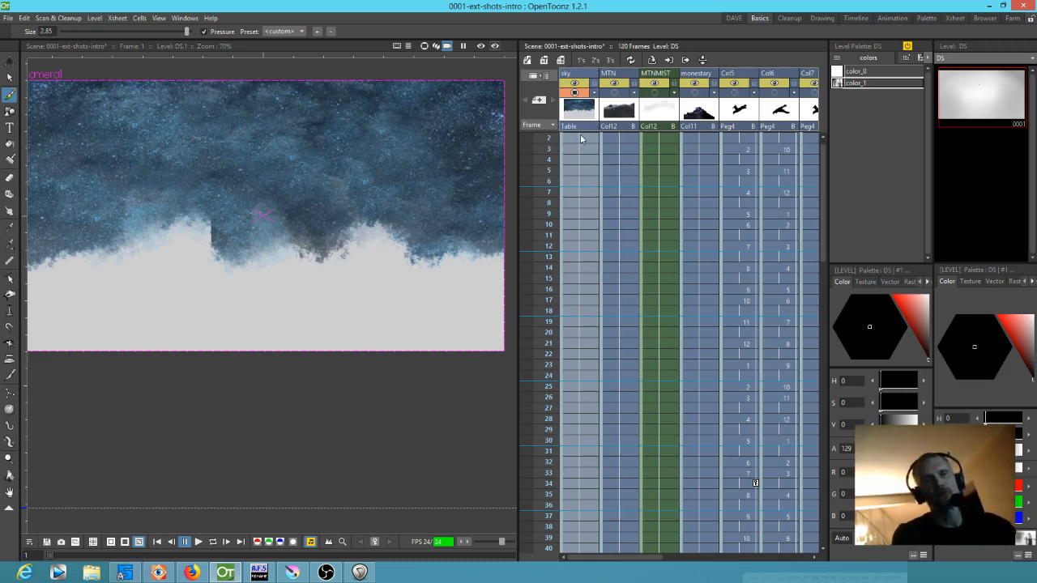
{"action": "scroll", "coordinate": [604, 224], "scroll_direction": "up", "scroll_amount": 1}
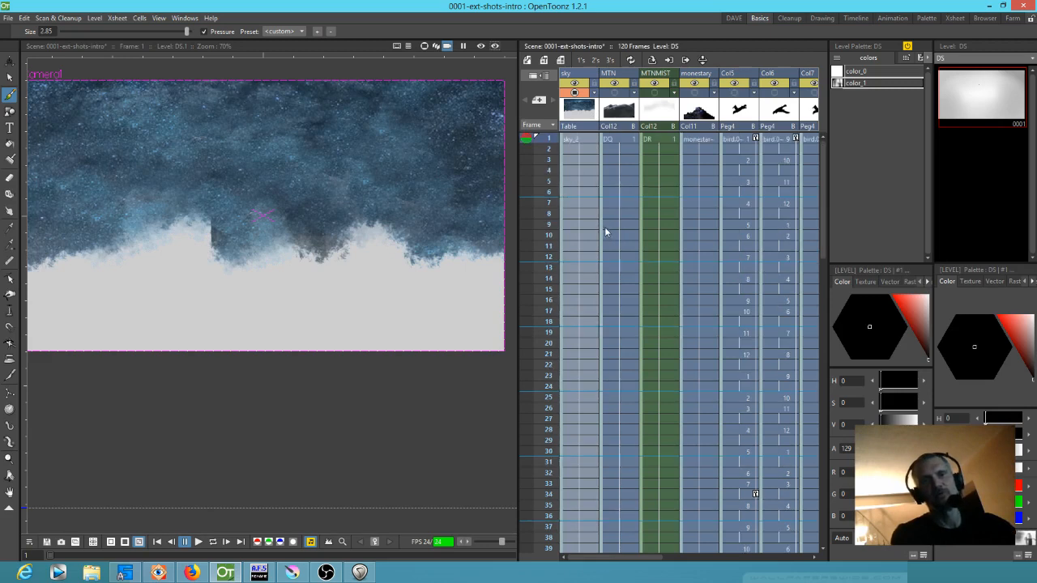
{"action": "left_click", "coordinate": [593, 139]}
{"action": "left_click", "coordinate": [615, 139]}
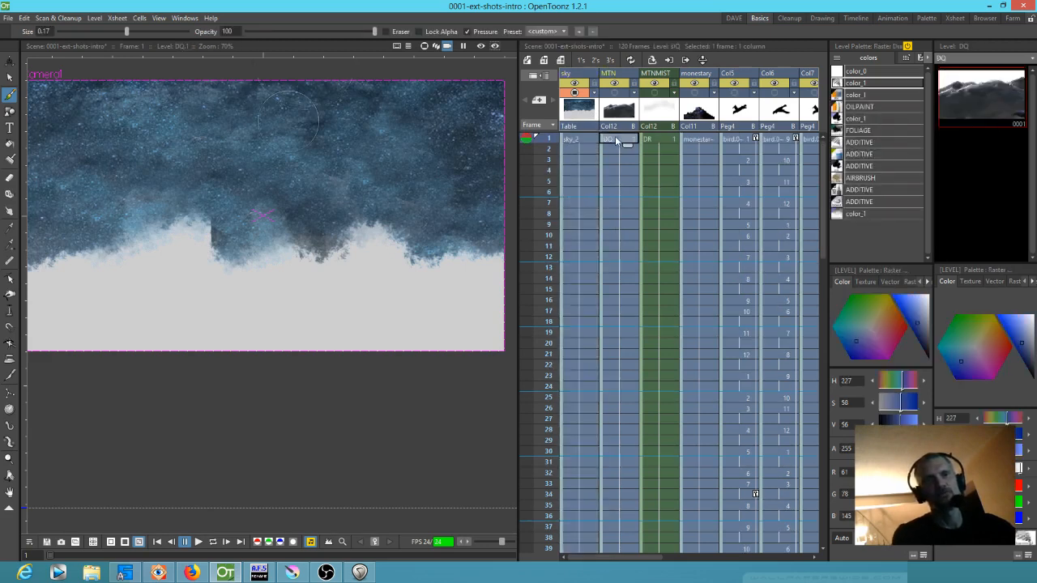
{"action": "left_click", "coordinate": [614, 93]}
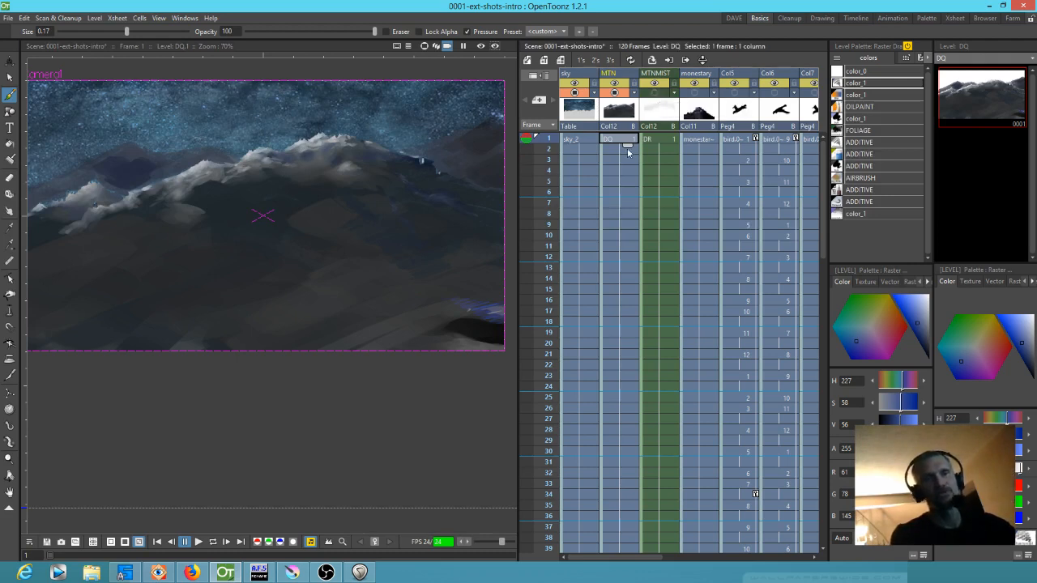
Enlarge the viewer area beside the Xsheet and show the MTNMIST and monestary columns again
{"action": "left_click_drag", "start_coordinate": [517, 173], "coordinate": [562, 170]}
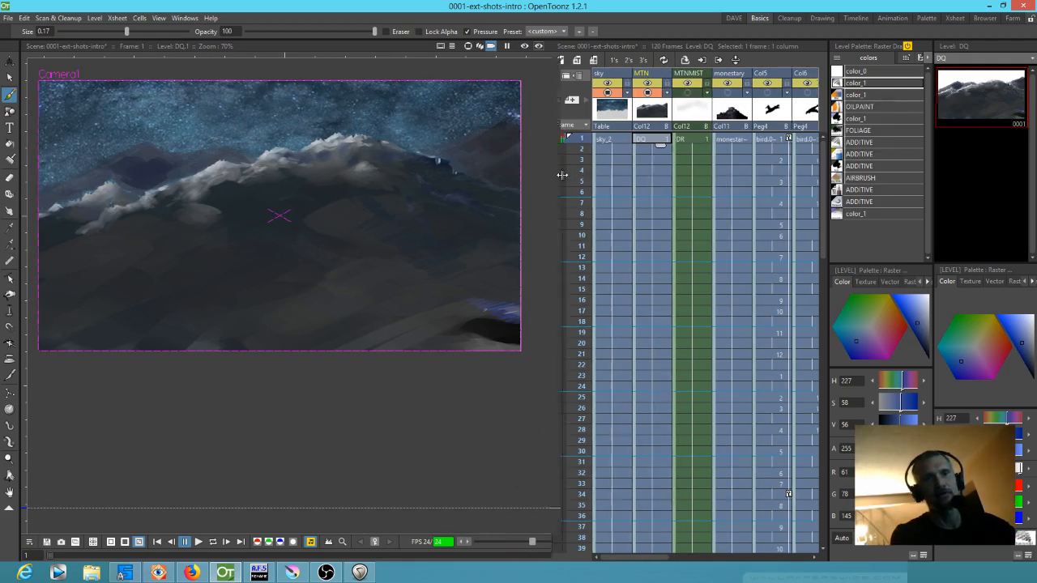
{"action": "left_click", "coordinate": [701, 95]}
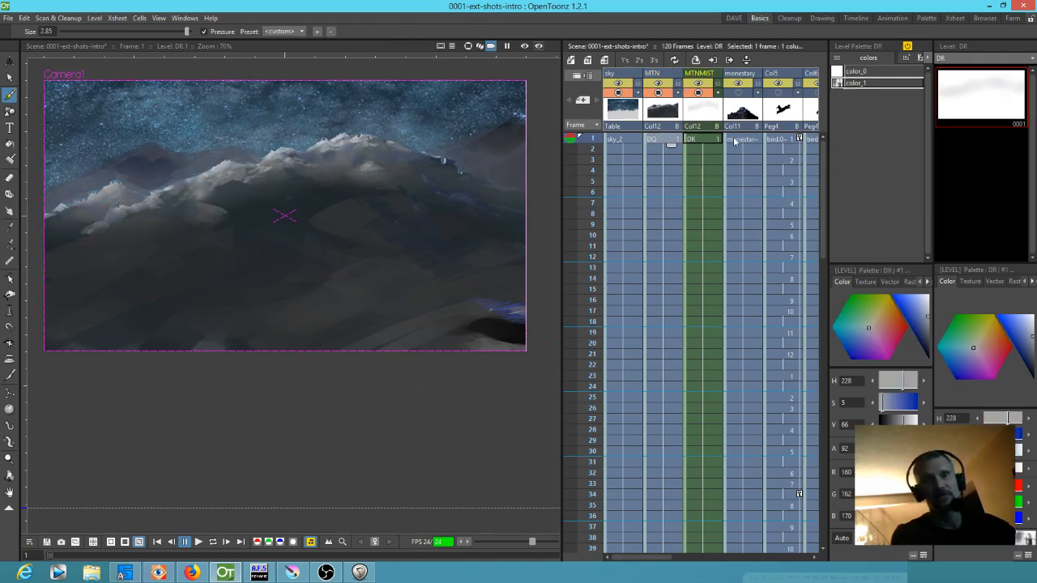
{"action": "left_click", "coordinate": [738, 93]}
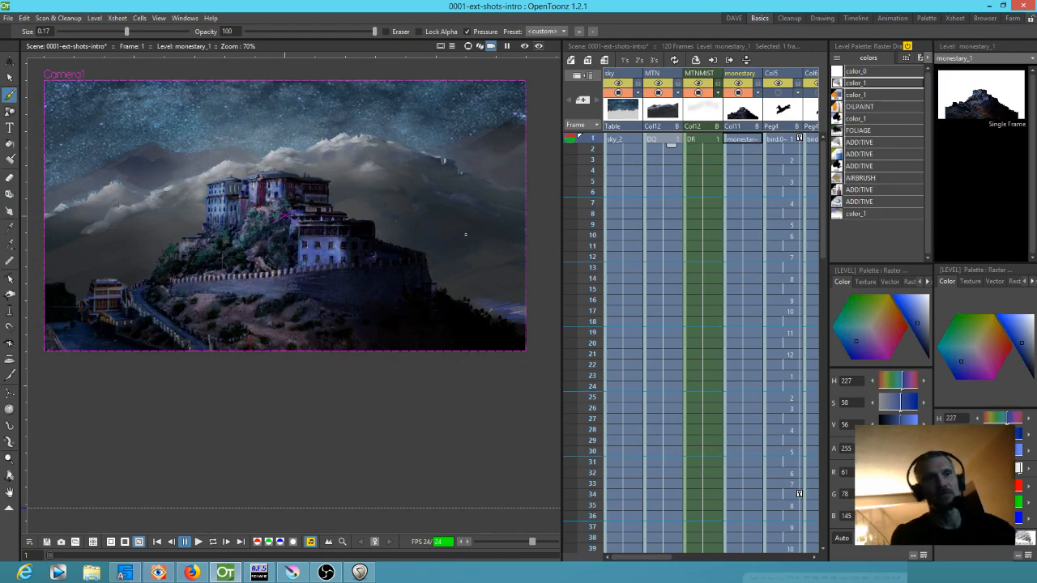
Show the tint column again, select its frame 1 drawing, and set the alpha of its color_1 style to 104
{"action": "left_click_drag", "start_coordinate": [741, 173], "coordinate": [670, 177]}
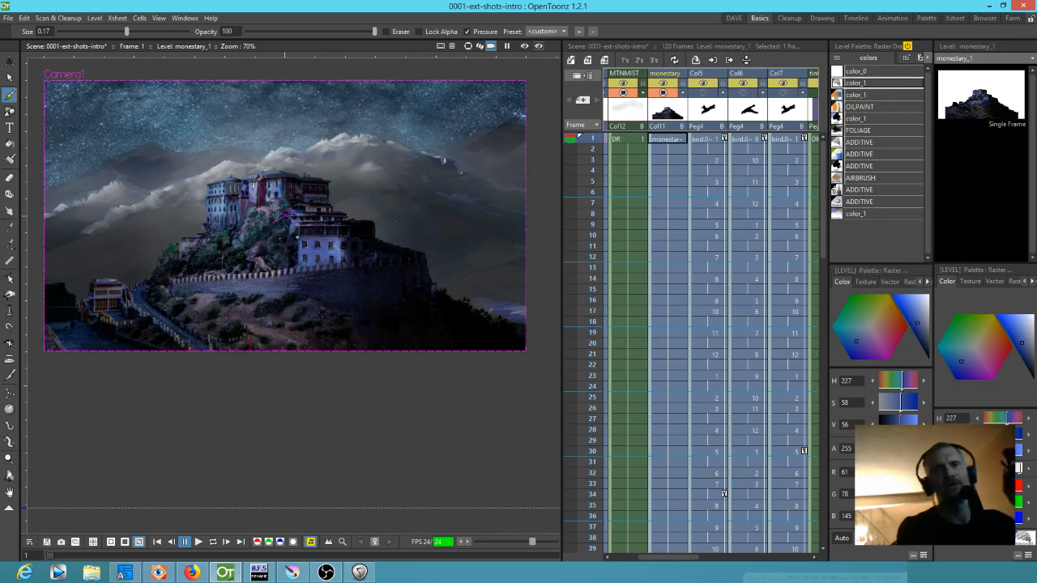
{"action": "scroll", "coordinate": [754, 155], "scroll_direction": "right", "scroll_amount": 3}
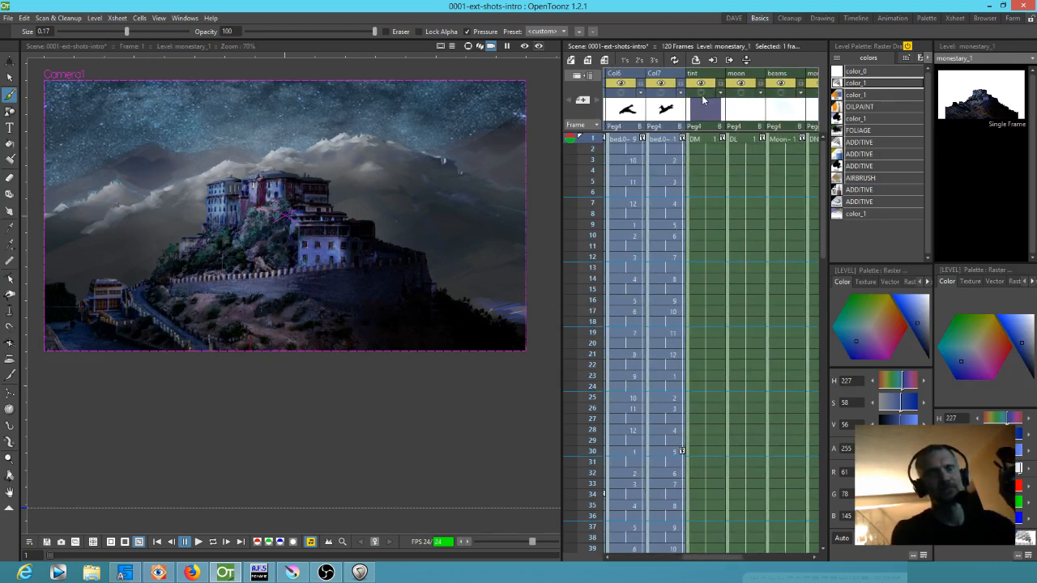
{"action": "left_click", "coordinate": [701, 94]}
{"action": "left_click", "coordinate": [707, 110]}
{"action": "left_click", "coordinate": [702, 140]}
{"action": "left_click_drag", "start_coordinate": [905, 449], "coordinate": [898, 449]}
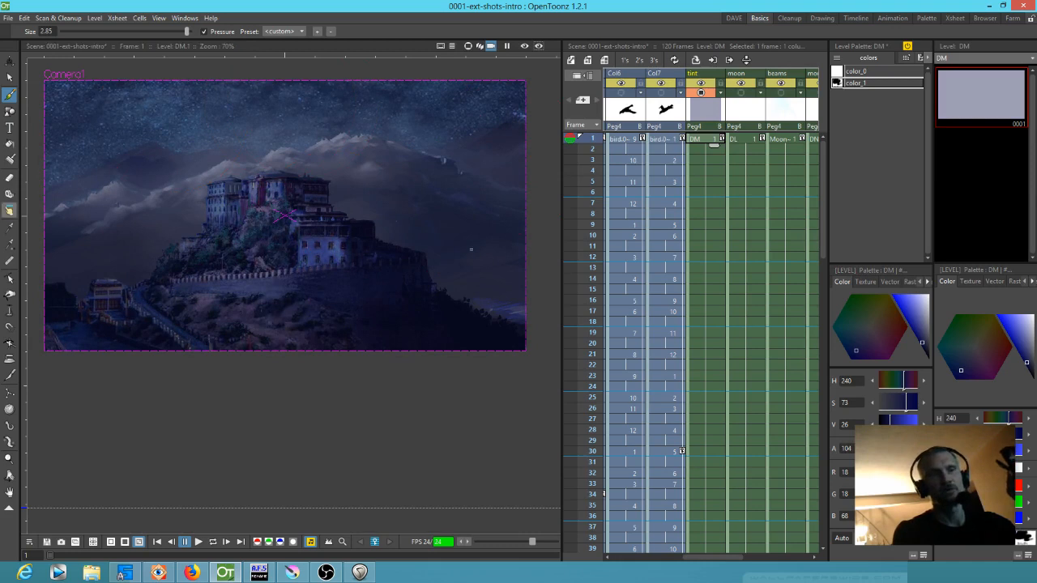
Try an alpha of 128 on the tint drawing's color_1 style and settle on 92, checking the result in the scene
{"action": "left_click", "coordinate": [993, 92]}
{"action": "left_click", "coordinate": [713, 140]}
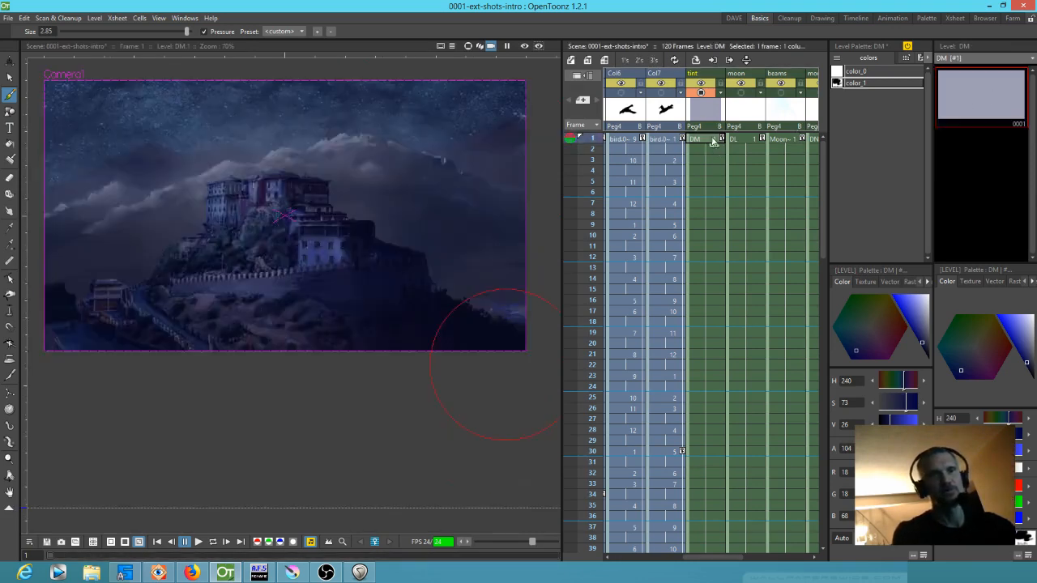
{"action": "left_click", "coordinate": [961, 122]}
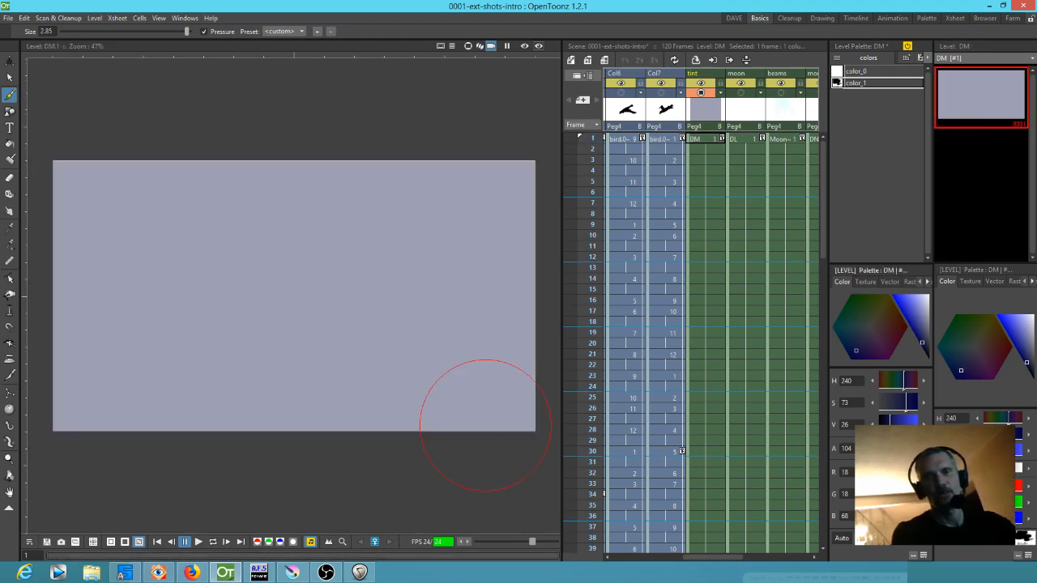
{"action": "mouse_move", "coordinate": [895, 448]}
{"action": "left_mouse_down"}
{"action": "mouse_move", "coordinate": [909, 448]}
{"action": "mouse_move", "coordinate": [880, 448]}
{"action": "mouse_move", "coordinate": [910, 448]}
{"action": "mouse_move", "coordinate": [883, 448]}
{"action": "mouse_move", "coordinate": [898, 448]}
{"action": "left_mouse_up"}
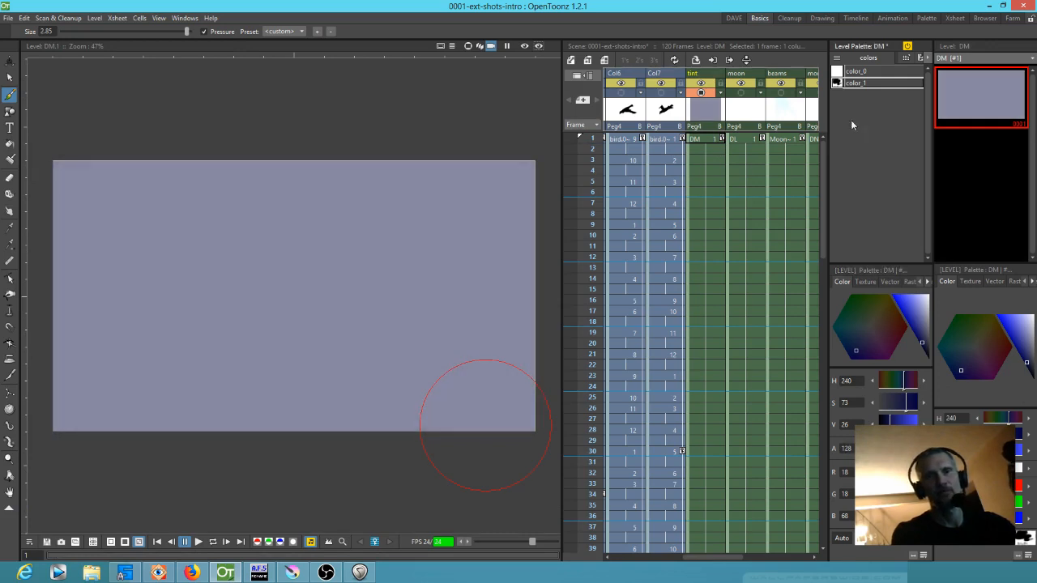
{"action": "left_click", "coordinate": [713, 139]}
{"action": "left_click_drag", "start_coordinate": [898, 448], "coordinate": [893, 448]}
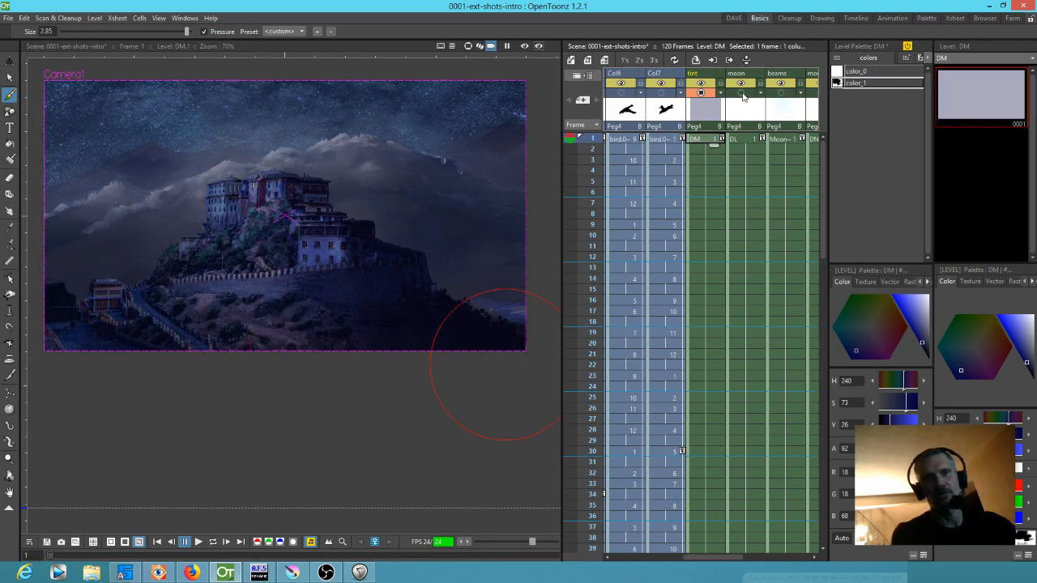
Show the moon, beams, monestary anim and mtn anim columns again
{"action": "left_click", "coordinate": [742, 94]}
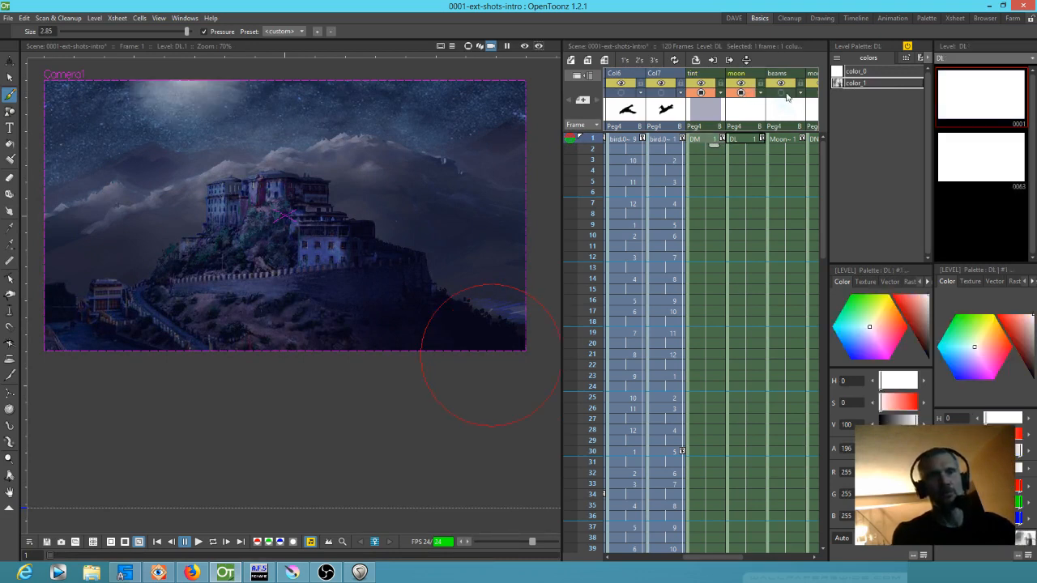
{"action": "left_click", "coordinate": [783, 93]}
{"action": "left_click_drag", "start_coordinate": [795, 134], "coordinate": [709, 111]}
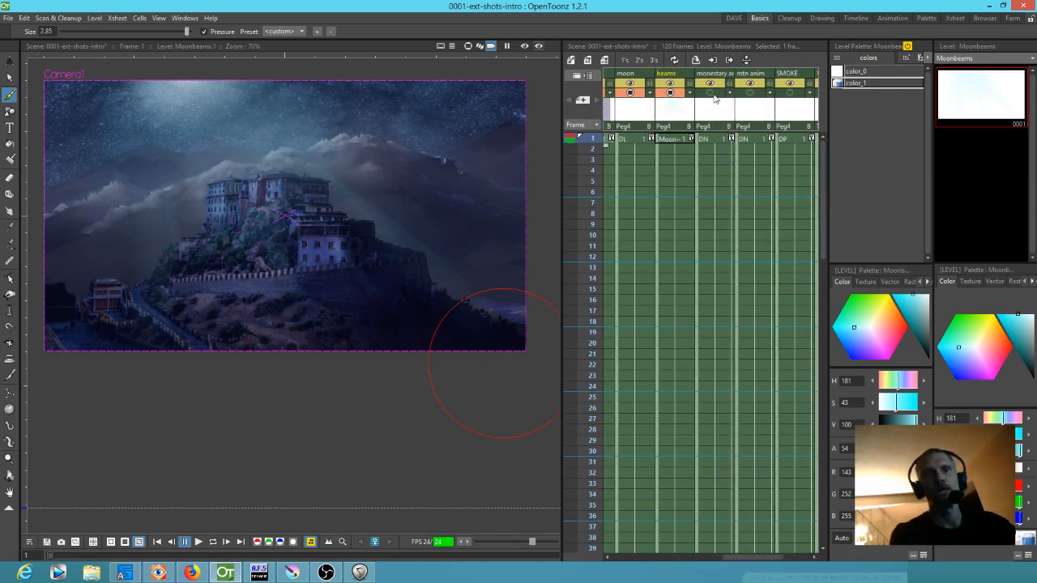
{"action": "left_click", "coordinate": [714, 95]}
{"action": "left_click", "coordinate": [749, 94]}
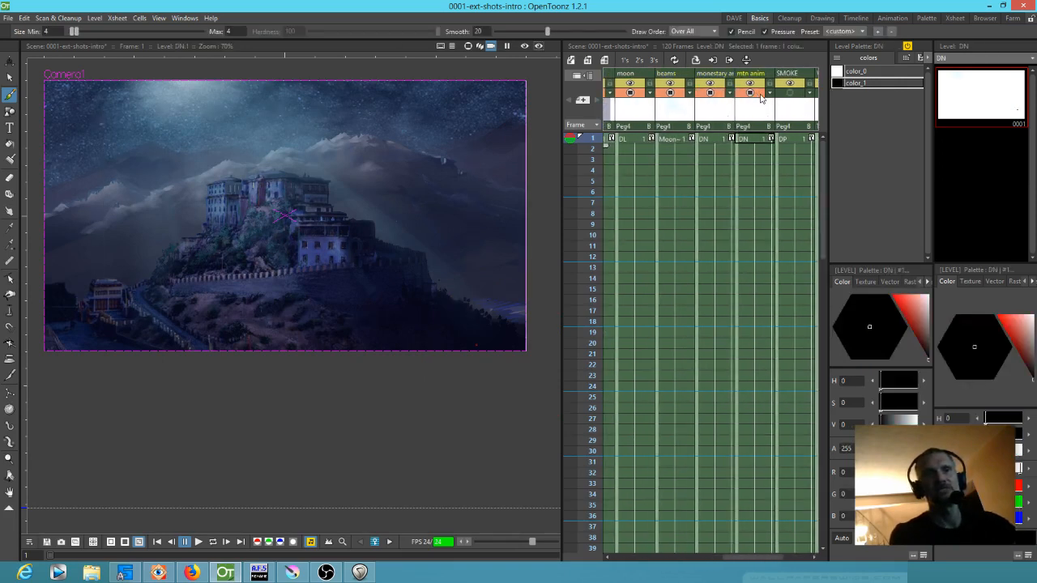
{"action": "left_click_drag", "start_coordinate": [751, 114], "coordinate": [729, 114]}
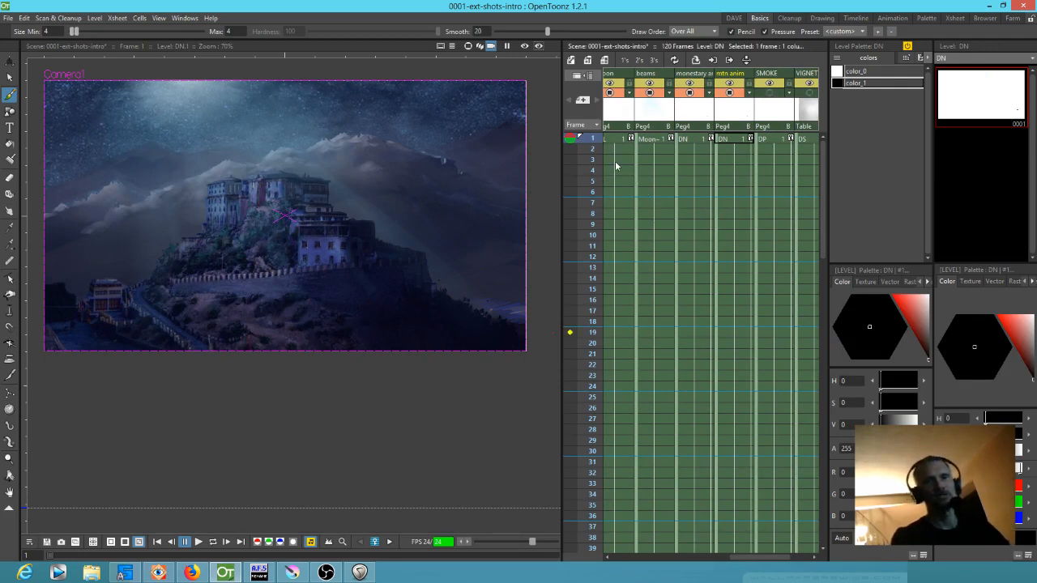
Scrub the timeline from frame 1 past frame 30 to frame 35 to preview the movement of the shot
{"action": "mouse_move", "coordinate": [596, 139]}
{"action": "left_mouse_down"}
{"action": "mouse_move", "coordinate": [592, 525]}
{"action": "mouse_move", "coordinate": [578, 549]}
{"action": "mouse_move", "coordinate": [582, 451]}
{"action": "left_mouse_up"}
{"action": "scroll", "coordinate": [597, 408], "scroll_direction": "down", "scroll_amount": 5}
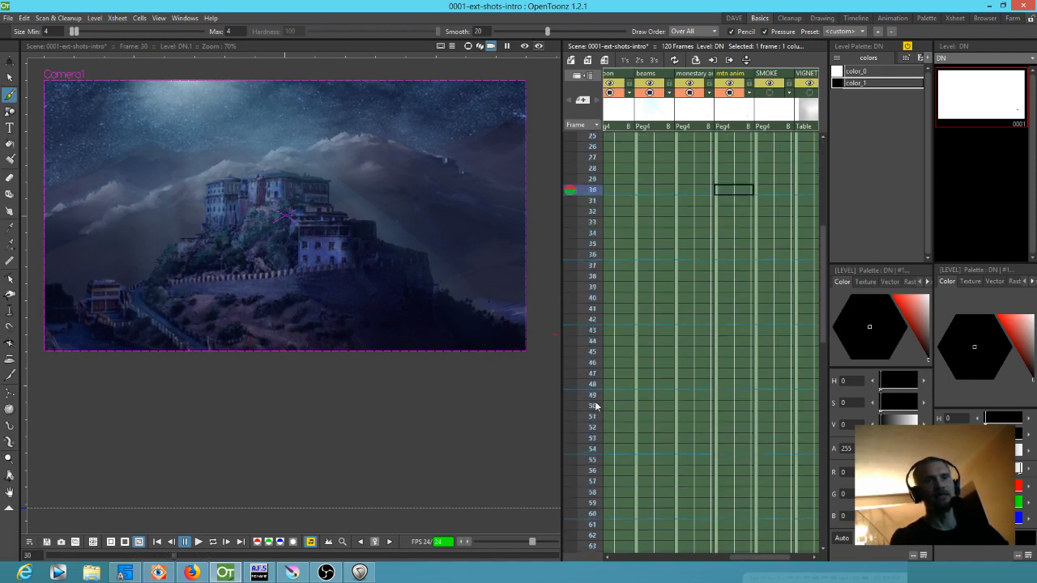
{"action": "mouse_move", "coordinate": [598, 160]}
{"action": "left_mouse_down"}
{"action": "mouse_move", "coordinate": [593, 353]}
{"action": "mouse_move", "coordinate": [576, 482]}
{"action": "mouse_move", "coordinate": [577, 179]}
{"action": "left_mouse_up"}
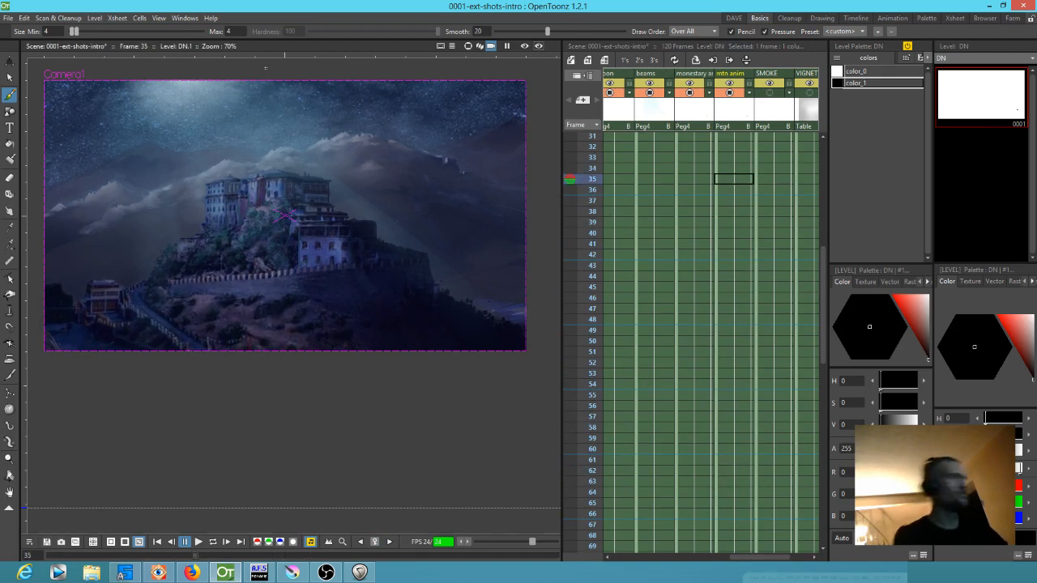
Open the stage schematic and spread out the mtn anim node and its linked MTNMIST and MTN nodes
{"action": "key", "text": "ctrl+f"}
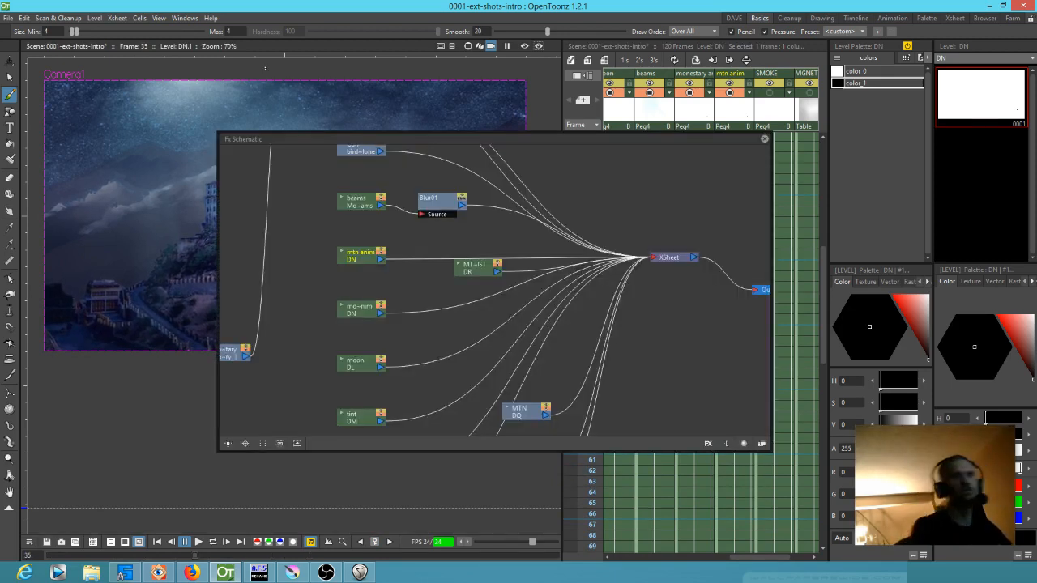
{"action": "left_click", "coordinate": [761, 444]}
{"action": "left_click_drag", "start_coordinate": [609, 314], "coordinate": [548, 359]}
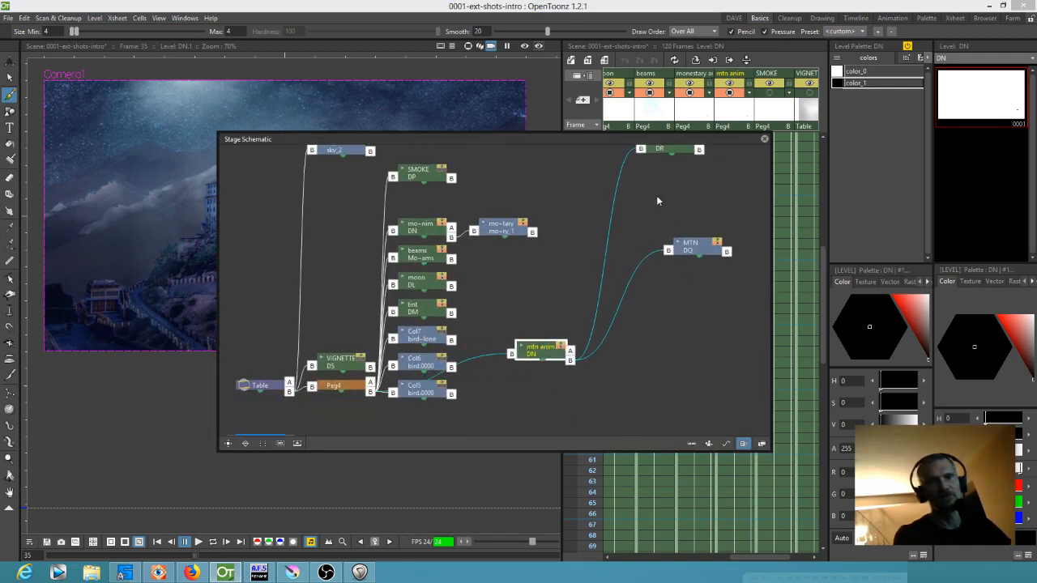
{"action": "left_click_drag", "start_coordinate": [674, 150], "coordinate": [692, 186]}
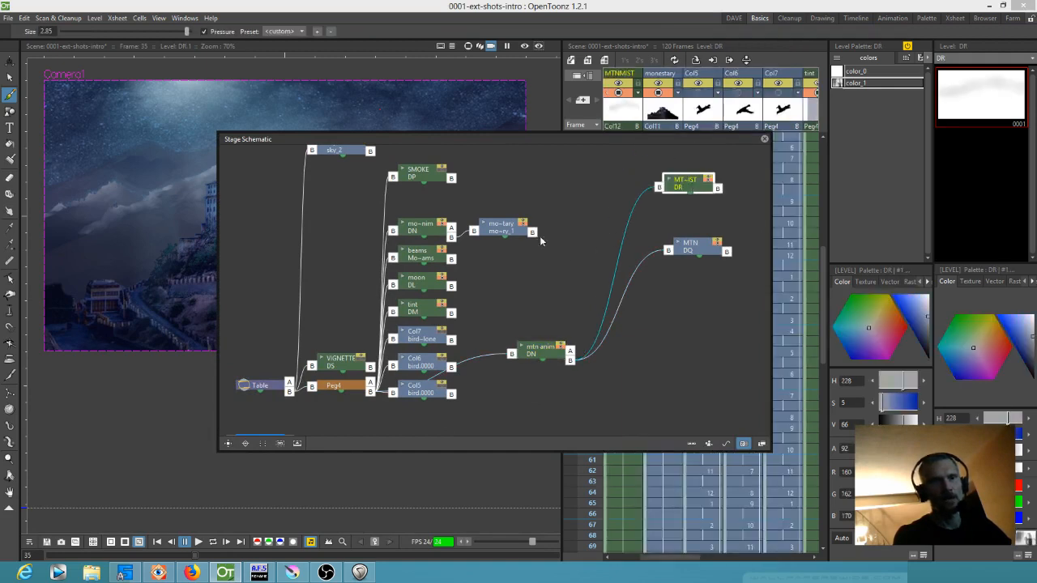
{"action": "left_click_drag", "start_coordinate": [536, 349], "coordinate": [523, 372]}
{"action": "left_click", "coordinate": [696, 247]}
{"action": "left_click_drag", "start_coordinate": [694, 246], "coordinate": [704, 322]}
{"action": "left_click_drag", "start_coordinate": [697, 184], "coordinate": [705, 243]}
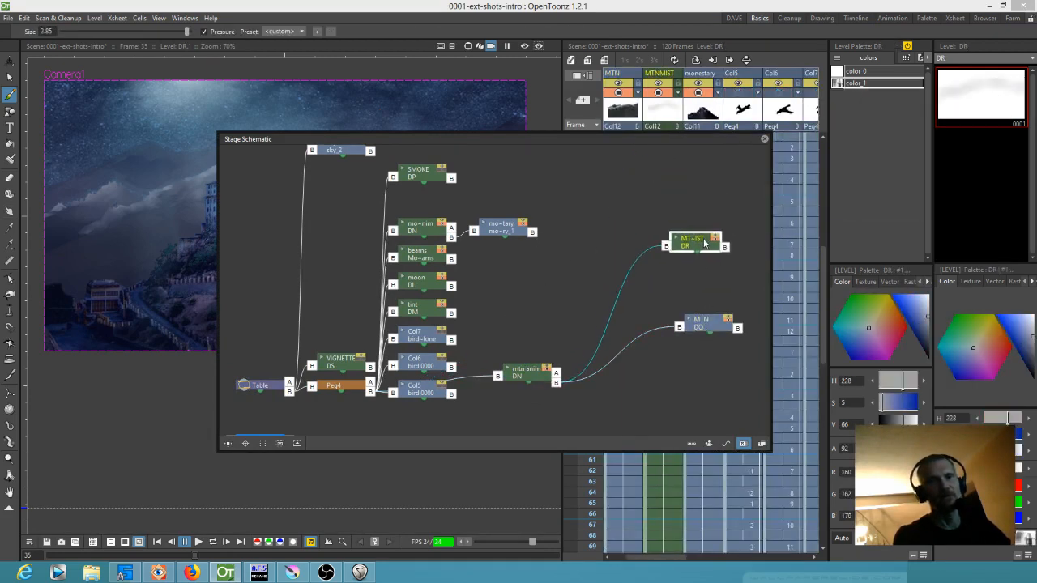
Move the monestary node and its parent monestary anim node clear of the other columns, and close the stage schematic
{"action": "left_click_drag", "start_coordinate": [509, 229], "coordinate": [628, 207]}
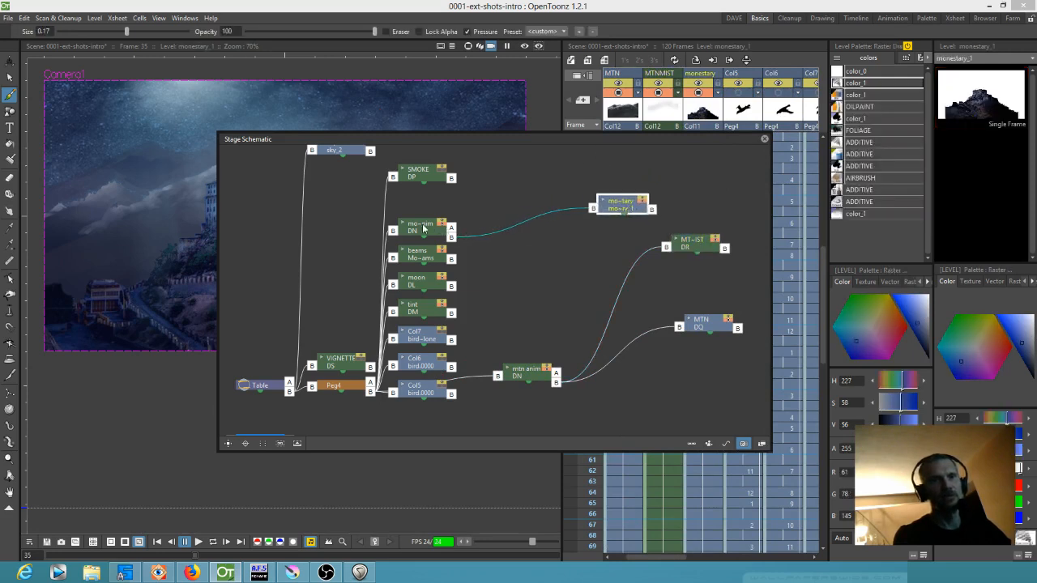
{"action": "left_click_drag", "start_coordinate": [426, 229], "coordinate": [533, 253]}
{"action": "left_click_drag", "start_coordinate": [615, 207], "coordinate": [670, 203]}
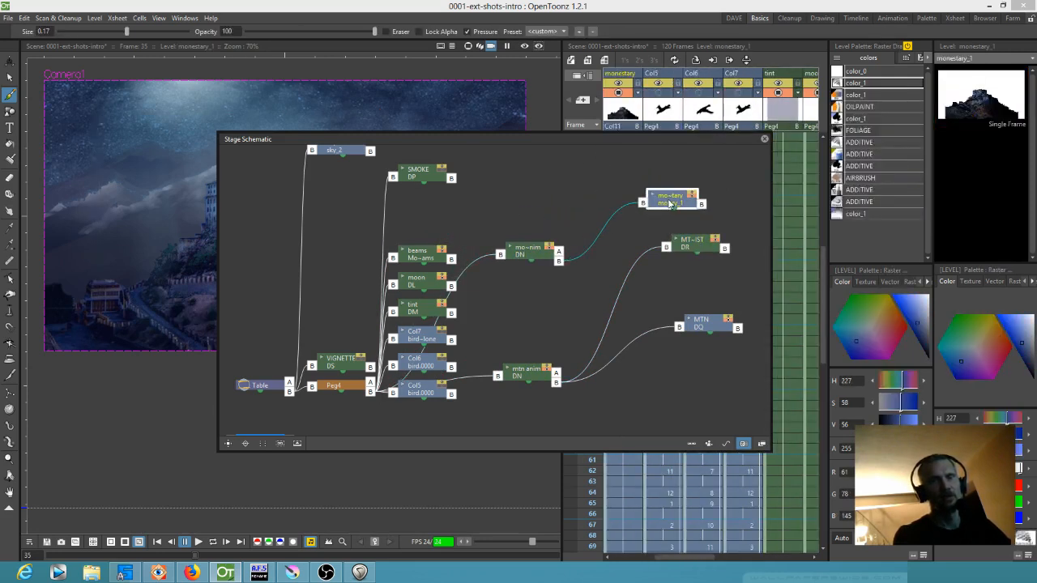
{"action": "left_click", "coordinate": [535, 254]}
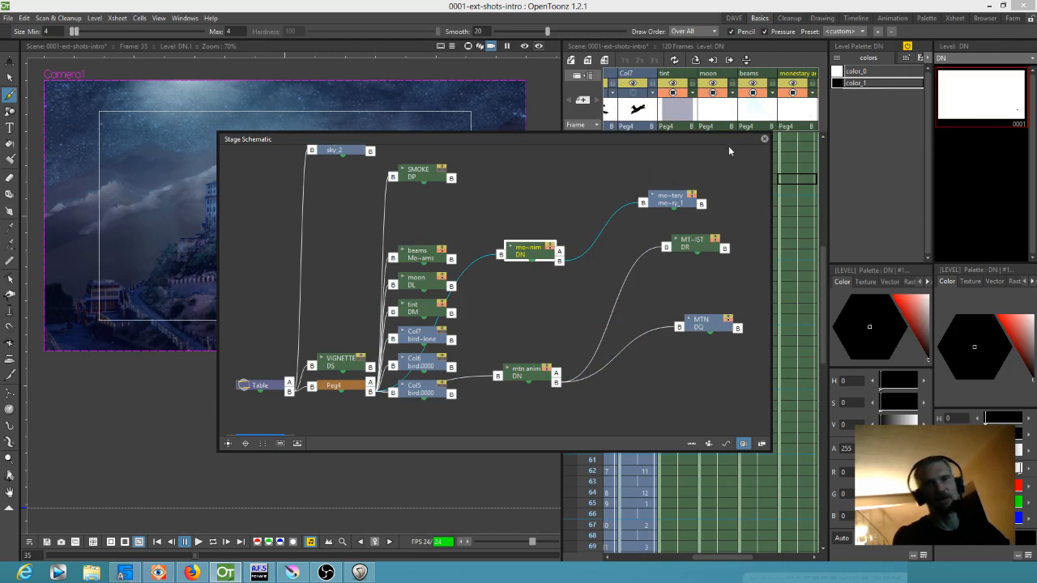
{"action": "left_click", "coordinate": [763, 140]}
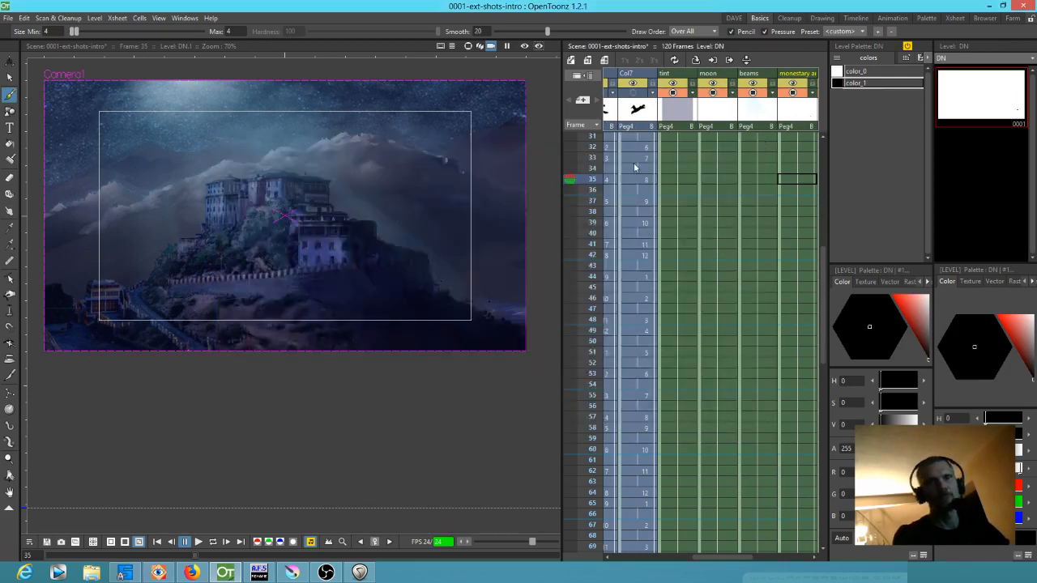
Show the SMOKE column again and toggle its visibility to compare the scene with and without it
{"action": "left_click_drag", "start_coordinate": [805, 189], "coordinate": [637, 201]}
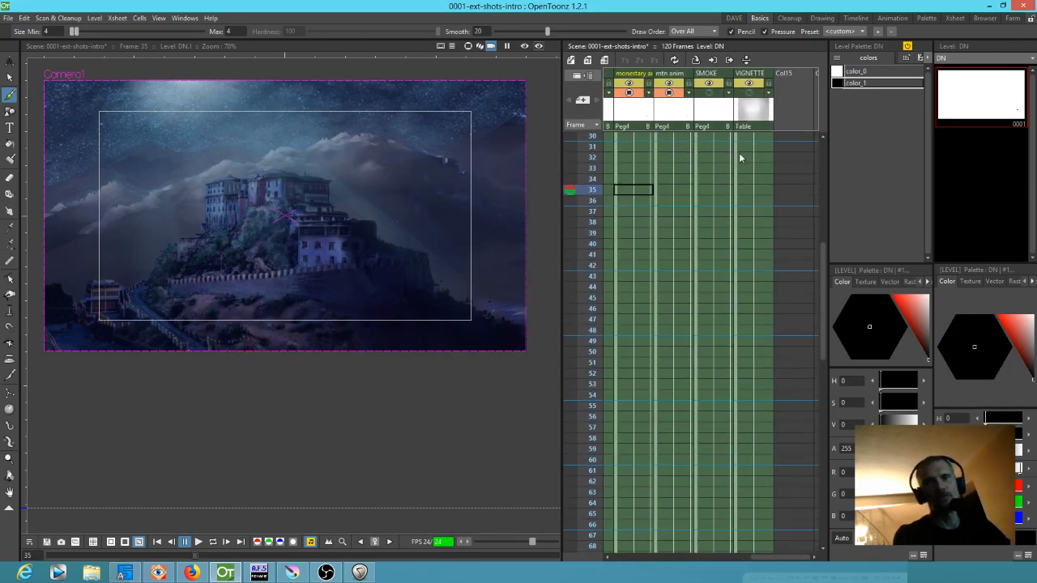
{"action": "left_click", "coordinate": [710, 97]}
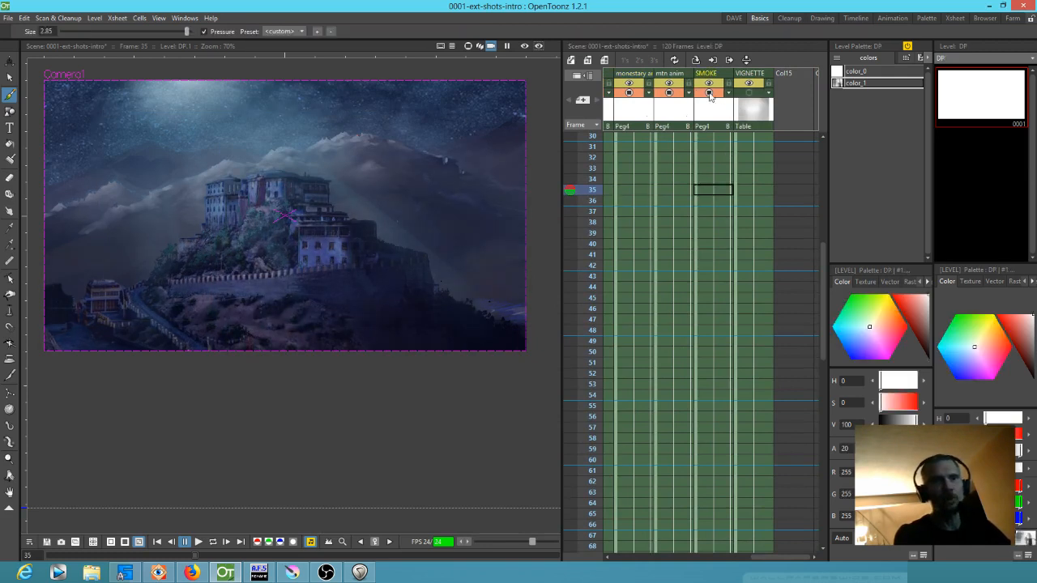
{"action": "left_click", "coordinate": [710, 93]}
{"action": "left_click", "coordinate": [710, 94]}
{"action": "left_click", "coordinate": [710, 94]}
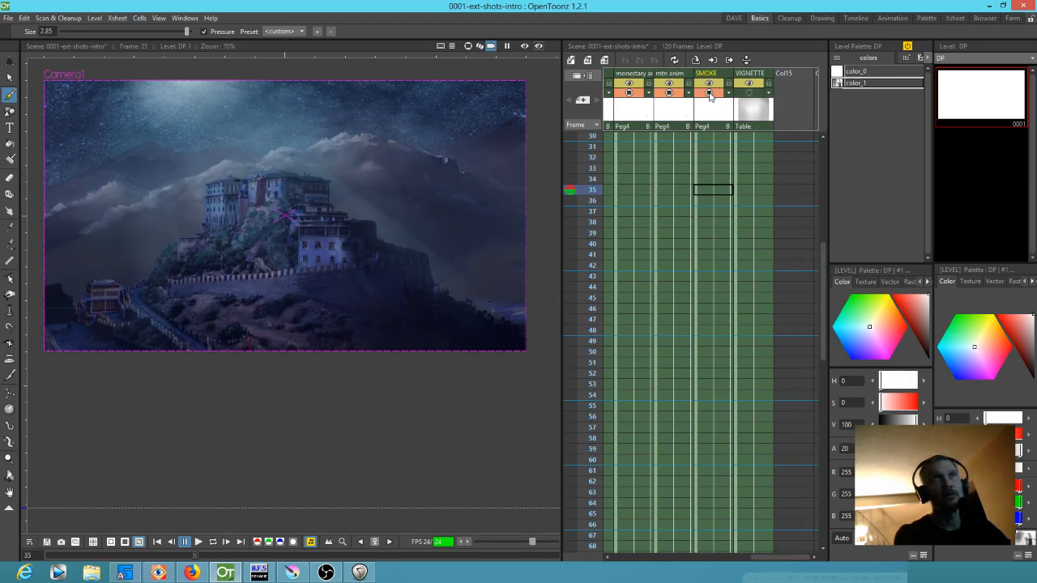
View the SMOKE column's frame 1 drawing on its own and return to the scene at frame 1
{"action": "scroll", "coordinate": [711, 139], "scroll_direction": "up", "scroll_amount": 8}
{"action": "left_click", "coordinate": [712, 137]}
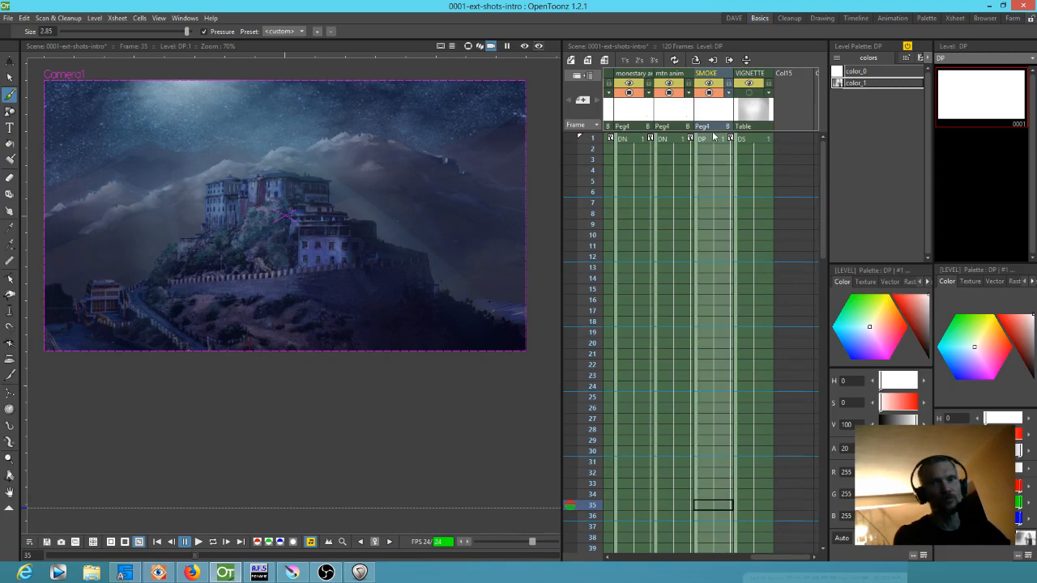
{"action": "left_click", "coordinate": [698, 141]}
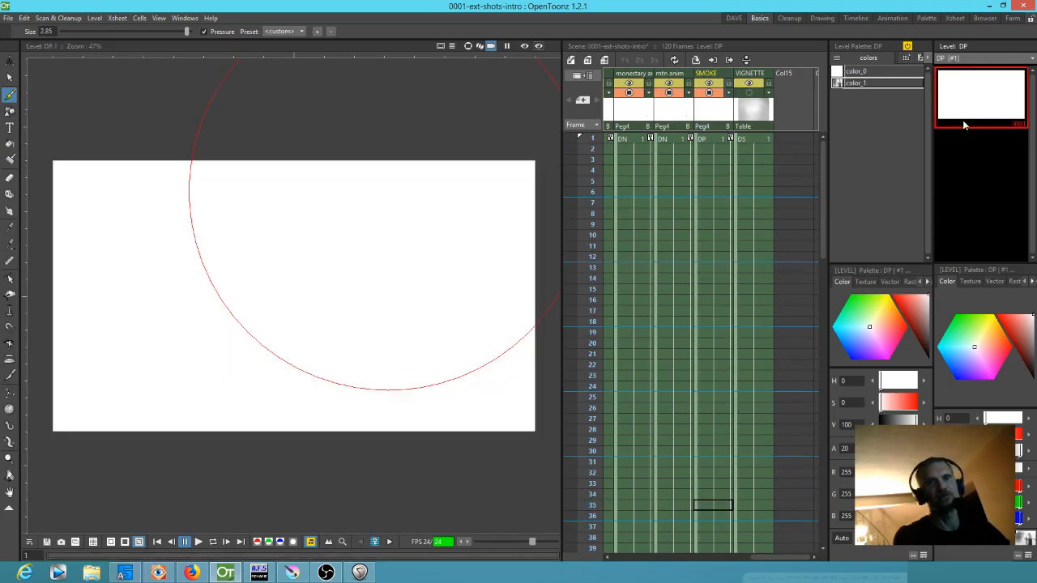
{"action": "left_click", "coordinate": [703, 141]}
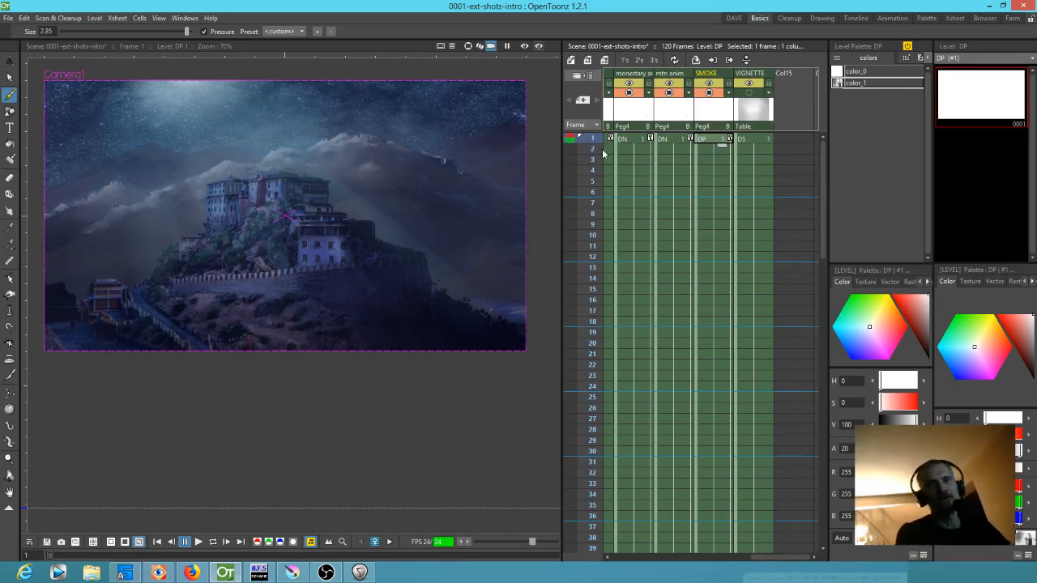
Scrub from frame 1 to frame 13 and reduce the brush size to -1.01
{"action": "left_click_drag", "start_coordinate": [593, 142], "coordinate": [576, 267]}
{"action": "scroll", "coordinate": [525, 318], "scroll_direction": "down", "scroll_amount": 1}
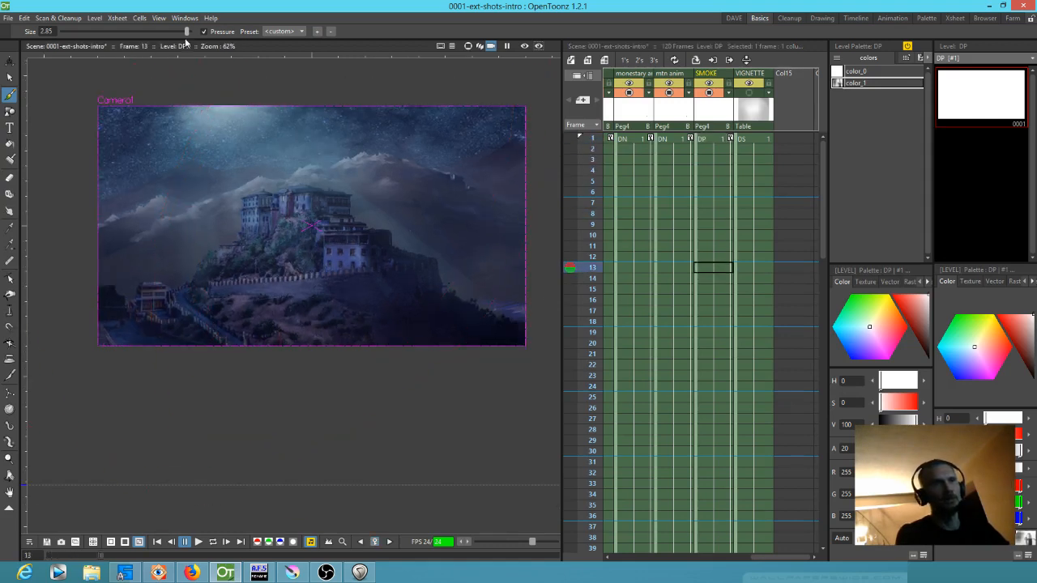
{"action": "left_click_drag", "start_coordinate": [104, 34], "coordinate": [106, 34]}
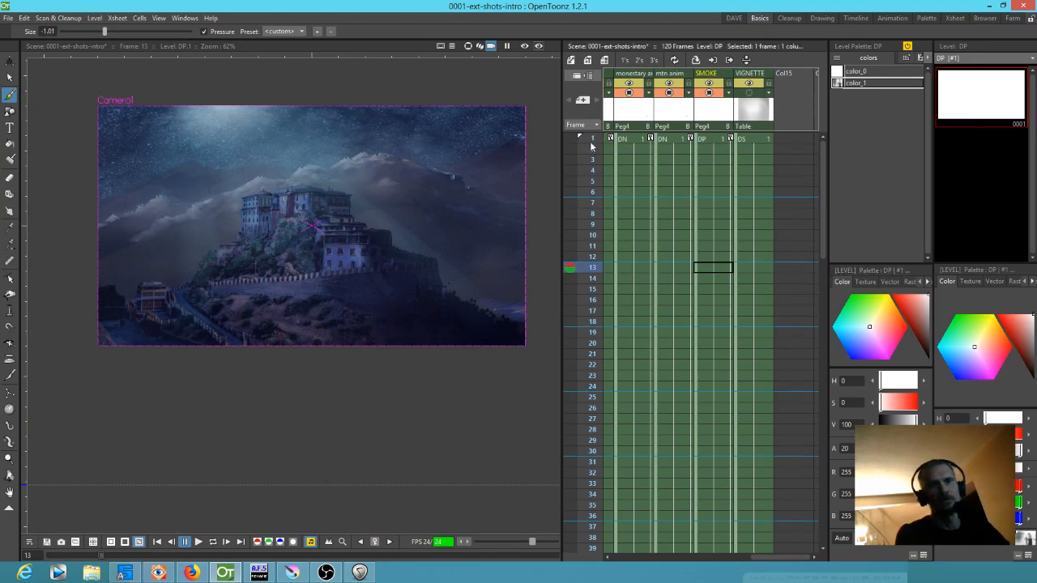
Scrub the shot to frame 73, play the rendered frames 1 to 120 in a loop, and close the preview
{"action": "mouse_move", "coordinate": [589, 294]}
{"action": "left_mouse_down"}
{"action": "mouse_move", "coordinate": [584, 536]}
{"action": "mouse_move", "coordinate": [554, 576]}
{"action": "mouse_move", "coordinate": [551, 443]}
{"action": "left_mouse_up"}
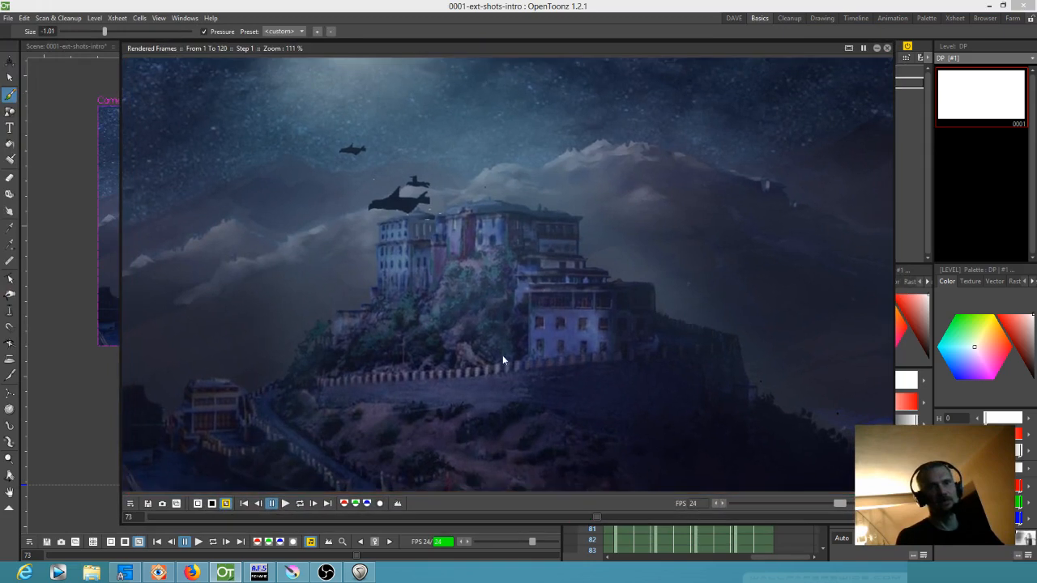
{"action": "left_click", "coordinate": [301, 504]}
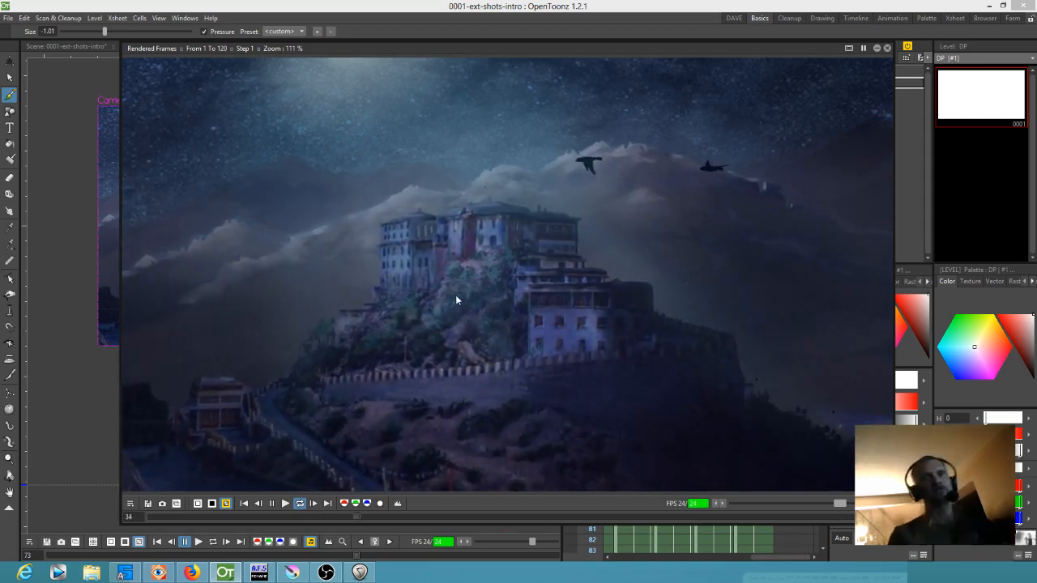
{"action": "left_click", "coordinate": [886, 48]}
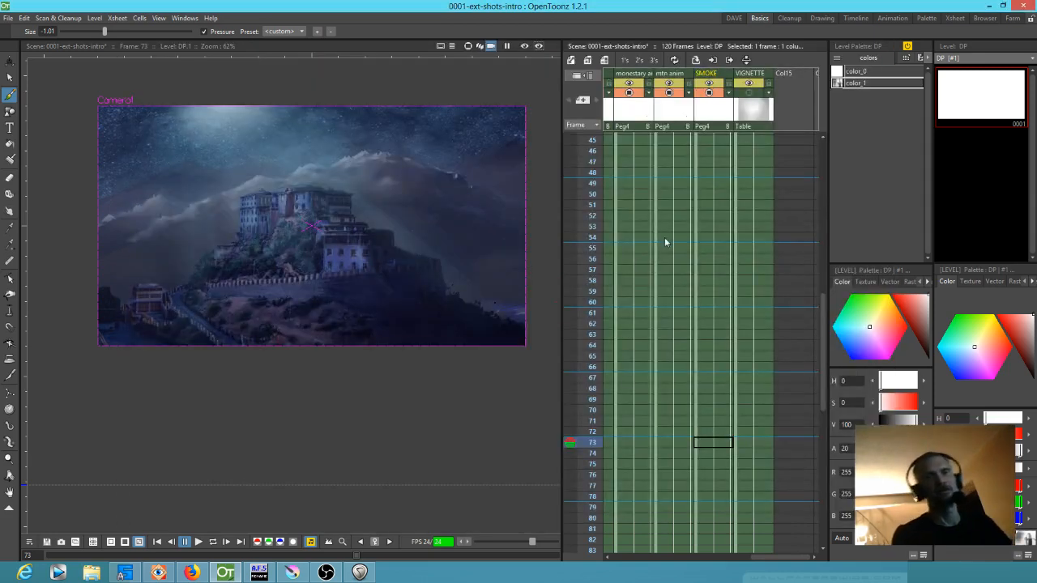
Return to frame 1 and select the first bird drawing in the Col5 column
{"action": "scroll", "coordinate": [680, 246], "scroll_direction": "up", "scroll_amount": 10}
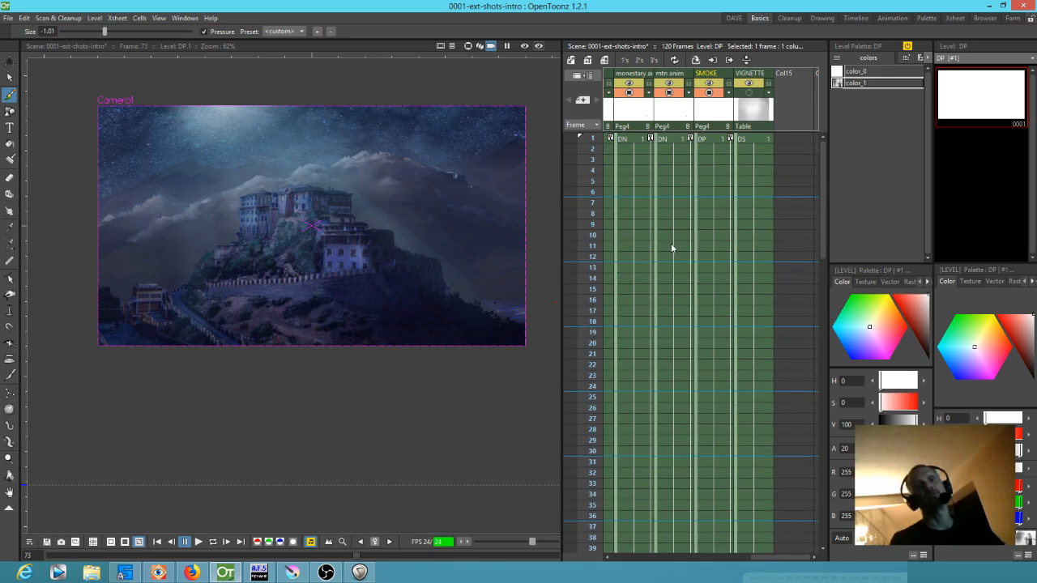
{"action": "scroll", "coordinate": [458, 243], "scroll_direction": "up", "scroll_amount": 2}
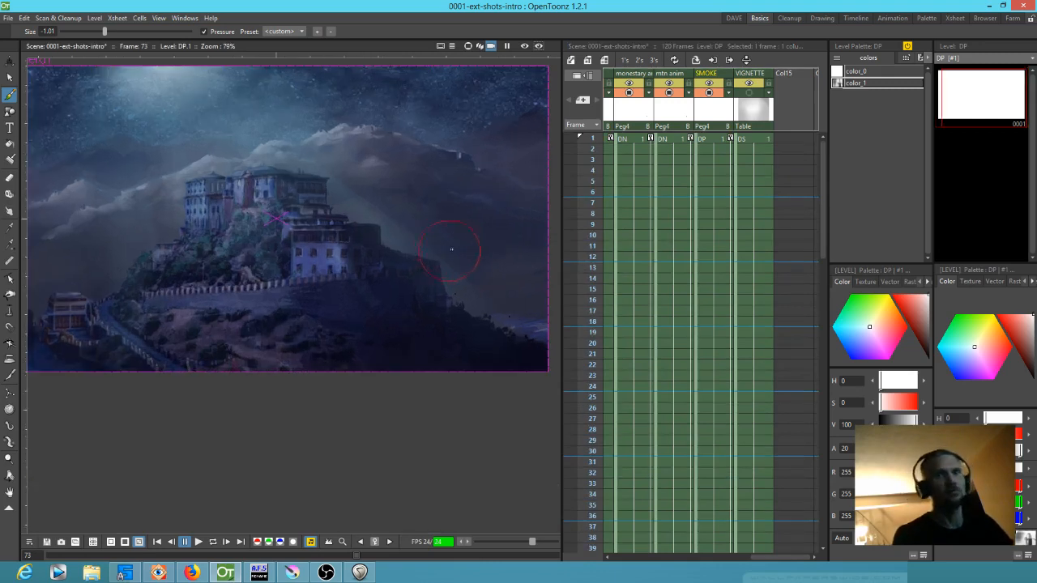
{"action": "left_click_drag", "start_coordinate": [469, 268], "coordinate": [479, 266]}
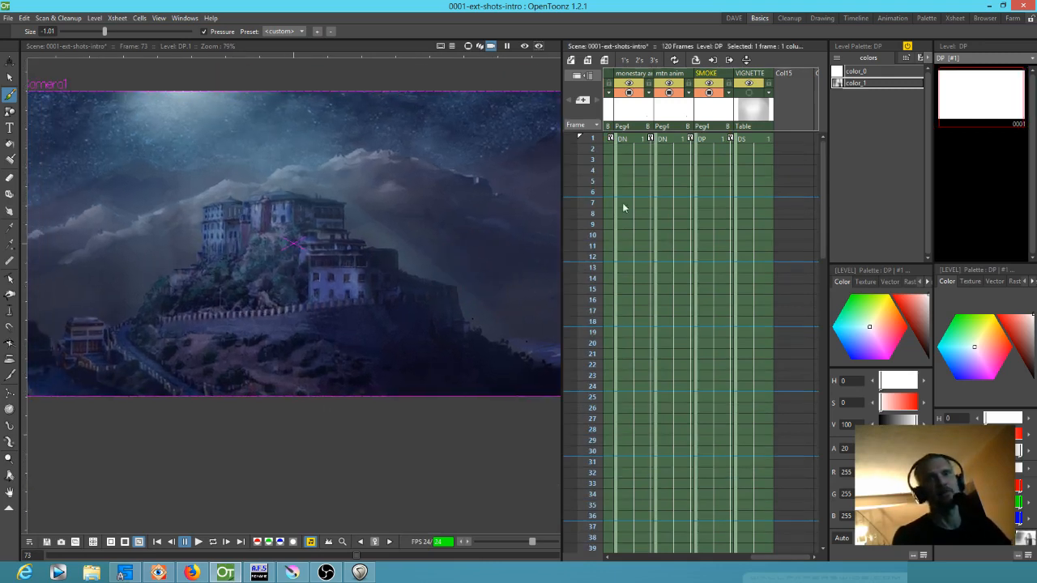
{"action": "left_click", "coordinate": [599, 143]}
{"action": "left_click_drag", "start_coordinate": [662, 201], "coordinate": [772, 196]}
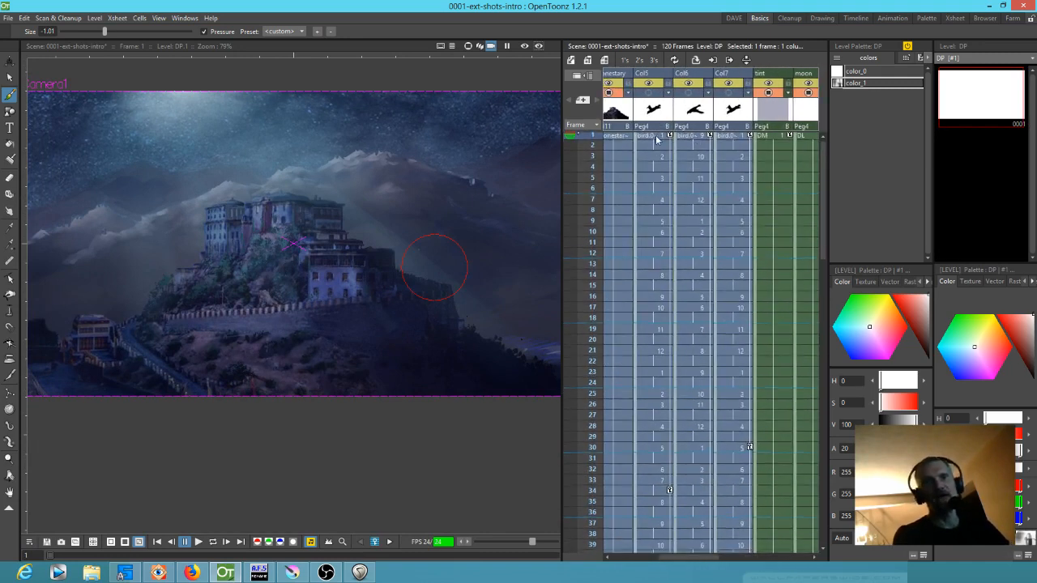
{"action": "left_click", "coordinate": [657, 139]}
View the first bird.0000 drawing on its own and flip forward and back through the bird drawings
{"action": "left_click", "coordinate": [987, 107]}
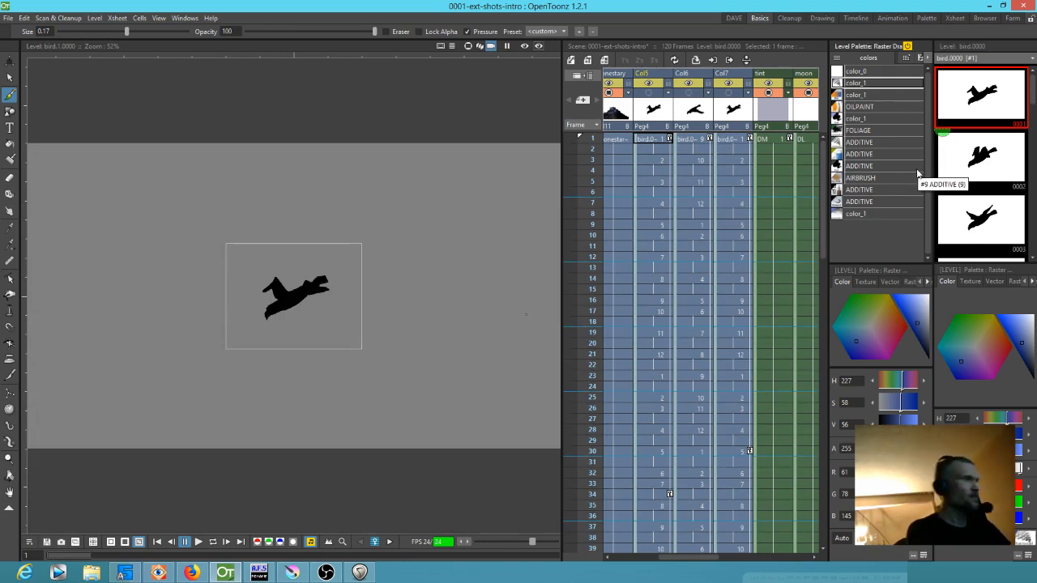
{"action": "key", "text": "period"}
{"action": "key", "text": "period"}
{"action": "key", "text": "comma"}
{"action": "key", "text": "comma"}
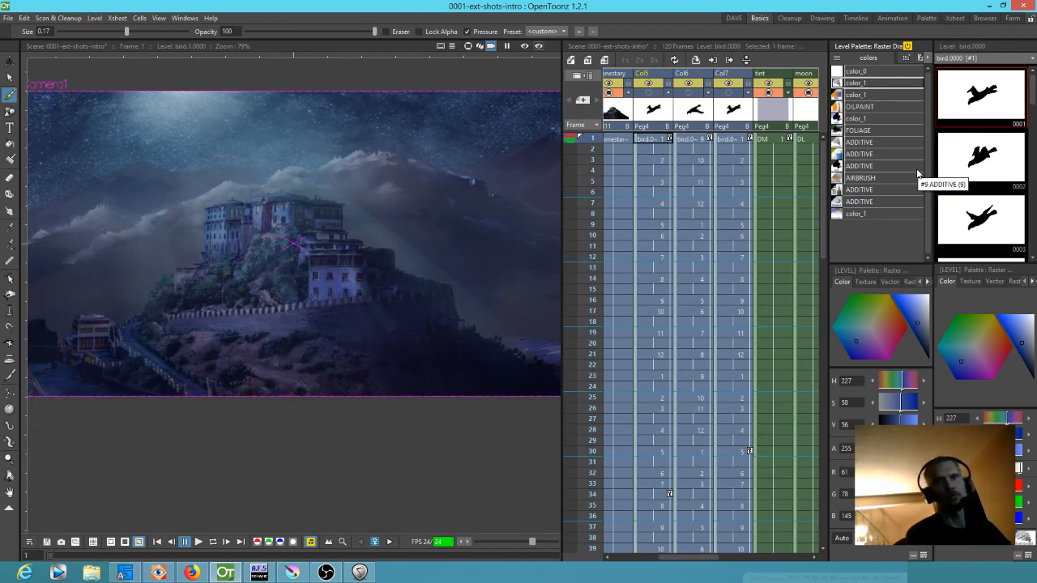
View the first bird drawing on its own, scrub the scene to frame 12, and return to the Col5 keyframe at frame 1
{"action": "left_click", "coordinate": [1002, 114]}
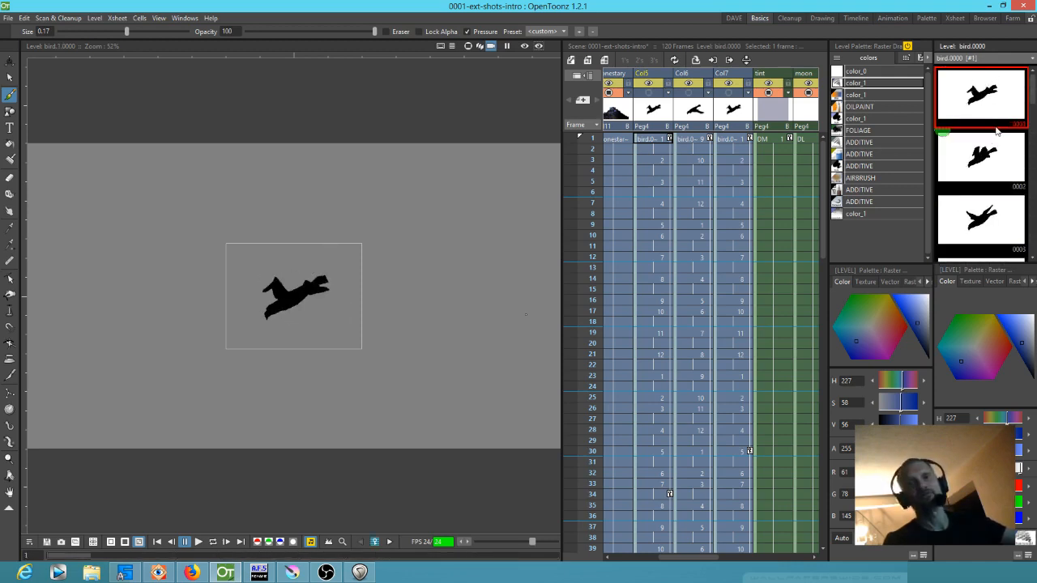
{"action": "left_click", "coordinate": [660, 140]}
{"action": "left_click_drag", "start_coordinate": [594, 143], "coordinate": [587, 265]}
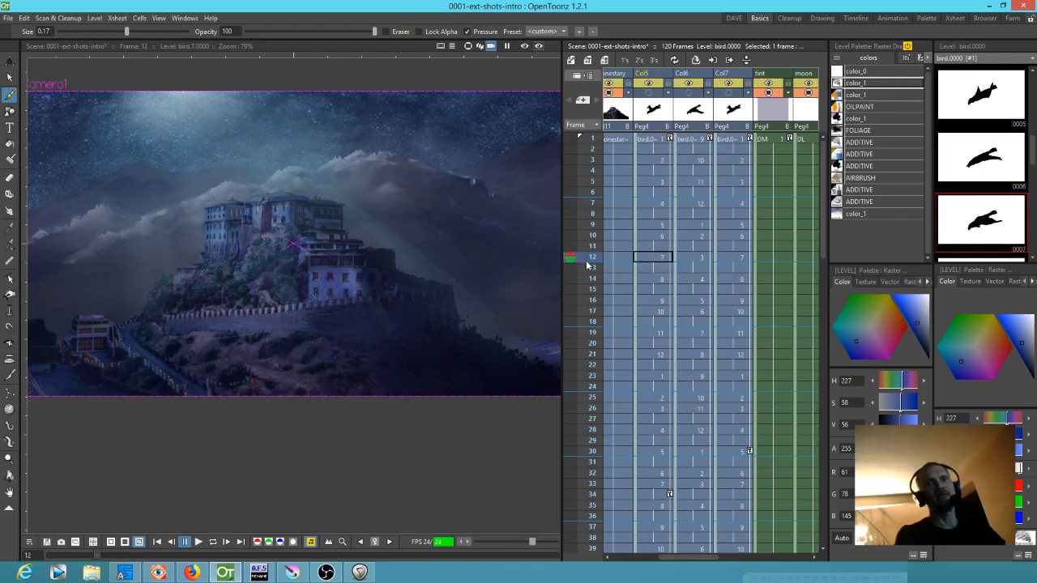
{"action": "left_click", "coordinate": [591, 246]}
{"action": "left_click", "coordinate": [670, 139]}
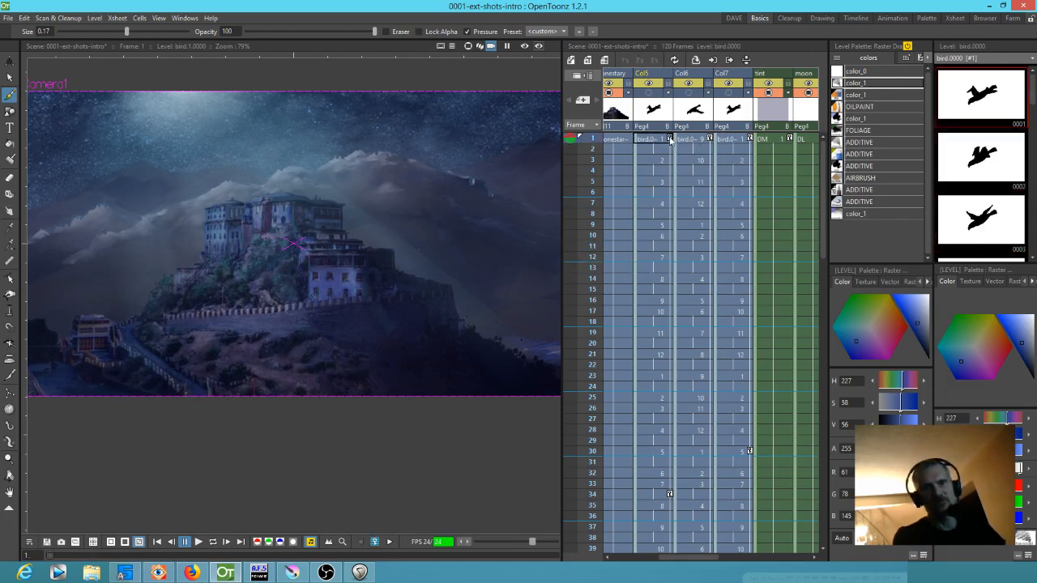
Switch the viewer to camera stand view and make the Col5, Col6 and Col7 bird columns visible there at frame 6
{"action": "scroll", "coordinate": [470, 195], "scroll_direction": "down", "scroll_amount": 3}
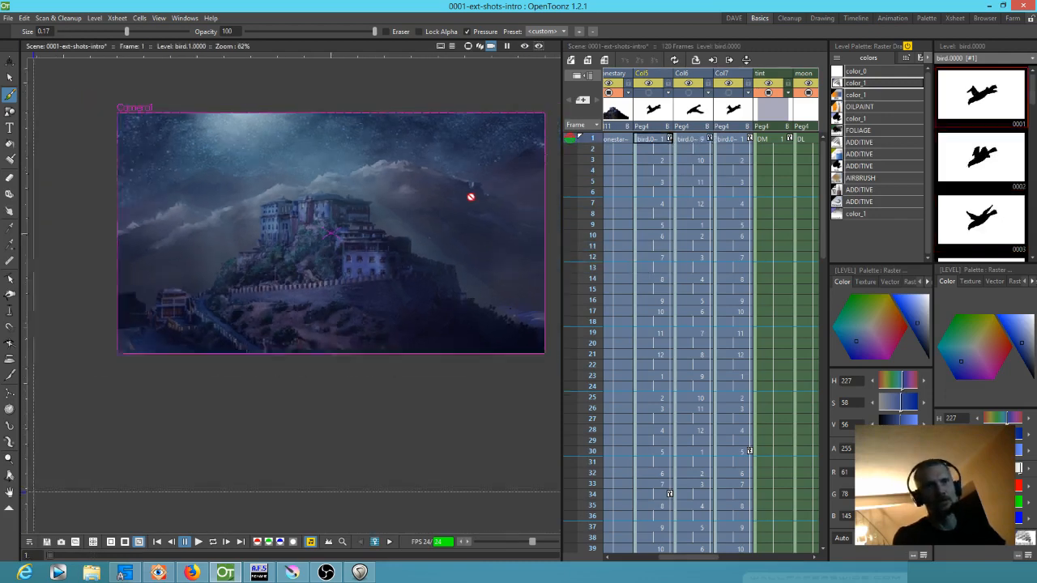
{"action": "left_click", "coordinate": [470, 47]}
{"action": "left_click_drag", "start_coordinate": [487, 191], "coordinate": [378, 234]}
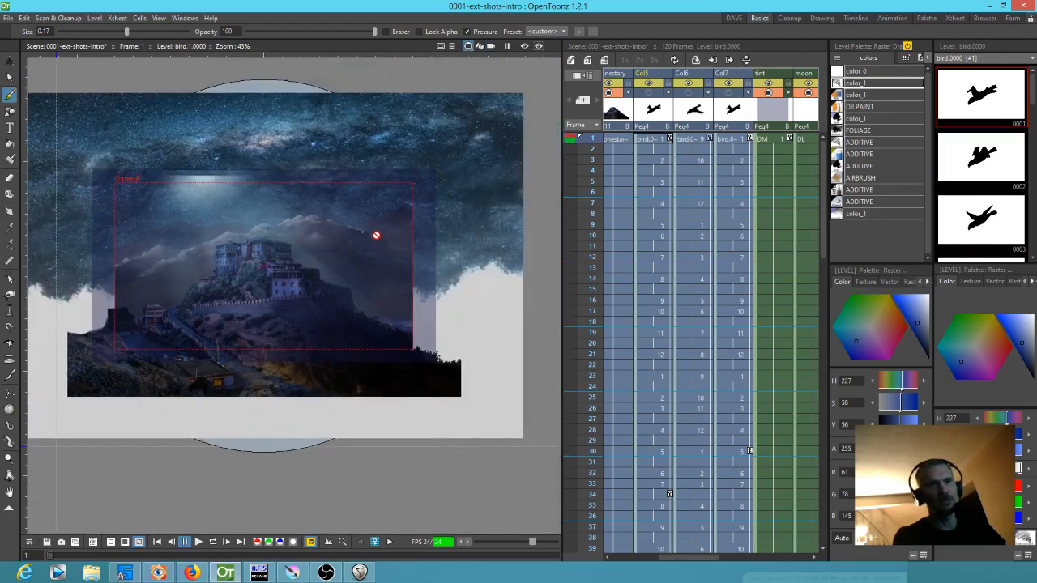
{"action": "scroll", "coordinate": [379, 235], "scroll_direction": "down", "scroll_amount": 1}
{"action": "left_click_drag", "start_coordinate": [595, 142], "coordinate": [595, 193]}
{"action": "left_click", "coordinate": [650, 93]}
{"action": "left_click", "coordinate": [688, 93]}
{"action": "left_click", "coordinate": [729, 94]}
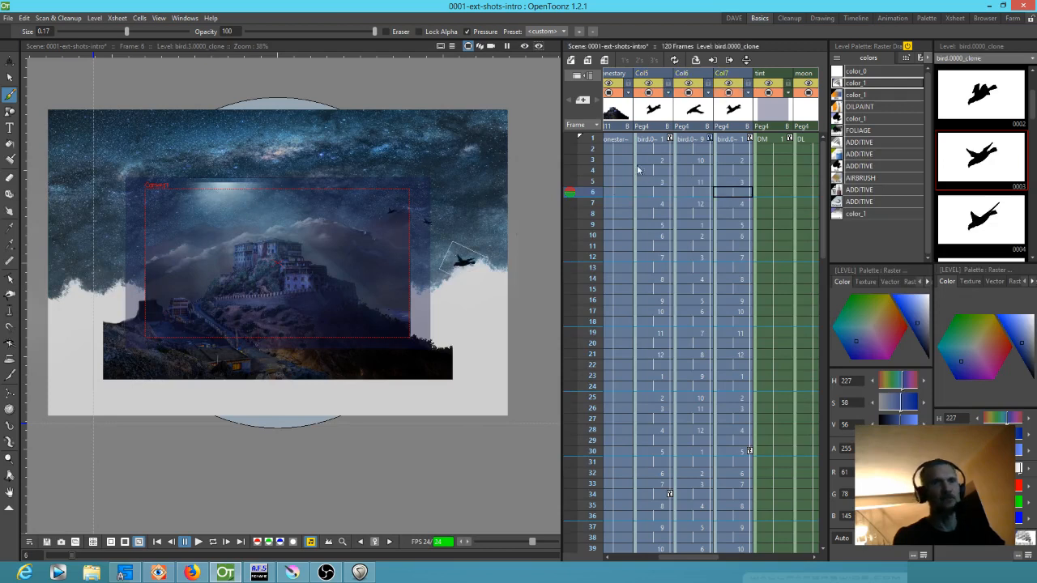
Scrub the bird flight to the Col7 keyframe at frame 30 and on to frame 34, and return to Col7's frame 1
{"action": "left_click_drag", "start_coordinate": [590, 144], "coordinate": [568, 452]}
{"action": "left_click", "coordinate": [730, 448]}
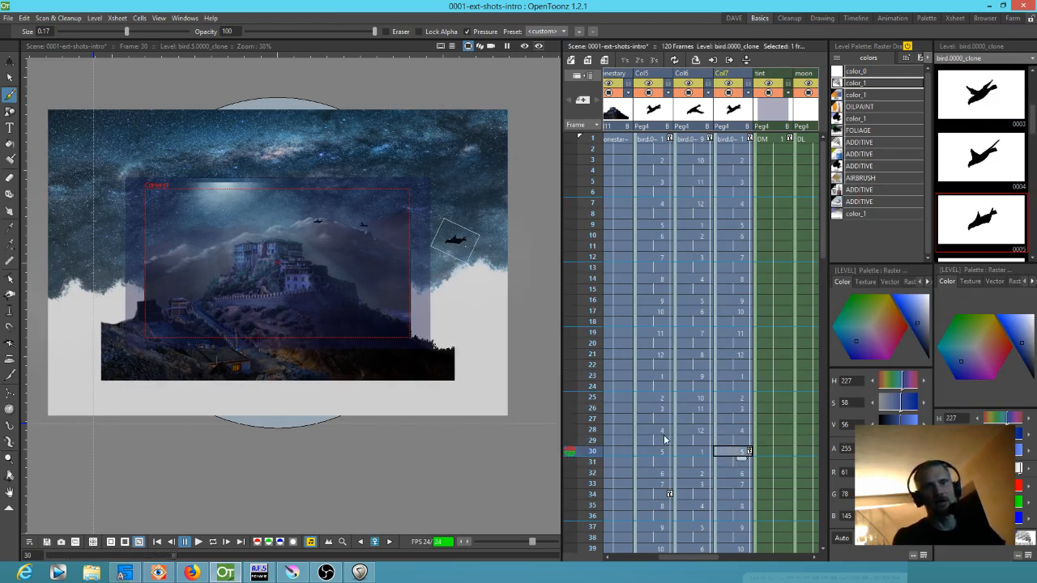
{"action": "scroll", "coordinate": [737, 436], "scroll_direction": "down", "scroll_amount": 5}
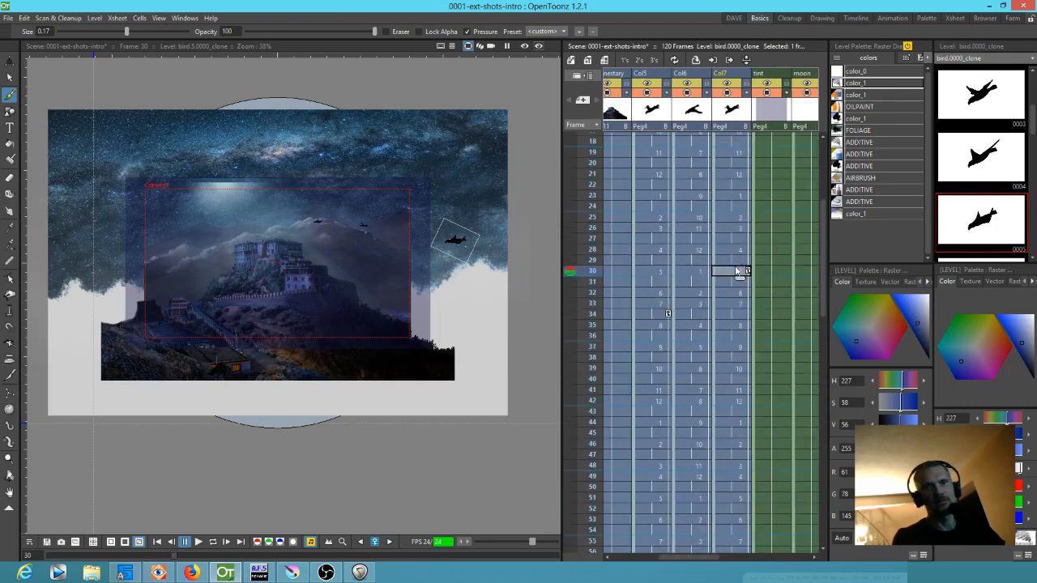
{"action": "left_click_drag", "start_coordinate": [598, 282], "coordinate": [596, 369]}
{"action": "left_click", "coordinate": [667, 314]}
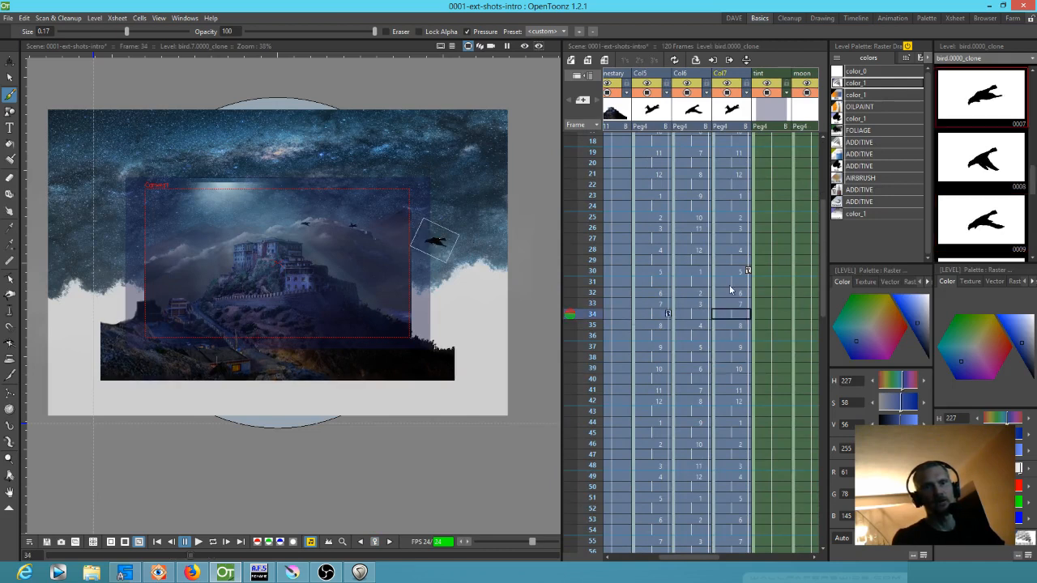
{"action": "scroll", "coordinate": [737, 240], "scroll_direction": "up", "scroll_amount": 4}
{"action": "left_click", "coordinate": [725, 142]}
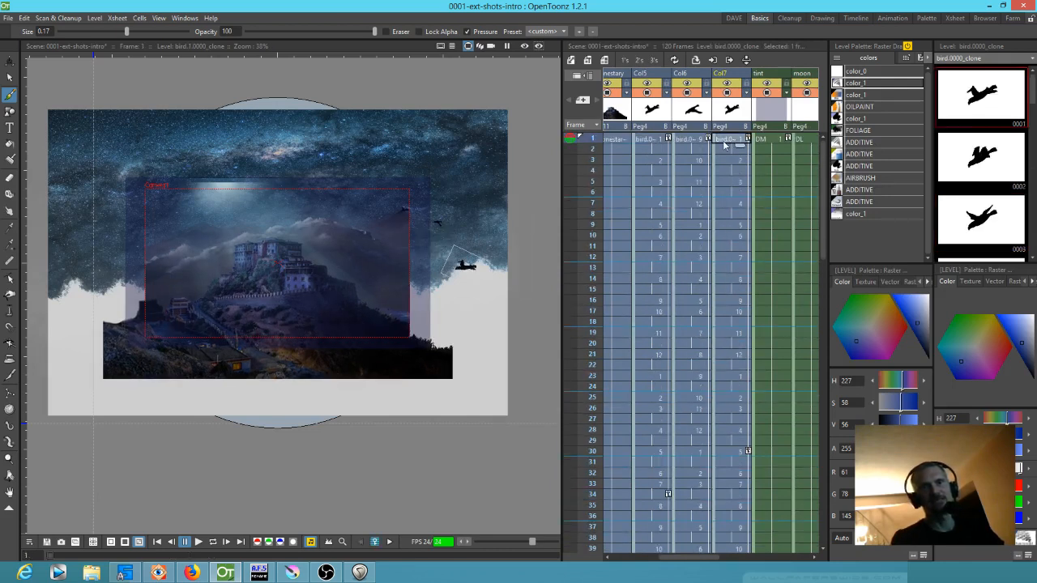
Compare the bird positions at Col7's keyframe on frame 30 and Col5's keyframe on frame 34
{"action": "left_click", "coordinate": [725, 452]}
{"action": "scroll", "coordinate": [725, 422], "scroll_direction": "down", "scroll_amount": 5}
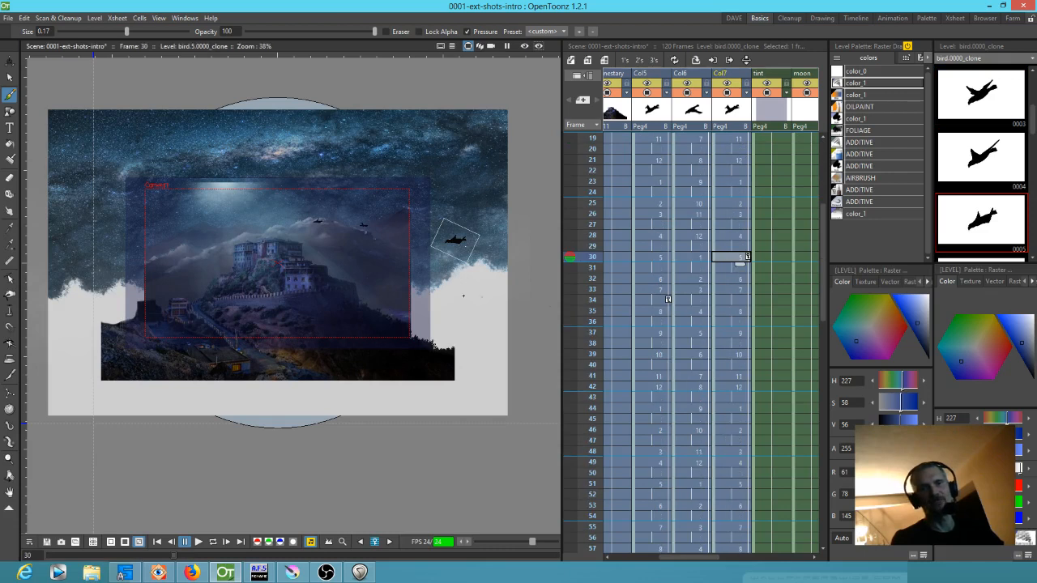
{"action": "left_click", "coordinate": [657, 303]}
{"action": "left_click", "coordinate": [594, 312]}
{"action": "left_click", "coordinate": [597, 301]}
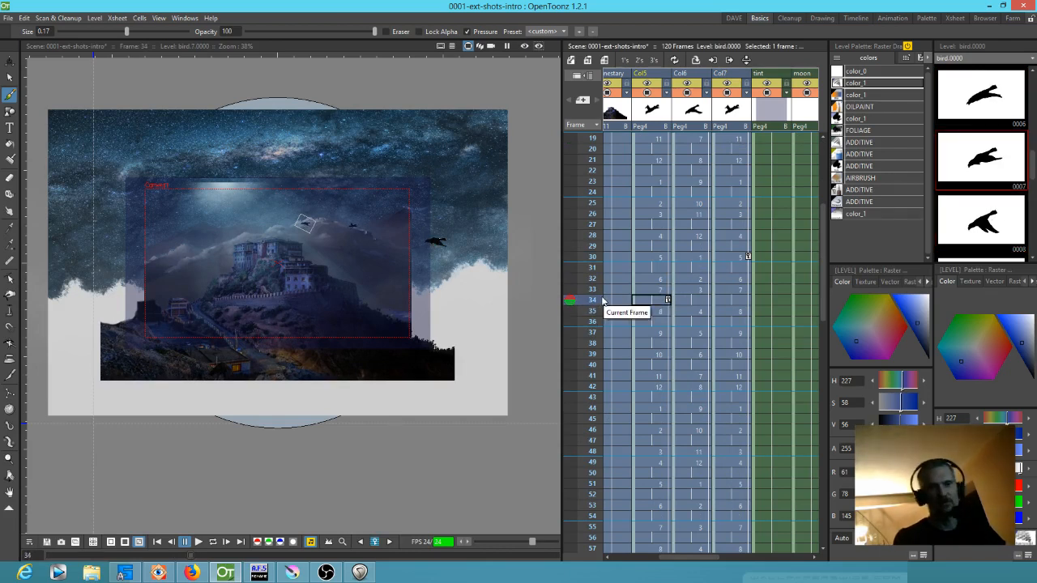
Scrub from frame 34 through frames 46 and 67 to frame 92 to follow the birds across the shot
{"action": "left_click_drag", "start_coordinate": [580, 305], "coordinate": [588, 431]}
{"action": "scroll", "coordinate": [619, 390], "scroll_direction": "down", "scroll_amount": 4}
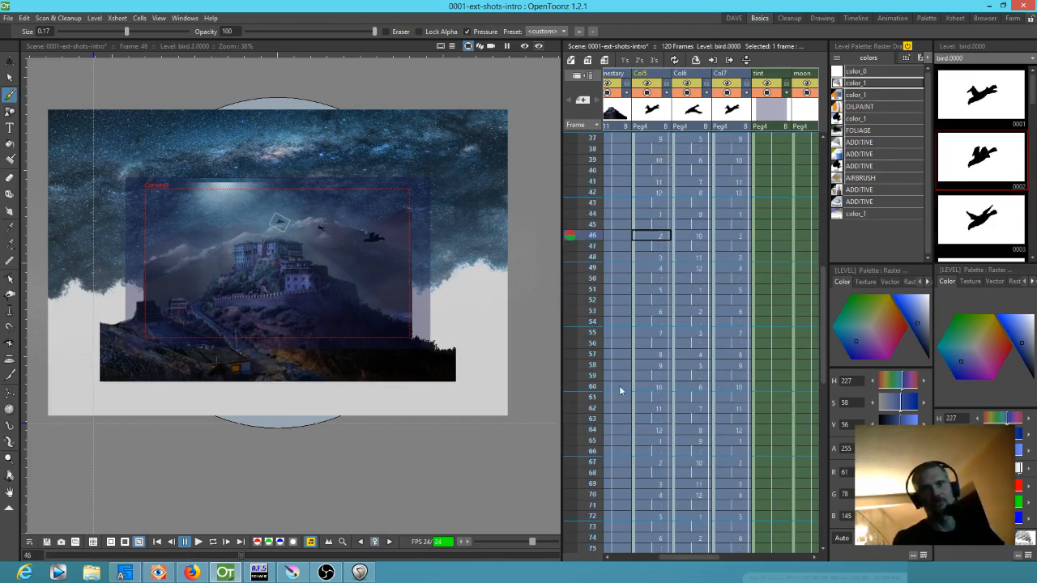
{"action": "left_click_drag", "start_coordinate": [594, 175], "coordinate": [595, 402]}
{"action": "scroll", "coordinate": [600, 373], "scroll_direction": "down", "scroll_amount": 5}
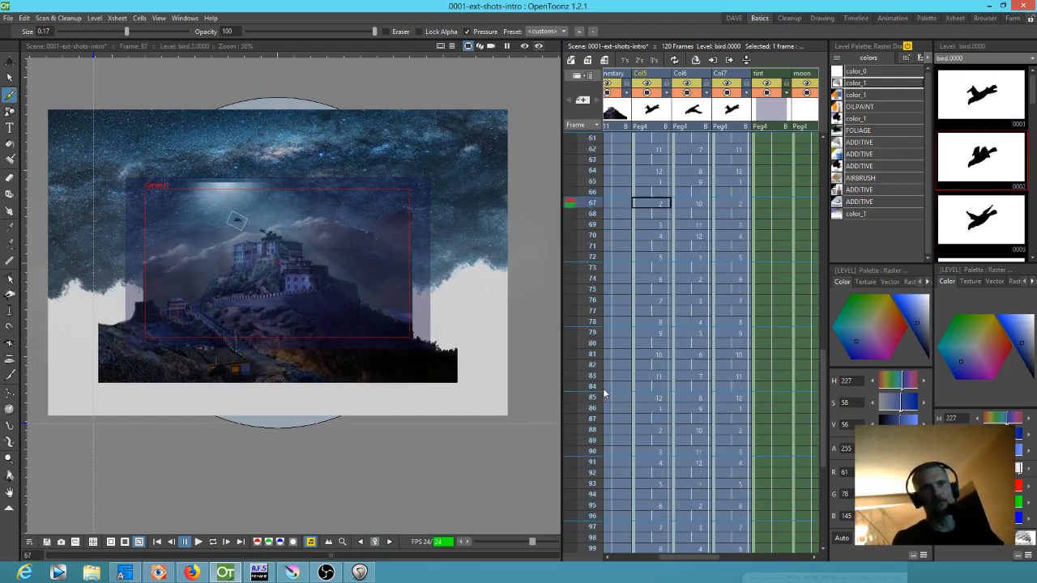
{"action": "left_click_drag", "start_coordinate": [592, 326], "coordinate": [593, 354]}
{"action": "scroll", "coordinate": [235, 259], "scroll_direction": "up", "scroll_amount": 4}
{"action": "mouse_move", "coordinate": [592, 301]}
{"action": "left_mouse_down"}
{"action": "mouse_move", "coordinate": [609, 186]}
{"action": "mouse_move", "coordinate": [625, 171]}
{"action": "mouse_move", "coordinate": [613, 524]}
{"action": "mouse_move", "coordinate": [628, 458]}
{"action": "mouse_move", "coordinate": [621, 294]}
{"action": "mouse_move", "coordinate": [640, 146]}
{"action": "mouse_move", "coordinate": [652, 215]}
{"action": "left_mouse_up"}
{"action": "left_click_drag", "start_coordinate": [662, 263], "coordinate": [643, 354]}
{"action": "scroll", "coordinate": [717, 192], "scroll_direction": "up", "scroll_amount": 6}
Select the Col7 bird column and scrub the start of the shot from frame 1 to frame 4
{"action": "left_click", "coordinate": [737, 117]}
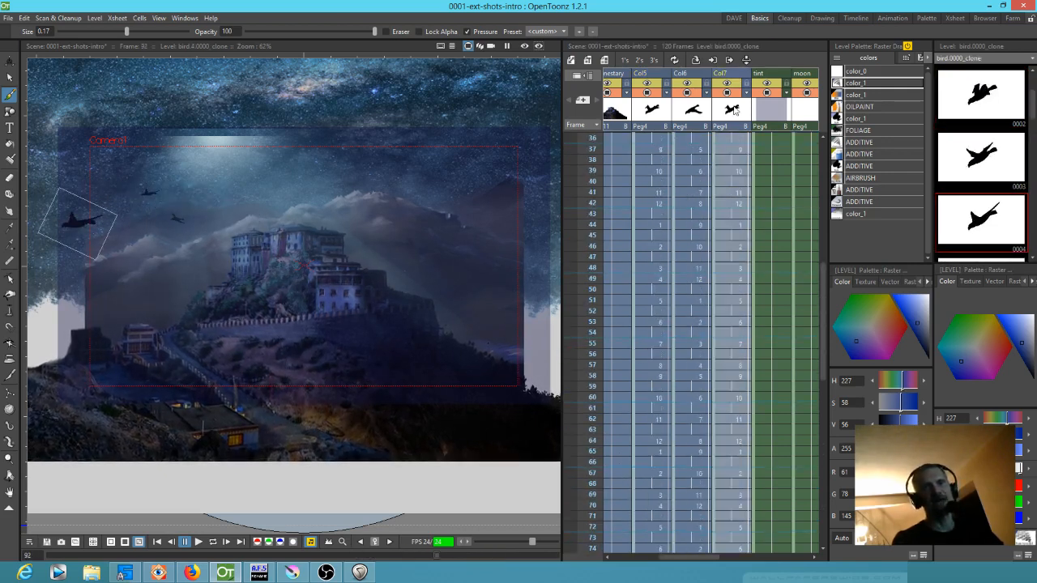
{"action": "scroll", "coordinate": [620, 194], "scroll_direction": "up", "scroll_amount": 6}
{"action": "mouse_move", "coordinate": [589, 140]}
{"action": "left_mouse_down"}
{"action": "mouse_move", "coordinate": [598, 235]}
{"action": "mouse_move", "coordinate": [594, 176]}
{"action": "left_mouse_up"}
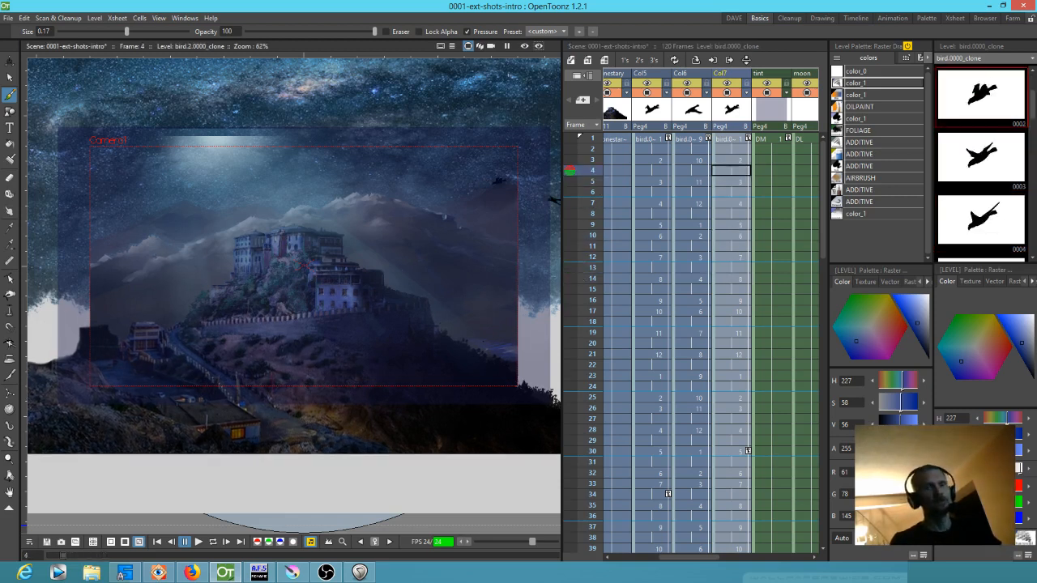
Return the viewer to camera view, play the rendered preview of frames 1 to 120 in a loop, and close it
{"action": "left_click", "coordinate": [491, 47]}
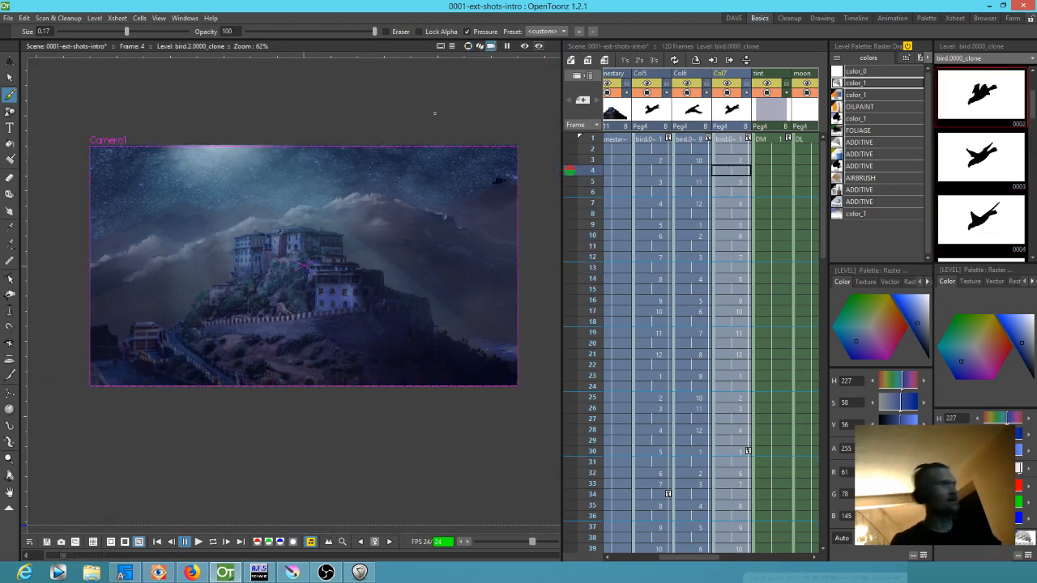
{"action": "key", "text": "ctrl+r"}
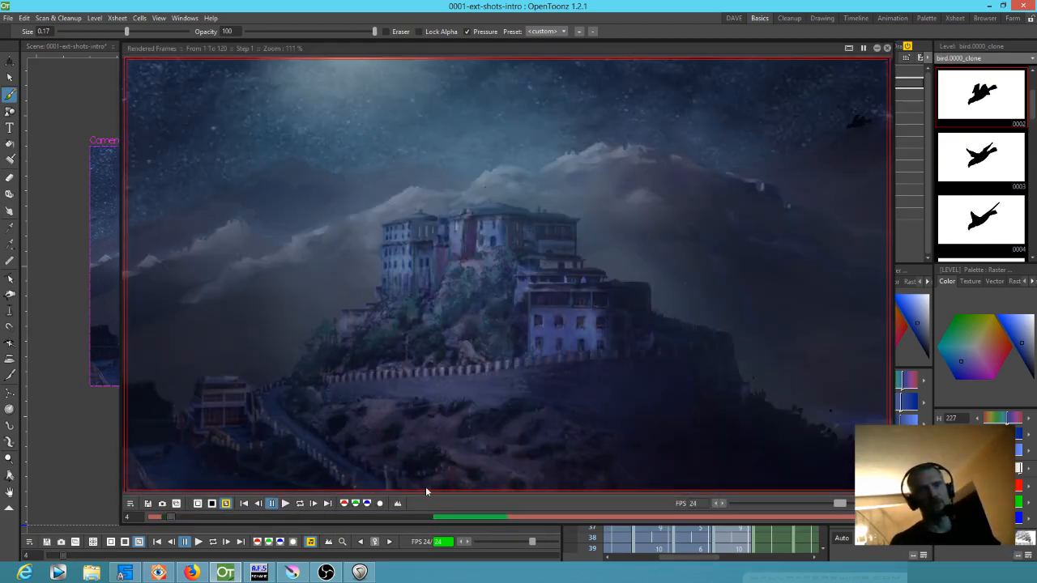
{"action": "left_click", "coordinate": [299, 503]}
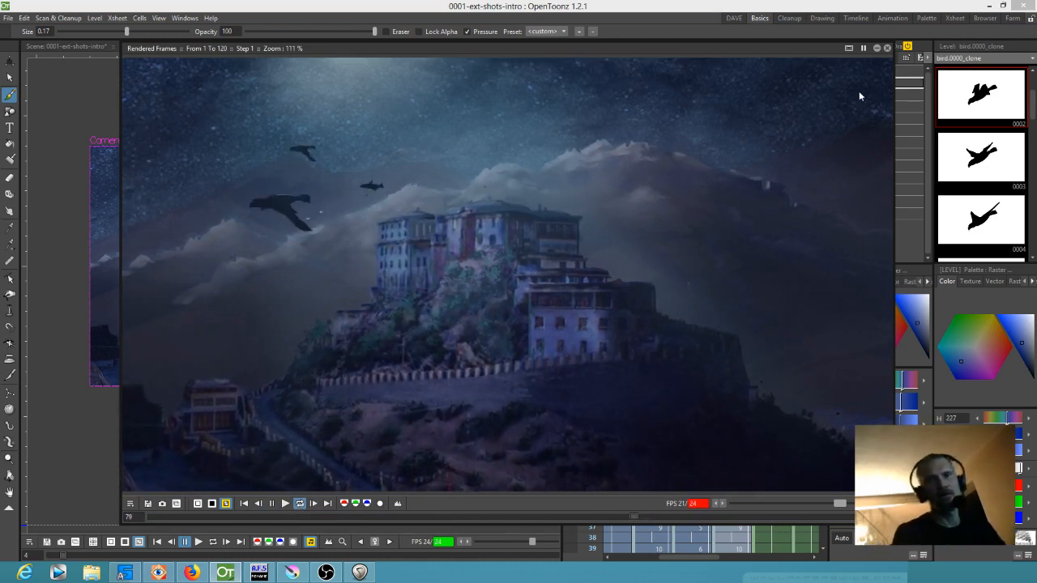
{"action": "left_click", "coordinate": [887, 48]}
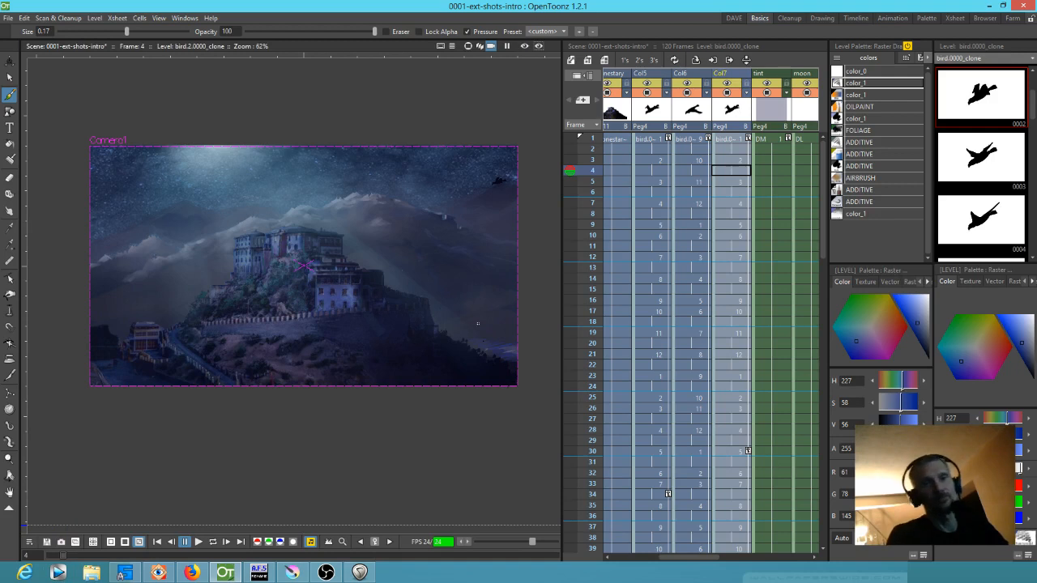
Widen the viewer area and open the recent scene akari-sleeping.tnz, saving all changes to the current scene
{"action": "scroll", "coordinate": [440, 339], "scroll_direction": "up", "scroll_amount": 2}
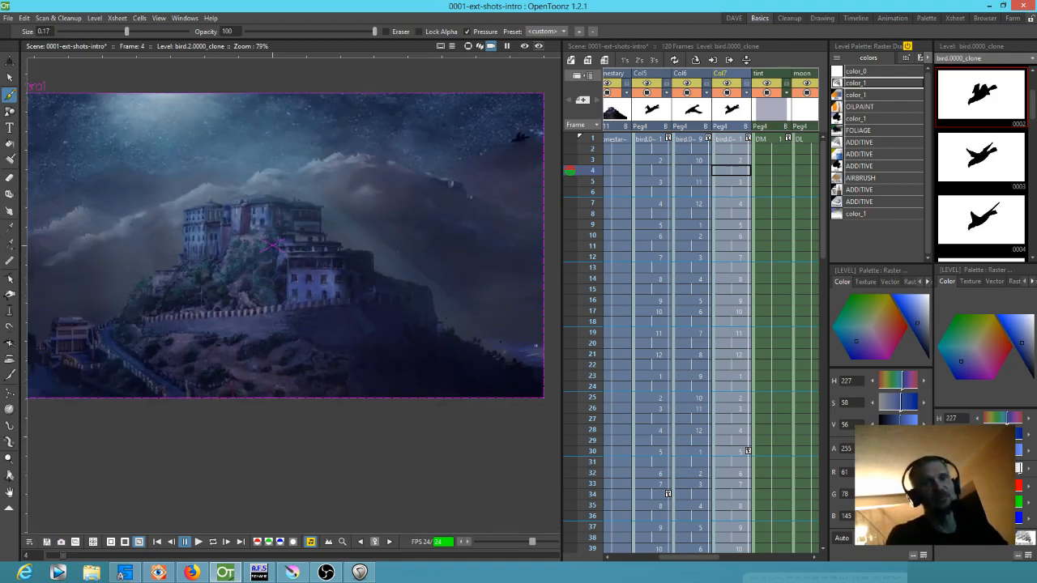
{"action": "left_click_drag", "start_coordinate": [564, 361], "coordinate": [678, 352]}
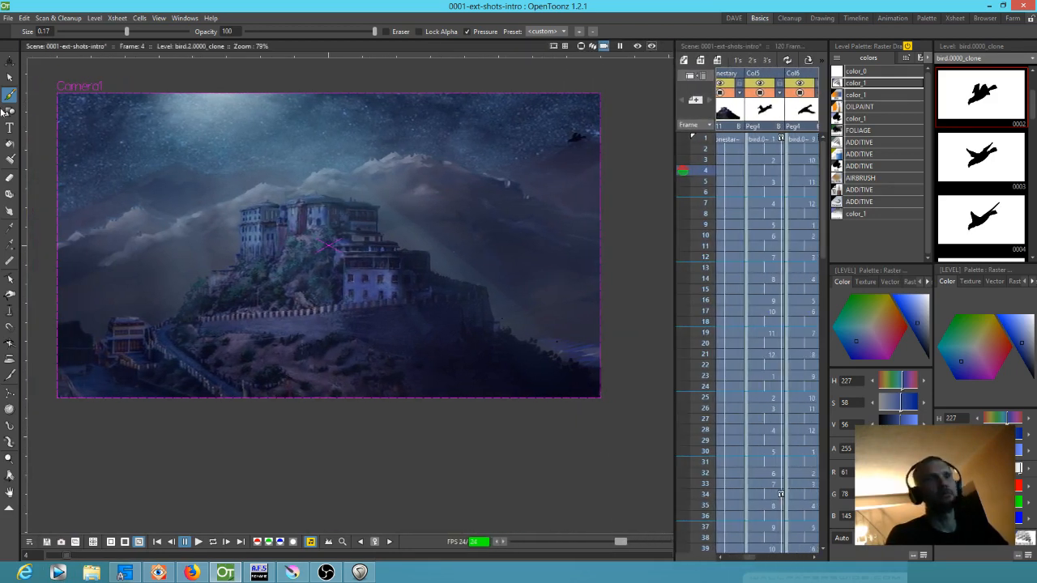
{"action": "left_click", "coordinate": [7, 18]}
{"action": "mouse_move", "coordinate": [49, 87]}
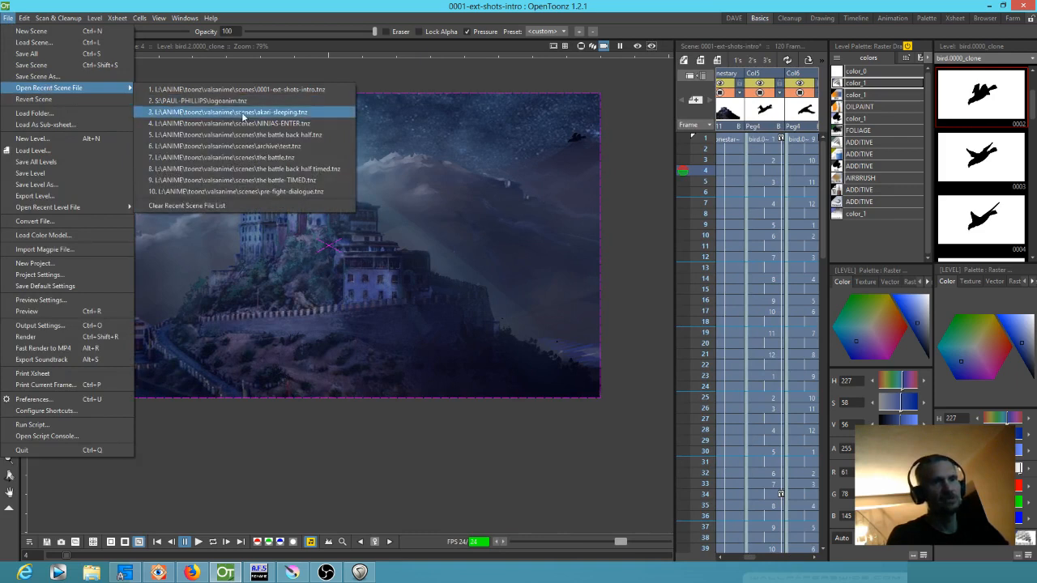
{"action": "left_click", "coordinate": [243, 112]}
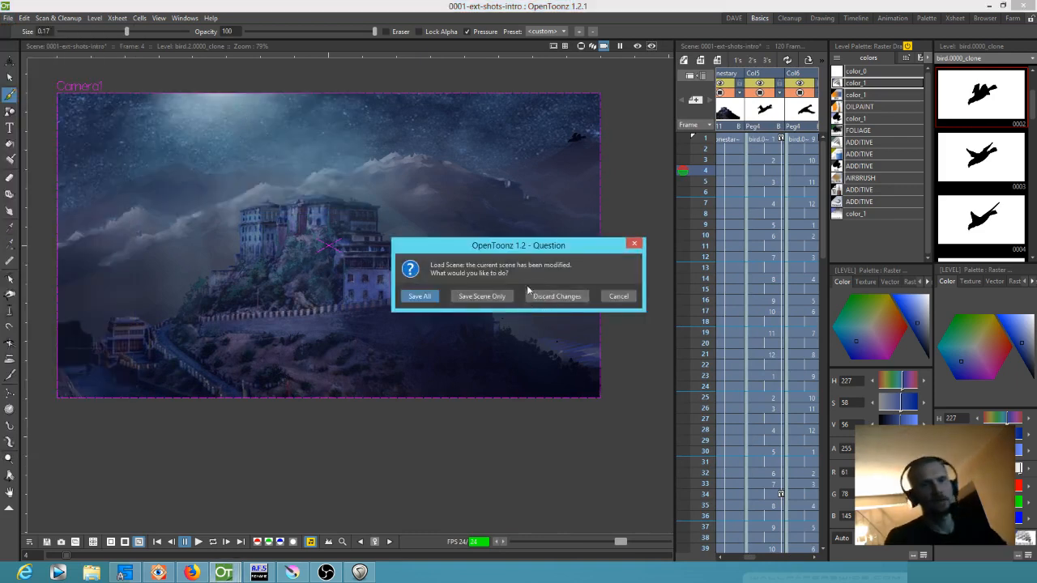
{"action": "left_click", "coordinate": [423, 296]}
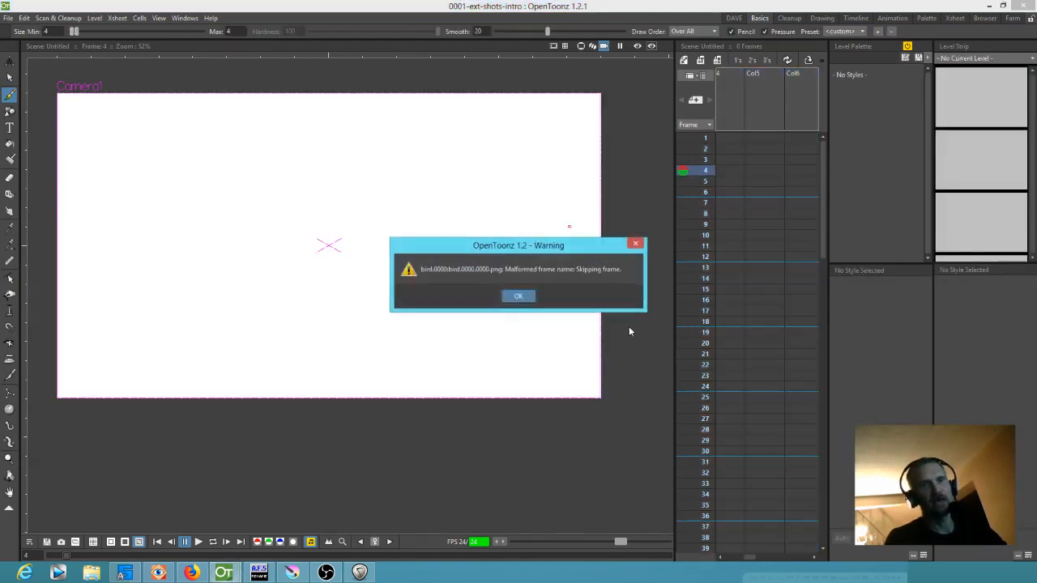
{"action": "left_click", "coordinate": [524, 300]}
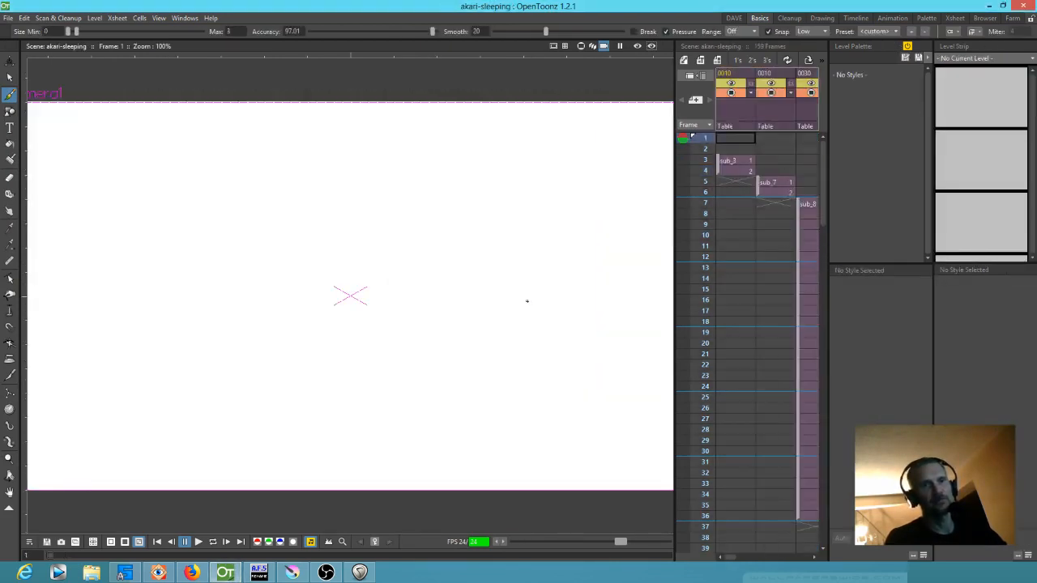
View the sleeping girl close-up at frame 4 and scrub the scene to the ninja climbing the wall at frame 16
{"action": "left_click", "coordinate": [698, 169]}
{"action": "scroll", "coordinate": [453, 254], "scroll_direction": "down", "scroll_amount": 3}
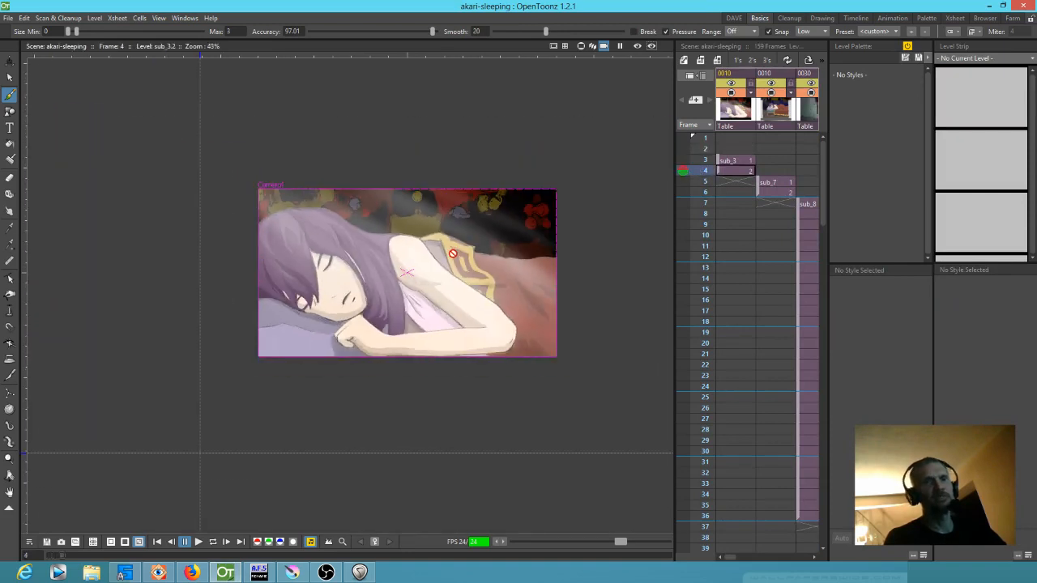
{"action": "left_click_drag", "start_coordinate": [694, 159], "coordinate": [700, 300]}
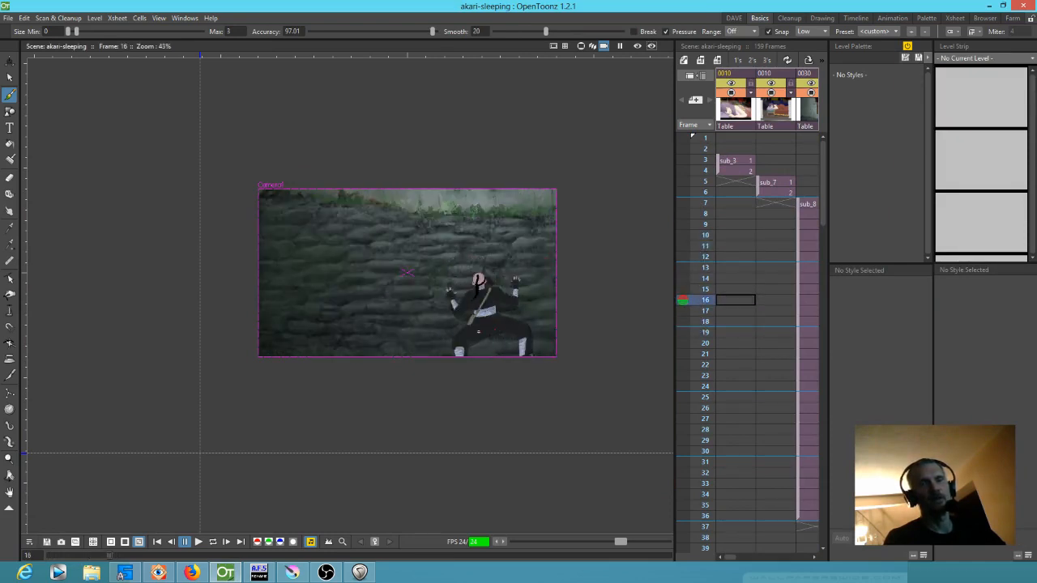
{"action": "scroll", "coordinate": [483, 318], "scroll_direction": "up", "scroll_amount": 3}
Go back to frame 8 and examine the sleeping girl seen through the window in the stone wall
{"action": "mouse_move", "coordinate": [711, 203]}
{"action": "left_mouse_down"}
{"action": "mouse_move", "coordinate": [710, 245]}
{"action": "mouse_move", "coordinate": [711, 214]}
{"action": "left_mouse_up"}
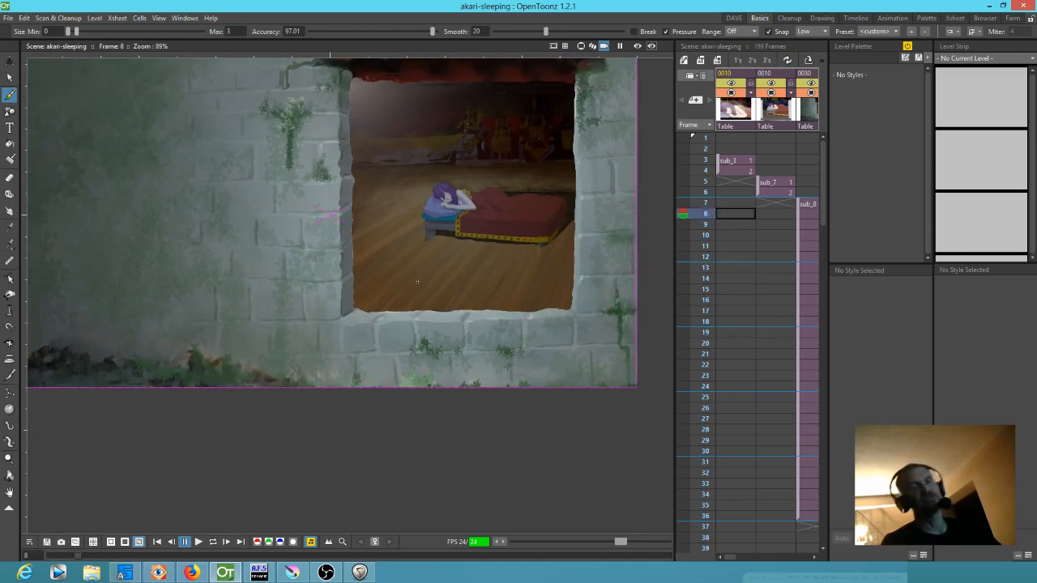
{"action": "scroll", "coordinate": [421, 282], "scroll_direction": "down", "scroll_amount": 2}
{"action": "left_click_drag", "start_coordinate": [421, 282], "coordinate": [495, 318]}
{"action": "scroll", "coordinate": [505, 323], "scroll_direction": "down", "scroll_amount": 1}
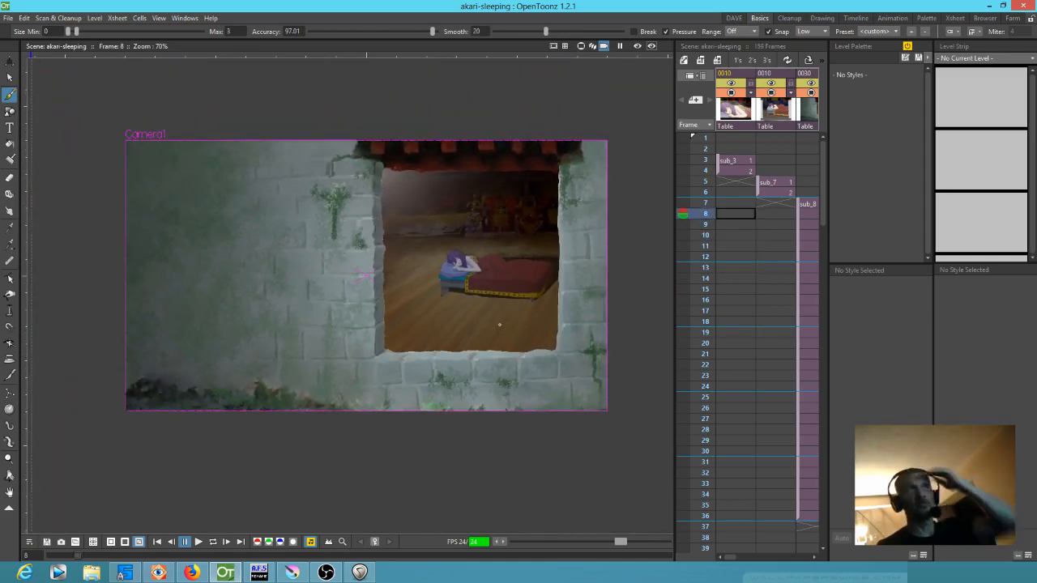
Scrub the wall-climbing shot through frame 21 to frame 24 and toggle the viewer's rendered preview on and off
{"action": "left_click_drag", "start_coordinate": [711, 203], "coordinate": [686, 354]}
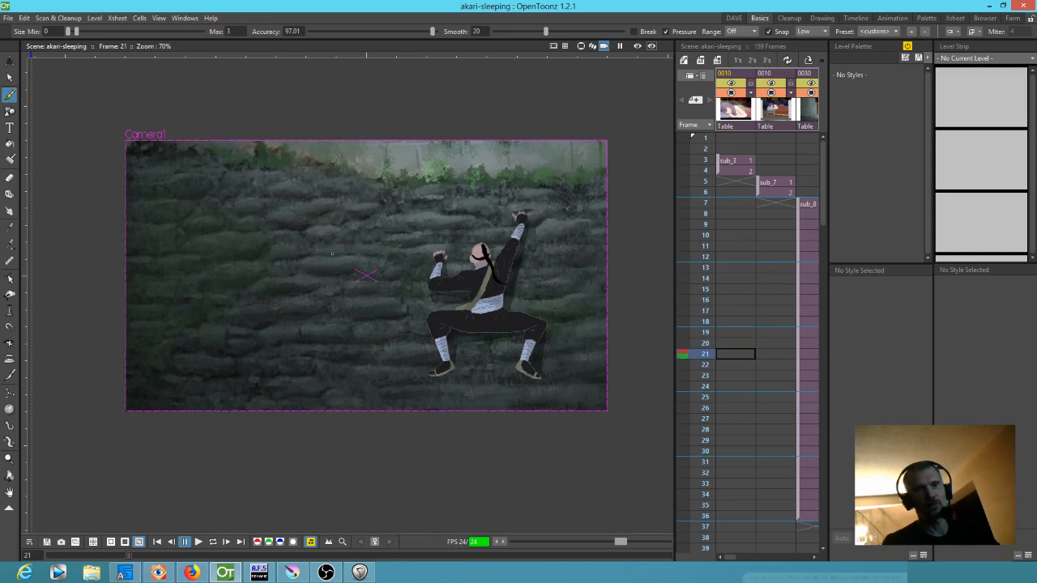
{"action": "left_click_drag", "start_coordinate": [698, 359], "coordinate": [702, 387]}
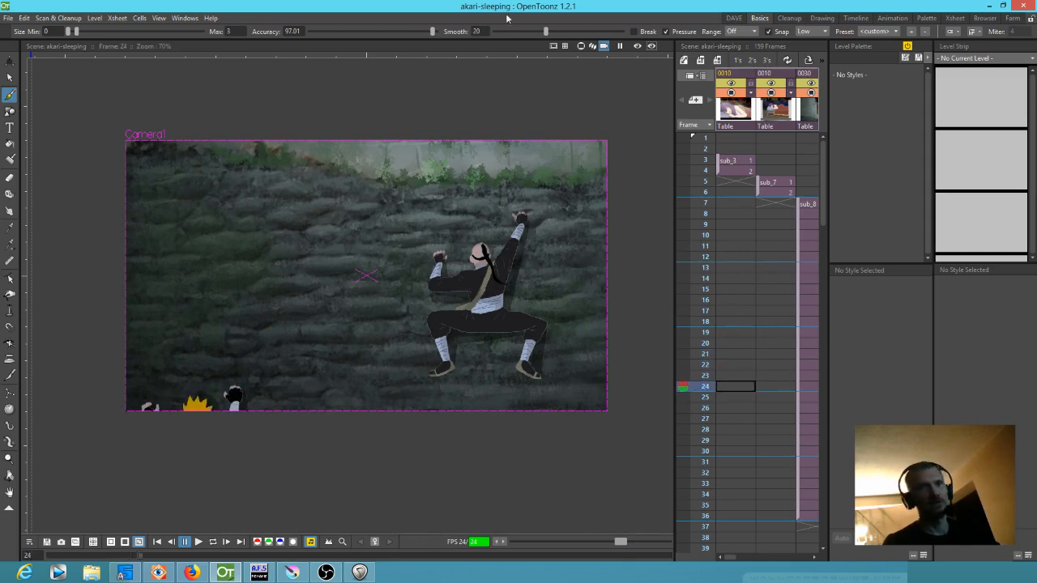
{"action": "left_click", "coordinate": [637, 47]}
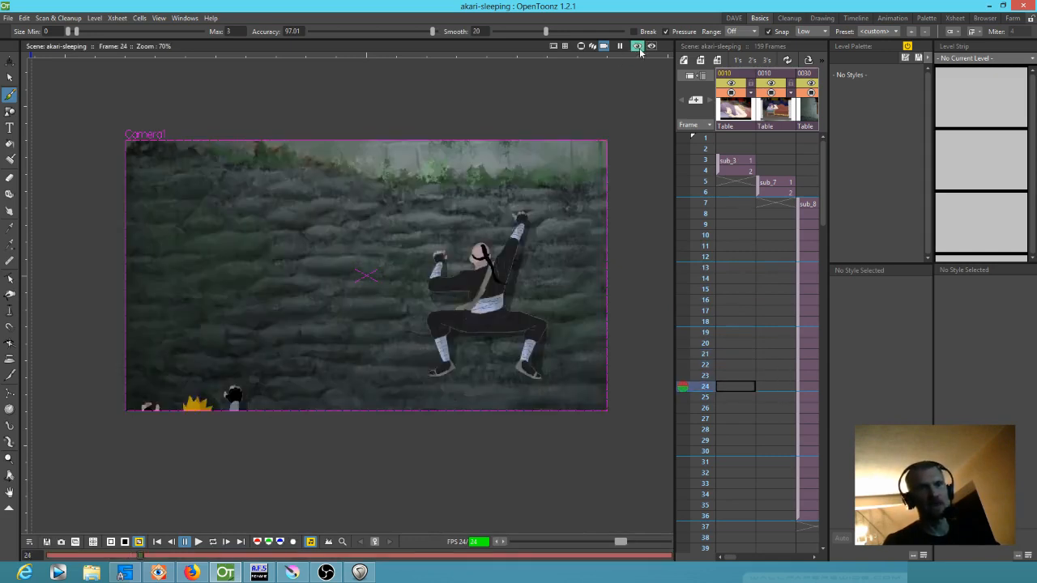
{"action": "left_click", "coordinate": [637, 46]}
Scrub the rest of the climbing shot up to frame 84 and examine the masked ninja's close-up against the ground below
{"action": "left_click_drag", "start_coordinate": [700, 235], "coordinate": [706, 430]}
{"action": "scroll", "coordinate": [706, 356], "scroll_direction": "down", "scroll_amount": 5}
{"action": "left_click_drag", "start_coordinate": [700, 216], "coordinate": [683, 364]}
{"action": "scroll", "coordinate": [693, 332], "scroll_direction": "down", "scroll_amount": 2}
{"action": "scroll", "coordinate": [694, 332], "scroll_direction": "down", "scroll_amount": 2}
{"action": "left_click_drag", "start_coordinate": [702, 172], "coordinate": [680, 322]}
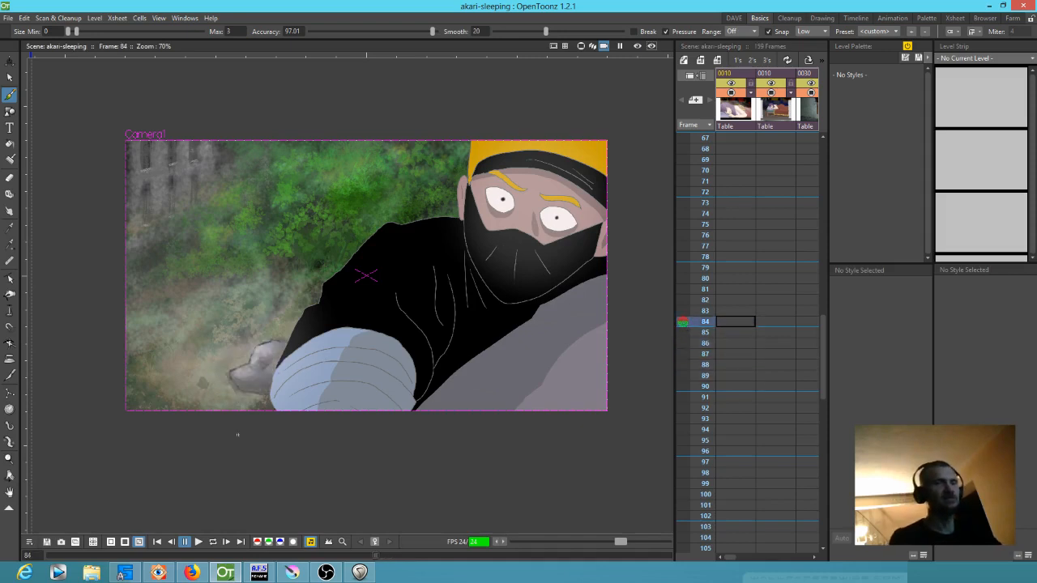
{"action": "scroll", "coordinate": [223, 395], "scroll_direction": "up", "scroll_amount": 2}
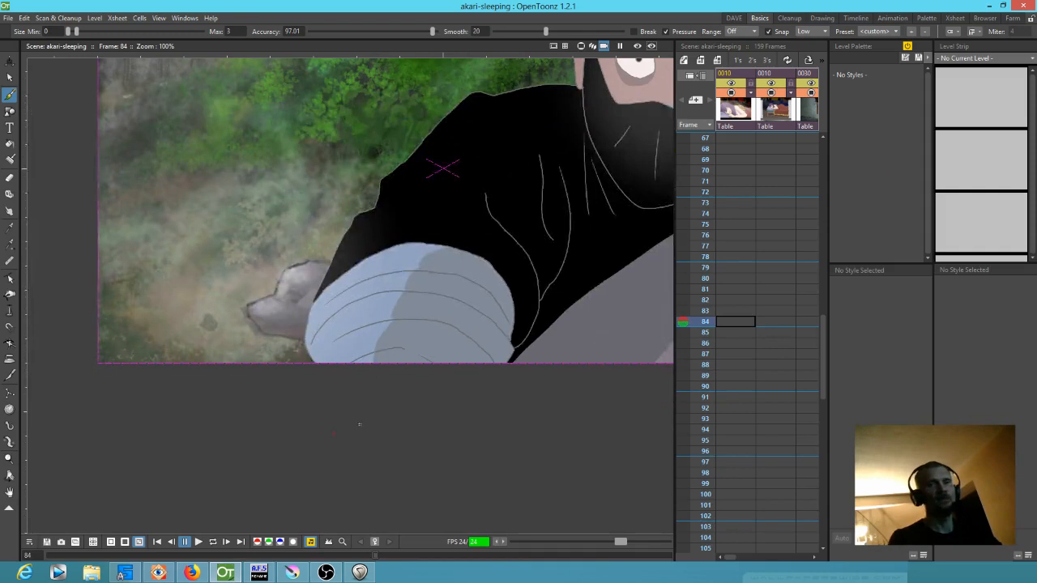
Scrub the masked ninja's close-up back and forth from frame 84 through frame 113, examining the rock falling behind his arm
{"action": "left_click_drag", "start_coordinate": [708, 325], "coordinate": [689, 381]}
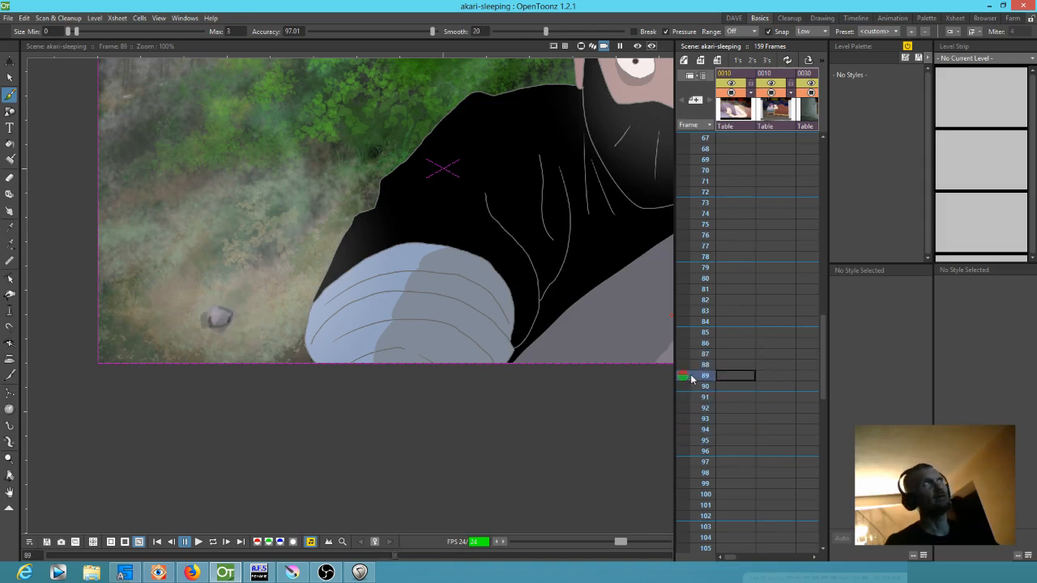
{"action": "left_click_drag", "start_coordinate": [691, 378], "coordinate": [691, 313]}
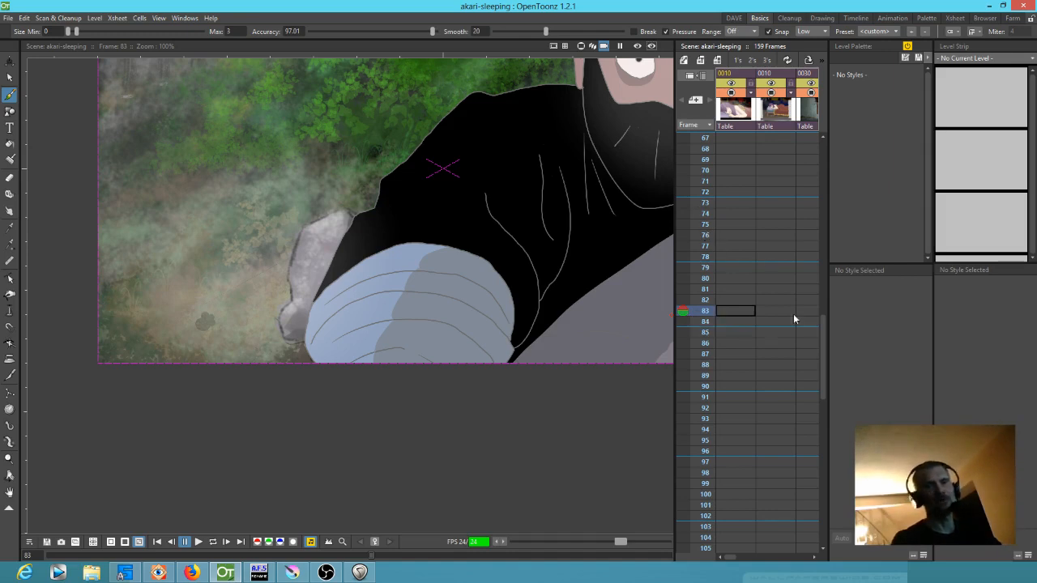
{"action": "left_click_drag", "start_coordinate": [707, 316], "coordinate": [697, 397]}
{"action": "scroll", "coordinate": [742, 357], "scroll_direction": "down", "scroll_amount": 5}
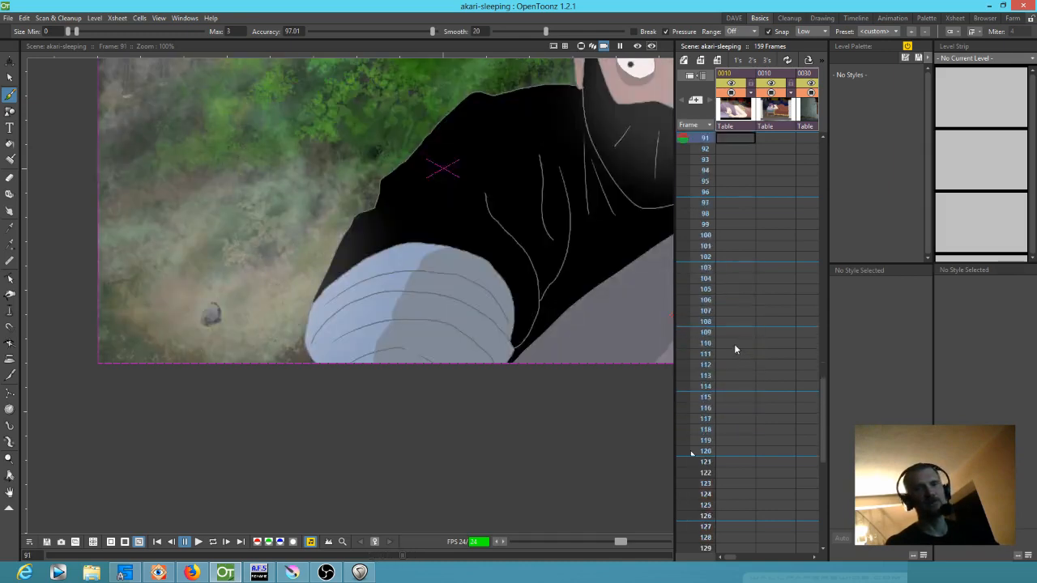
{"action": "left_click_drag", "start_coordinate": [706, 171], "coordinate": [693, 376]}
{"action": "scroll", "coordinate": [591, 350], "scroll_direction": "down", "scroll_amount": 3}
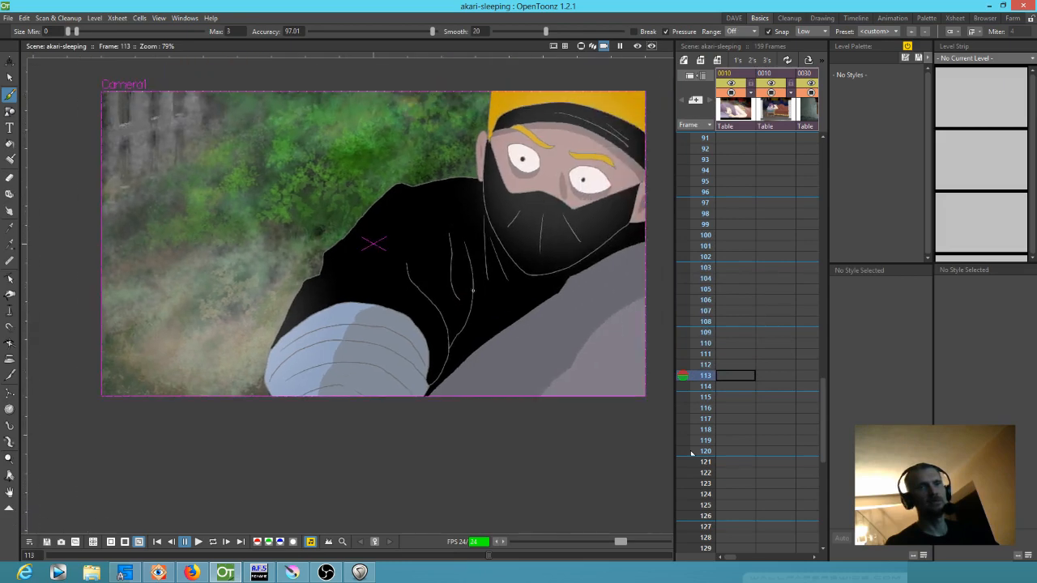
Scrub from the sleeping girl's close-up at frame 117 through the bald ninja's shot at frame 131 to the climbing shot at frame 153
{"action": "scroll", "coordinate": [763, 378], "scroll_direction": "down", "scroll_amount": 3}
{"action": "left_click_drag", "start_coordinate": [710, 246], "coordinate": [678, 288]}
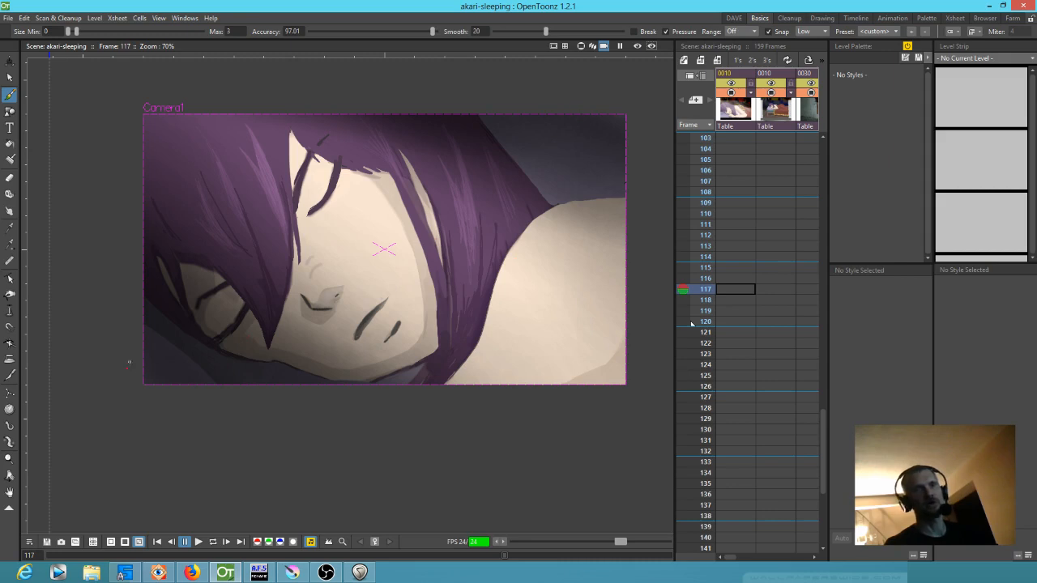
{"action": "left_click_drag", "start_coordinate": [704, 292], "coordinate": [700, 443]}
{"action": "scroll", "coordinate": [719, 410], "scroll_direction": "down", "scroll_amount": 3}
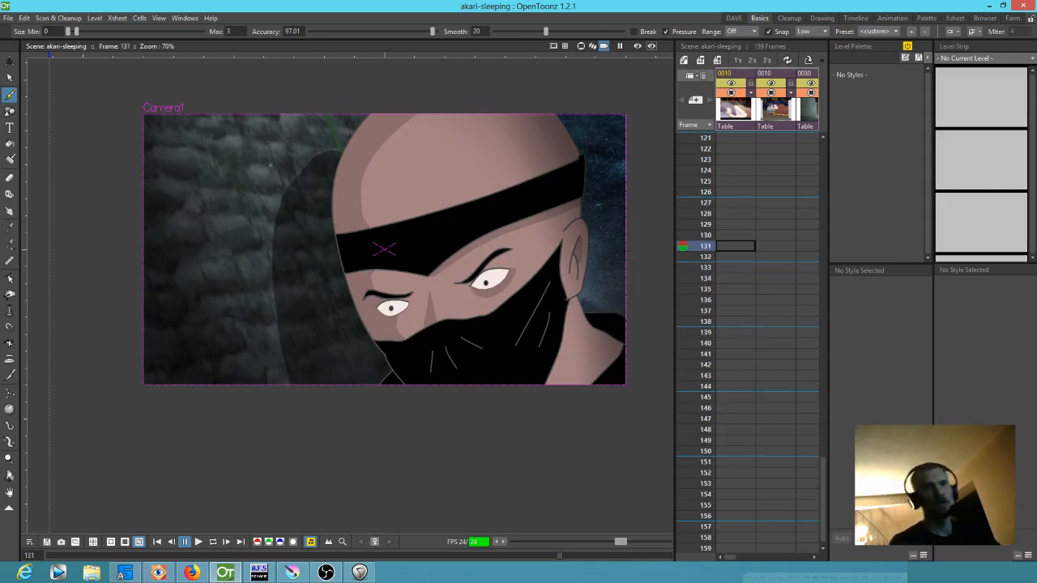
{"action": "mouse_move", "coordinate": [705, 249]}
{"action": "left_mouse_down"}
{"action": "mouse_move", "coordinate": [705, 277]}
{"action": "mouse_move", "coordinate": [708, 171]}
{"action": "mouse_move", "coordinate": [705, 366]}
{"action": "mouse_move", "coordinate": [706, 268]}
{"action": "mouse_move", "coordinate": [705, 287]}
{"action": "left_mouse_up"}
{"action": "scroll", "coordinate": [707, 294], "scroll_direction": "down", "scroll_amount": 3}
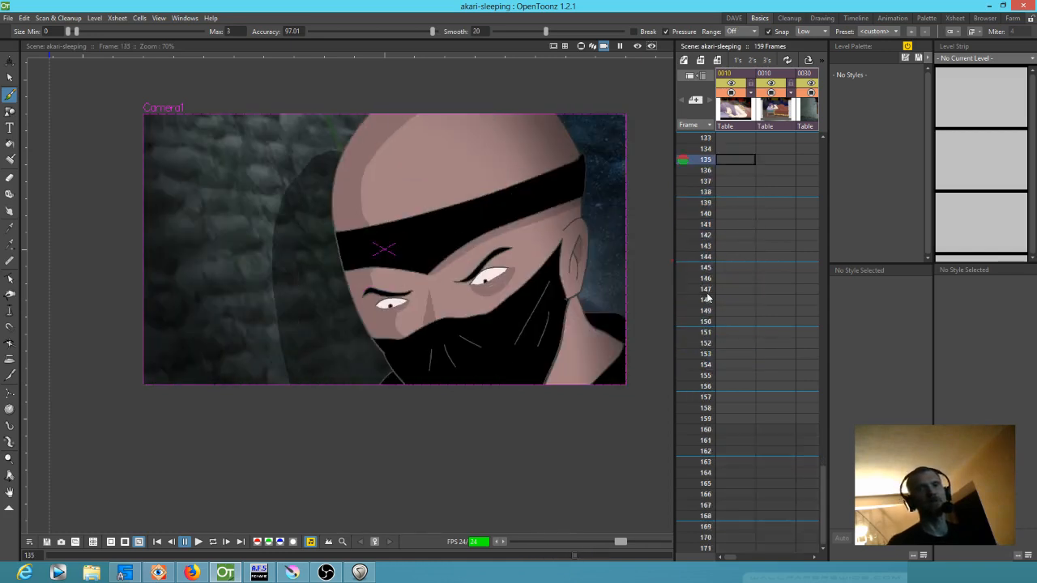
{"action": "mouse_move", "coordinate": [708, 145]}
{"action": "left_mouse_down"}
{"action": "mouse_move", "coordinate": [705, 256]}
{"action": "mouse_move", "coordinate": [690, 179]}
{"action": "mouse_move", "coordinate": [695, 294]}
{"action": "left_mouse_up"}
Toggle the rendered preview on and off at frame 153 to compare the wall texture in both views
{"action": "left_click", "coordinate": [637, 46]}
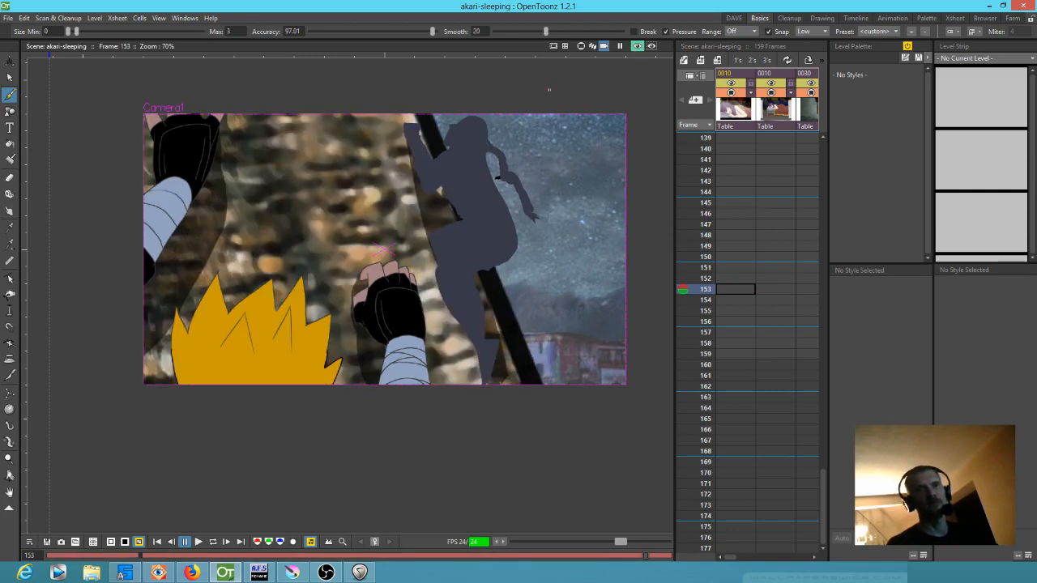
{"action": "left_click", "coordinate": [638, 46]}
{"action": "left_click", "coordinate": [637, 46]}
{"action": "left_click", "coordinate": [638, 47]}
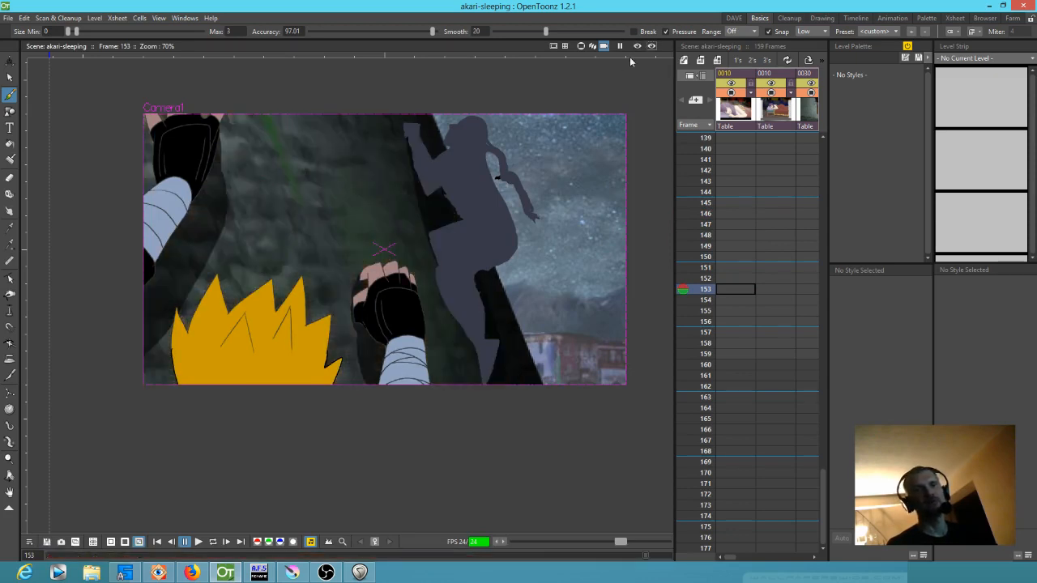
{"action": "left_click", "coordinate": [637, 46]}
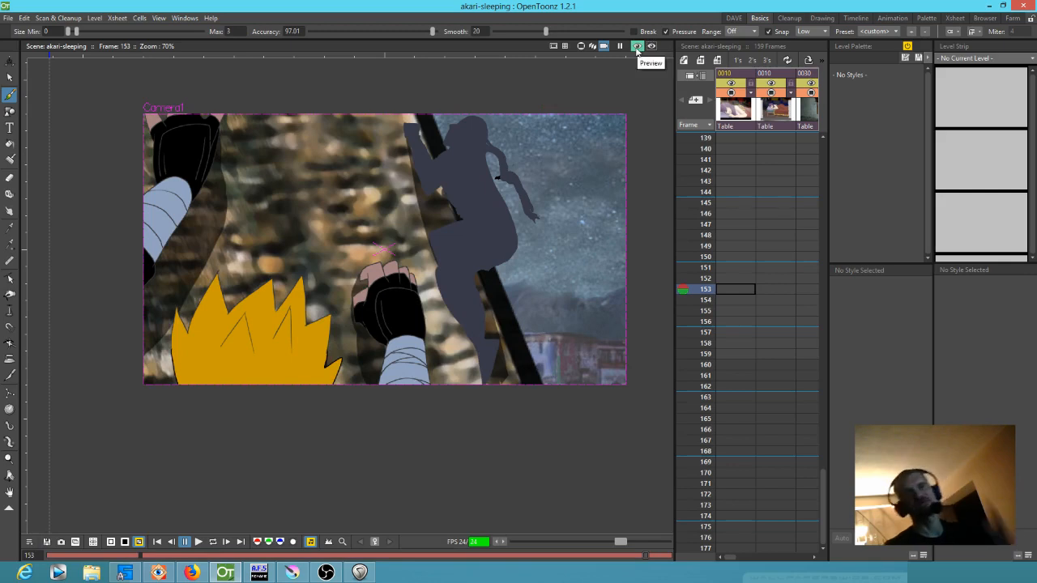
{"action": "left_click", "coordinate": [637, 47]}
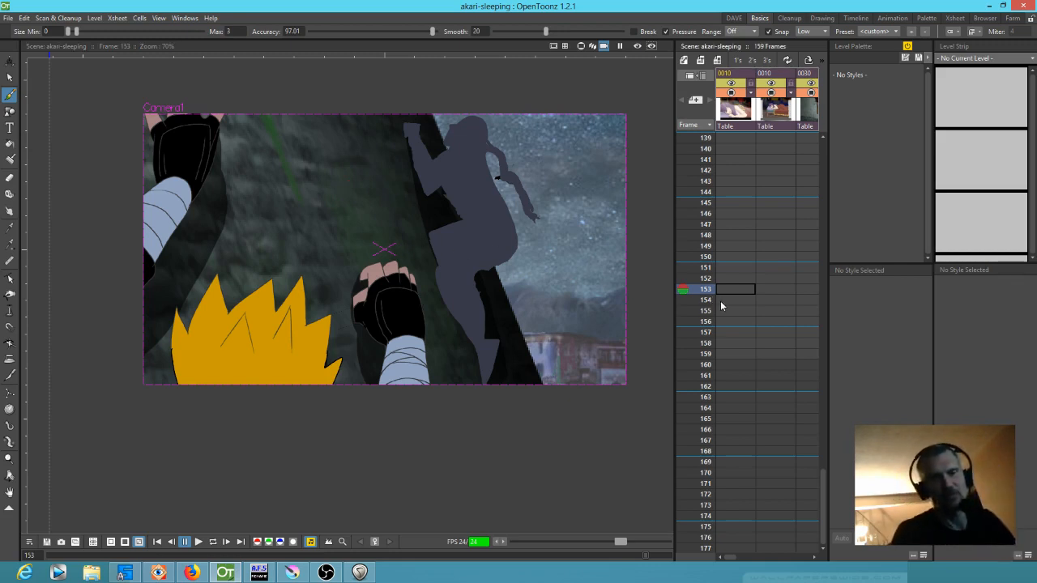
Step back to frame 152 of the climbing shot and return to the window view of the sleeping girl at frame 9
{"action": "scroll", "coordinate": [720, 306], "scroll_direction": "down", "scroll_amount": 2}
{"action": "mouse_move", "coordinate": [705, 231]}
{"action": "left_mouse_down"}
{"action": "mouse_move", "coordinate": [704, 322]}
{"action": "mouse_move", "coordinate": [699, 215]}
{"action": "left_mouse_up"}
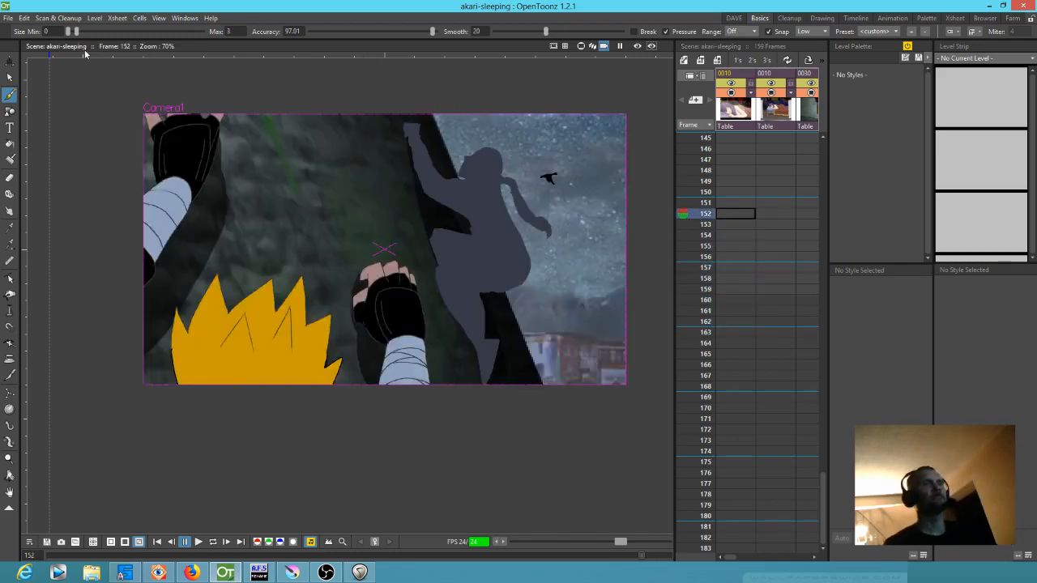
{"action": "scroll", "coordinate": [703, 279], "scroll_direction": "up", "scroll_amount": 20}
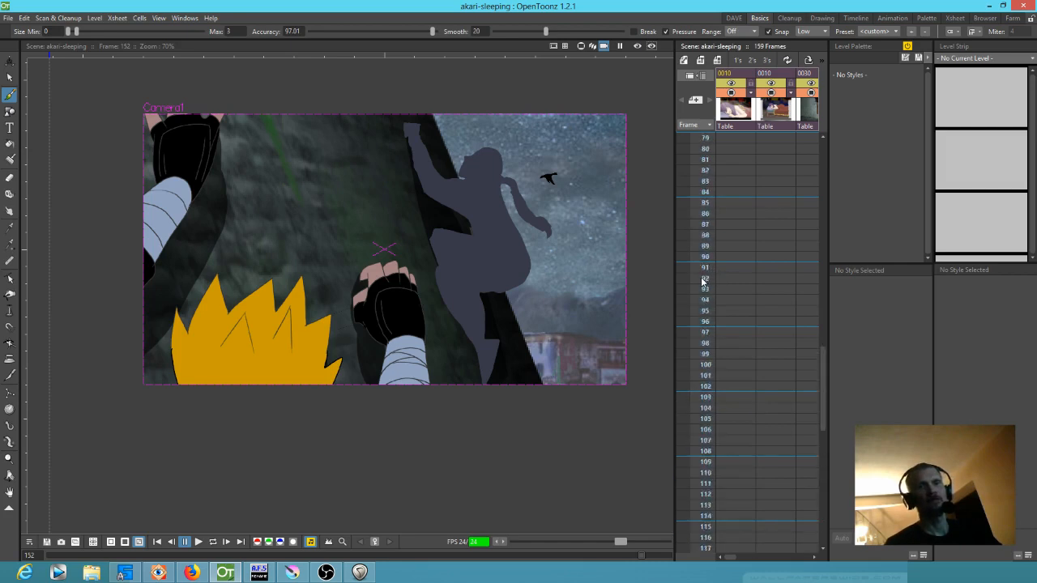
{"action": "scroll", "coordinate": [704, 280], "scroll_direction": "up", "scroll_amount": 10}
{"action": "mouse_move", "coordinate": [704, 228]}
{"action": "left_mouse_down"}
{"action": "mouse_move", "coordinate": [697, 197]}
{"action": "mouse_move", "coordinate": [694, 234]}
{"action": "mouse_move", "coordinate": [694, 224]}
{"action": "left_mouse_up"}
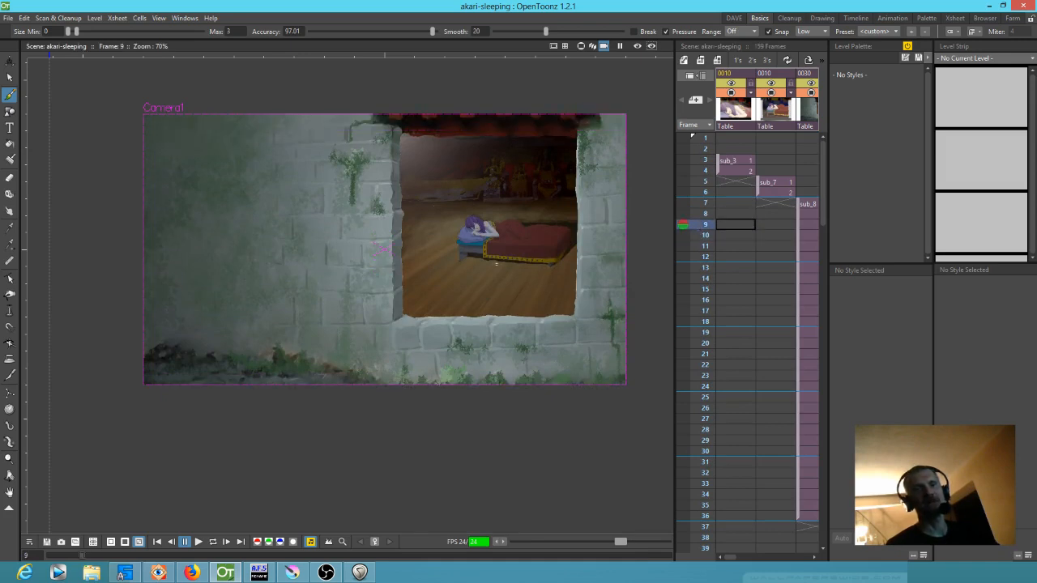
Switch the viewer to the camera stand view and examine the full wall painting beyond the camera frame
{"action": "left_click", "coordinate": [581, 47]}
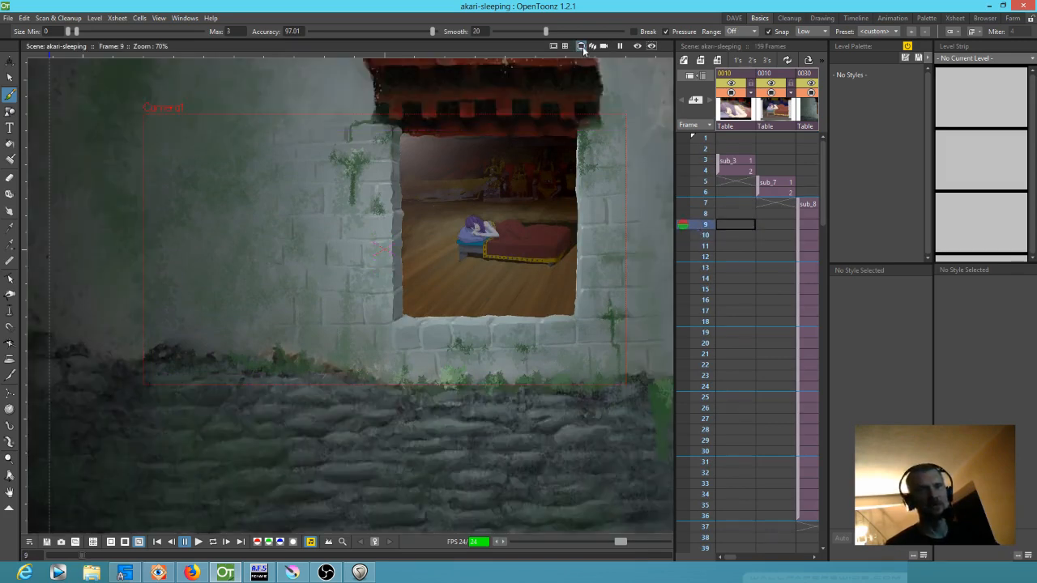
{"action": "scroll", "coordinate": [470, 289], "scroll_direction": "down", "scroll_amount": 6}
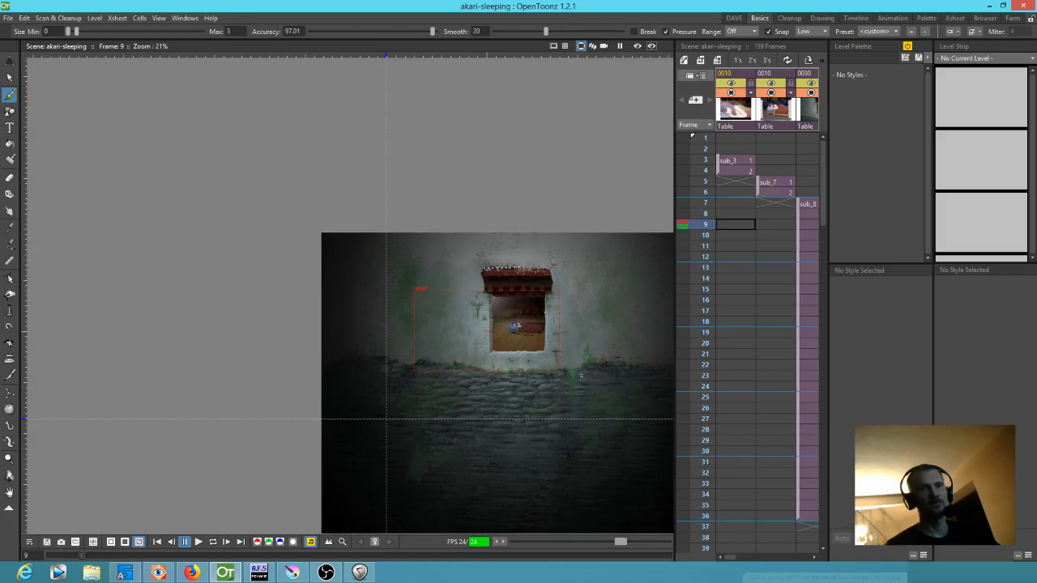
{"action": "scroll", "coordinate": [469, 289], "scroll_direction": "up", "scroll_amount": 4}
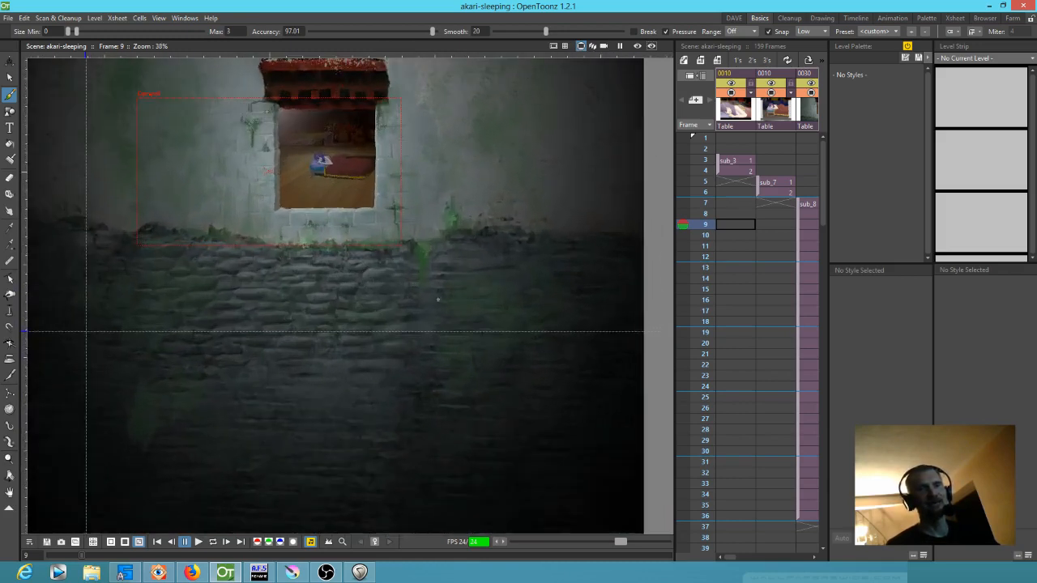
{"action": "scroll", "coordinate": [439, 300], "scroll_direction": "down", "scroll_amount": 1}
{"action": "left_click_drag", "start_coordinate": [446, 295], "coordinate": [481, 346]}
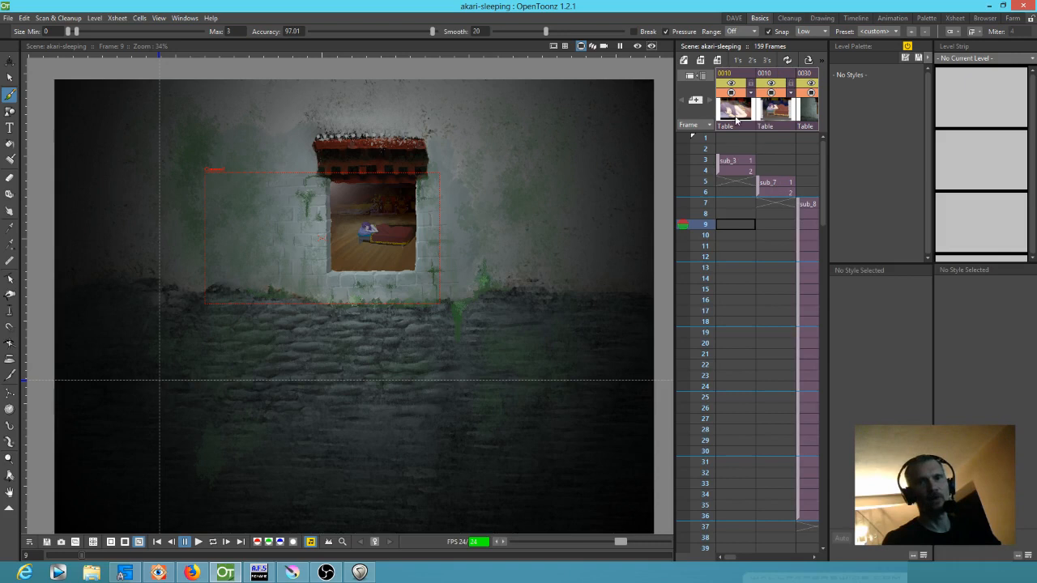
Delete all the other shot columns from the xsheet, keeping only column 0030 with sub_8
{"action": "left_click", "coordinate": [779, 118]}
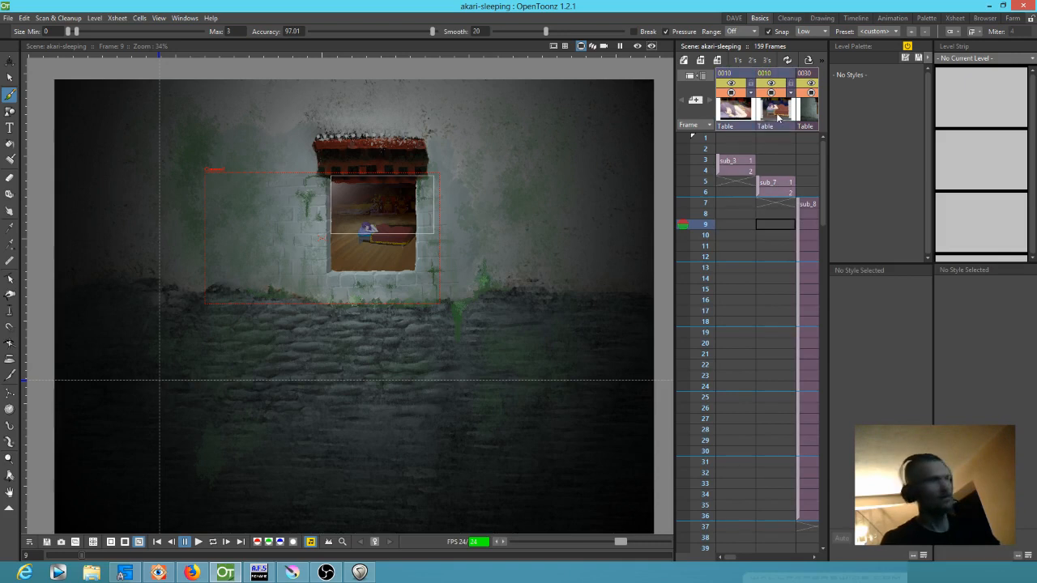
{"action": "scroll", "coordinate": [776, 123], "scroll_direction": "right", "scroll_amount": 2}
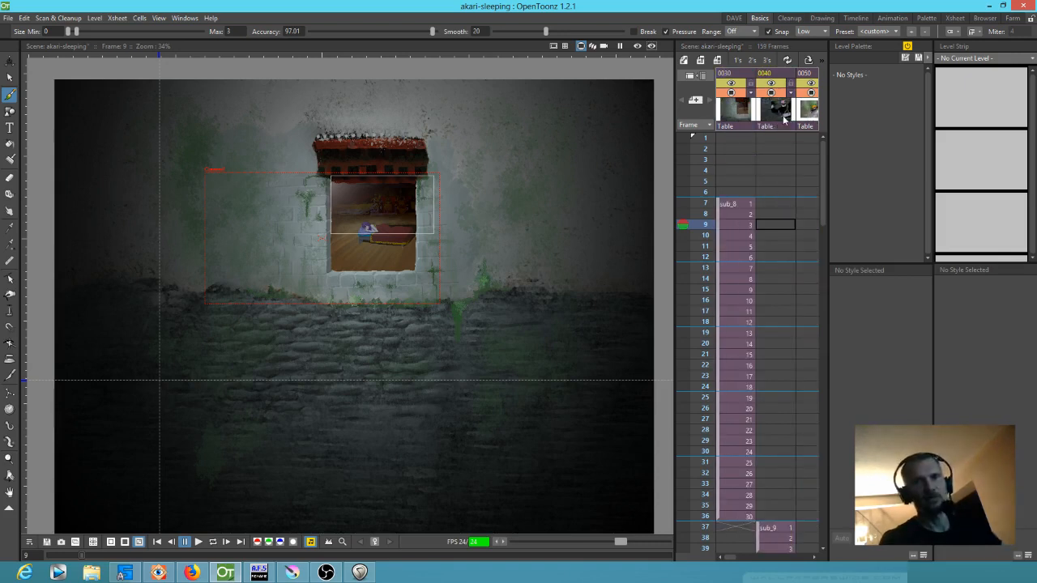
{"action": "scroll", "coordinate": [789, 180], "scroll_direction": "right", "scroll_amount": 3}
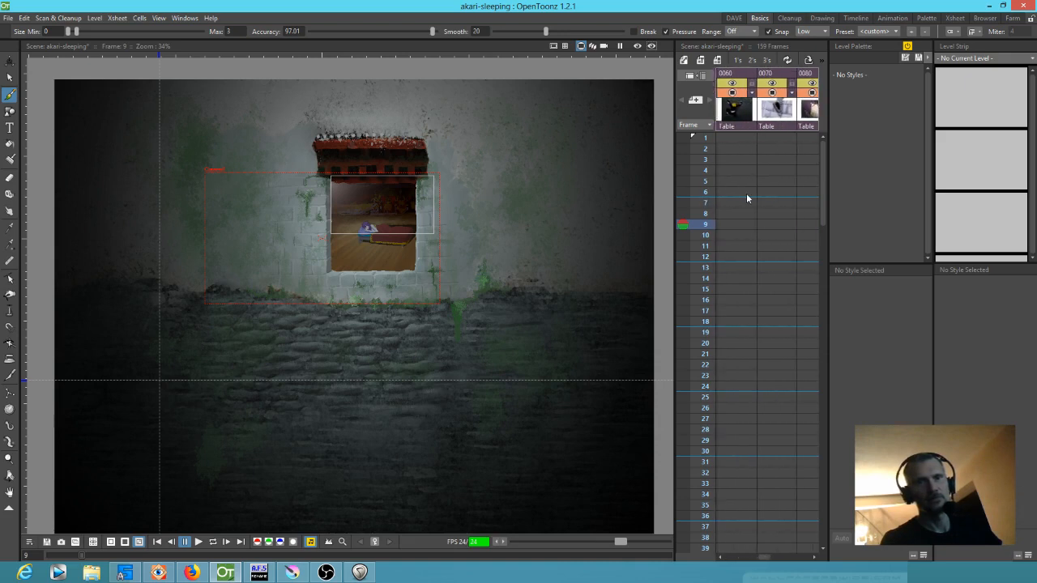
{"action": "scroll", "coordinate": [790, 204], "scroll_direction": "right", "scroll_amount": 4}
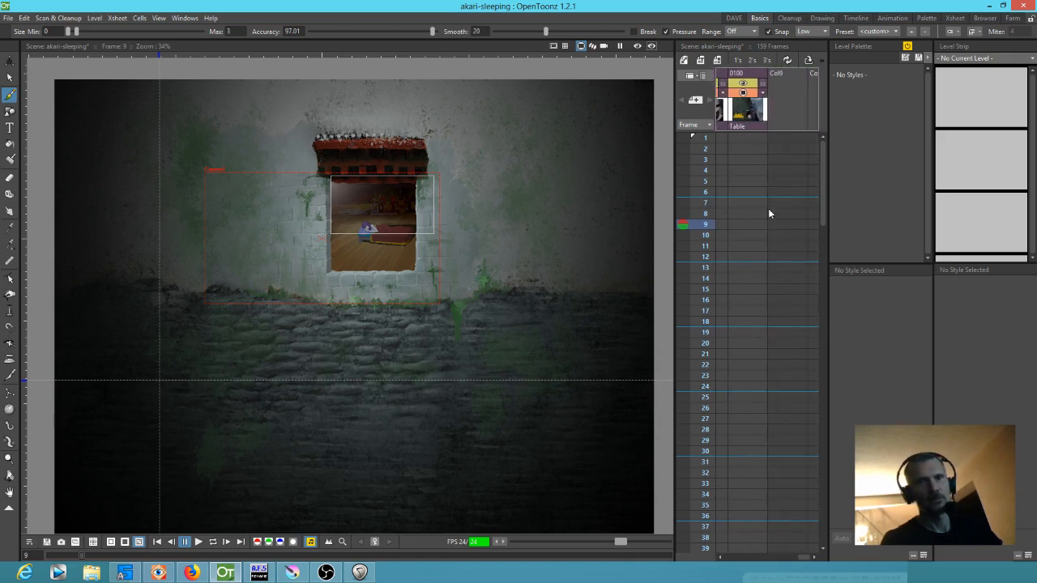
{"action": "left_click", "coordinate": [740, 113]}
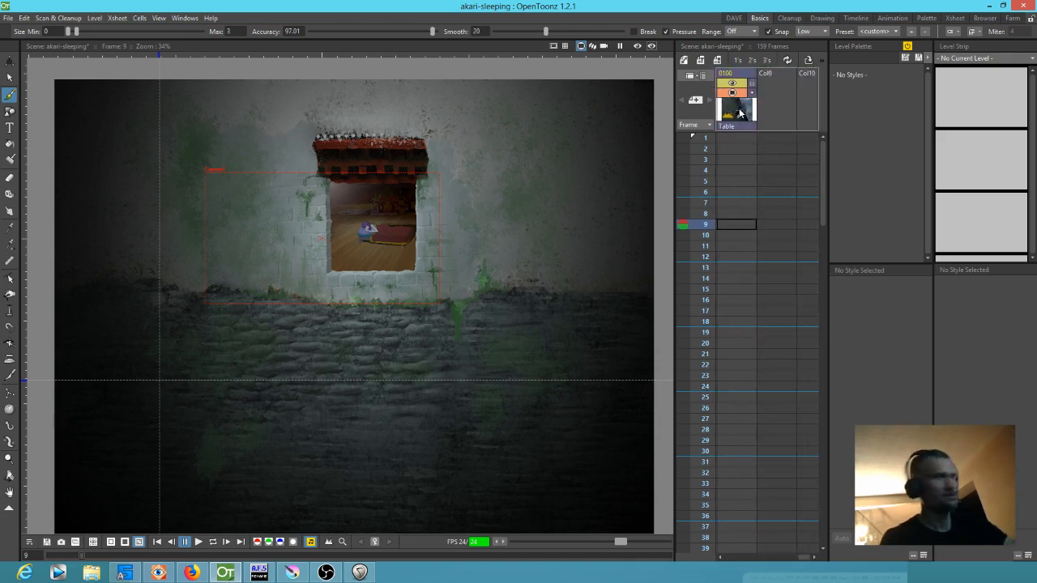
{"action": "key", "text": "Delete"}
{"action": "scroll", "coordinate": [765, 165], "scroll_direction": "left", "scroll_amount": 7}
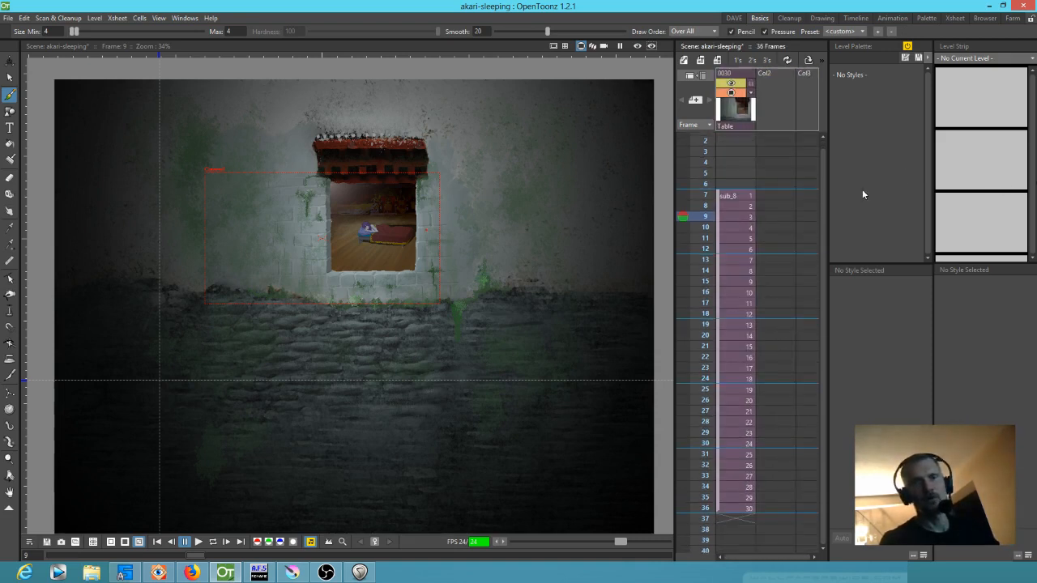
Explode the sub_8 sub-xsheet, bringing the relevant pegbars into the main xsheet, and go to frame 1
{"action": "left_click", "coordinate": [729, 197]}
{"action": "right_click", "coordinate": [730, 196]}
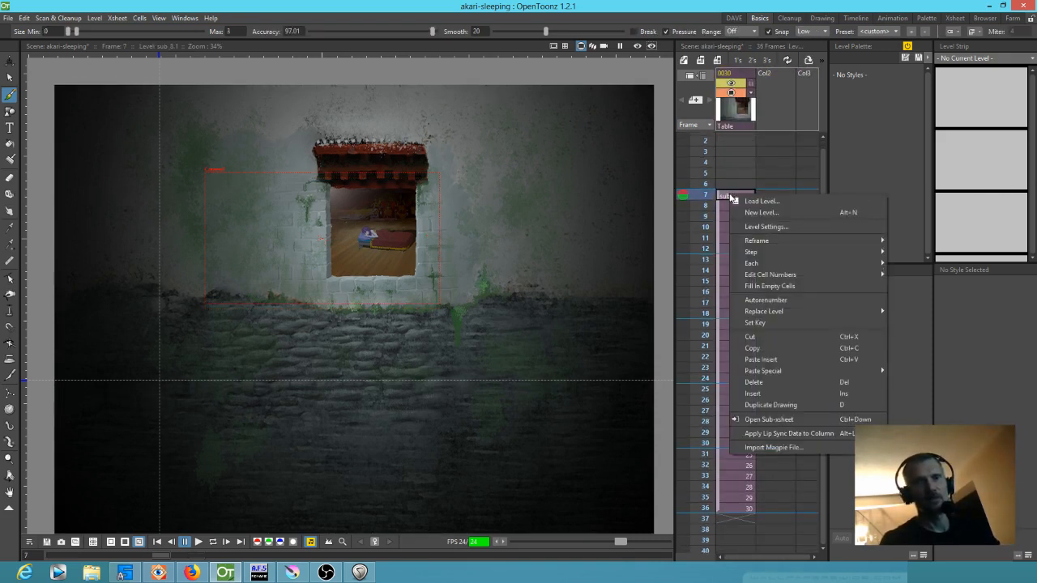
{"action": "left_click", "coordinate": [729, 196]}
{"action": "left_click", "coordinate": [741, 108]}
{"action": "right_click", "coordinate": [740, 107]}
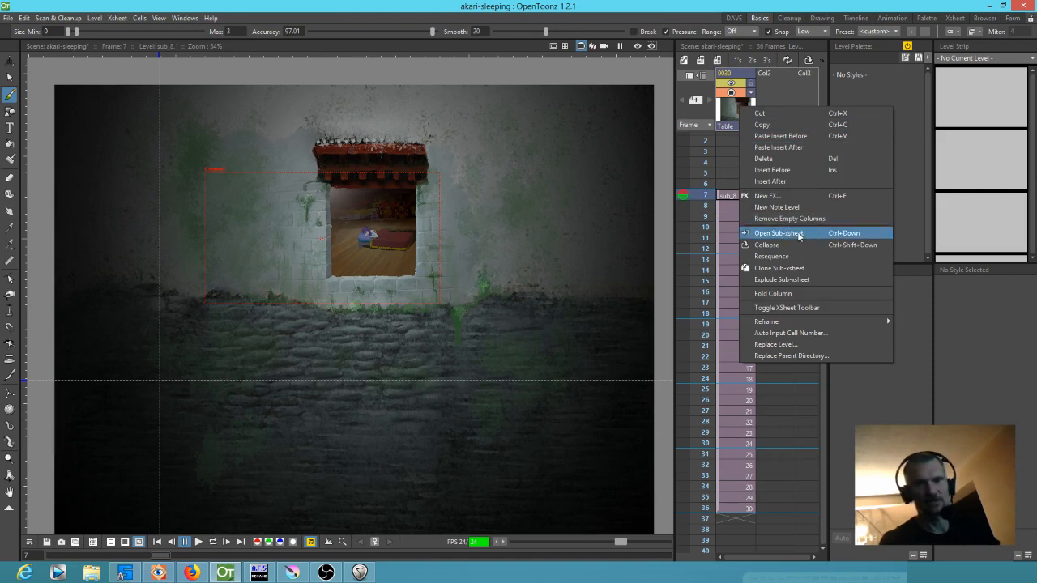
{"action": "left_click", "coordinate": [783, 279]}
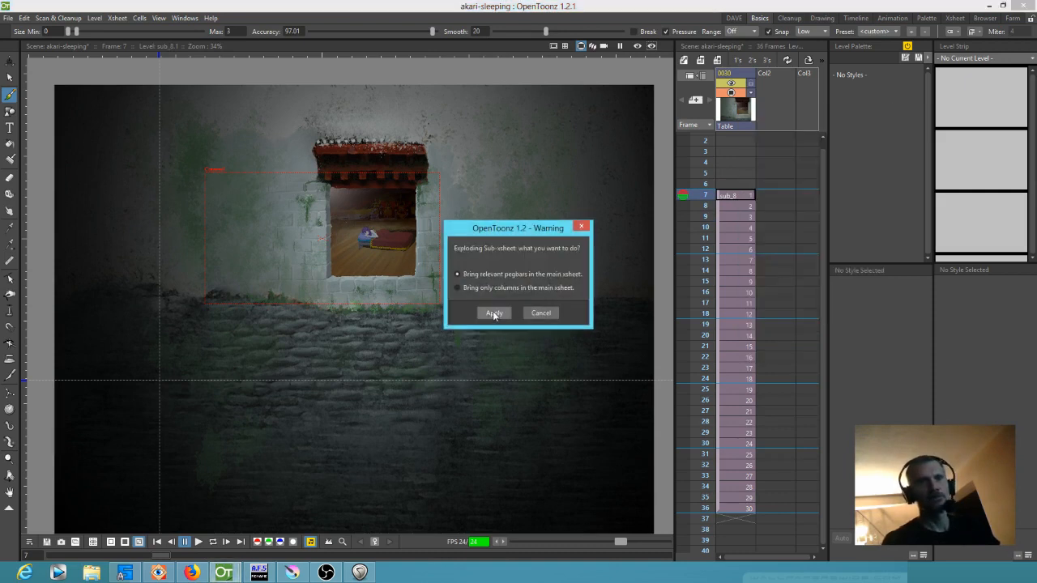
{"action": "left_click", "coordinate": [494, 309]}
{"action": "scroll", "coordinate": [722, 233], "scroll_direction": "up", "scroll_amount": 1}
{"action": "left_click_drag", "start_coordinate": [706, 156], "coordinate": [722, 103]}
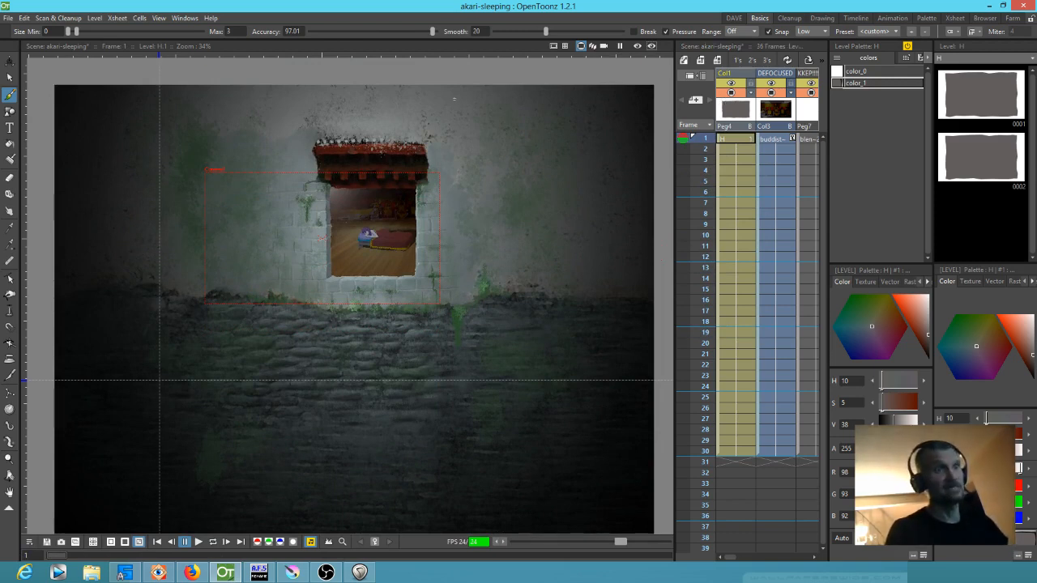
Save the scene as 0004-akari-sleeping-wide-shot-ninjas-climb-wall in the valsanime project's scenes folder
{"action": "left_click", "coordinate": [7, 18]}
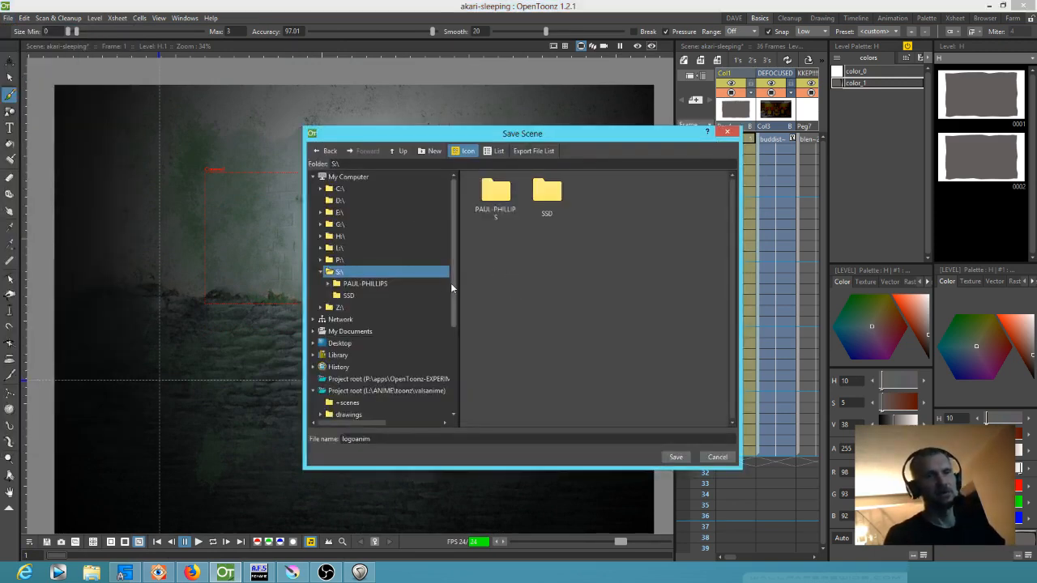
{"action": "left_click_drag", "start_coordinate": [453, 283], "coordinate": [434, 363]}
{"action": "left_click", "coordinate": [347, 356]}
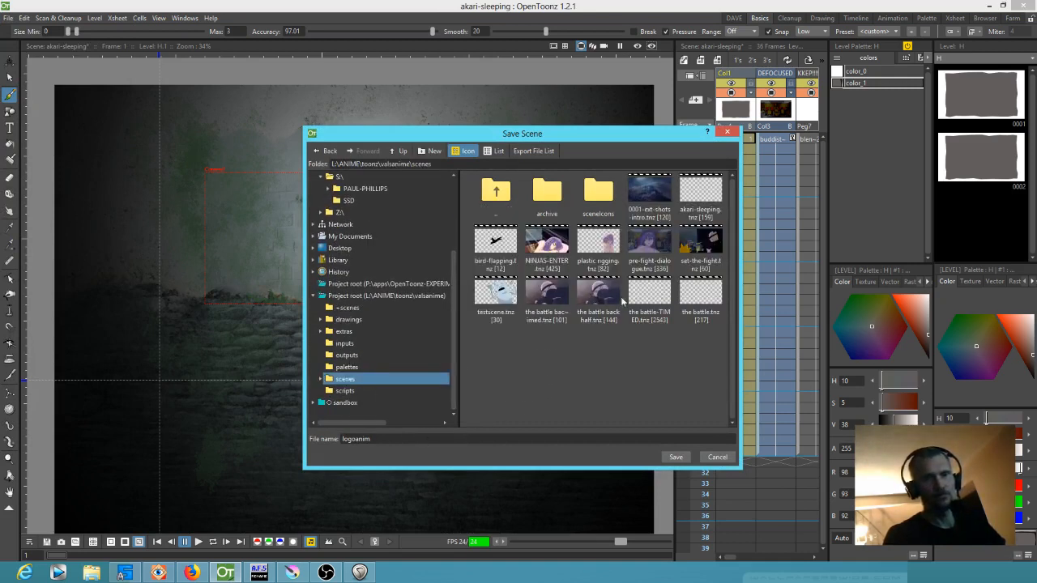
{"action": "left_click", "coordinate": [400, 438]}
{"action": "left_click_drag", "start_coordinate": [399, 439], "coordinate": [301, 439]}
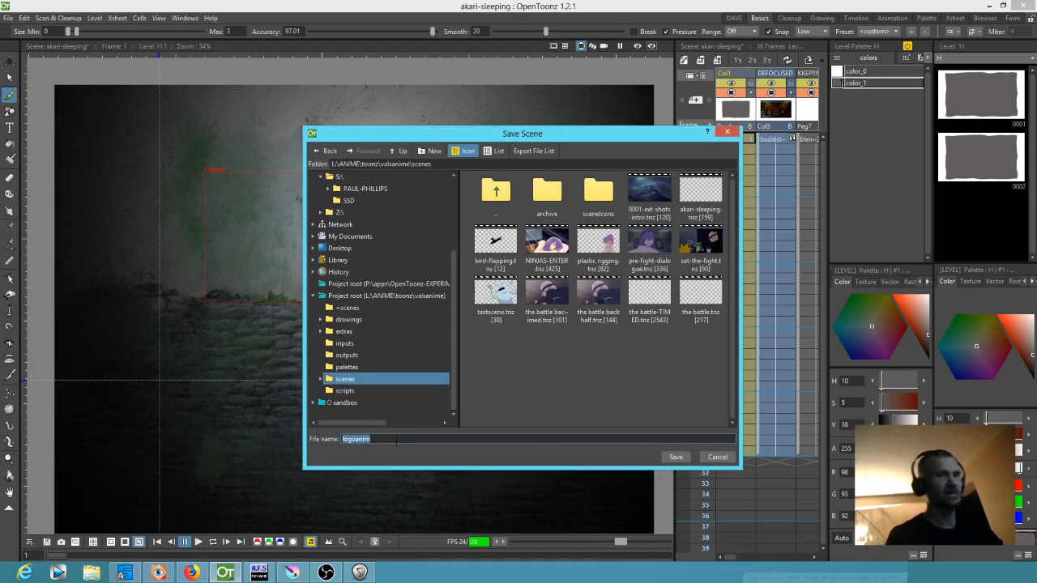
{"action": "type", "text": "0"}
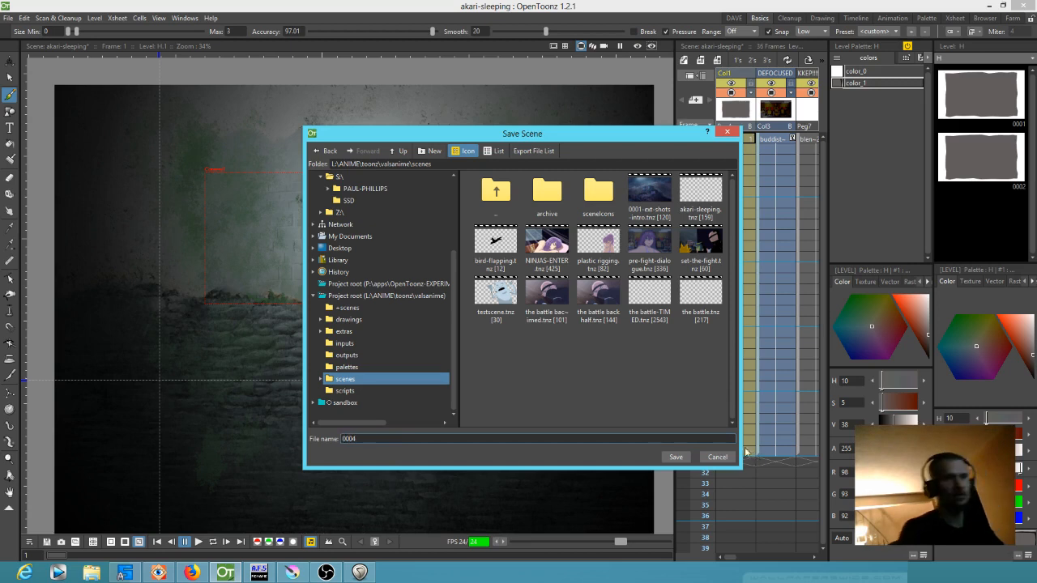
{"action": "type", "text": "004"}
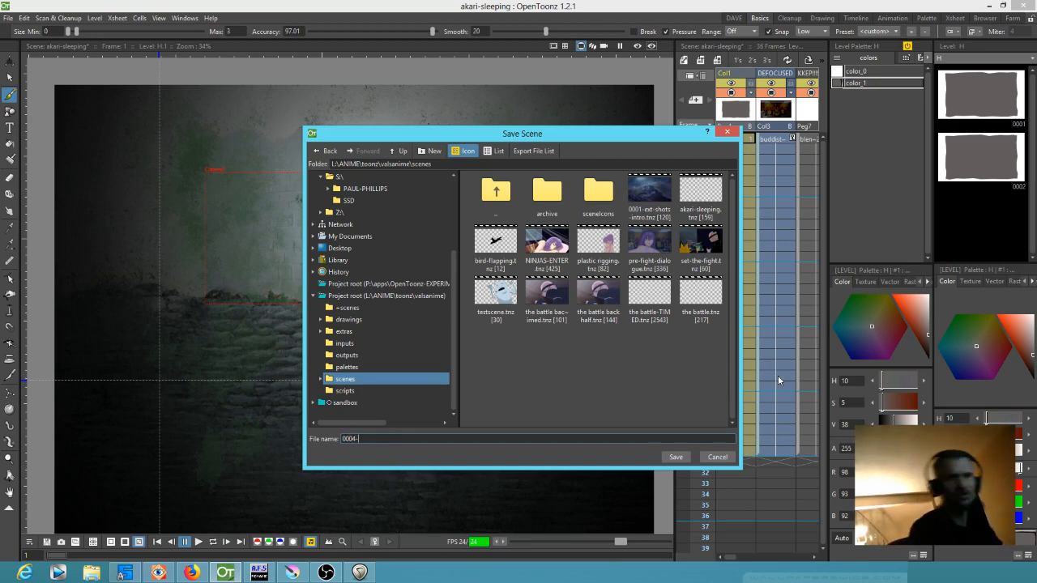
{"action": "type", "text": "-"}
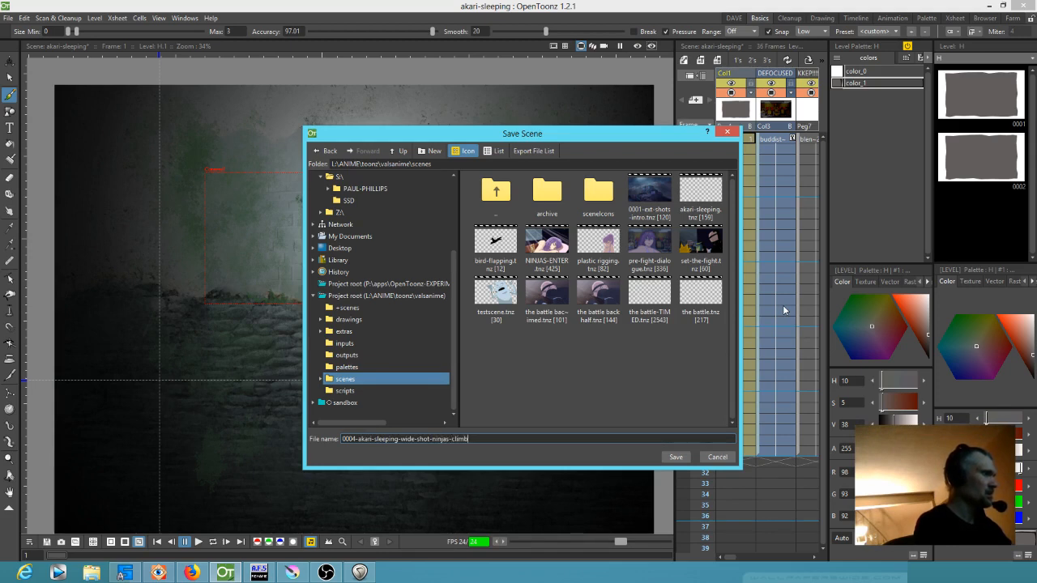
{"action": "type", "text": "ll"}
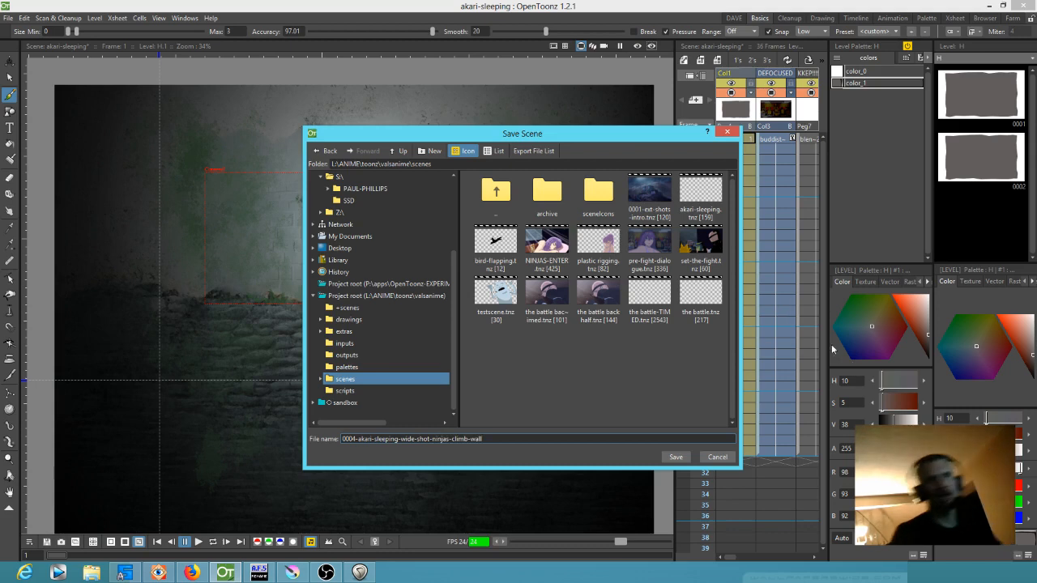
{"action": "left_click", "coordinate": [676, 458]}
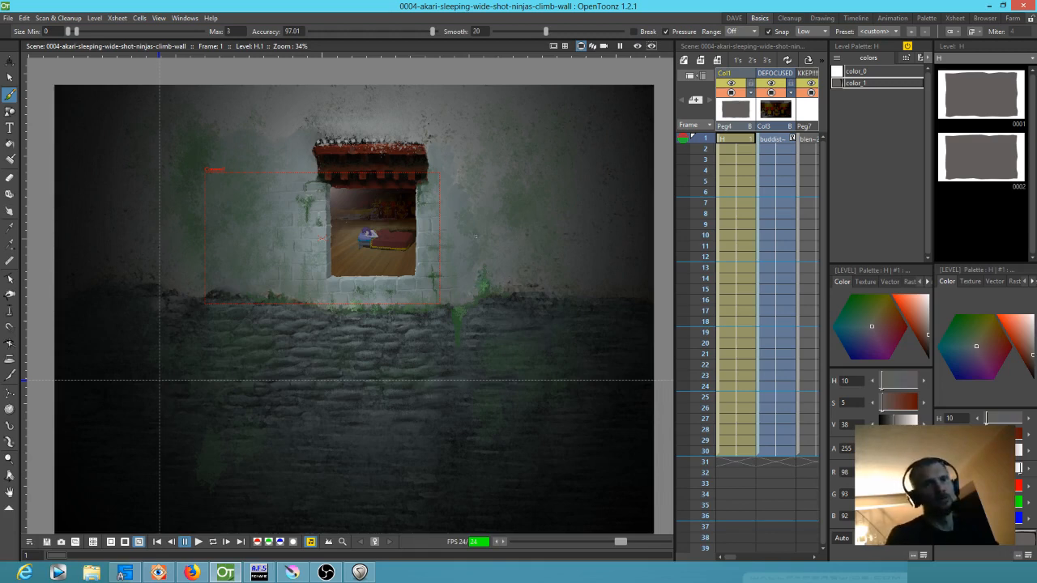
Save another copy of the scene as 0002-akari-sleeping-wide-shot in the same scenes folder
{"action": "left_click", "coordinate": [8, 18]}
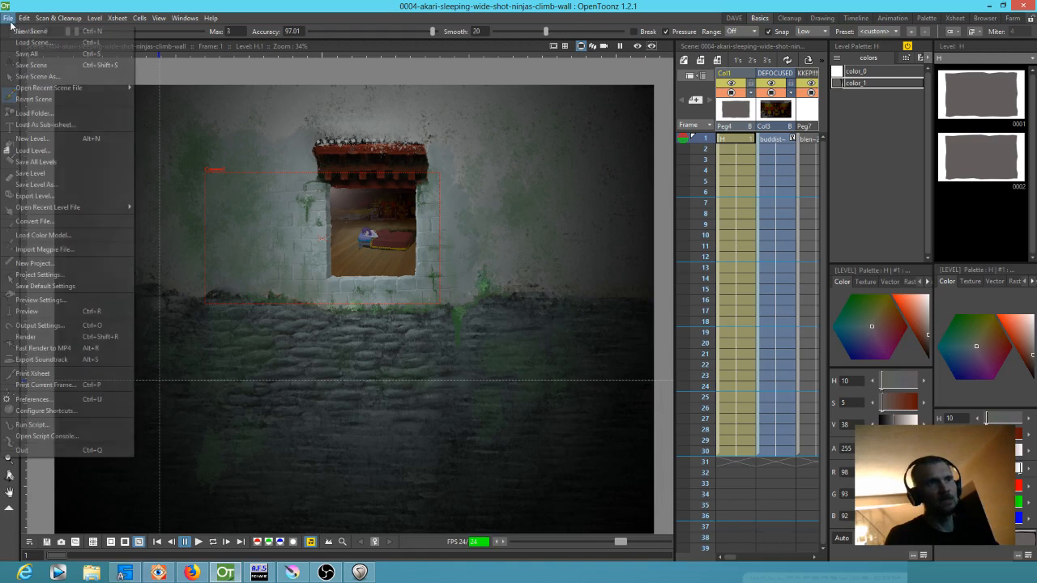
{"action": "left_click", "coordinate": [32, 76]}
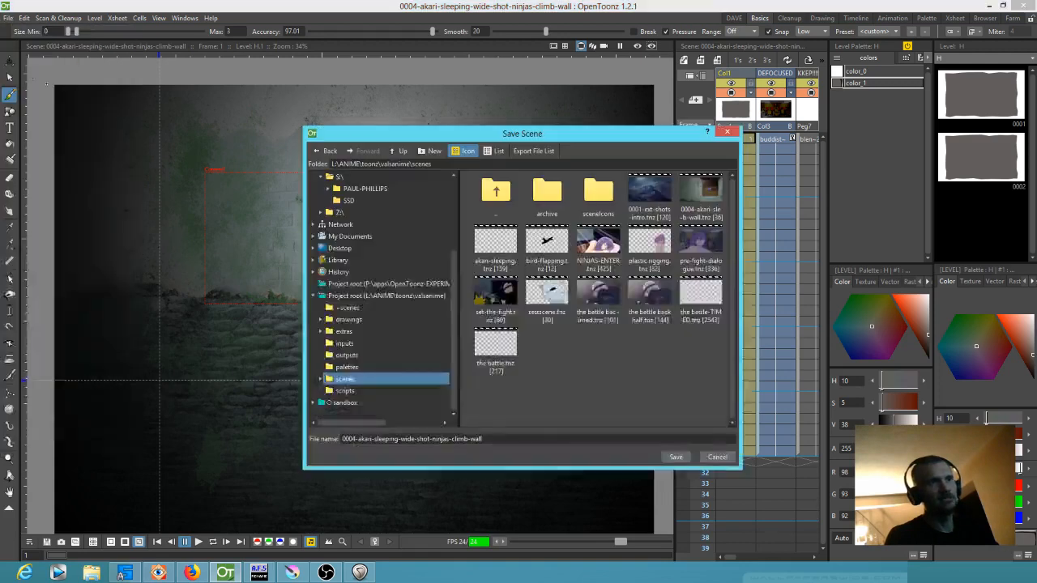
{"action": "left_click", "coordinate": [357, 438]}
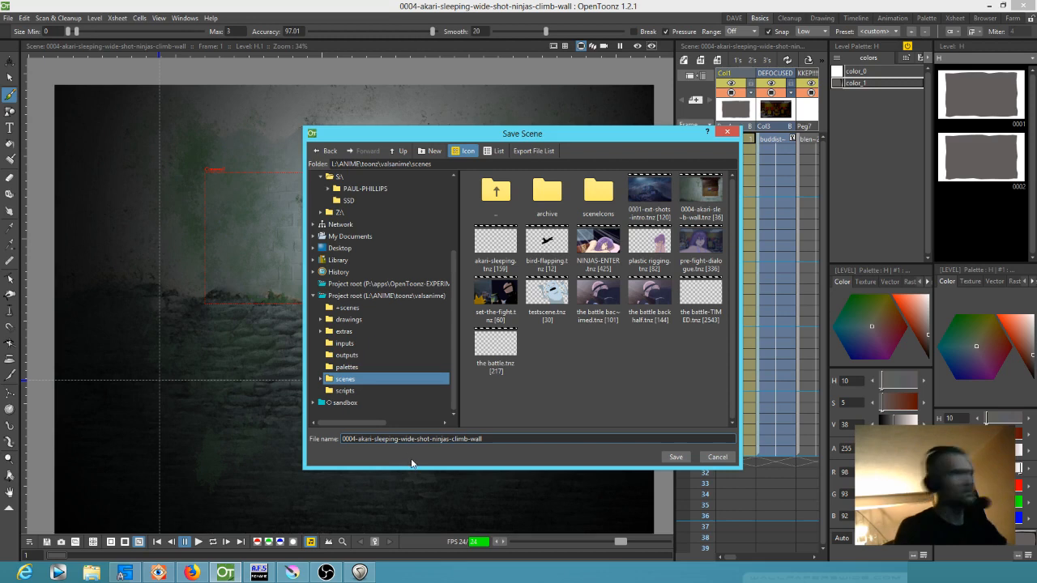
{"action": "key", "text": "BackSpace"}
{"action": "type", "text": "2"}
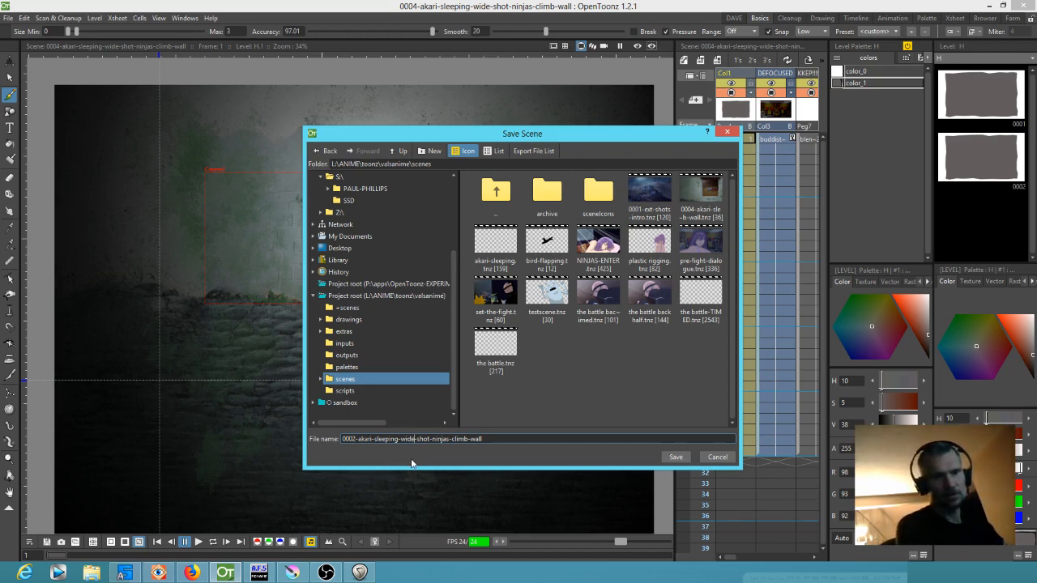
{"action": "key", "text": "shift+Right"}
{"action": "key", "text": "shift+Right"}
{"action": "key", "text": "shift+Right"}
{"action": "key", "text": "shift+Right"}
{"action": "key", "text": "shift+Right"}
{"action": "key", "text": "shift+Right"}
{"action": "key", "text": "shift+Right"}
{"action": "key", "text": "shift+Right"}
{"action": "key", "text": "shift+Right"}
{"action": "key", "text": "shift+Right"}
{"action": "key", "text": "shift+Right"}
{"action": "key", "text": "shift+Right"}
{"action": "key", "text": "shift+Right"}
{"action": "key", "text": "shift+Right"}
{"action": "key", "text": "shift+Right"}
{"action": "key", "text": "shift+Right"}
{"action": "key", "text": "shift+Right"}
{"action": "key", "text": "shift+Right"}
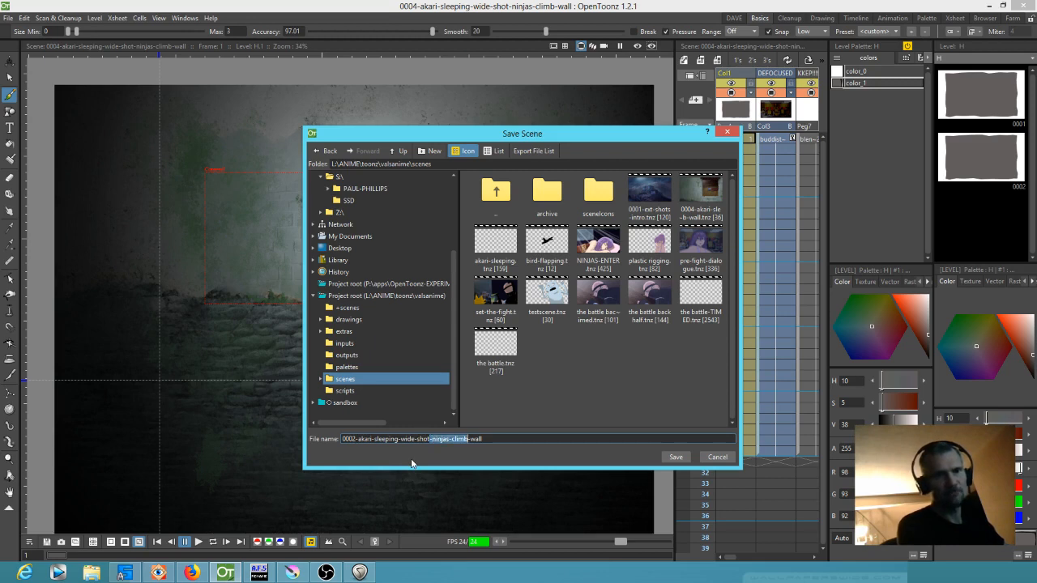
{"action": "key", "text": "Delete"}
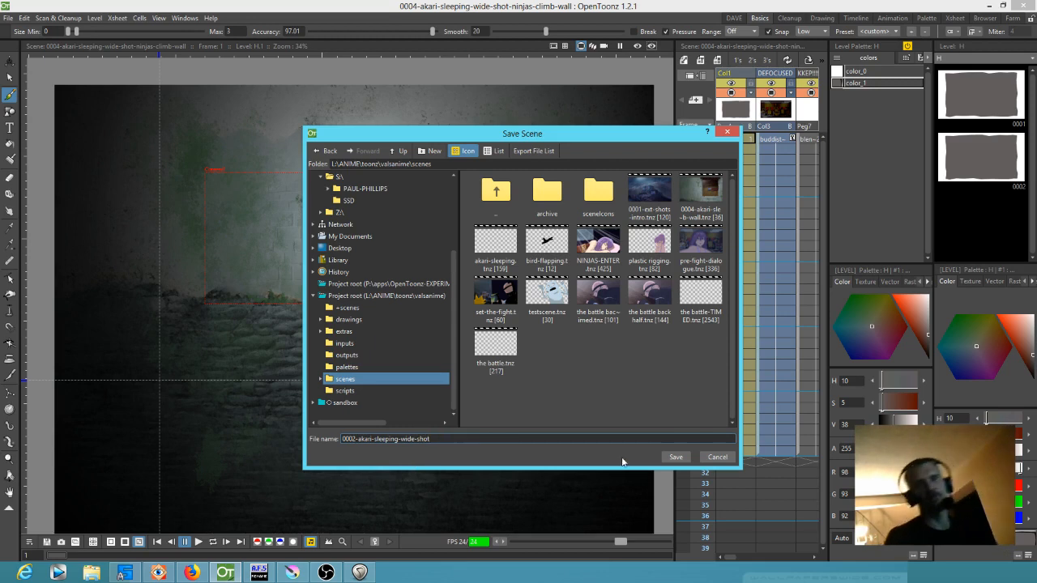
{"action": "left_click", "coordinate": [675, 457]}
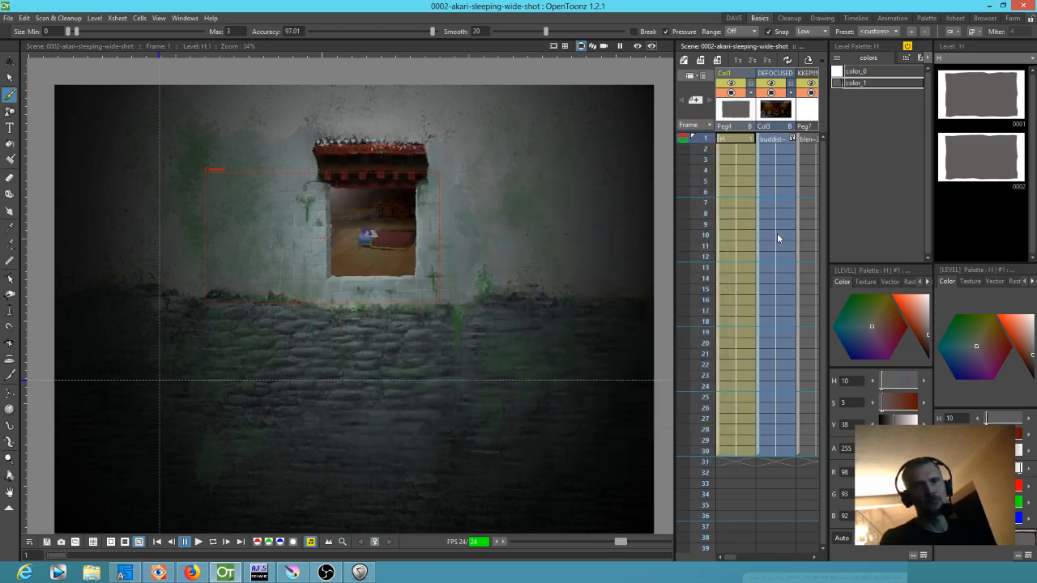
Go to frame 8 and delete the climbing ninja's columns from the xsheet, starting with N1 CAST SHADOW and N1
{"action": "scroll", "coordinate": [766, 243], "scroll_direction": "right", "scroll_amount": 3}
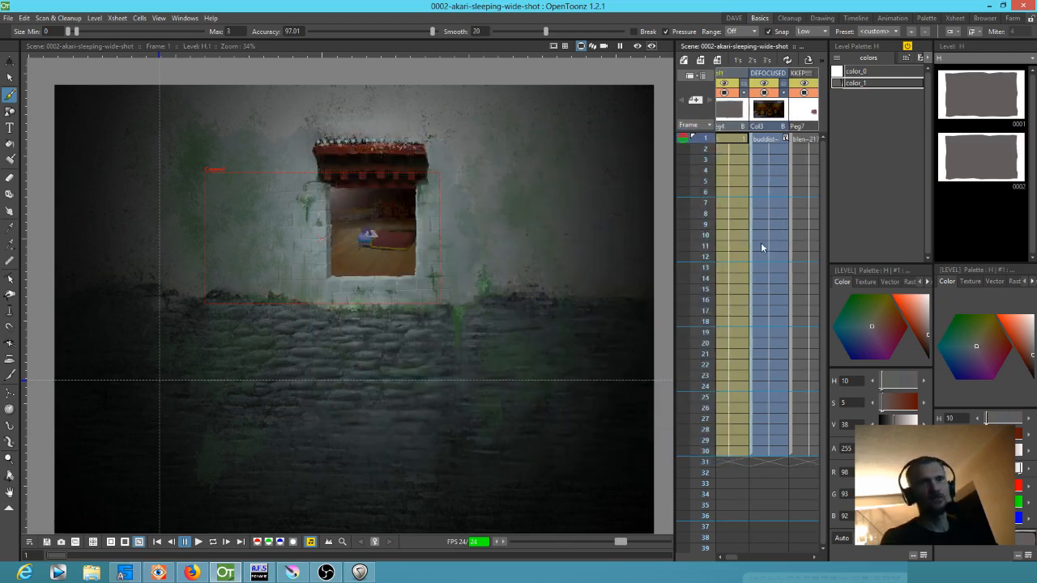
{"action": "scroll", "coordinate": [766, 244], "scroll_direction": "right", "scroll_amount": 5}
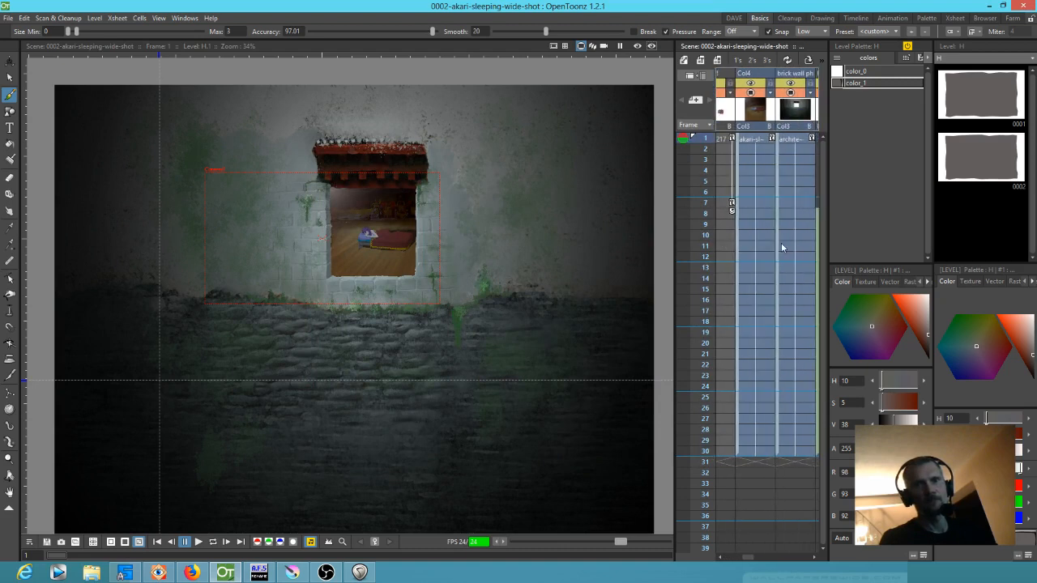
{"action": "left_click_drag", "start_coordinate": [704, 151], "coordinate": [704, 214]}
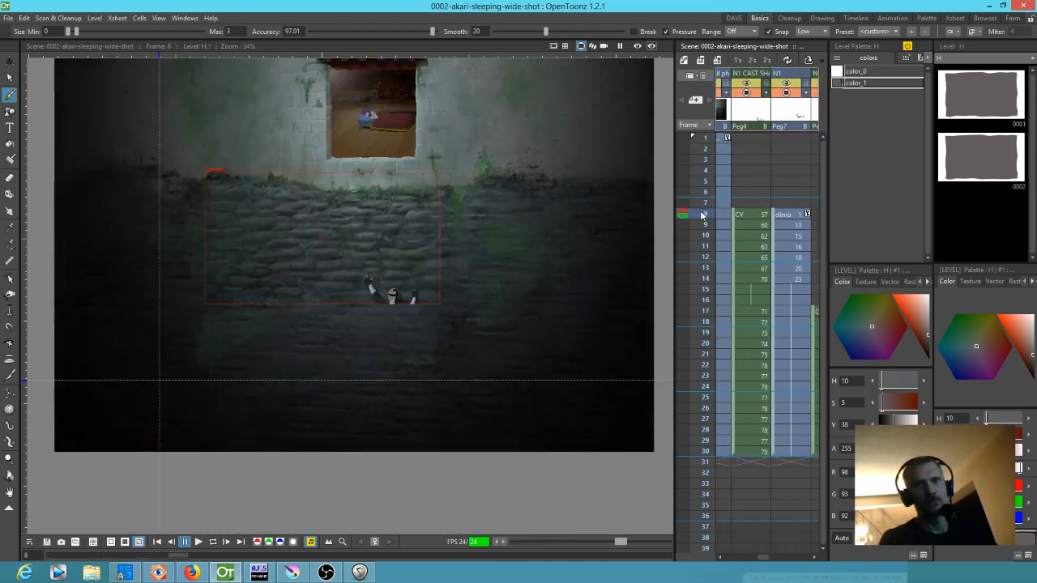
{"action": "left_click", "coordinate": [753, 111]}
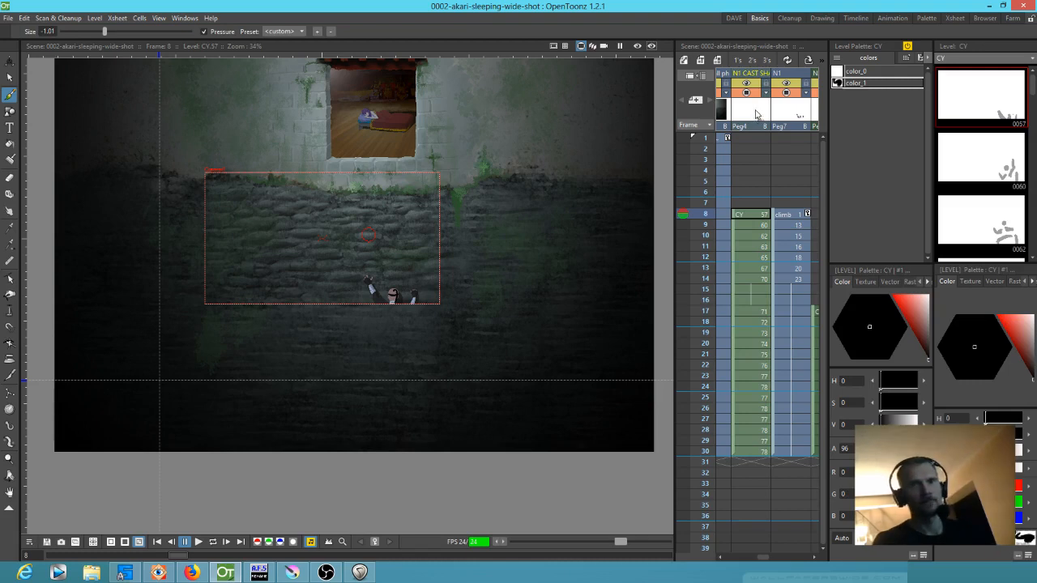
{"action": "key", "text": "Delete"}
{"action": "left_click", "coordinate": [750, 109]}
{"action": "key", "text": "Delete"}
{"action": "left_click", "coordinate": [752, 109]}
{"action": "key", "text": "Delete"}
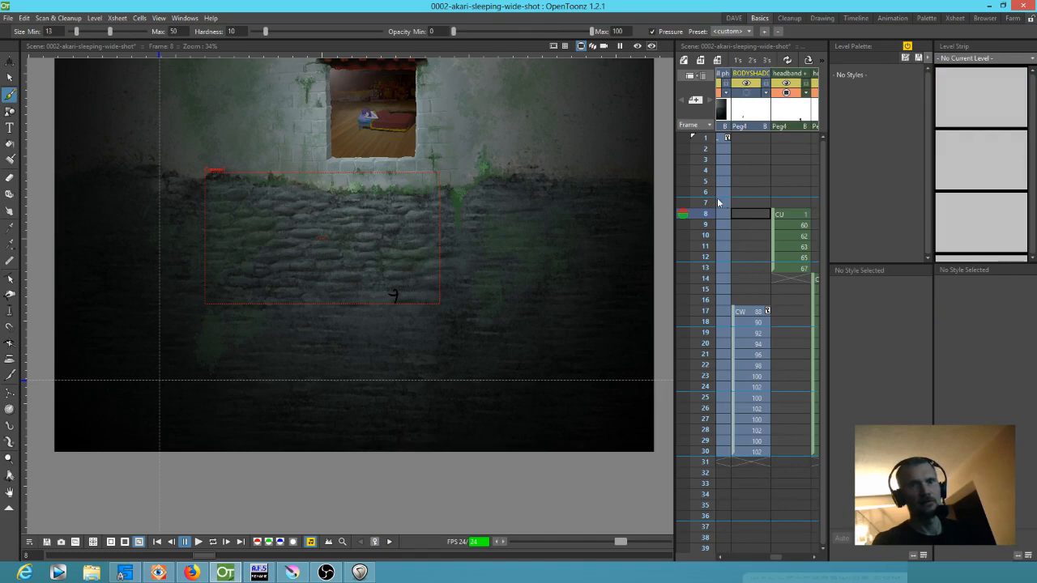
Delete the remaining ninja columns, including BODYSHADOW and the headband columns, from the xsheet
{"action": "left_click", "coordinate": [699, 235]}
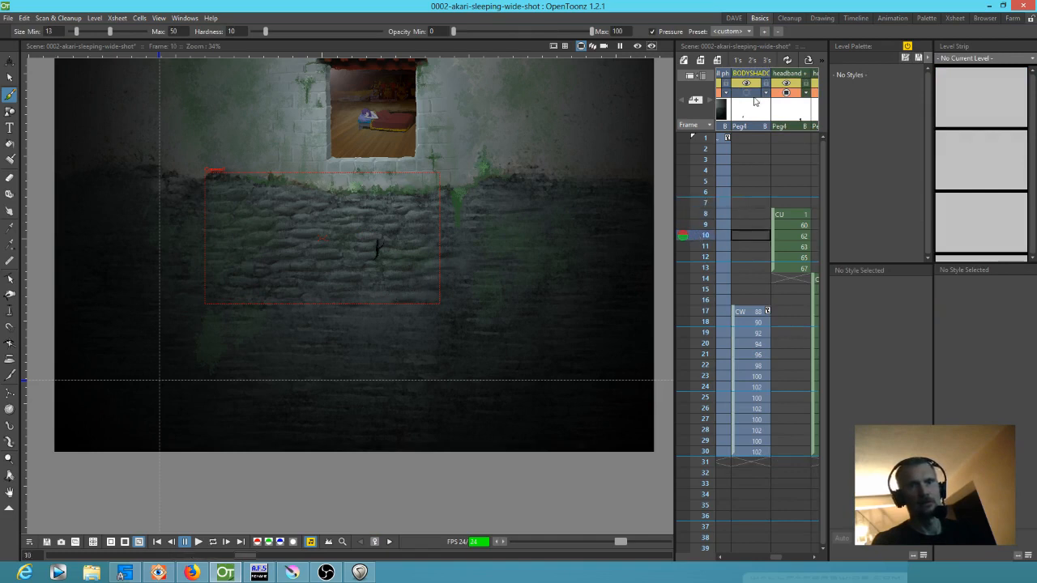
{"action": "left_click", "coordinate": [755, 108]}
{"action": "key", "text": "Delete"}
{"action": "left_click", "coordinate": [748, 109]}
{"action": "key", "text": "Delete"}
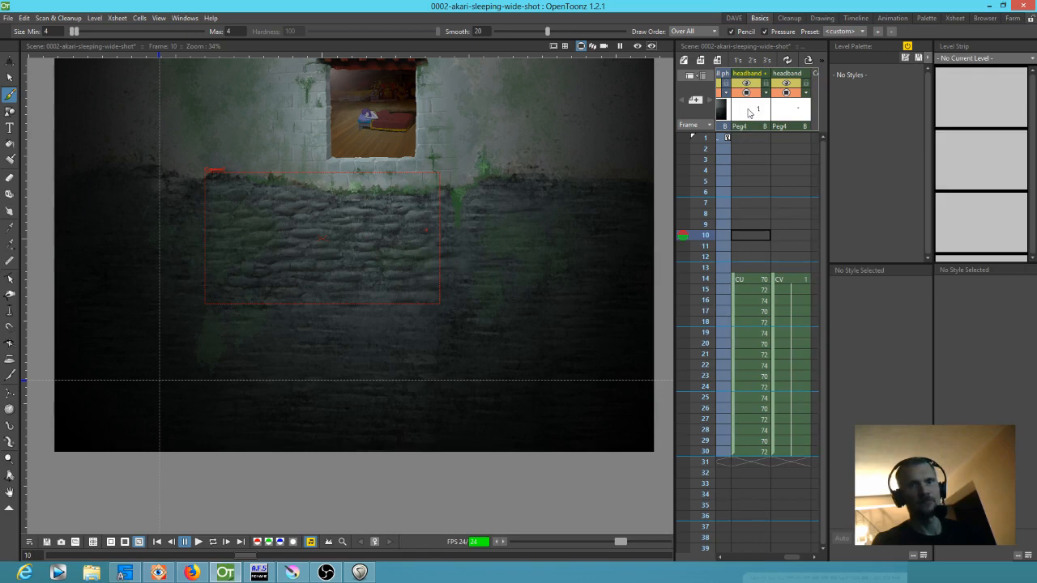
{"action": "left_click", "coordinate": [750, 113]}
{"action": "left_click", "coordinate": [751, 111]}
{"action": "key", "text": "Delete"}
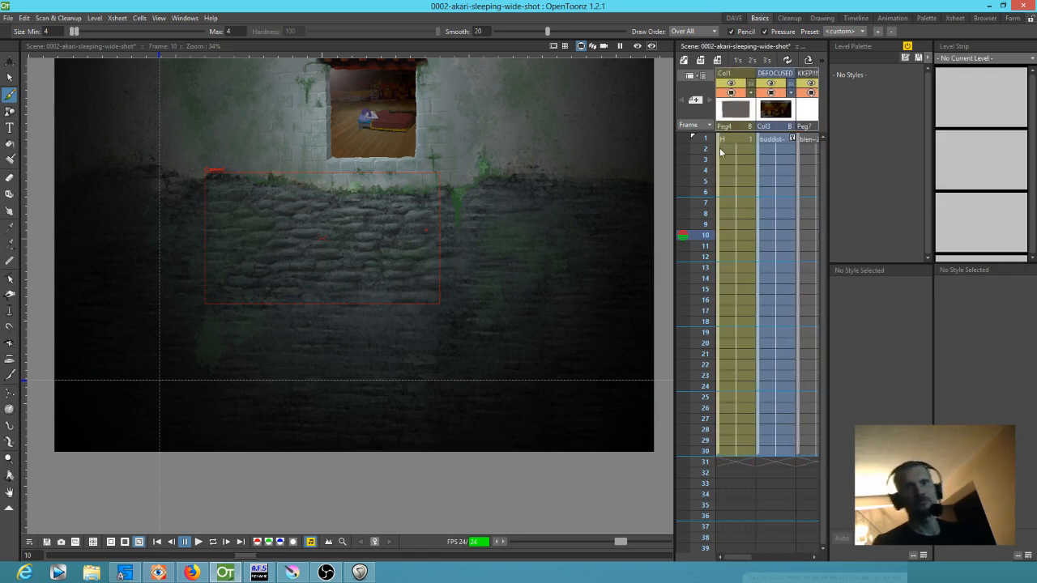
Return to frame 1 and examine the window with the sleeping girl close up
{"action": "left_click", "coordinate": [704, 228]}
{"action": "left_click", "coordinate": [704, 138]}
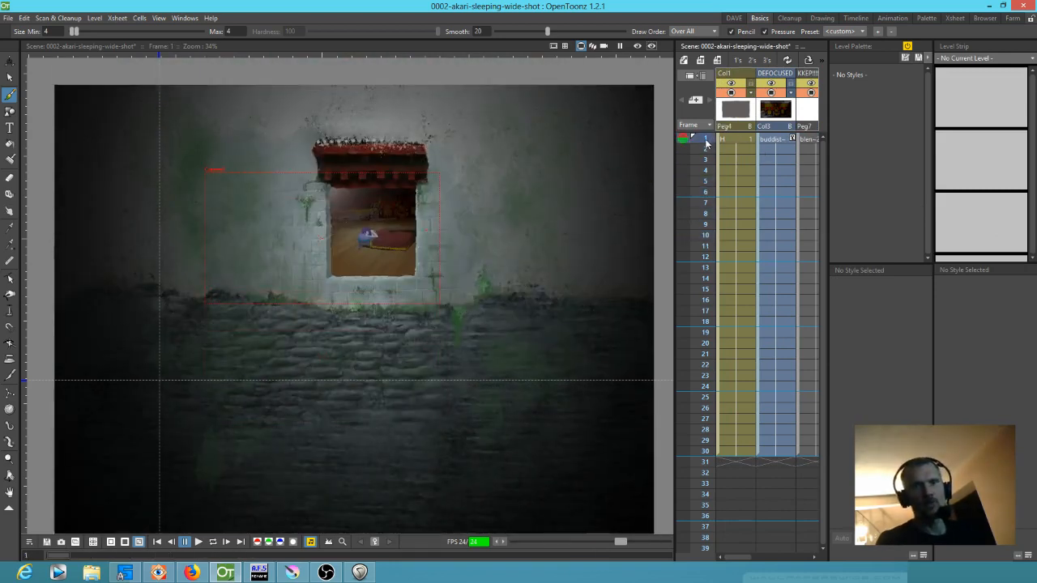
{"action": "scroll", "coordinate": [339, 201], "scroll_direction": "up", "scroll_amount": 2}
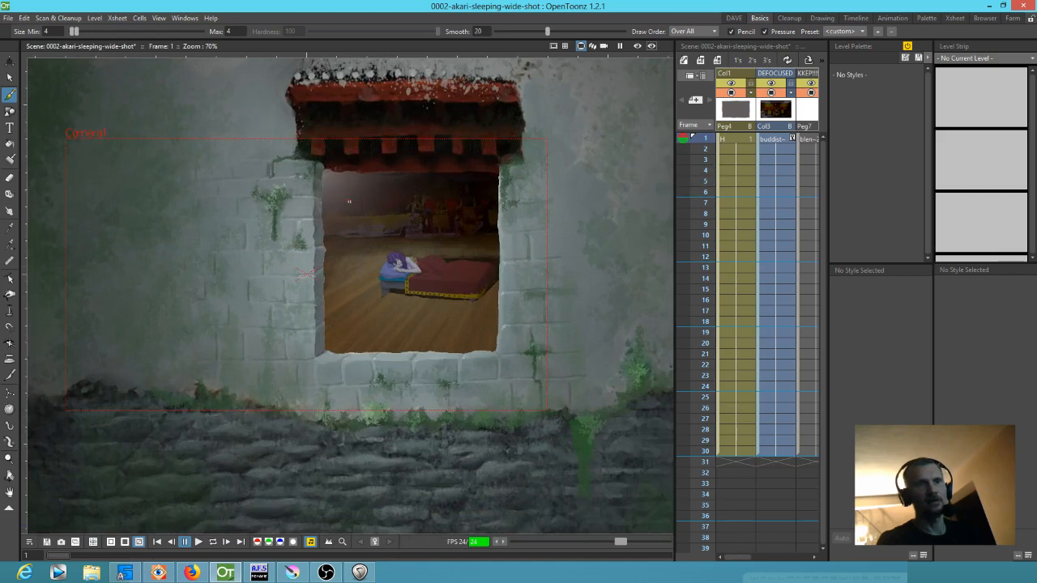
{"action": "mouse_move", "coordinate": [705, 143]}
{"action": "left_mouse_down"}
{"action": "mouse_move", "coordinate": [702, 195]}
{"action": "mouse_move", "coordinate": [702, 138]}
{"action": "left_mouse_up"}
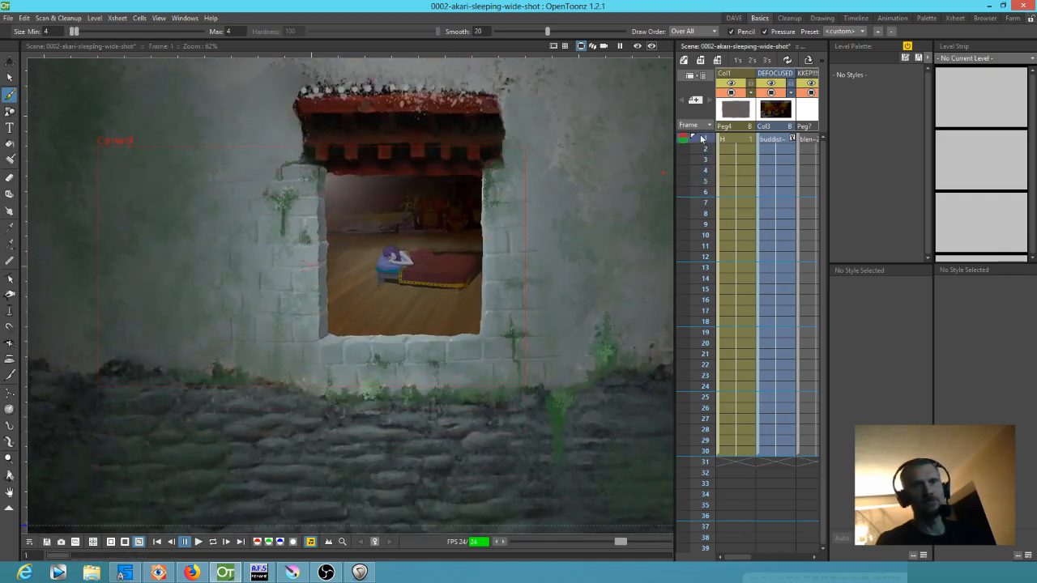
Try moving the DEFOCUSED column's keyframe from frame 1 to frame 19
{"action": "left_click", "coordinate": [792, 138]}
{"action": "left_click_drag", "start_coordinate": [792, 136], "coordinate": [795, 157]}
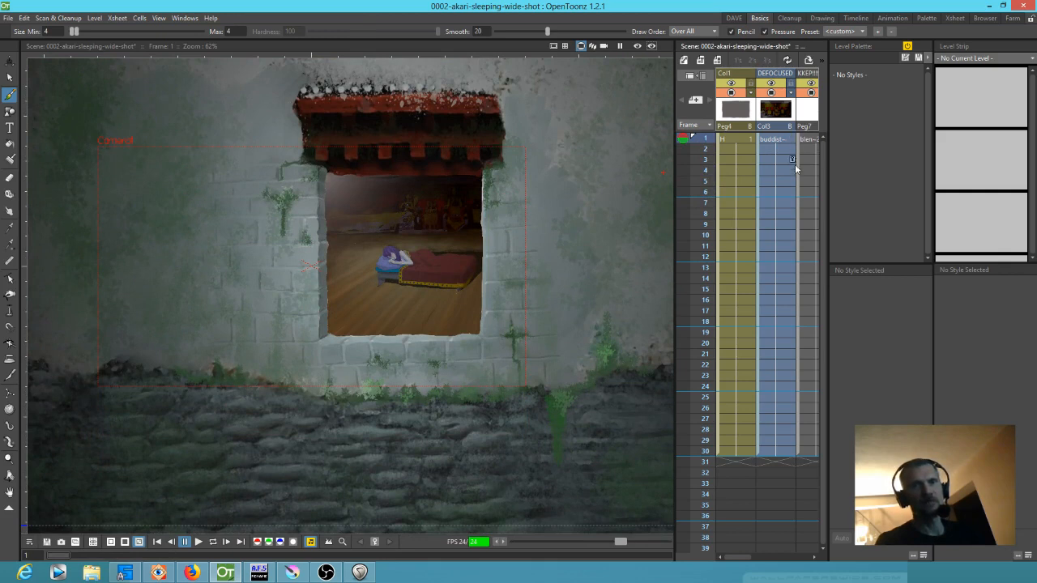
{"action": "left_click_drag", "start_coordinate": [801, 291], "coordinate": [800, 333]}
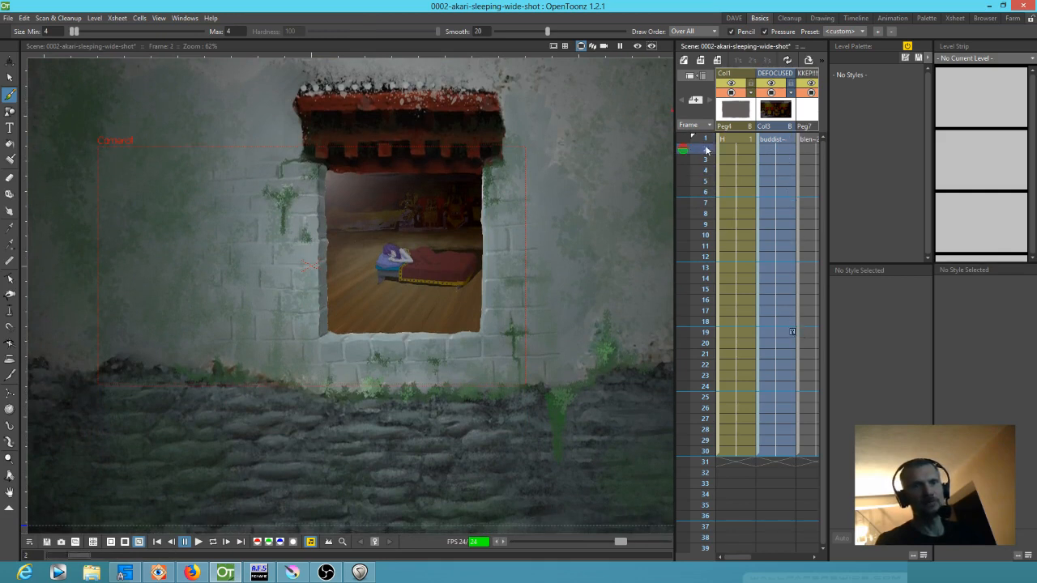
{"action": "left_click", "coordinate": [705, 191]}
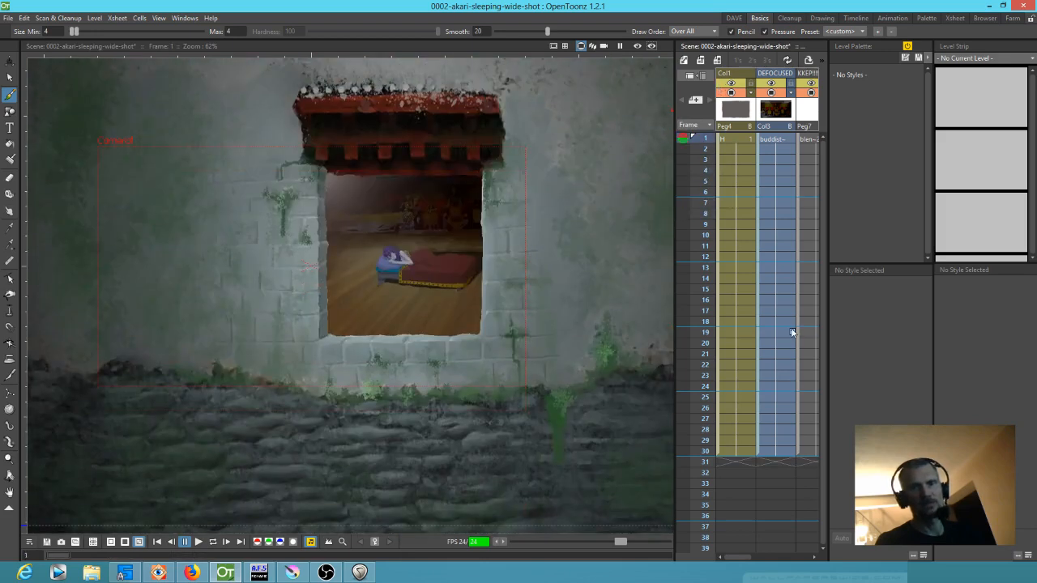
{"action": "left_click", "coordinate": [792, 332]}
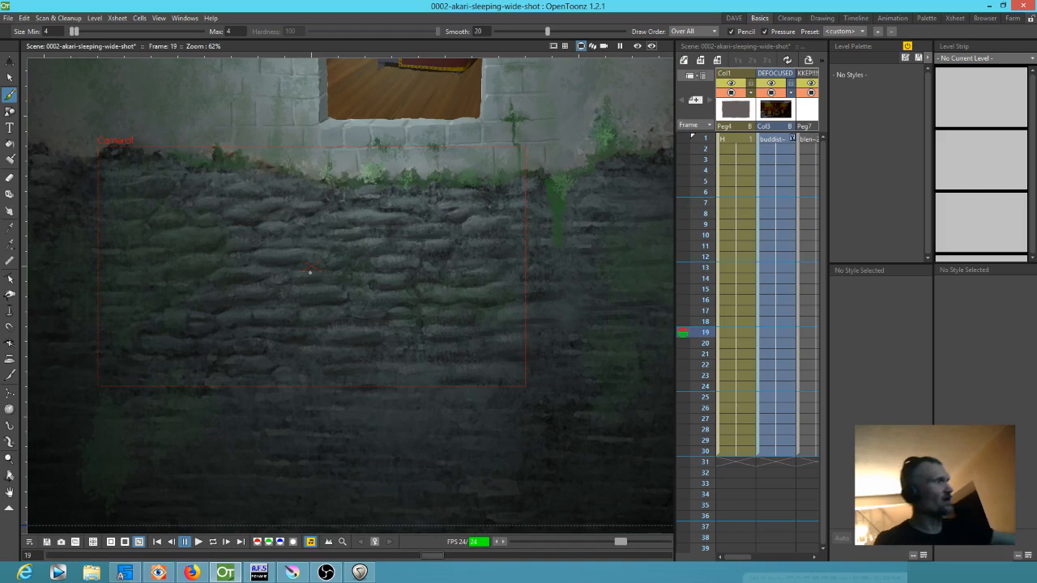
Open the stage schematic and bring the Table, Group 1, Group 2 and Camera1 nodes into view
{"action": "key", "text": "s"}
{"action": "left_click_drag", "start_coordinate": [666, 336], "coordinate": [557, 283]}
{"action": "scroll", "coordinate": [607, 300], "scroll_direction": "down", "scroll_amount": 4}
{"action": "scroll", "coordinate": [555, 283], "scroll_direction": "down", "scroll_amount": 4}
{"action": "scroll", "coordinate": [490, 245], "scroll_direction": "down", "scroll_amount": 6}
{"action": "left_click_drag", "start_coordinate": [468, 184], "coordinate": [572, 325]}
{"action": "scroll", "coordinate": [573, 325], "scroll_direction": "up", "scroll_amount": 8}
{"action": "left_click_drag", "start_coordinate": [546, 396], "coordinate": [559, 267]}
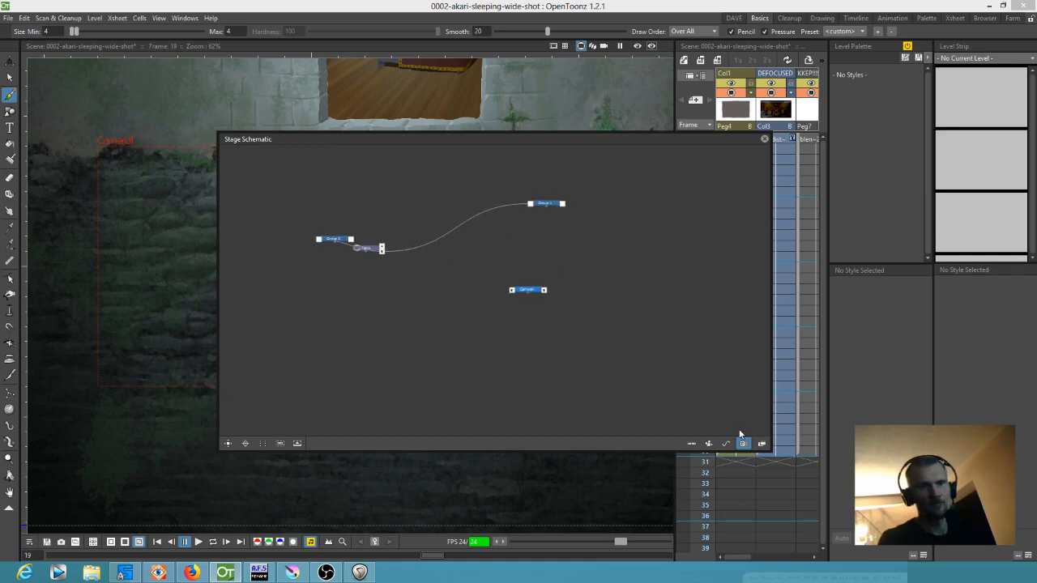
{"action": "scroll", "coordinate": [438, 270], "scroll_direction": "up", "scroll_amount": 4}
Rearrange the stage schematic so Group 1 sits above Group 2, both to the right of the Table node
{"action": "left_click_drag", "start_coordinate": [402, 246], "coordinate": [547, 224]}
{"action": "left_click", "coordinate": [302, 228]}
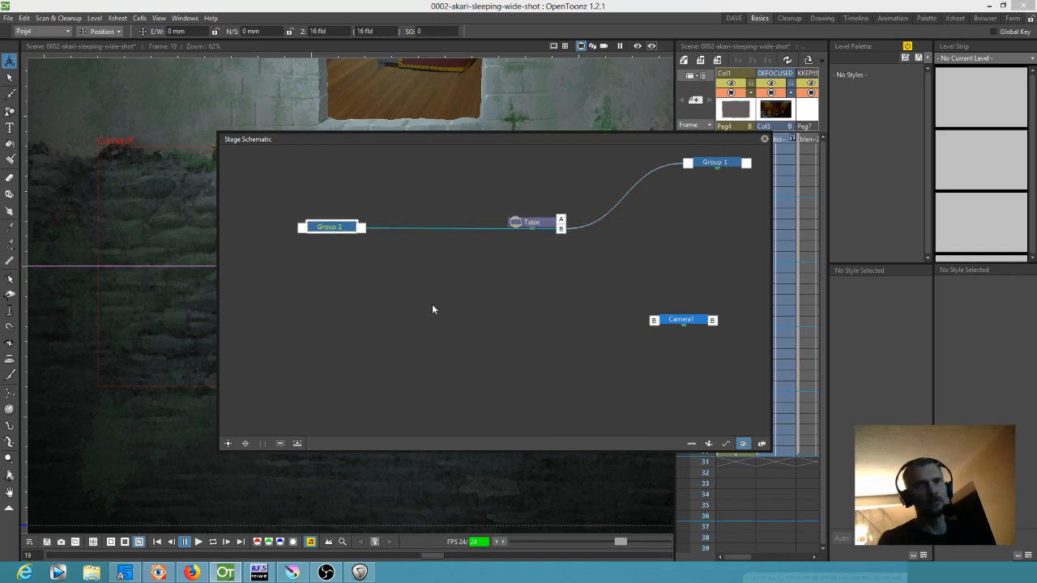
{"action": "left_click_drag", "start_coordinate": [360, 230], "coordinate": [706, 259]}
{"action": "left_click_drag", "start_coordinate": [533, 222], "coordinate": [322, 233]}
{"action": "left_click_drag", "start_coordinate": [714, 163], "coordinate": [551, 197]}
{"action": "left_click_drag", "start_coordinate": [690, 258], "coordinate": [544, 270]}
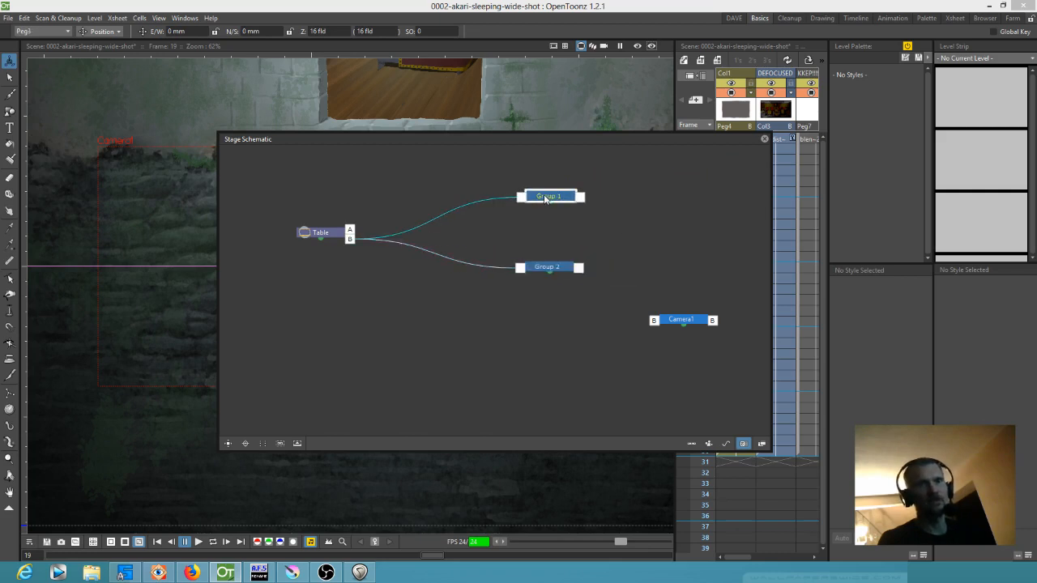
Ungroup Group 1 and Group 2 in the stage schematic to expose their individual pegs
{"action": "right_click", "coordinate": [549, 195]}
{"action": "left_click", "coordinate": [572, 214]}
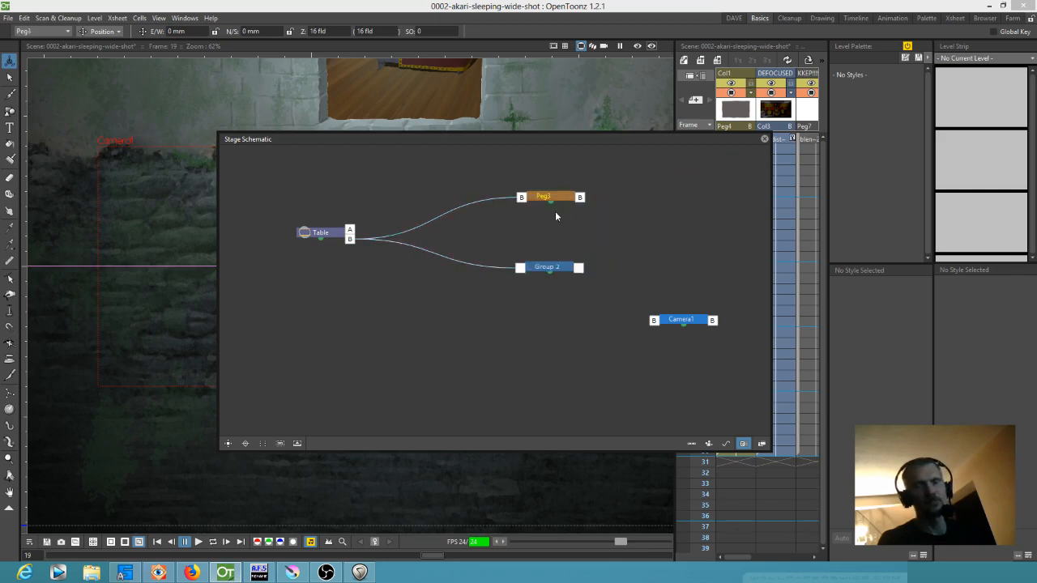
{"action": "right_click", "coordinate": [549, 267]}
{"action": "left_click", "coordinate": [561, 282]}
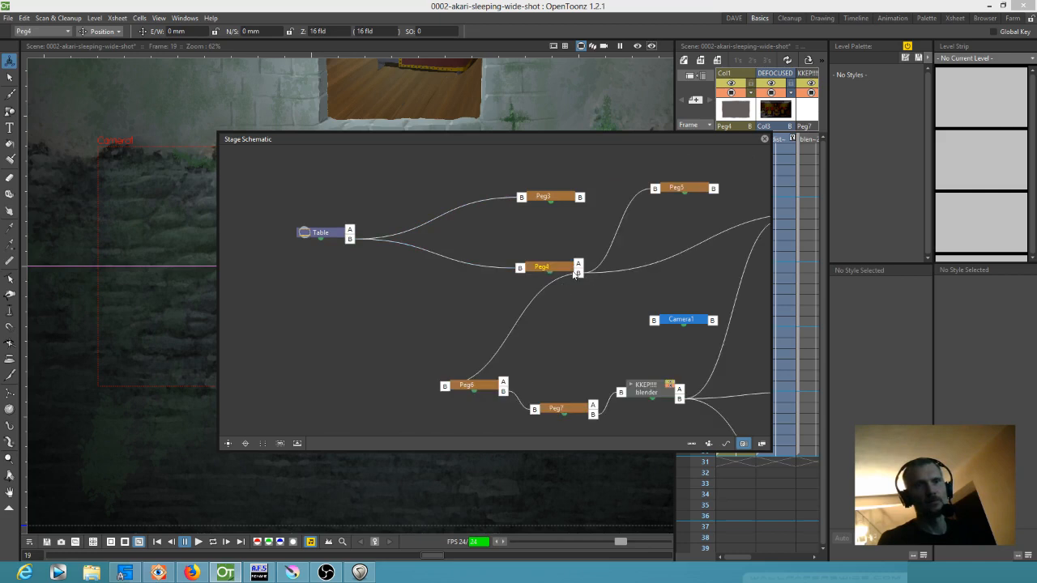
Reposition Col1, Camera1 and Peg4 for clearer spacing in the stage schematic, and delete Peg3
{"action": "left_click_drag", "start_coordinate": [598, 375], "coordinate": [490, 372]}
{"action": "left_click_drag", "start_coordinate": [716, 251], "coordinate": [486, 272]}
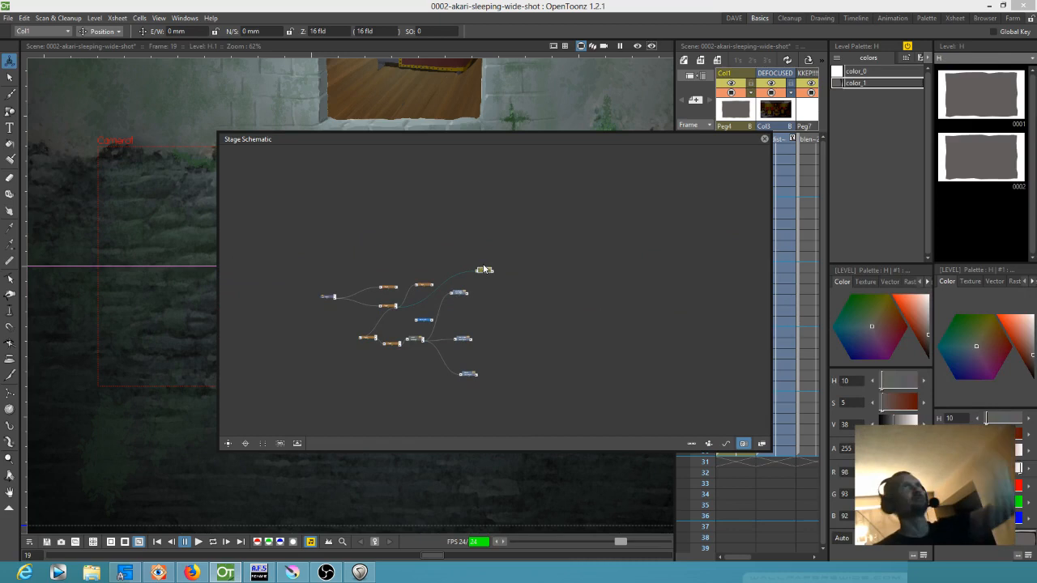
{"action": "scroll", "coordinate": [414, 317], "scroll_direction": "up", "scroll_amount": 5}
{"action": "left_click_drag", "start_coordinate": [420, 323], "coordinate": [552, 291]}
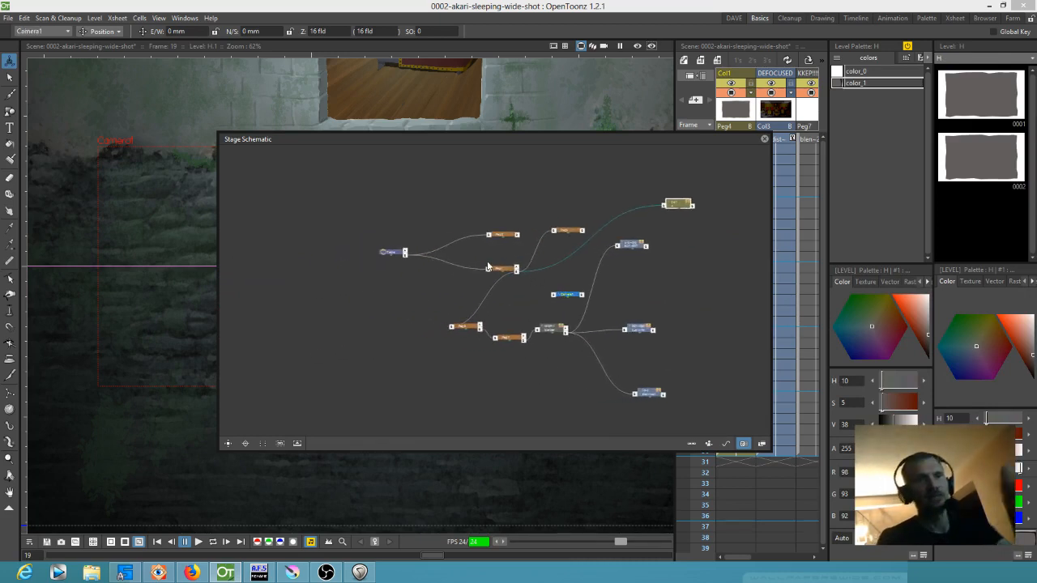
{"action": "left_click_drag", "start_coordinate": [487, 268], "coordinate": [483, 284]}
{"action": "left_click", "coordinate": [500, 236]}
{"action": "key", "text": "Delete"}
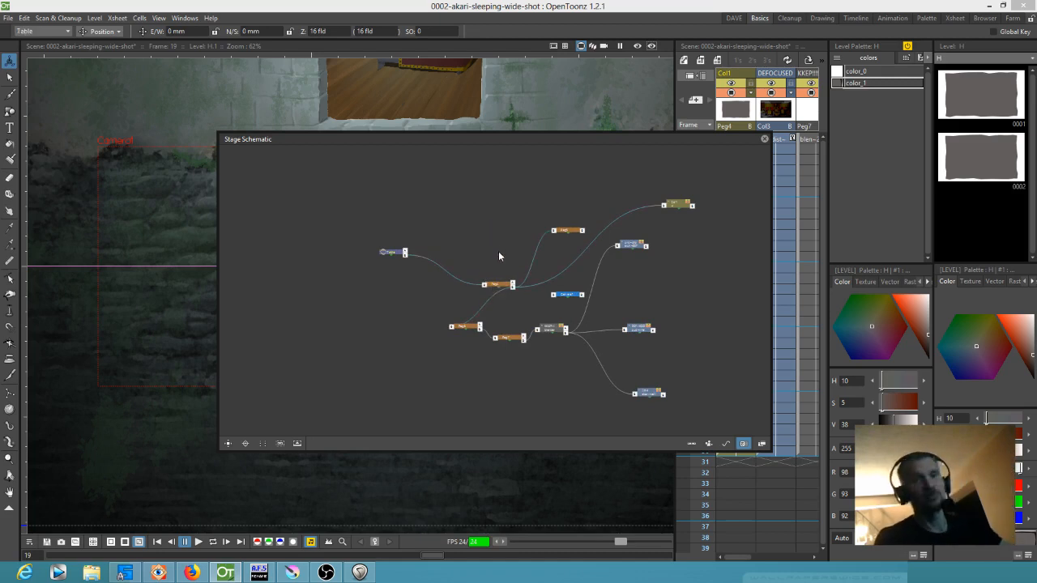
Enlarge the stage schematic, space out Peg7, Camera1 and the brick wall and DEFOCUSED BKGD columns, and delete Peg5
{"action": "scroll", "coordinate": [512, 295], "scroll_direction": "up", "scroll_amount": 3}
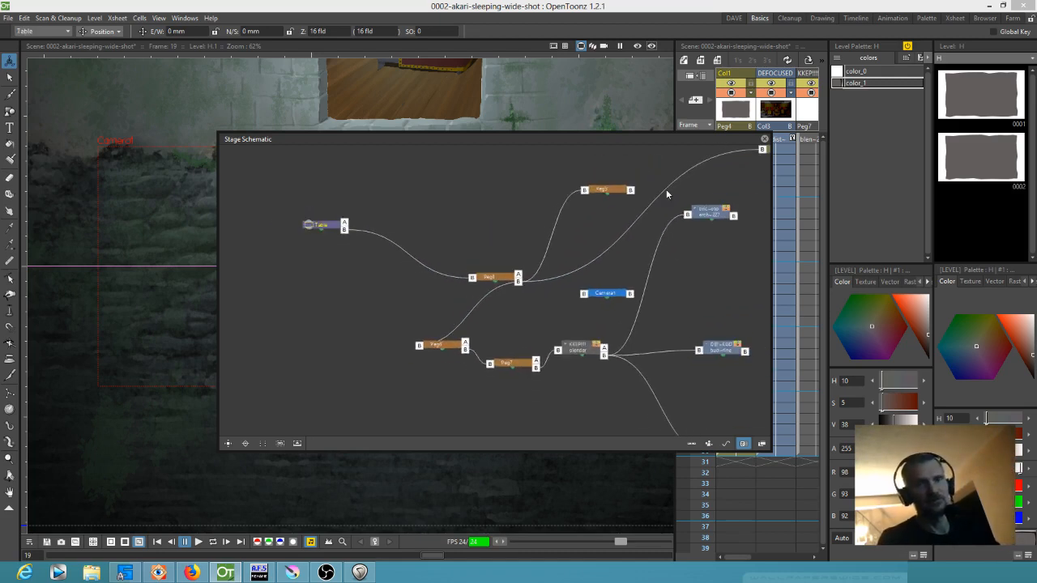
{"action": "left_click_drag", "start_coordinate": [646, 144], "coordinate": [577, 71]}
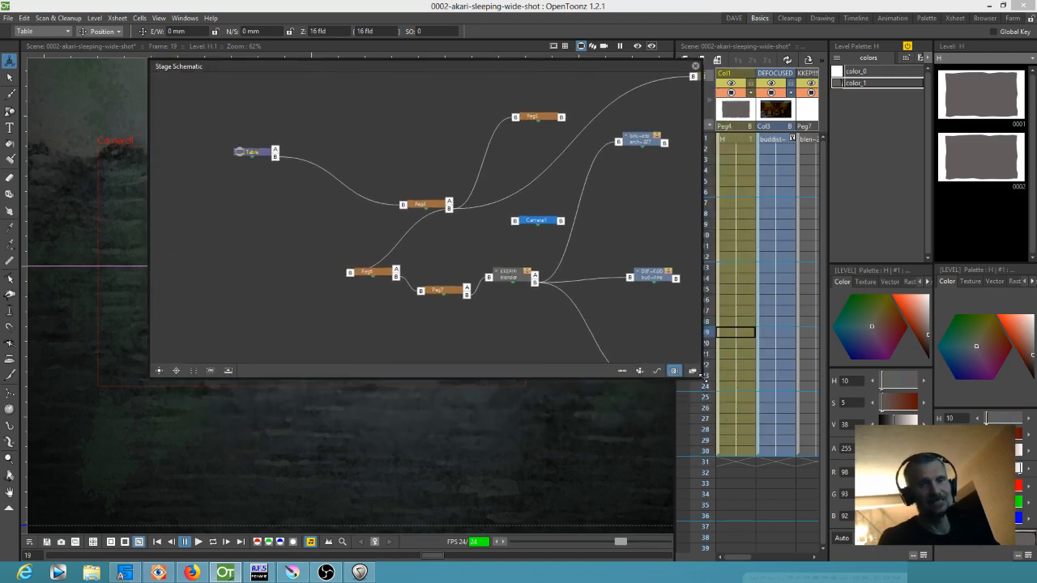
{"action": "left_click_drag", "start_coordinate": [702, 375], "coordinate": [868, 468]}
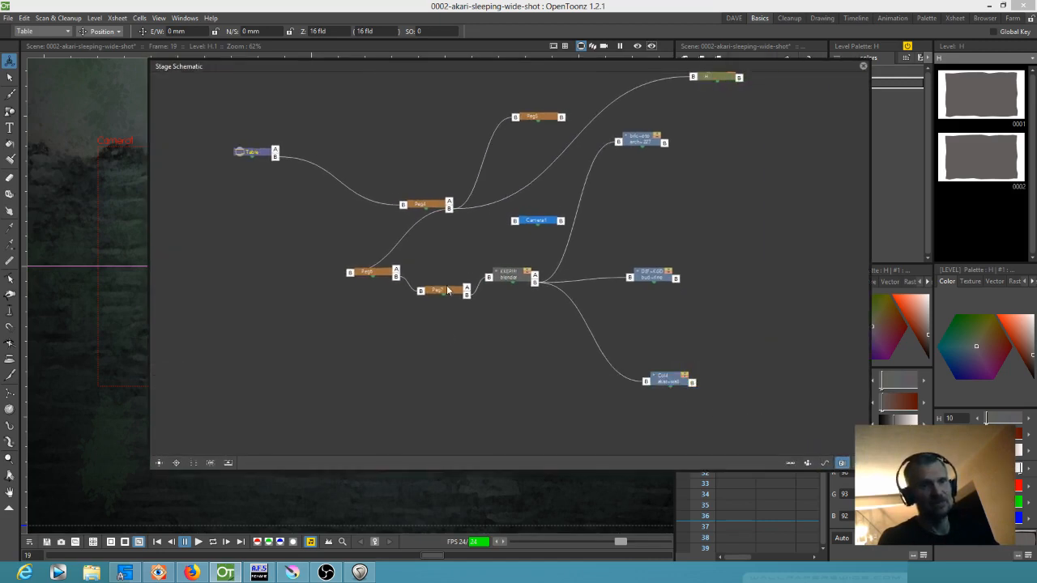
{"action": "left_click_drag", "start_coordinate": [447, 292], "coordinate": [465, 326]}
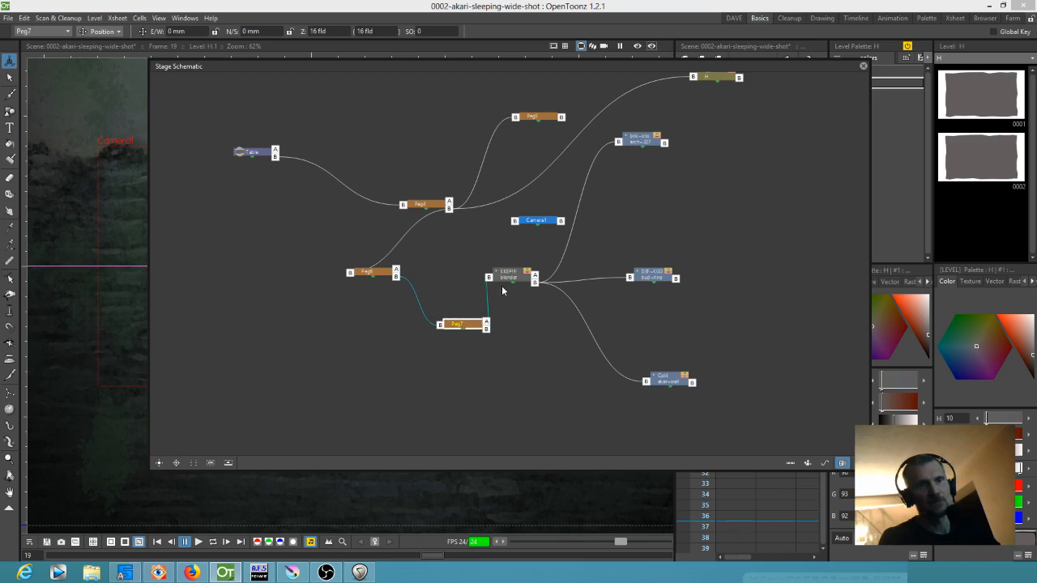
{"action": "left_click_drag", "start_coordinate": [644, 279], "coordinate": [717, 273]}
{"action": "left_click_drag", "start_coordinate": [639, 143], "coordinate": [717, 190]}
{"action": "left_click_drag", "start_coordinate": [546, 222], "coordinate": [310, 241]}
{"action": "left_click", "coordinate": [536, 119]}
{"action": "key", "text": "Delete"}
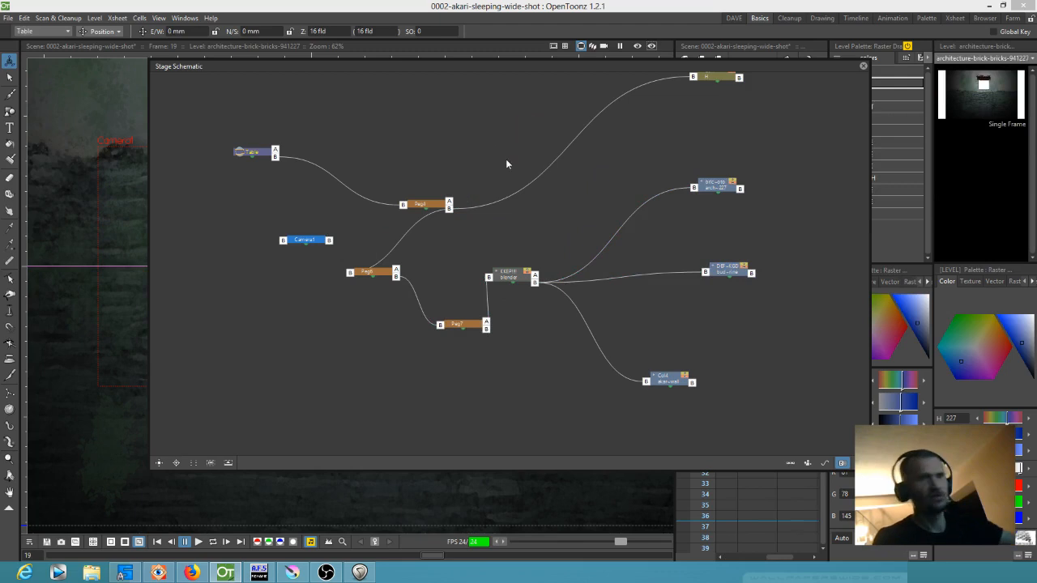
Delete the chained Peg4, Peg6 and Peg7 from the stage schematic
{"action": "left_click_drag", "start_coordinate": [436, 207], "coordinate": [362, 165]}
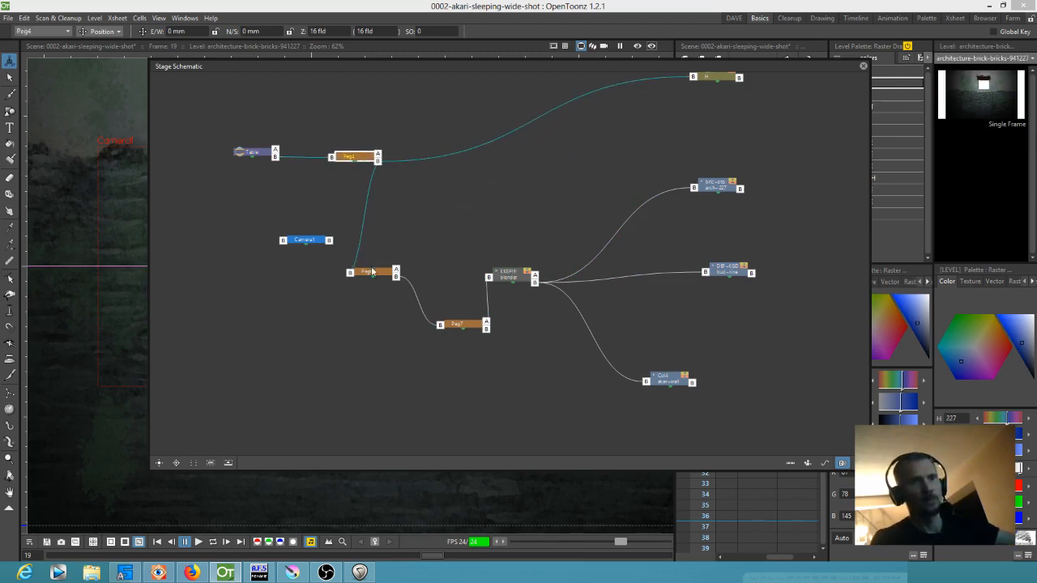
{"action": "left_click_drag", "start_coordinate": [372, 273], "coordinate": [435, 191]}
{"action": "left_click_drag", "start_coordinate": [362, 159], "coordinate": [358, 174]}
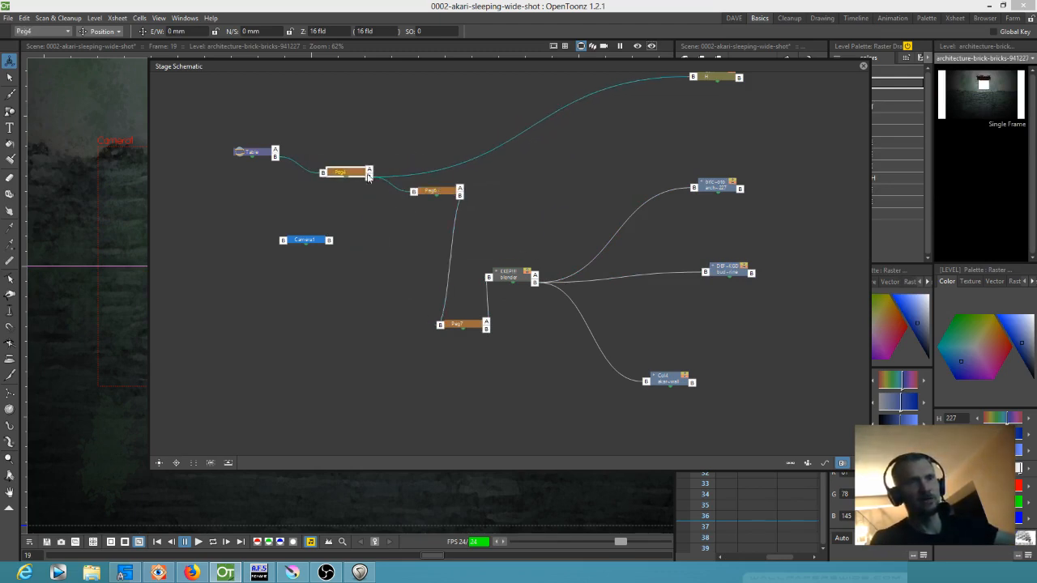
{"action": "key", "text": "Delete"}
{"action": "left_click", "coordinate": [419, 190]}
{"action": "key", "text": "Delete"}
{"action": "key", "text": "Delete"}
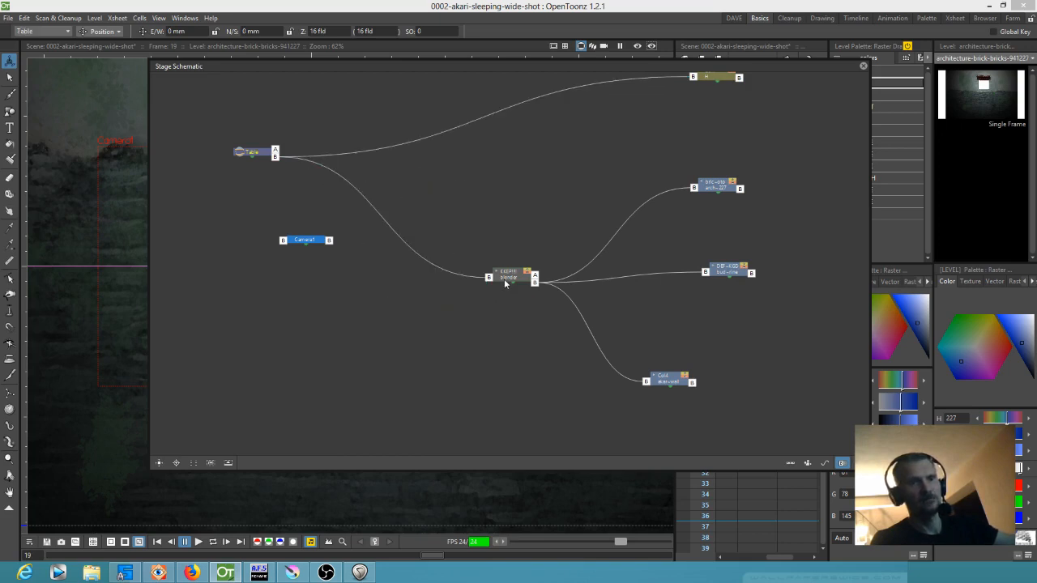
Move the Col1 node closer to the Table, close the stage schematic and go to frame 1
{"action": "left_click_drag", "start_coordinate": [572, 186], "coordinate": [579, 236]}
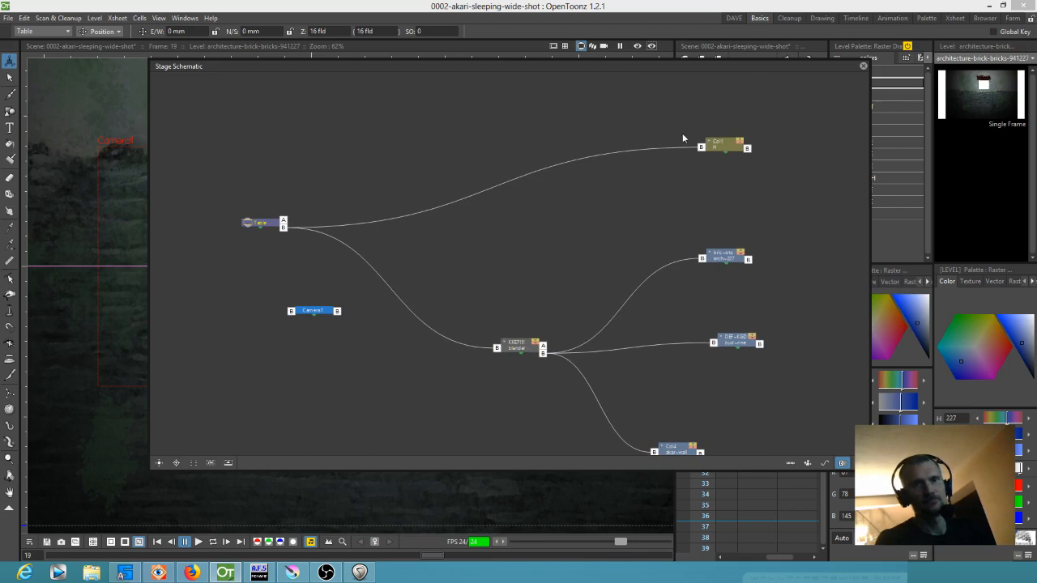
{"action": "left_click_drag", "start_coordinate": [713, 143], "coordinate": [643, 144]}
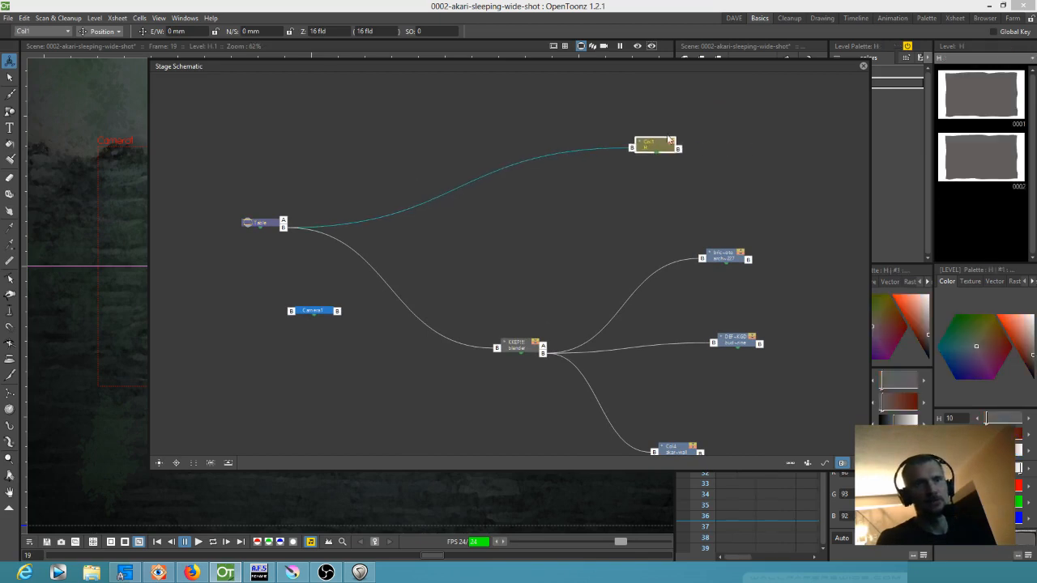
{"action": "left_click", "coordinate": [863, 66]}
{"action": "left_click", "coordinate": [704, 151]}
{"action": "left_click_drag", "start_coordinate": [704, 158], "coordinate": [693, 138]}
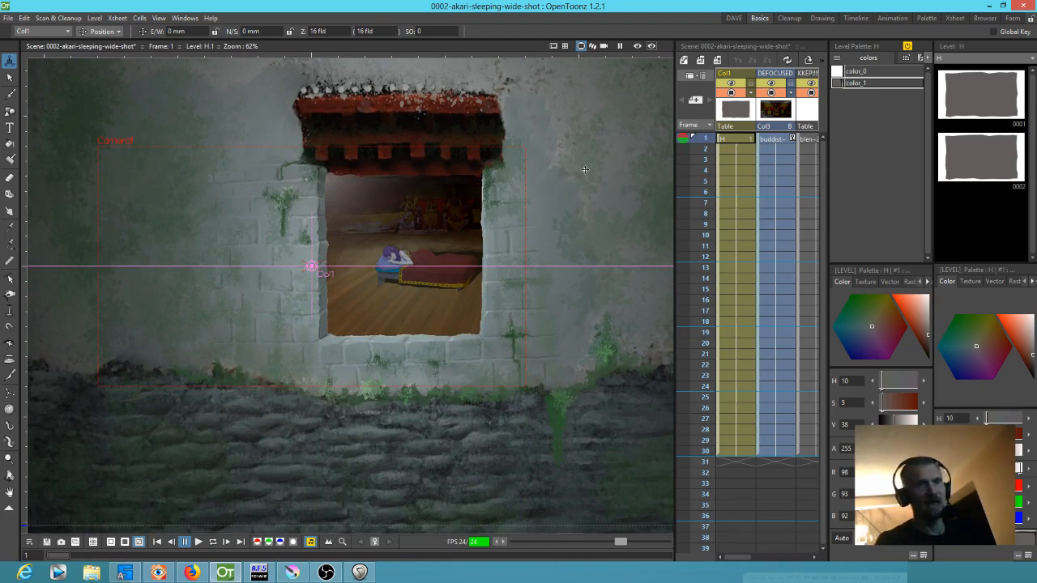
Open the Function Editor and expand Col1's animation channels to check them for keyframes
{"action": "key", "text": "alt+t"}
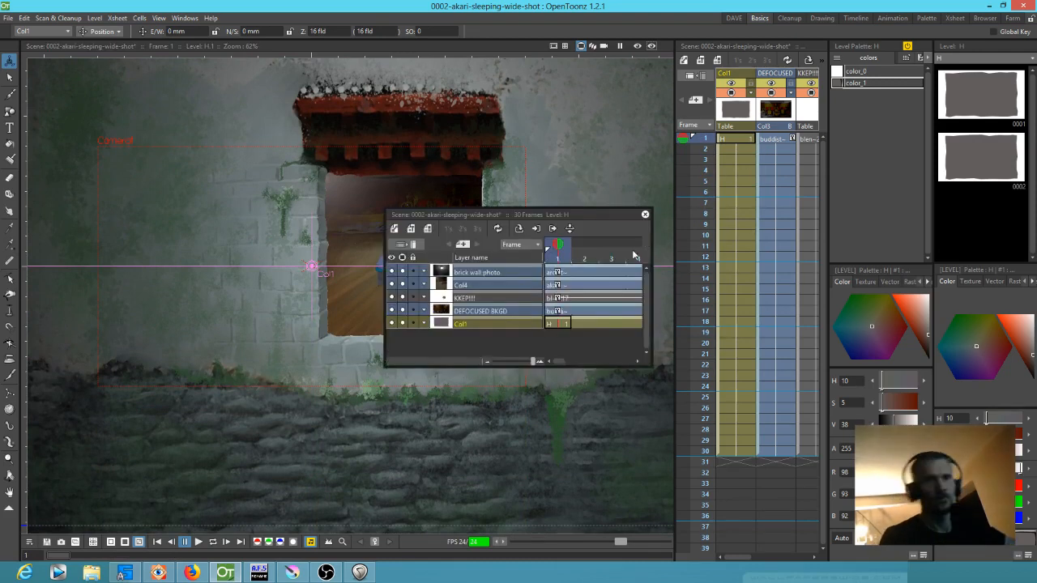
{"action": "left_click", "coordinate": [648, 215]}
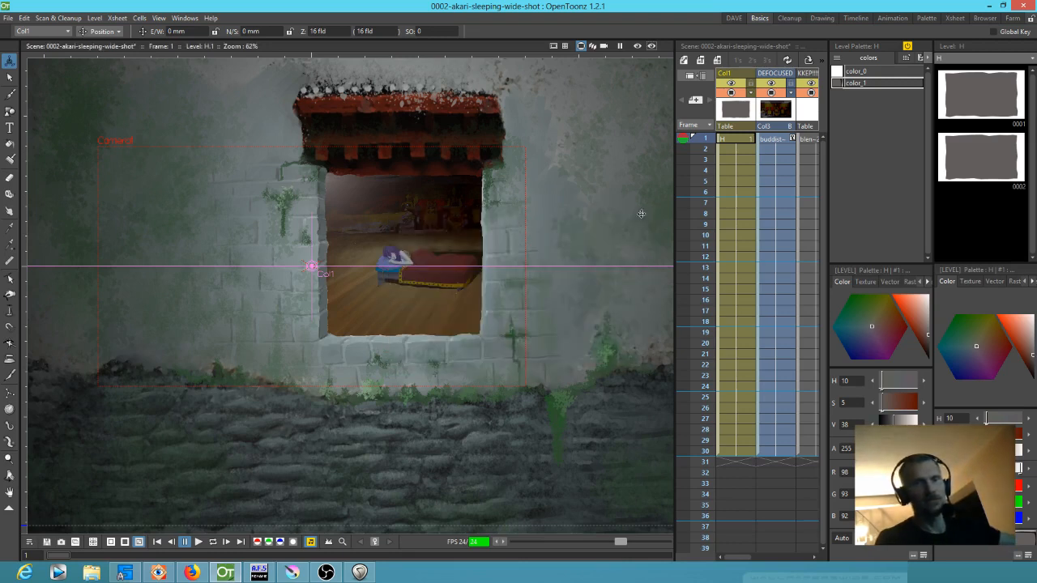
{"action": "left_click", "coordinate": [181, 18]}
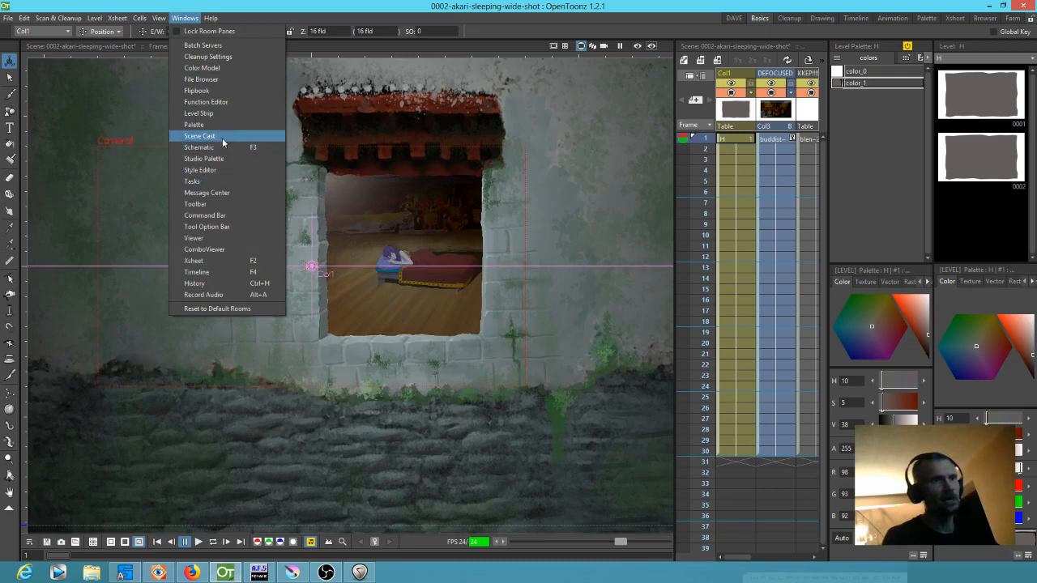
{"action": "left_click", "coordinate": [227, 101]}
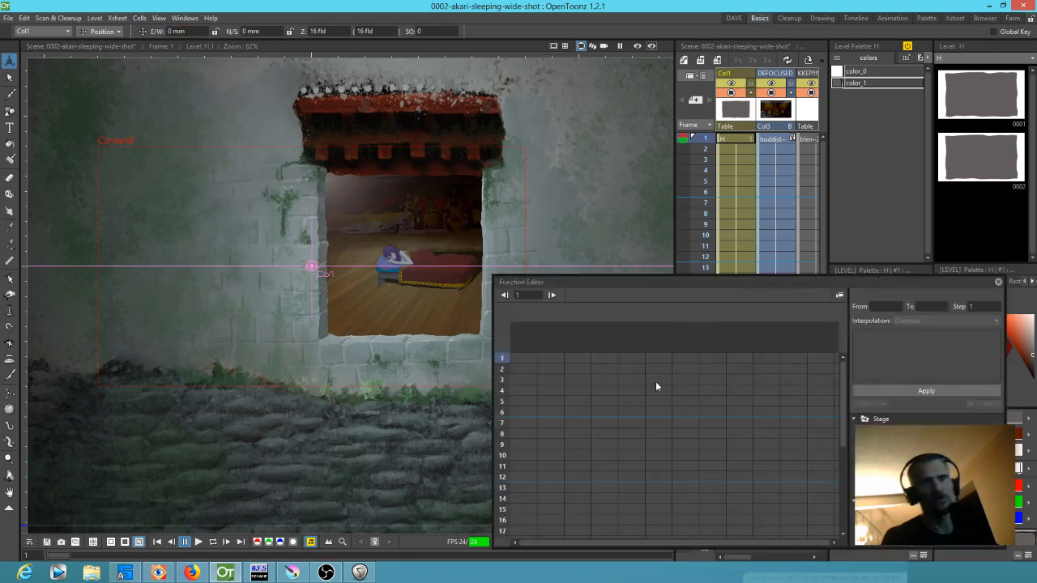
{"action": "left_click_drag", "start_coordinate": [490, 101], "coordinate": [471, 101]}
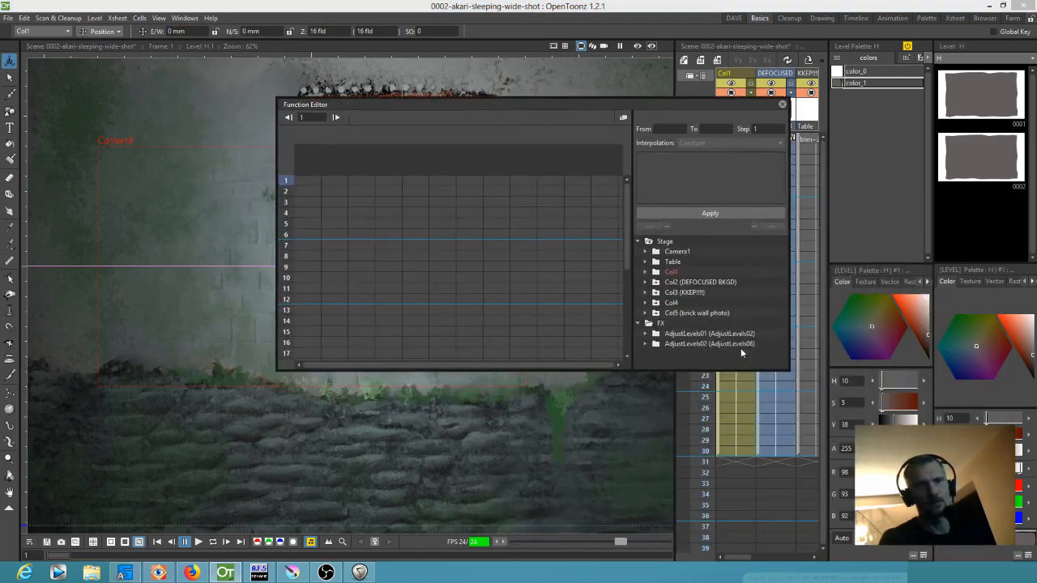
{"action": "left_click", "coordinate": [646, 272]}
{"action": "mouse_move", "coordinate": [783, 276]}
{"action": "left_mouse_down"}
{"action": "mouse_move", "coordinate": [787, 297]}
{"action": "mouse_move", "coordinate": [786, 286]}
{"action": "left_mouse_up"}
{"action": "scroll", "coordinate": [684, 265], "scroll_direction": "up", "scroll_amount": 1}
{"action": "left_click", "coordinate": [671, 263]}
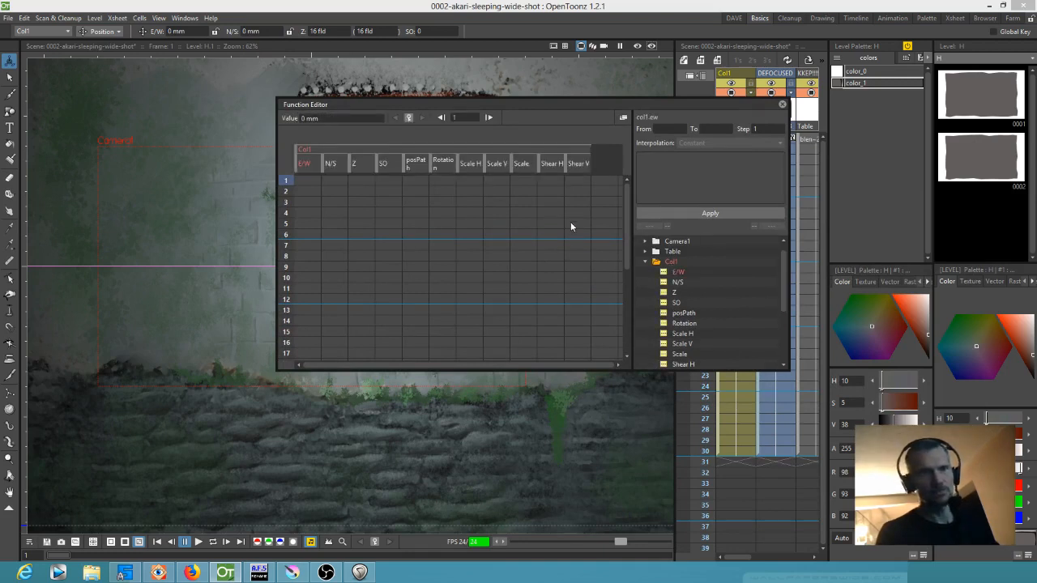
{"action": "left_click_drag", "start_coordinate": [275, 257], "coordinate": [105, 257]}
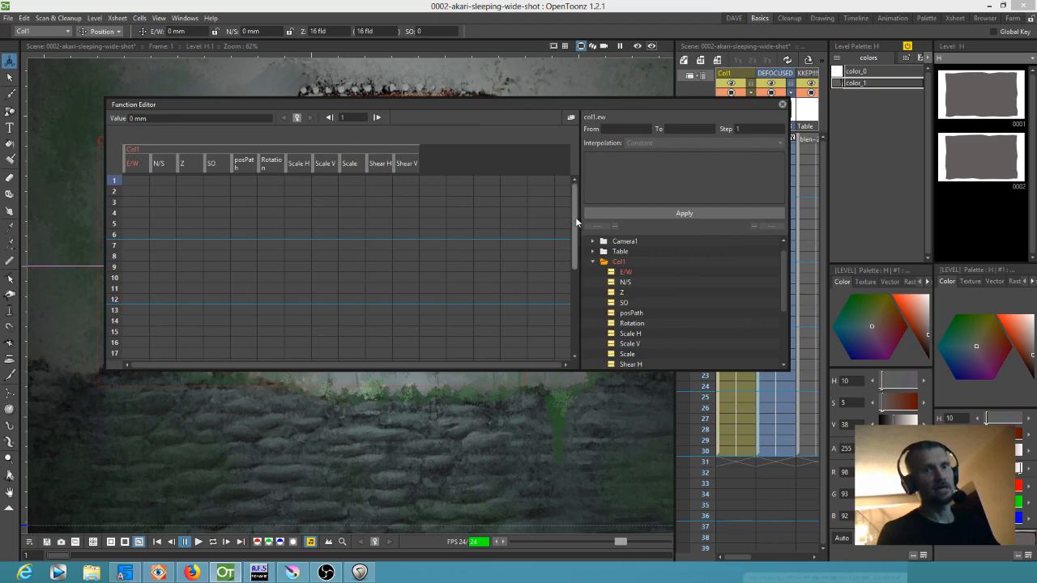
Look through the remaining columns and Camera1's channels in the Function Editor, and close it
{"action": "left_click_drag", "start_coordinate": [784, 273], "coordinate": [783, 322]}
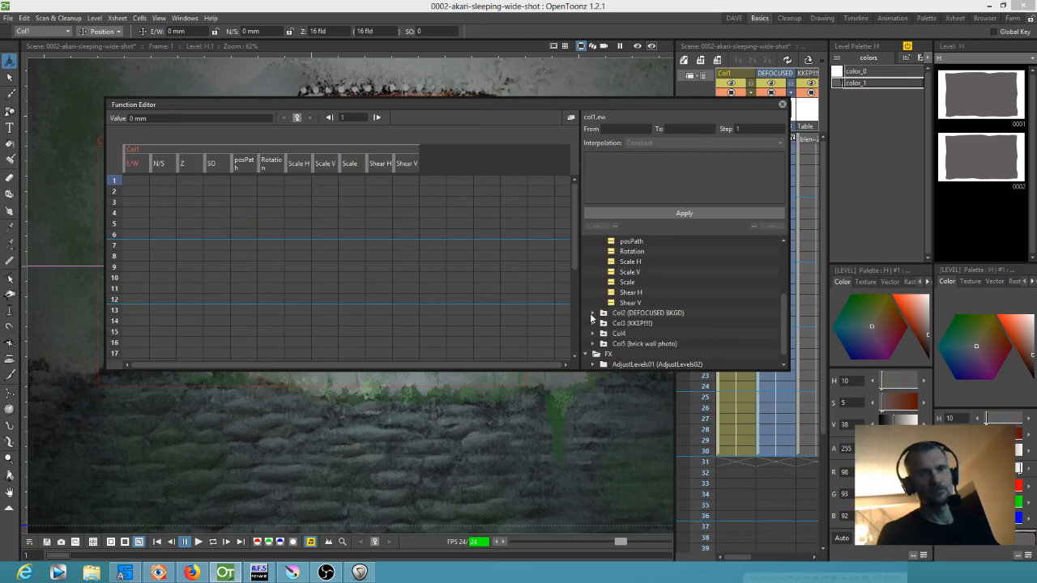
{"action": "left_click_drag", "start_coordinate": [786, 330], "coordinate": [784, 279]}
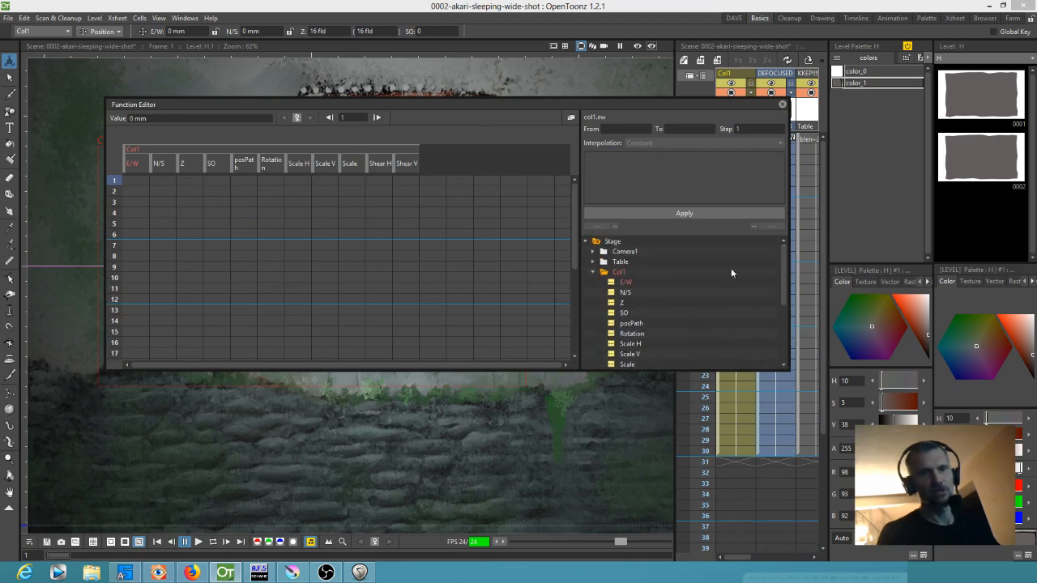
{"action": "left_click", "coordinate": [603, 253]}
{"action": "scroll", "coordinate": [700, 274], "scroll_direction": "down", "scroll_amount": 3}
{"action": "scroll", "coordinate": [698, 277], "scroll_direction": "up", "scroll_amount": 3}
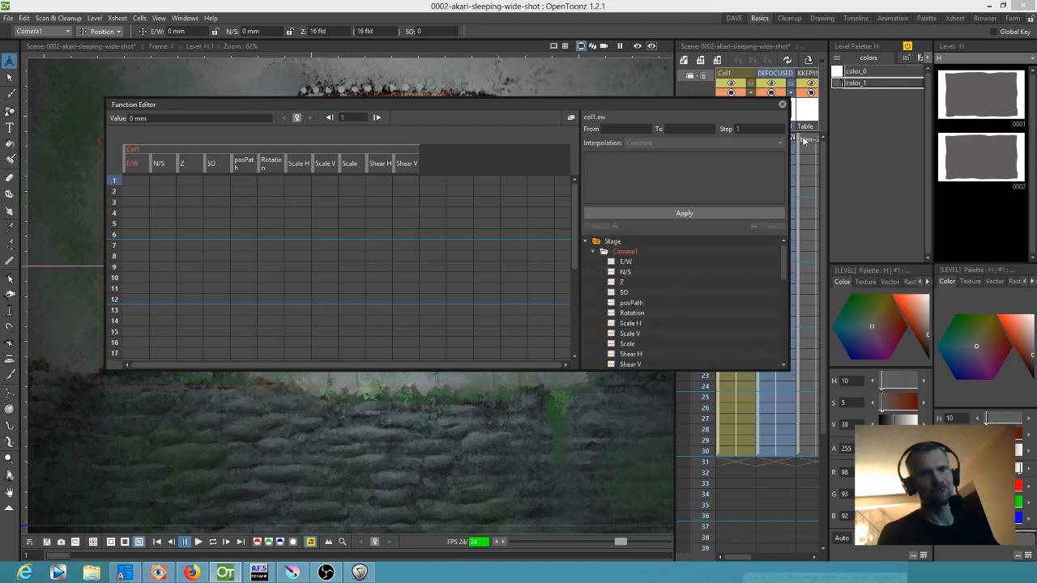
{"action": "left_click", "coordinate": [783, 106]}
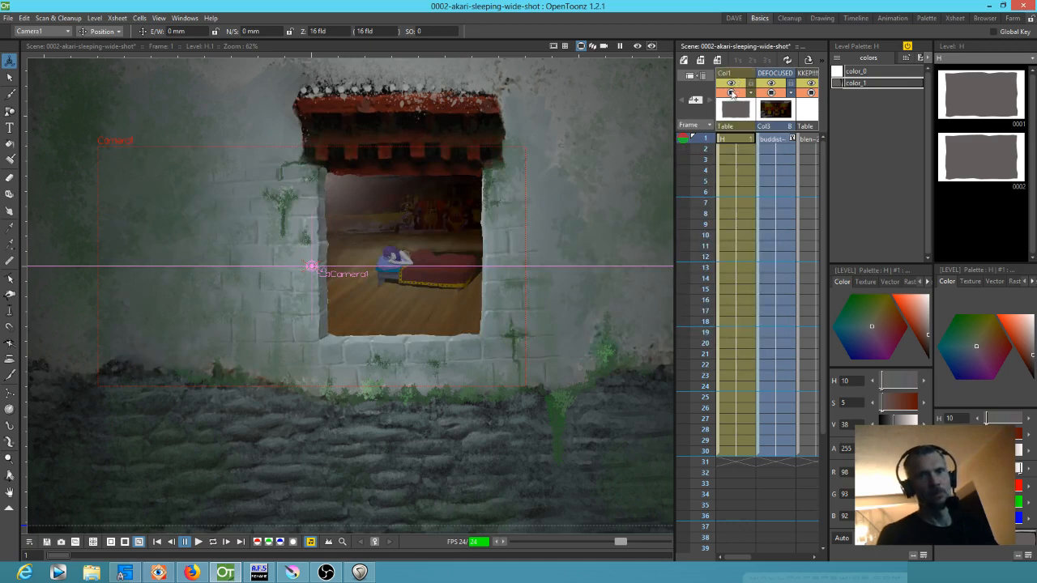
Check what Col1 contributes by toggling its camera visibility, viewing drawing 0002 of level H and previewing frame 1
{"action": "left_click", "coordinate": [730, 92]}
{"action": "left_click", "coordinate": [730, 93]}
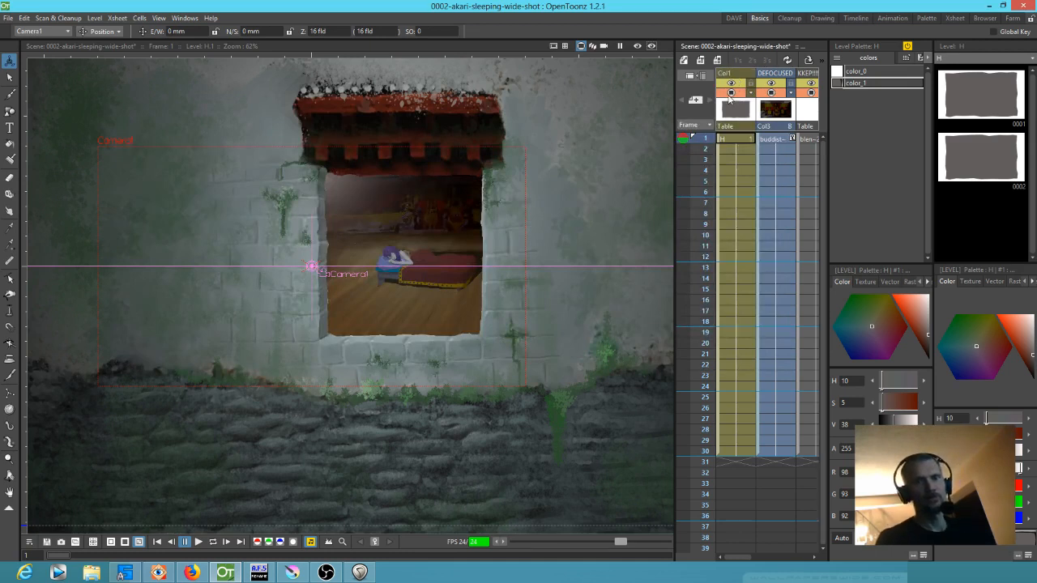
{"action": "left_click", "coordinate": [730, 93]}
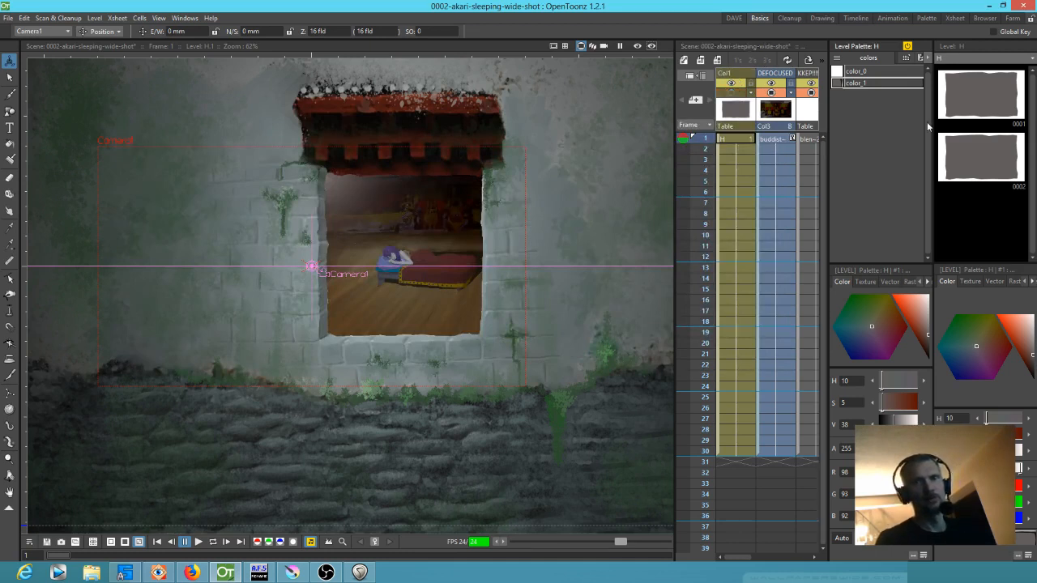
{"action": "left_click", "coordinate": [969, 148]}
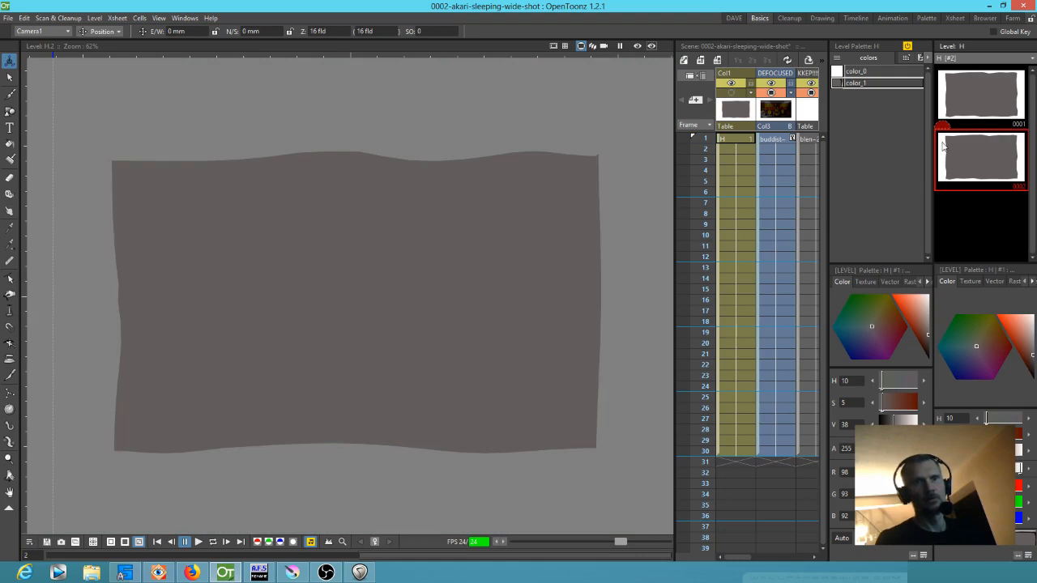
{"action": "left_click", "coordinate": [732, 92]}
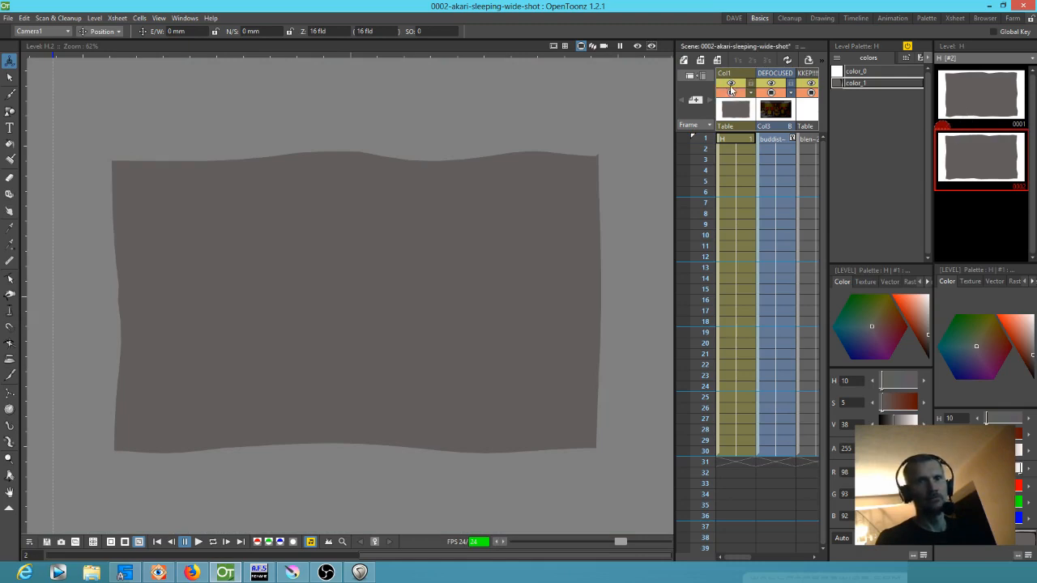
{"action": "left_click", "coordinate": [732, 140]}
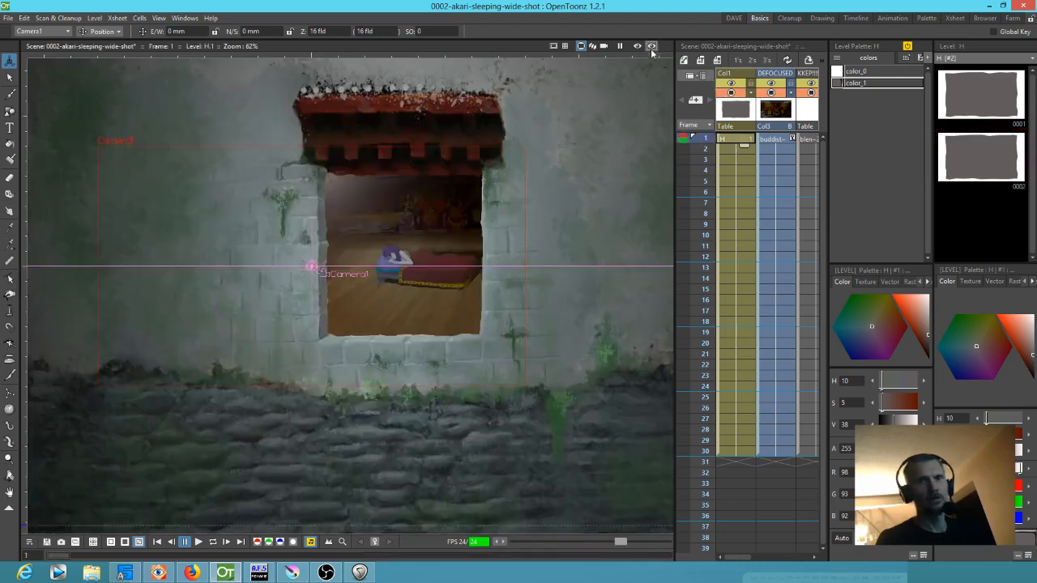
{"action": "left_click", "coordinate": [638, 46]}
{"action": "left_click", "coordinate": [638, 46]}
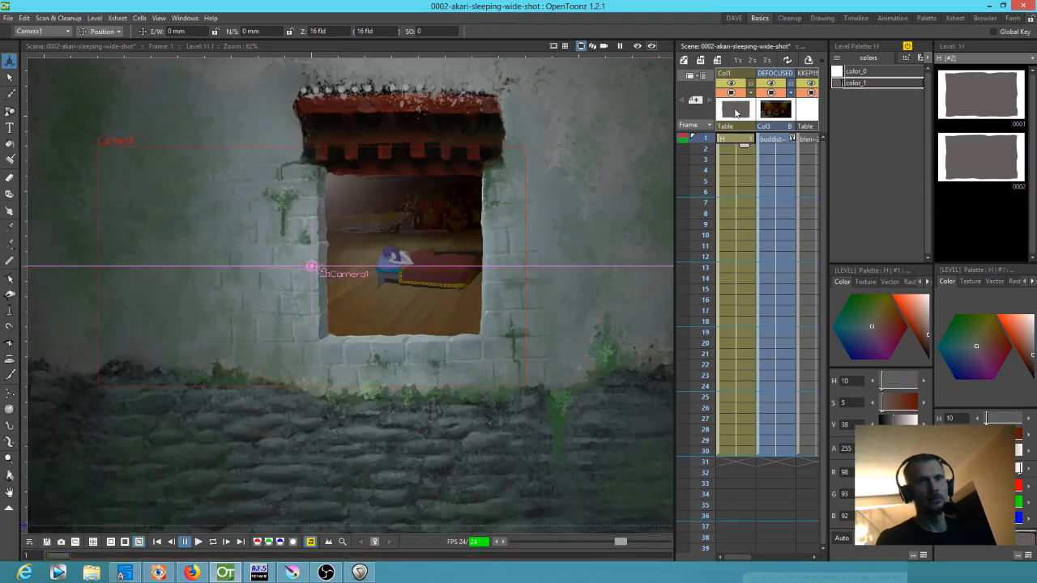
Delete the Col1 column holding level H, and save the scene
{"action": "left_click", "coordinate": [733, 114]}
{"action": "key", "text": "Delete"}
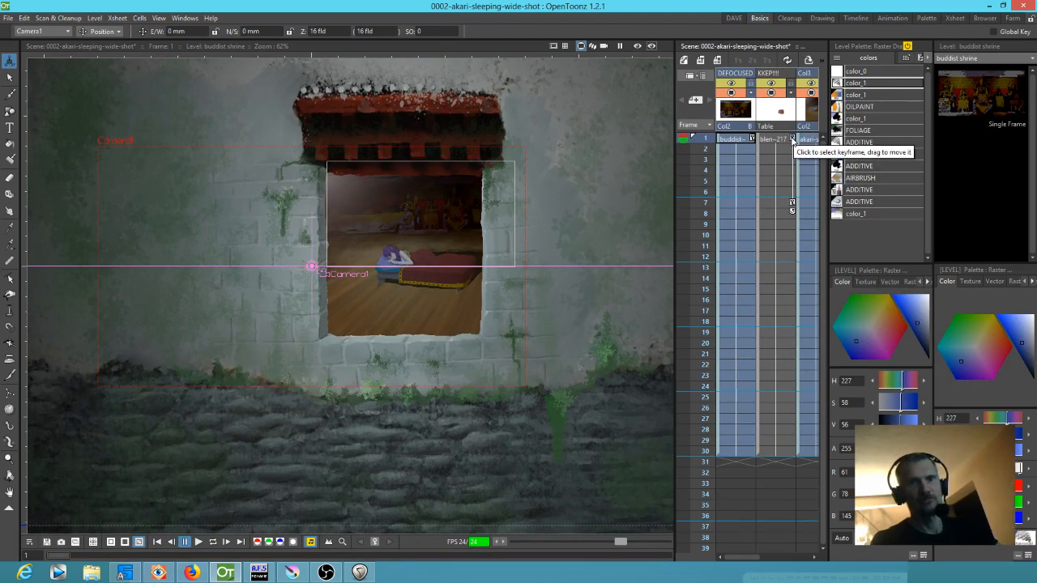
{"action": "left_click", "coordinate": [8, 17]}
{"action": "key", "text": "Escape"}
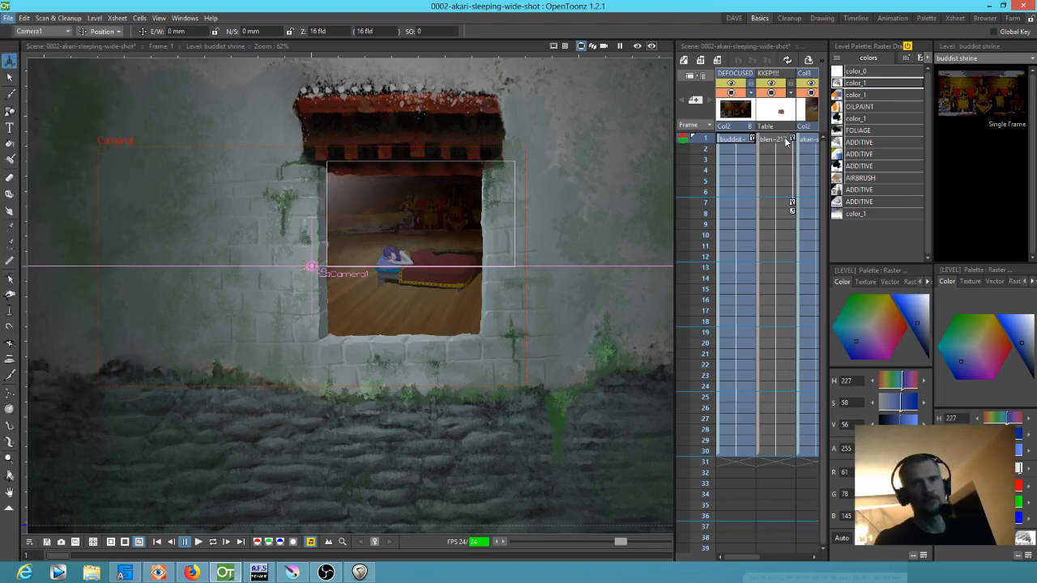
{"action": "left_click", "coordinate": [744, 141]}
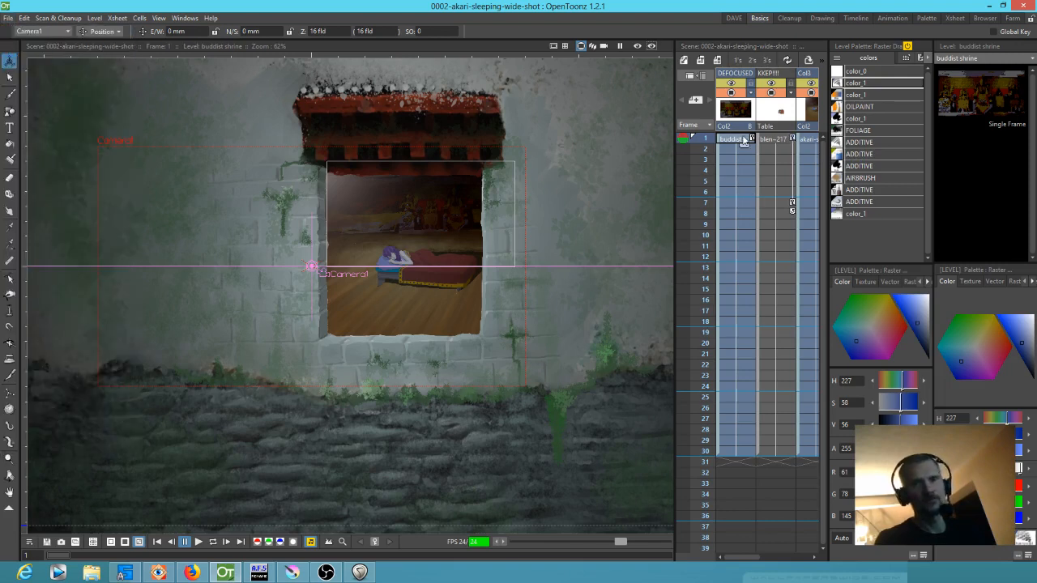
Try shifting the KKEP!!! column's first keyframe from frame 1 to frame 5, and move it back to frame 1
{"action": "mouse_move", "coordinate": [708, 143]}
{"action": "left_mouse_down"}
{"action": "mouse_move", "coordinate": [707, 184]}
{"action": "mouse_move", "coordinate": [712, 118]}
{"action": "left_mouse_up"}
{"action": "left_click", "coordinate": [793, 141]}
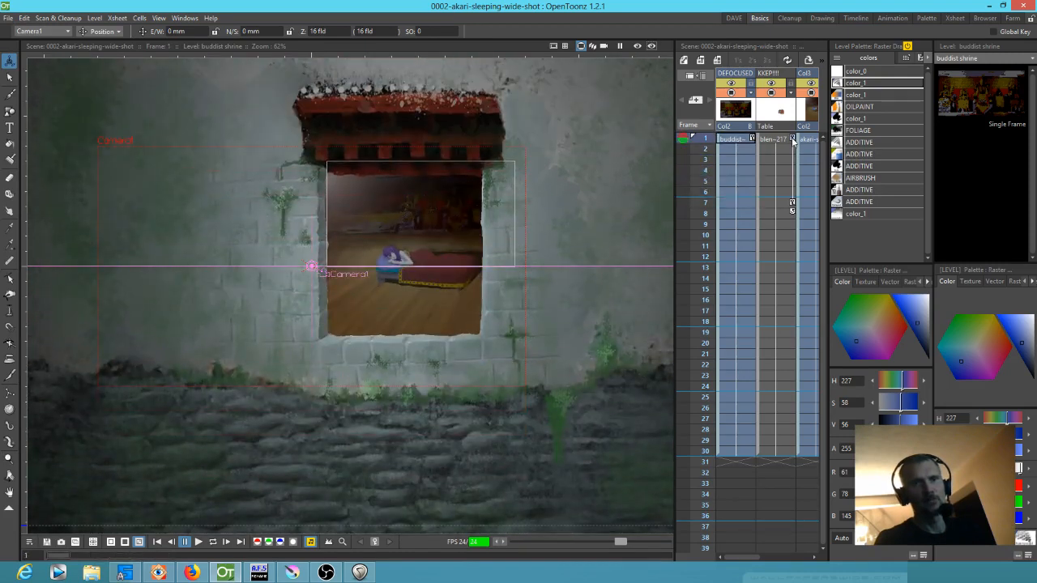
{"action": "left_click_drag", "start_coordinate": [793, 140], "coordinate": [793, 164]}
{"action": "mouse_move", "coordinate": [703, 140]}
{"action": "left_mouse_down"}
{"action": "mouse_move", "coordinate": [702, 200]}
{"action": "mouse_move", "coordinate": [713, 95]}
{"action": "left_mouse_up"}
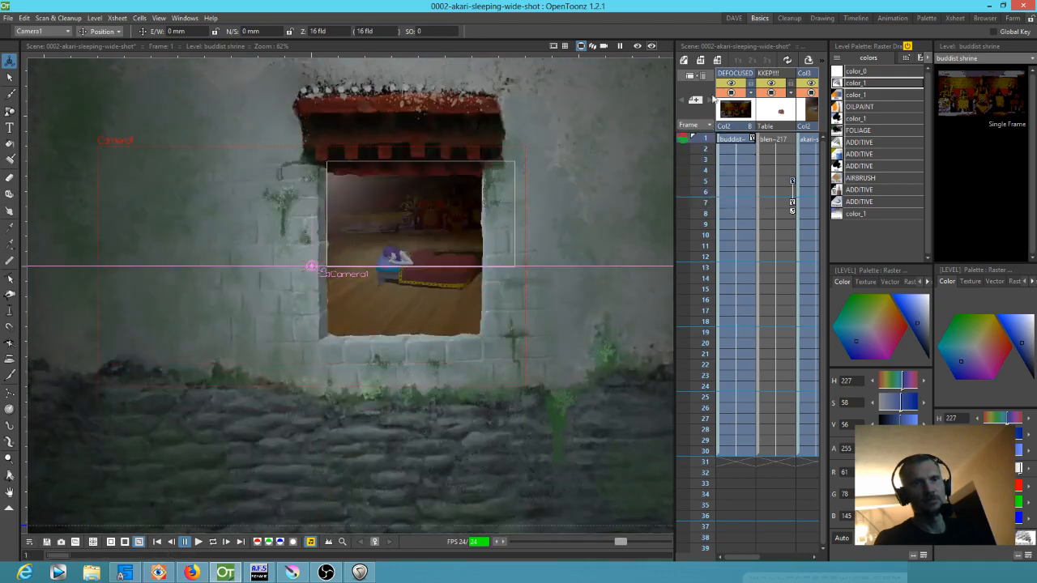
{"action": "left_click_drag", "start_coordinate": [792, 182], "coordinate": [793, 142]}
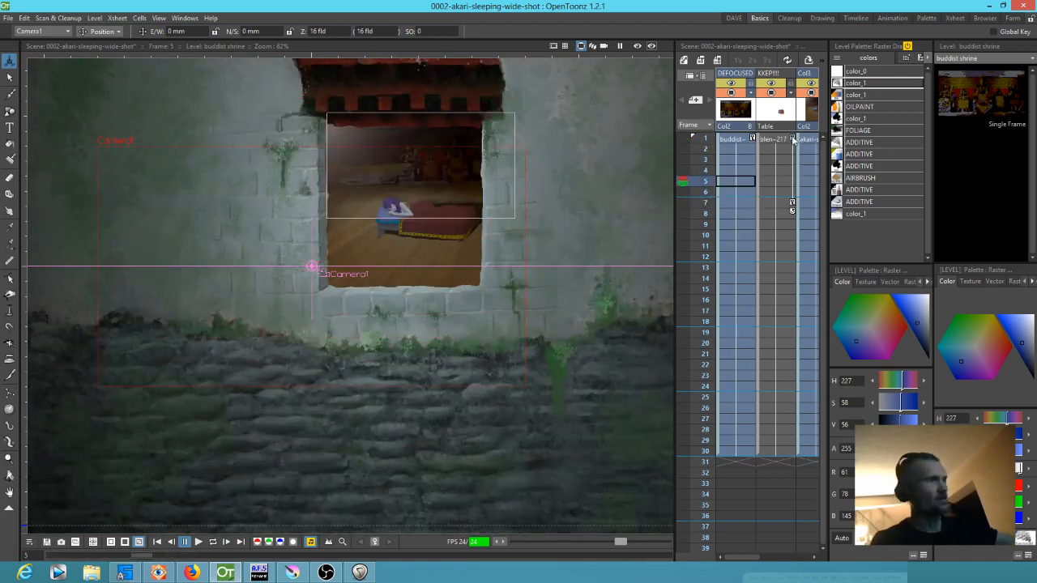
Delete the KKEP!!! column's keyframes at frames 1 and 7, and return to frame 1
{"action": "left_click", "coordinate": [793, 141]}
{"action": "key", "text": "Delete"}
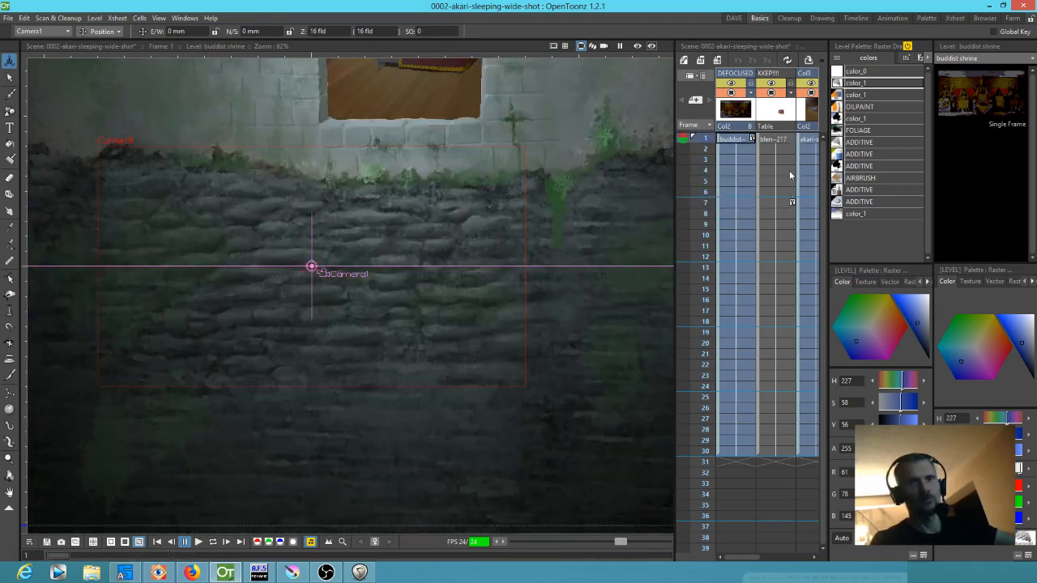
{"action": "scroll", "coordinate": [604, 184], "scroll_direction": "up", "scroll_amount": 1}
{"action": "scroll", "coordinate": [603, 184], "scroll_direction": "up", "scroll_amount": 1}
{"action": "scroll", "coordinate": [604, 185], "scroll_direction": "down", "scroll_amount": 3}
{"action": "left_click_drag", "start_coordinate": [603, 185], "coordinate": [561, 342]}
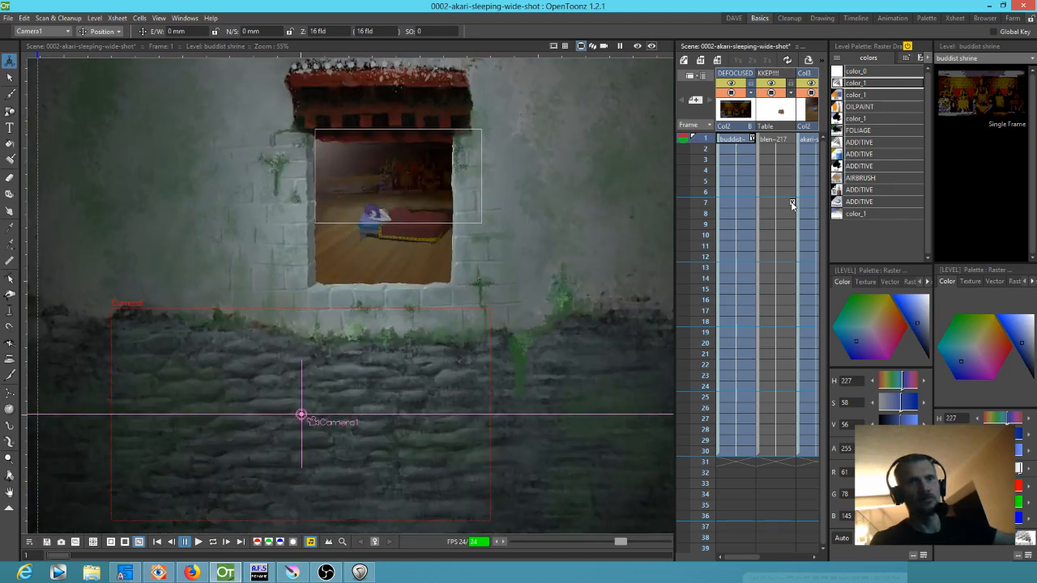
{"action": "left_click", "coordinate": [792, 203]}
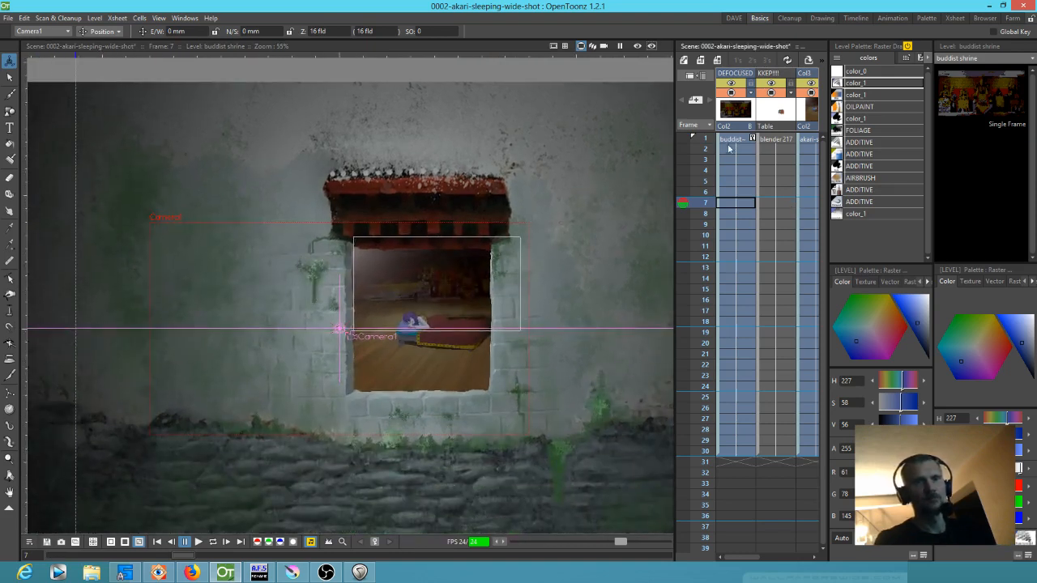
{"action": "left_click", "coordinate": [728, 140]}
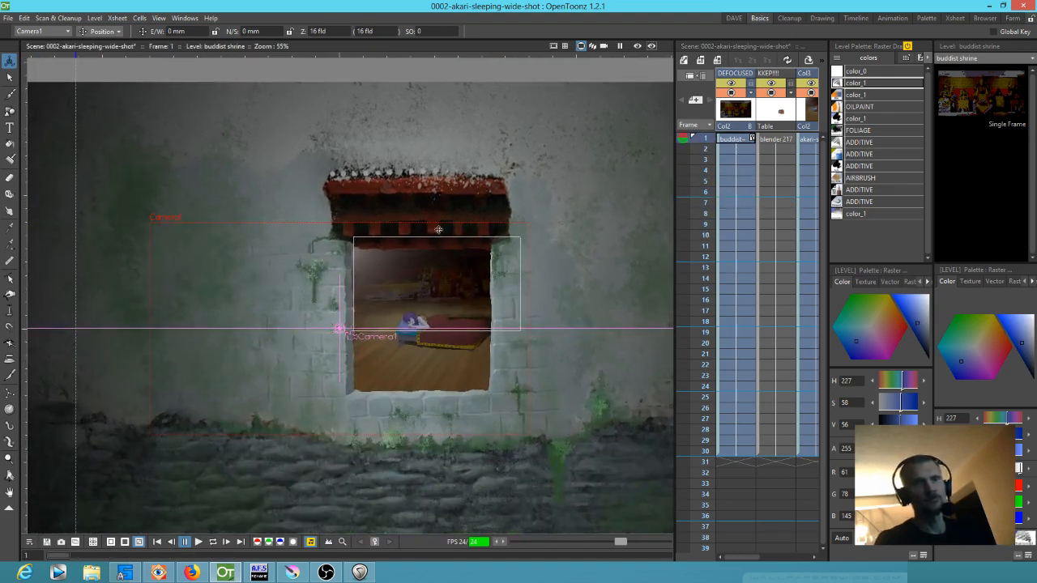
Try moving Camera1 about 6 mm along E/W at frame 1, and undo the move
{"action": "left_click", "coordinate": [737, 141]}
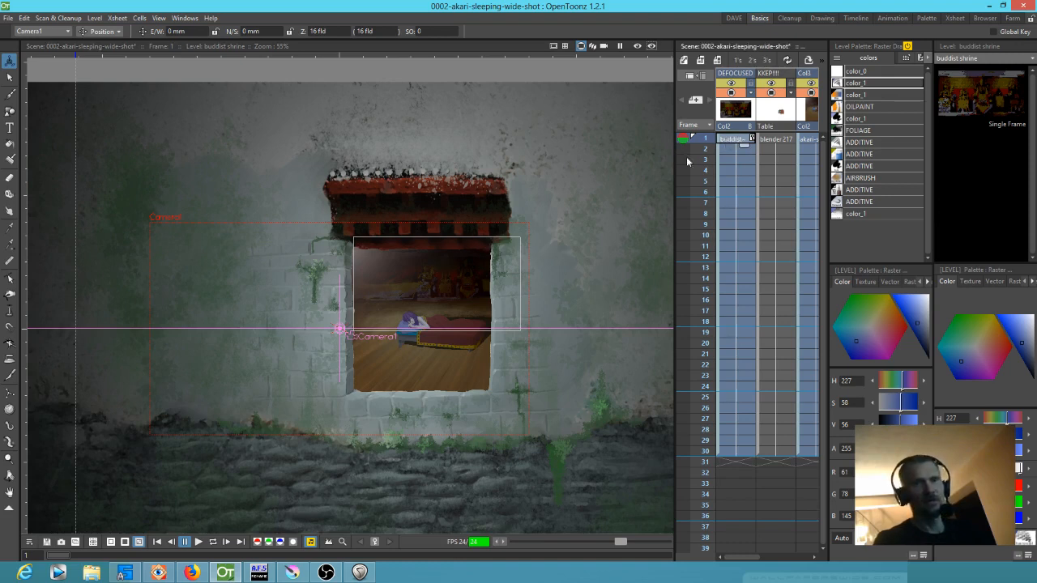
{"action": "left_click_drag", "start_coordinate": [596, 211], "coordinate": [602, 212]}
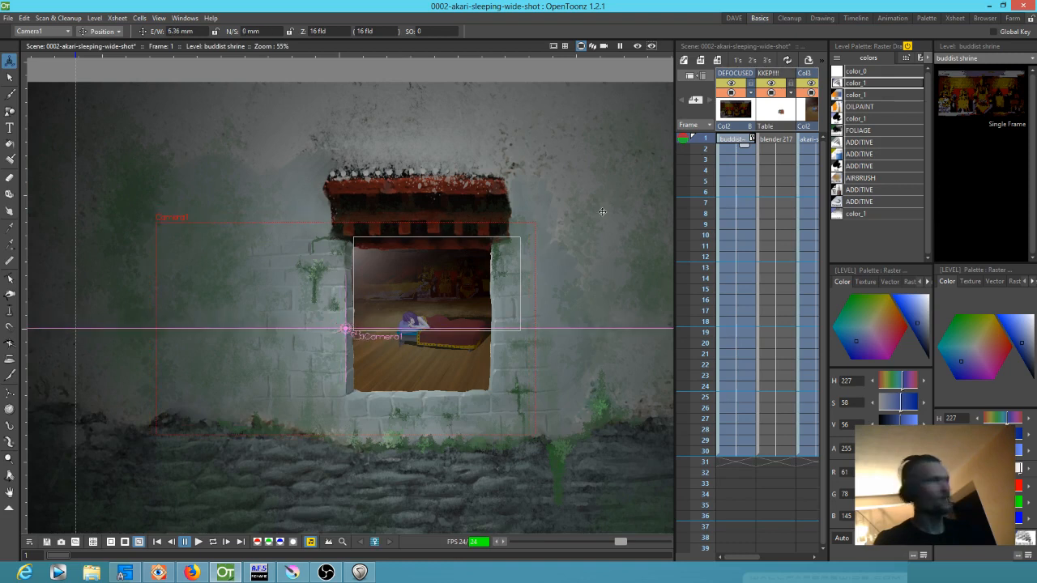
{"action": "key", "text": "ctrl+z"}
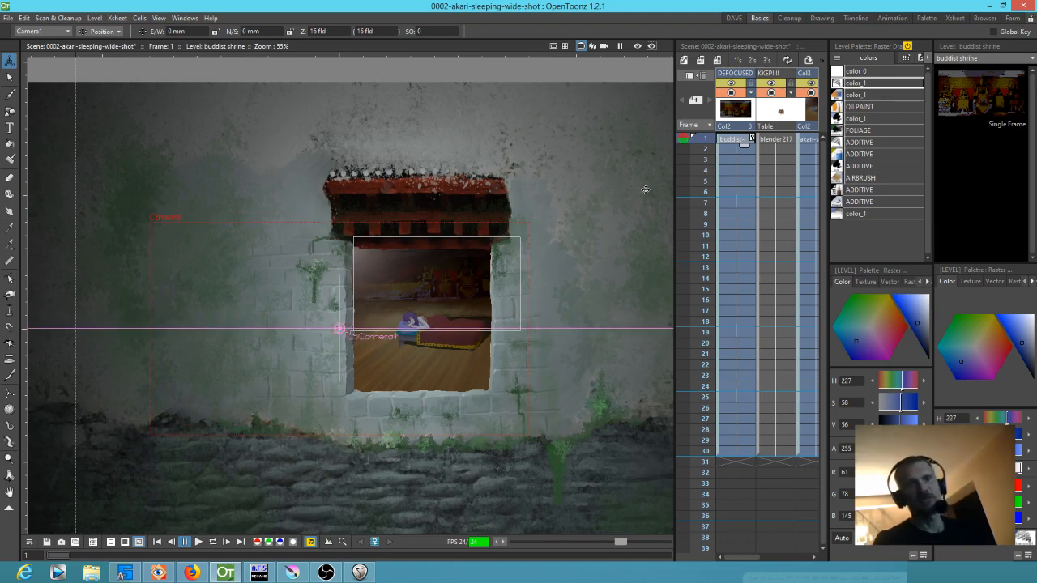
Open the Stage Schematic, select the KKEP!!! node, and toggle that column's camera visibility to see what it contributes
{"action": "key", "text": "shift+s"}
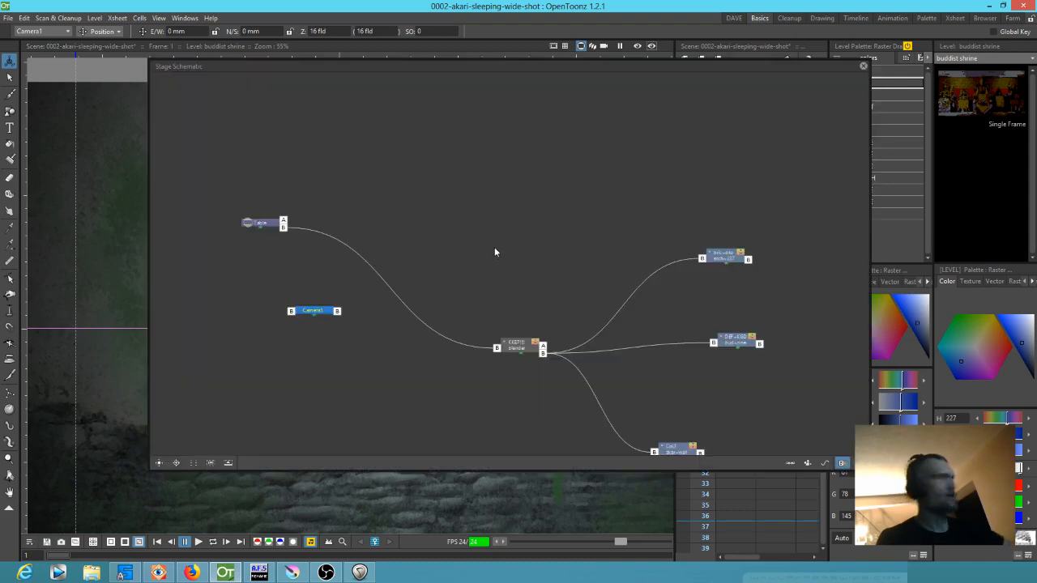
{"action": "left_click_drag", "start_coordinate": [541, 350], "coordinate": [453, 219]}
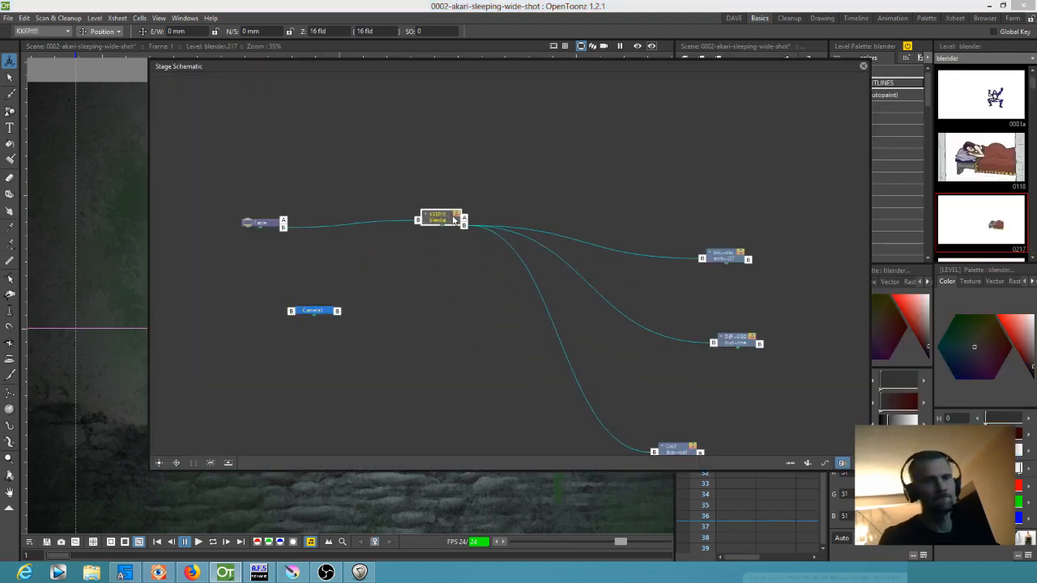
{"action": "left_click_drag", "start_coordinate": [422, 67], "coordinate": [491, 362]}
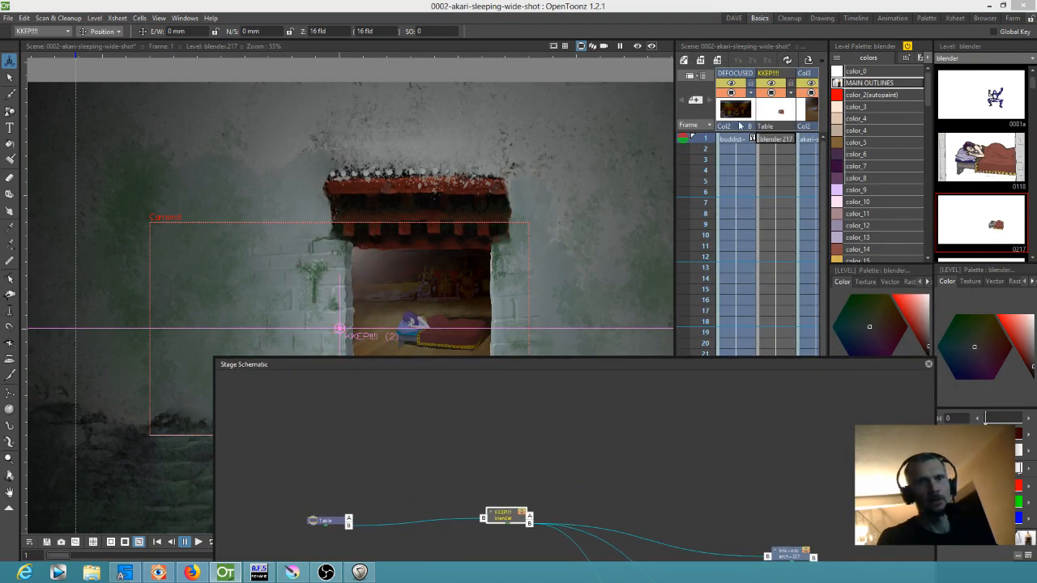
{"action": "left_click", "coordinate": [771, 95]}
{"action": "left_click", "coordinate": [771, 96]}
{"action": "left_click", "coordinate": [772, 96]}
{"action": "left_click", "coordinate": [772, 95]}
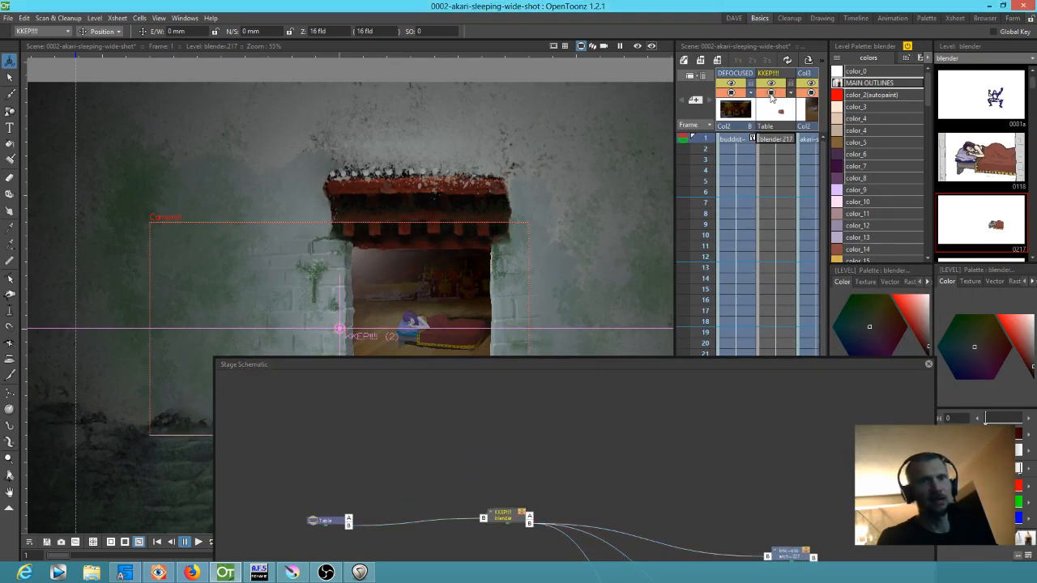
Examine how the KKEP!!! node links the Table to the other columns in the Stage Schematic, and close it
{"action": "left_click_drag", "start_coordinate": [640, 497], "coordinate": [624, 410]}
{"action": "left_click_drag", "start_coordinate": [492, 436], "coordinate": [449, 442]}
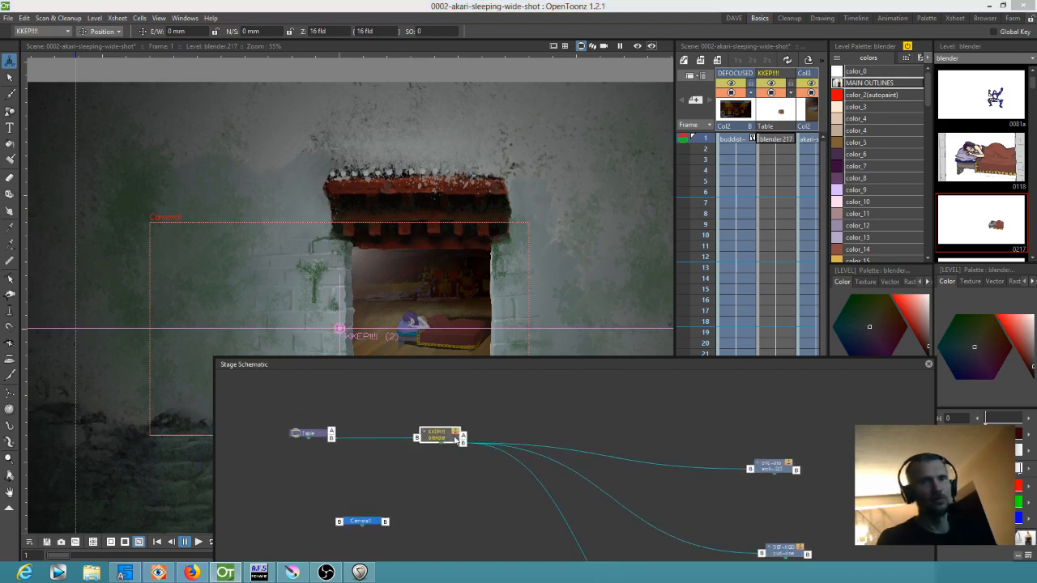
{"action": "left_click_drag", "start_coordinate": [688, 429], "coordinate": [687, 422]}
{"action": "left_click_drag", "start_coordinate": [648, 365], "coordinate": [640, 174]}
{"action": "mouse_move", "coordinate": [432, 241]}
{"action": "left_mouse_down"}
{"action": "mouse_move", "coordinate": [412, 262]}
{"action": "mouse_move", "coordinate": [419, 254]}
{"action": "left_mouse_up"}
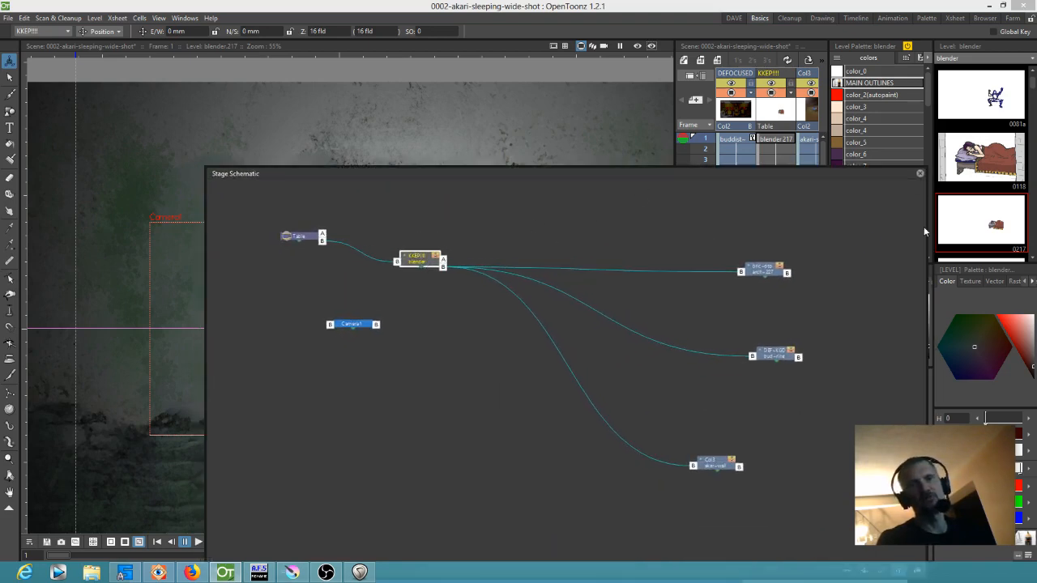
{"action": "left_click", "coordinate": [920, 174]}
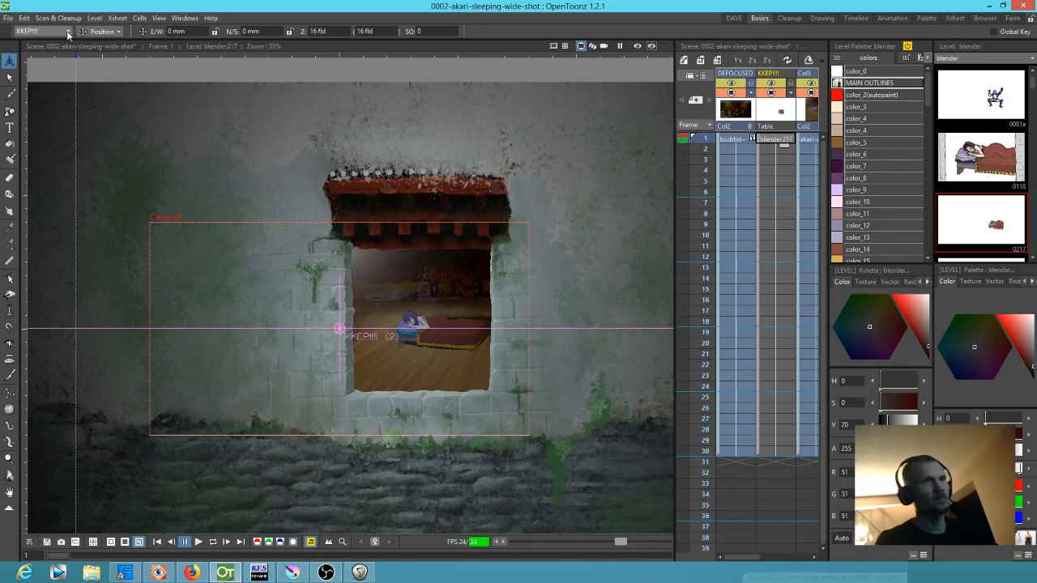
Switch to the camera view and scale the KKEP!!! column down to about 38% at frame 1
{"action": "left_click", "coordinate": [101, 30]}
{"action": "left_click", "coordinate": [99, 60]}
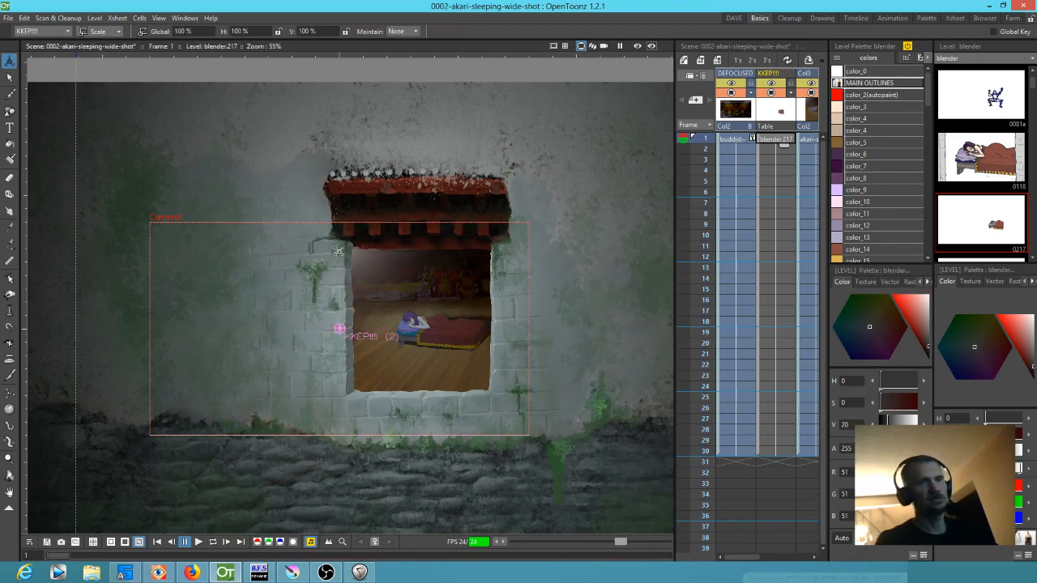
{"action": "left_click", "coordinate": [603, 46]}
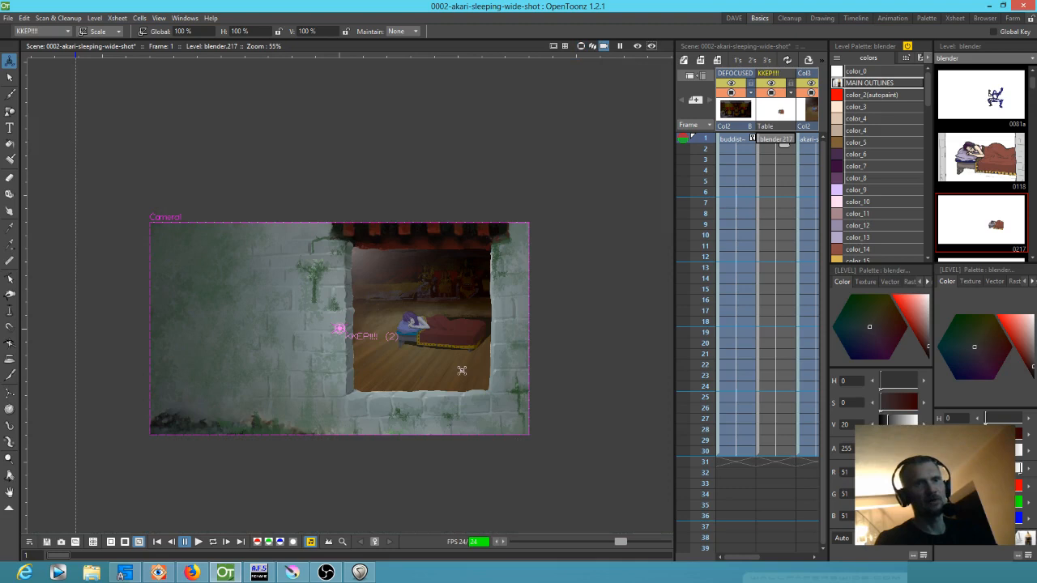
{"action": "scroll", "coordinate": [462, 370], "scroll_direction": "up", "scroll_amount": 2}
{"action": "left_click_drag", "start_coordinate": [463, 354], "coordinate": [373, 389]}
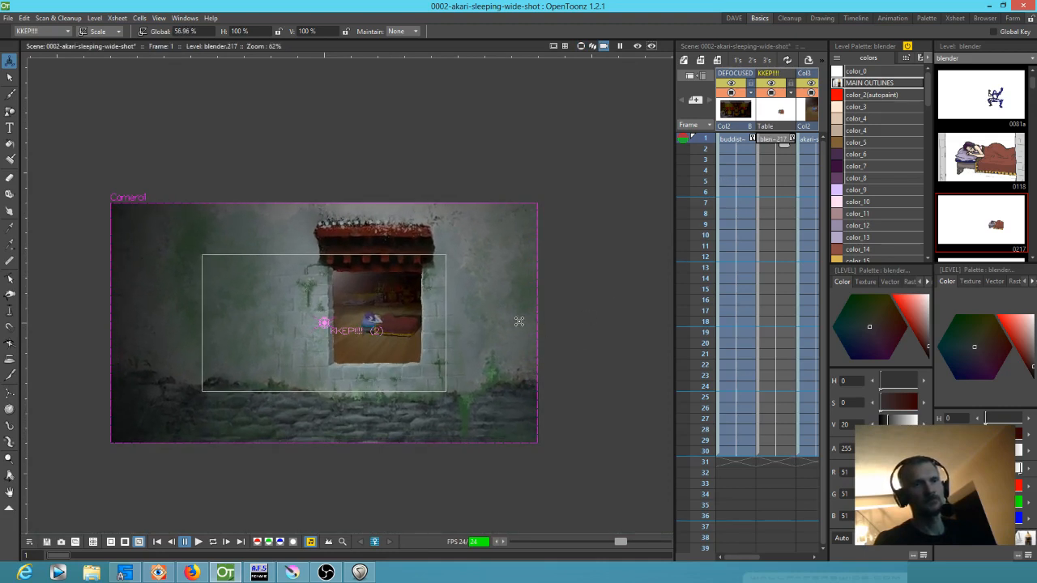
{"action": "left_click_drag", "start_coordinate": [395, 328], "coordinate": [368, 344]}
Move the KKEP!!! column to about -18.5 mm E/W and 14.9 mm N/S, and enlarge it to about 43.6%
{"action": "left_click", "coordinate": [112, 31]}
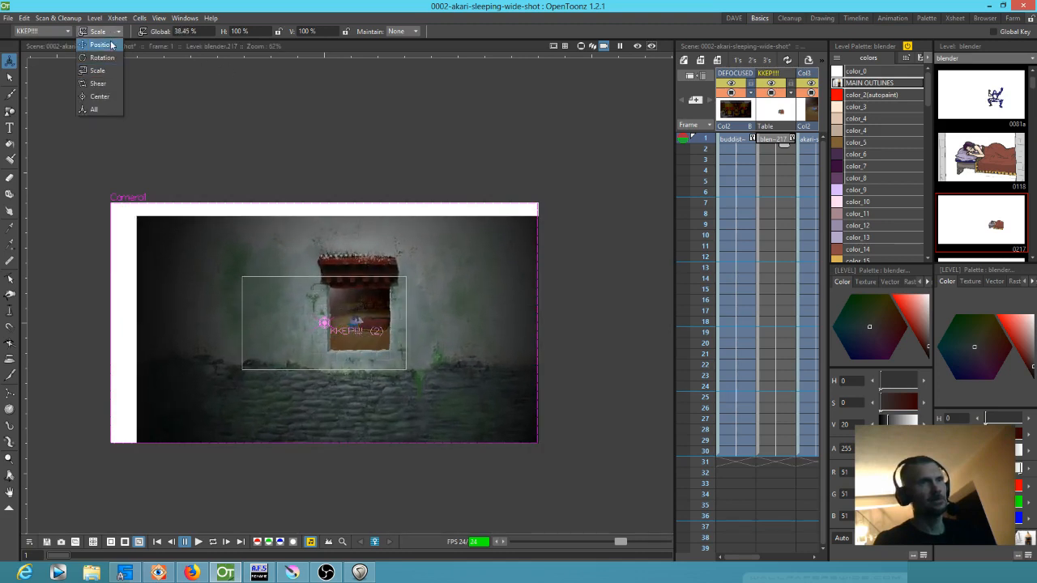
{"action": "left_click", "coordinate": [112, 44]}
{"action": "left_click_drag", "start_coordinate": [392, 367], "coordinate": [371, 353]}
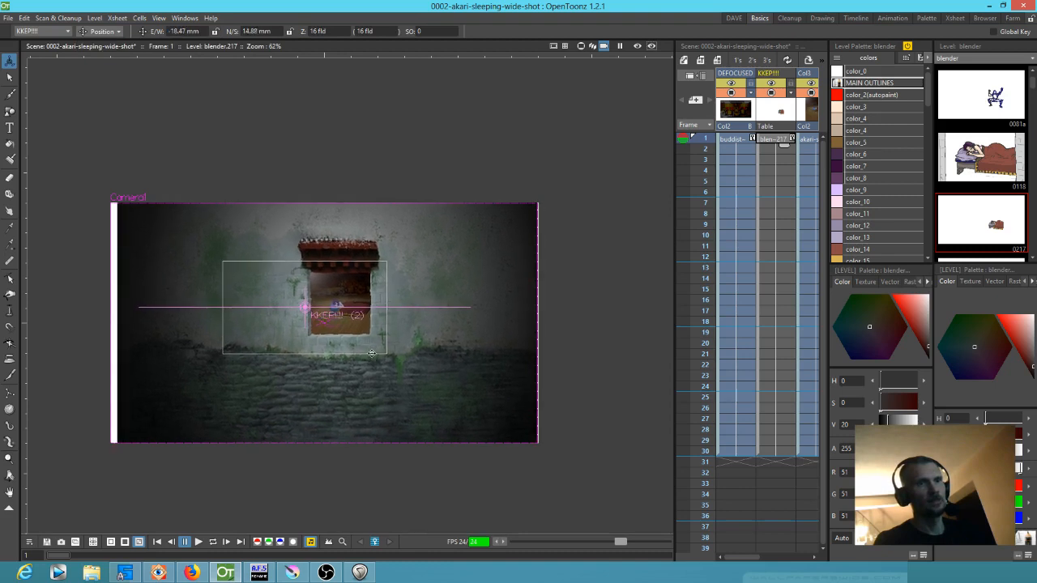
{"action": "left_click", "coordinate": [103, 32]}
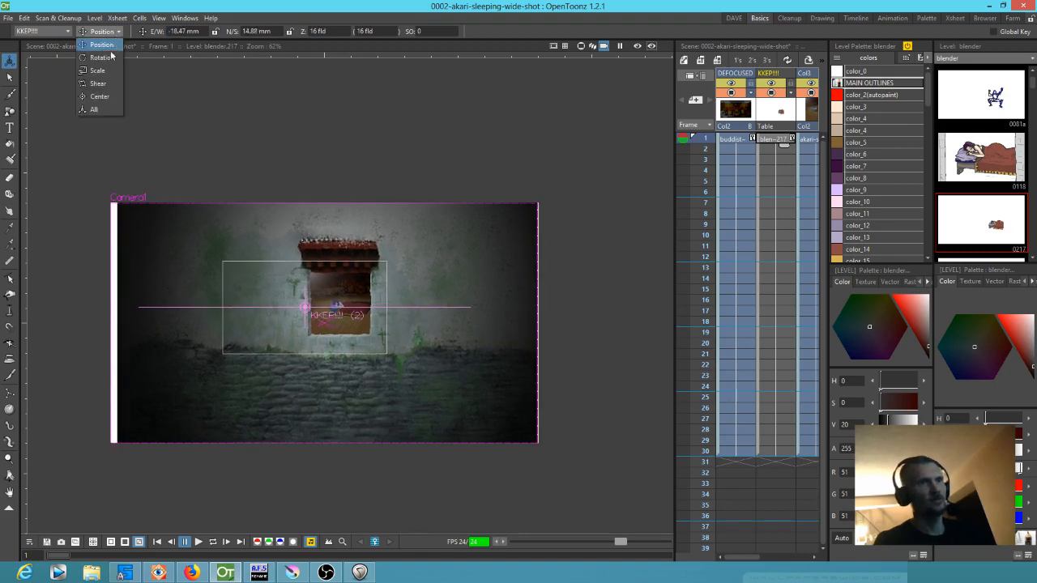
{"action": "left_click", "coordinate": [105, 71]}
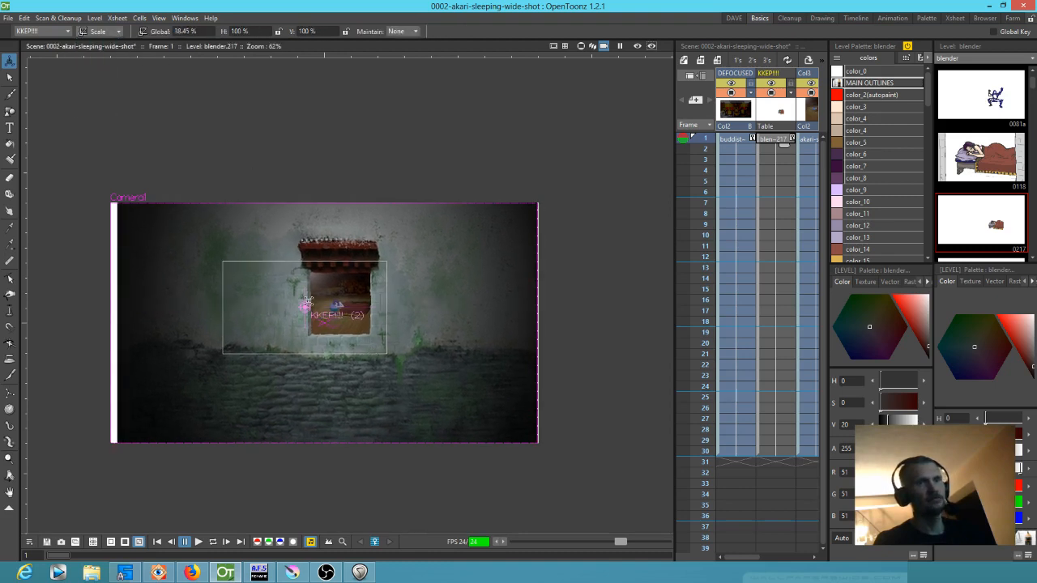
{"action": "left_click_drag", "start_coordinate": [353, 385], "coordinate": [363, 397]}
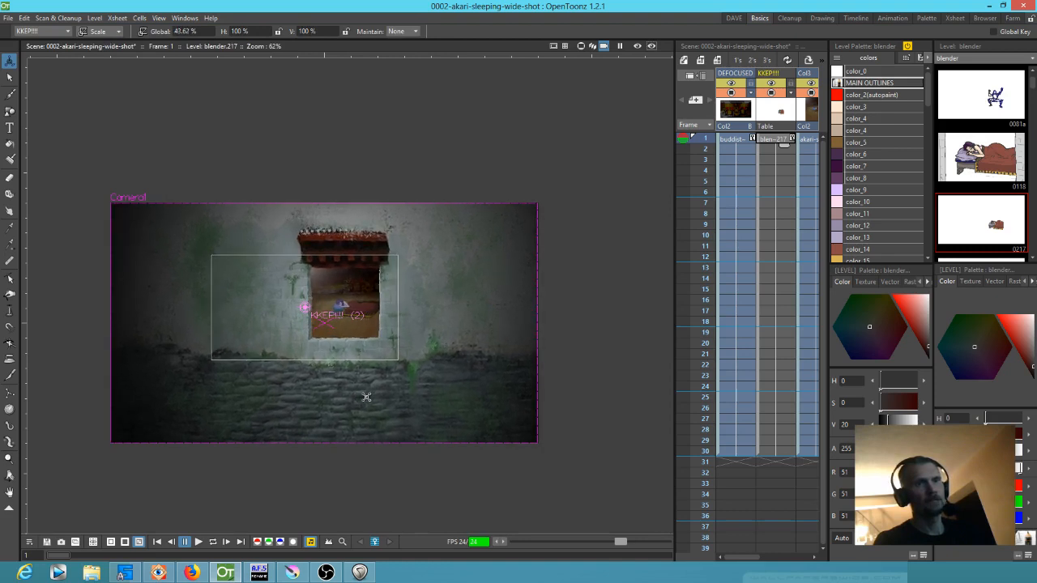
Widen the Xsheet and extend the frame 30 cells of all four columns to frame 144
{"action": "left_click", "coordinate": [704, 161]}
{"action": "mouse_move", "coordinate": [704, 168]}
{"action": "left_mouse_down"}
{"action": "mouse_move", "coordinate": [705, 350]}
{"action": "mouse_move", "coordinate": [702, 152]}
{"action": "mouse_move", "coordinate": [683, 451]}
{"action": "left_mouse_up"}
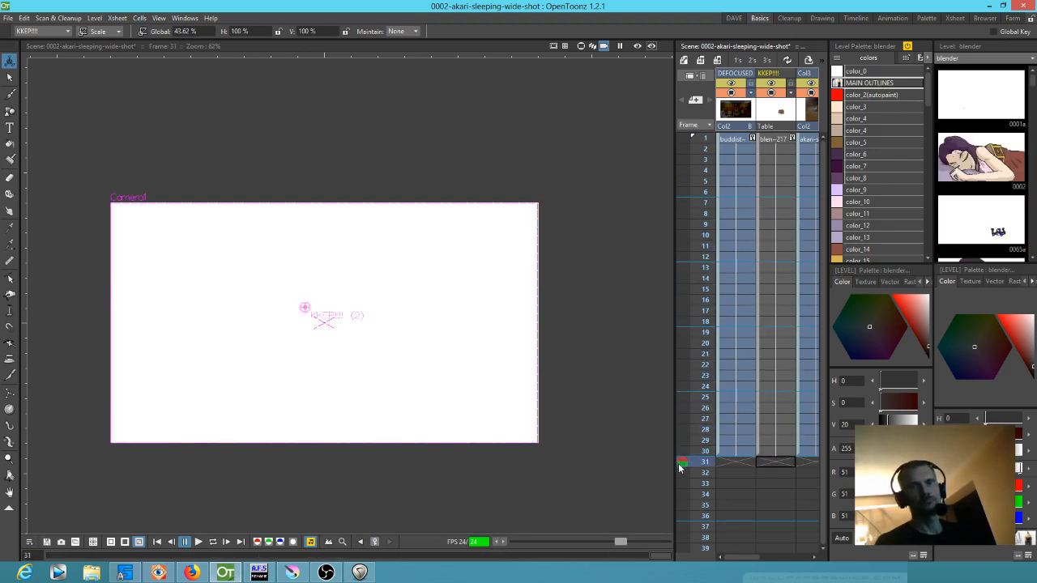
{"action": "left_click", "coordinate": [729, 454]}
{"action": "left_click_drag", "start_coordinate": [761, 413], "coordinate": [708, 294]}
{"action": "scroll", "coordinate": [772, 319], "scroll_direction": "down", "scroll_amount": 2}
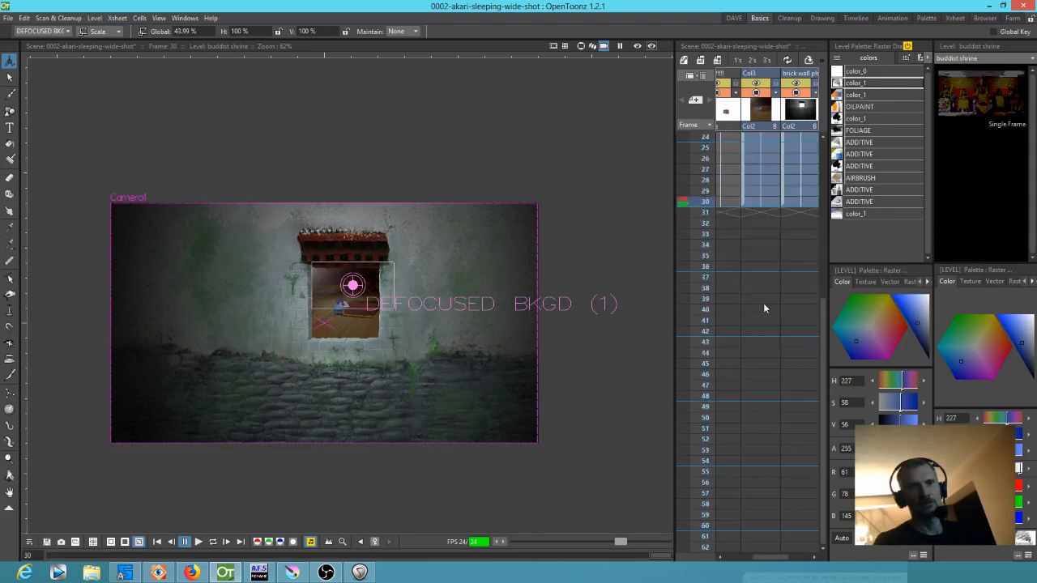
{"action": "scroll", "coordinate": [762, 303], "scroll_direction": "up", "scroll_amount": 3}
{"action": "left_click_drag", "start_coordinate": [674, 312], "coordinate": [533, 308]}
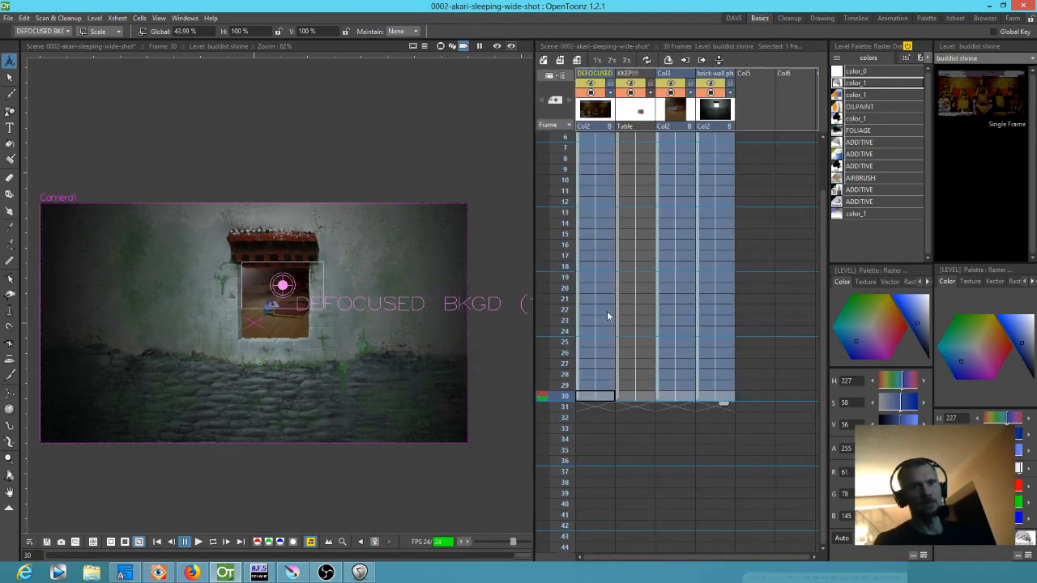
{"action": "scroll", "coordinate": [775, 308], "scroll_direction": "down", "scroll_amount": 1}
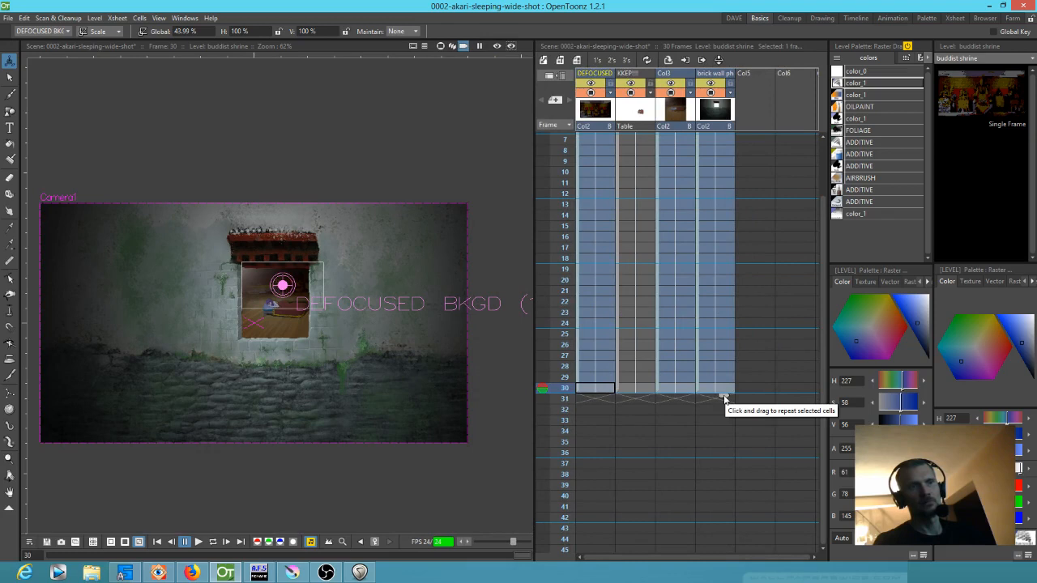
{"action": "left_click_drag", "start_coordinate": [725, 399], "coordinate": [723, 456]}
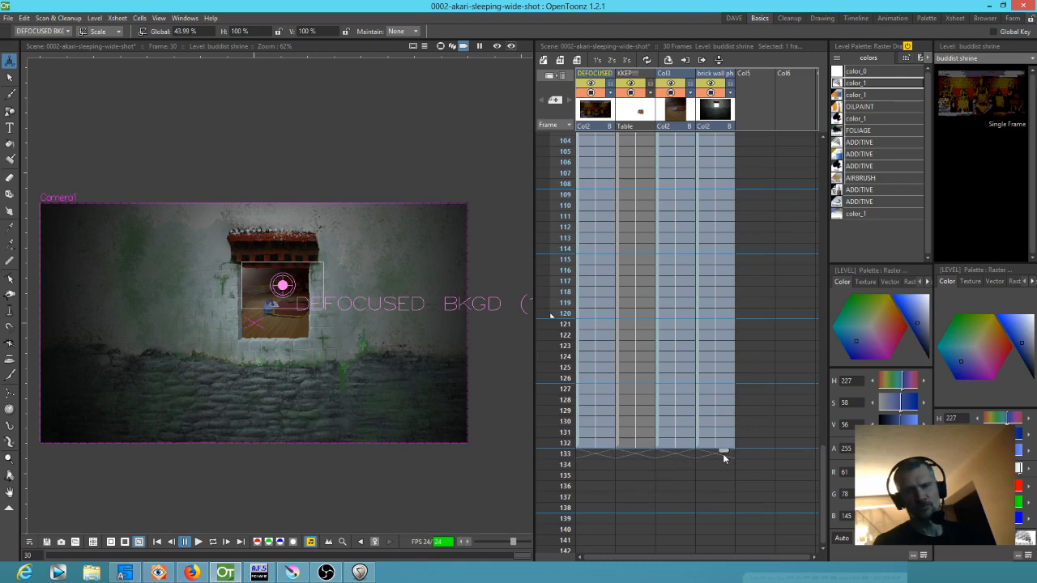
{"action": "left_click_drag", "start_coordinate": [725, 458], "coordinate": [723, 512]}
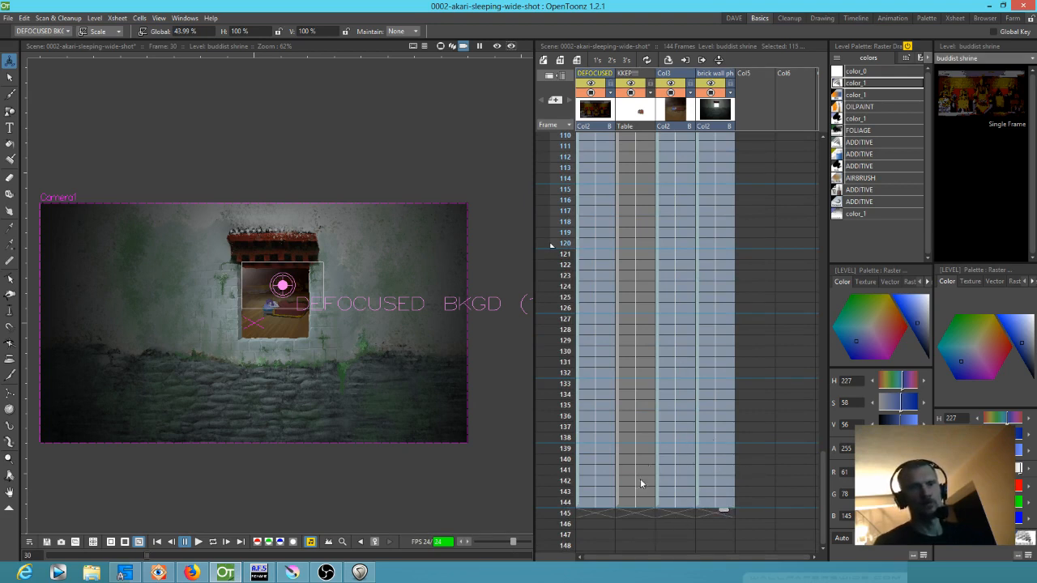
Scale the KKEP!!! column to about 49.4% at frame 144, and play the shot with preview on
{"action": "left_click", "coordinate": [634, 504]}
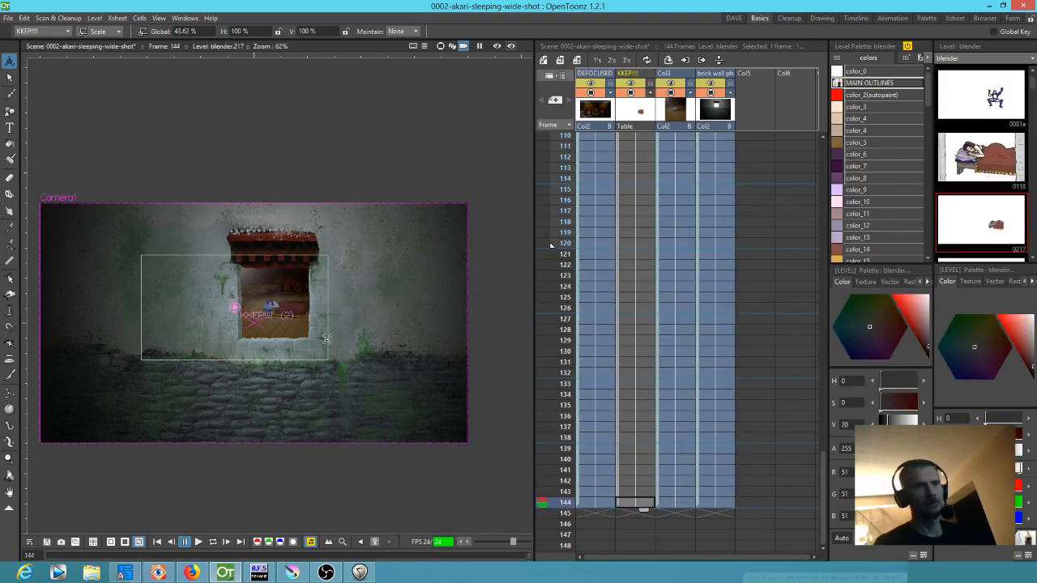
{"action": "left_click_drag", "start_coordinate": [329, 339], "coordinate": [341, 338]}
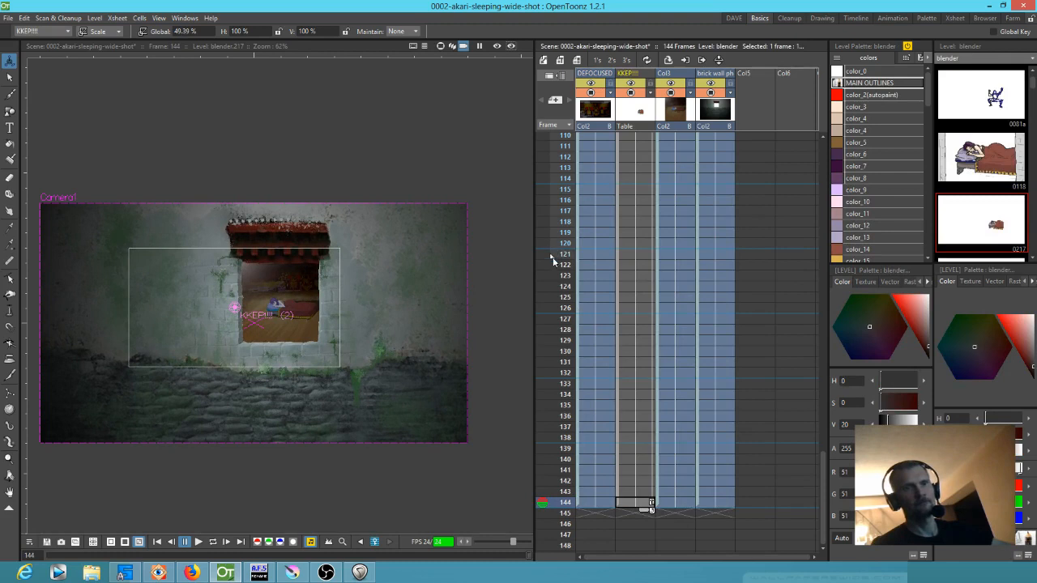
{"action": "left_click", "coordinate": [498, 46]}
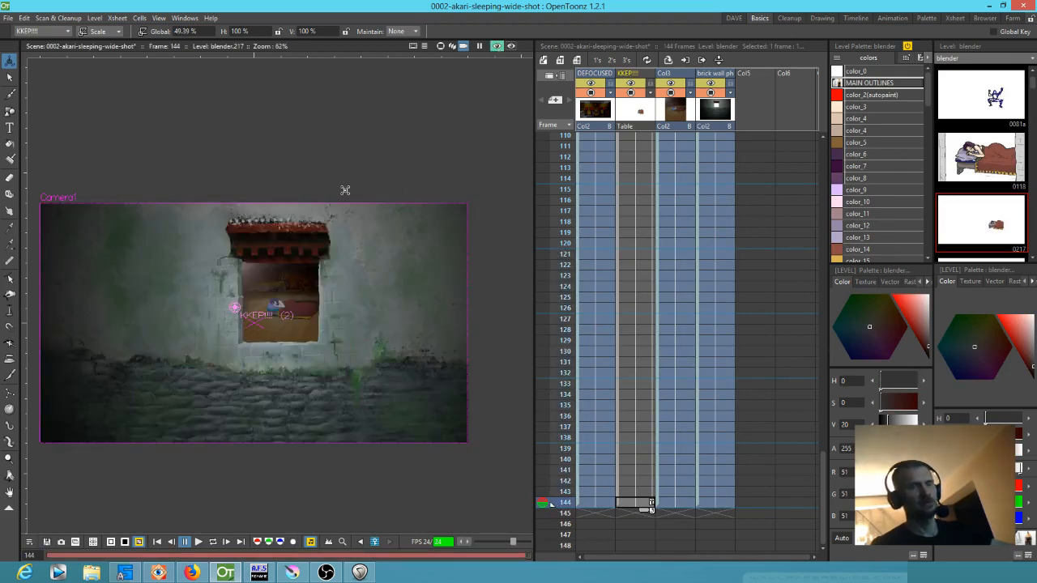
{"action": "key", "text": "l"}
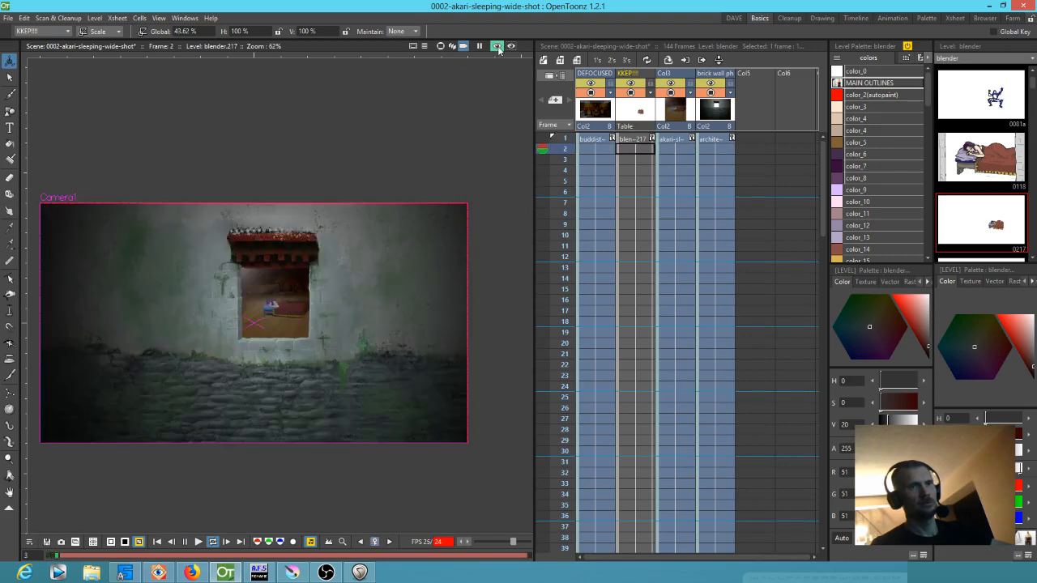
Play the shot with preview off, pause at frame 88, and examine the sleeping figure through the window close up
{"action": "left_click", "coordinate": [497, 47]}
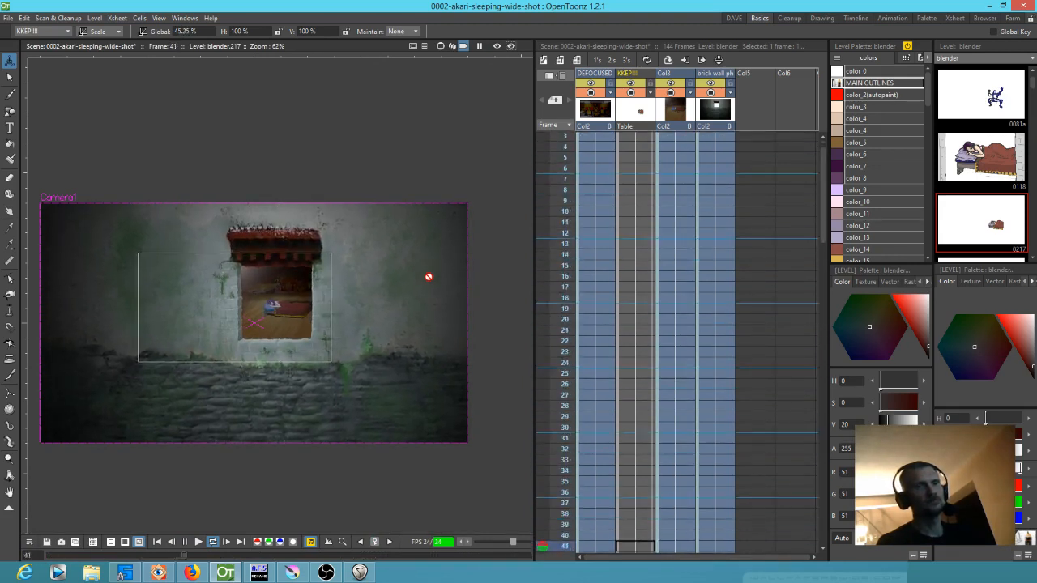
{"action": "key", "text": "l"}
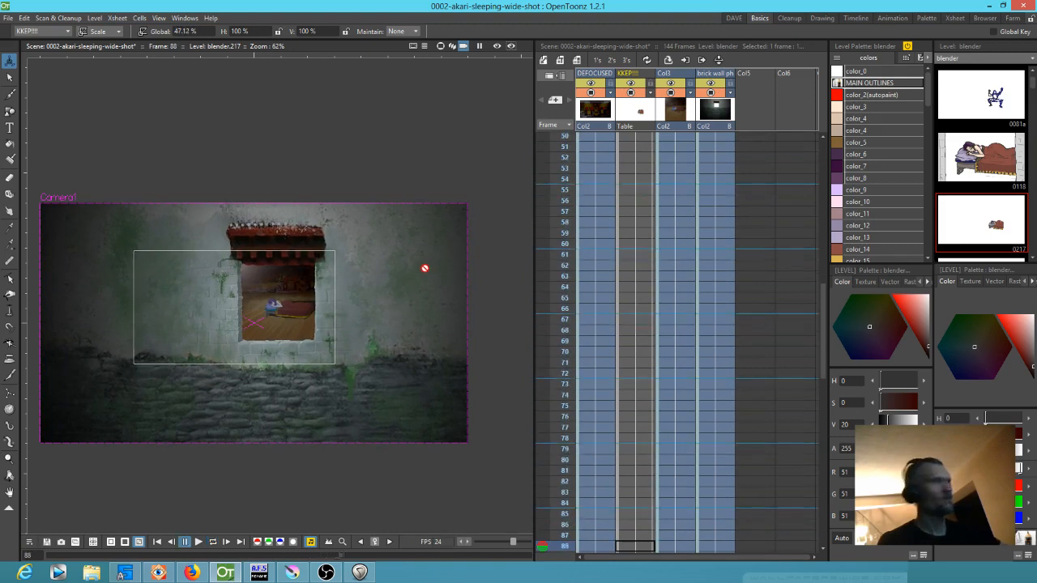
{"action": "scroll", "coordinate": [287, 248], "scroll_direction": "up", "scroll_amount": 6}
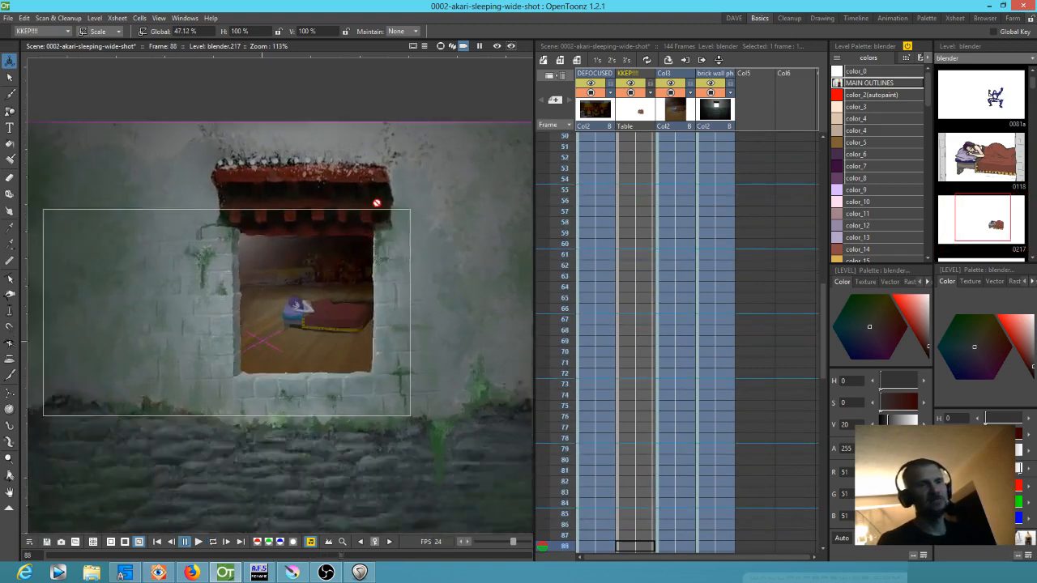
{"action": "scroll", "coordinate": [417, 212], "scroll_direction": "down", "scroll_amount": 6}
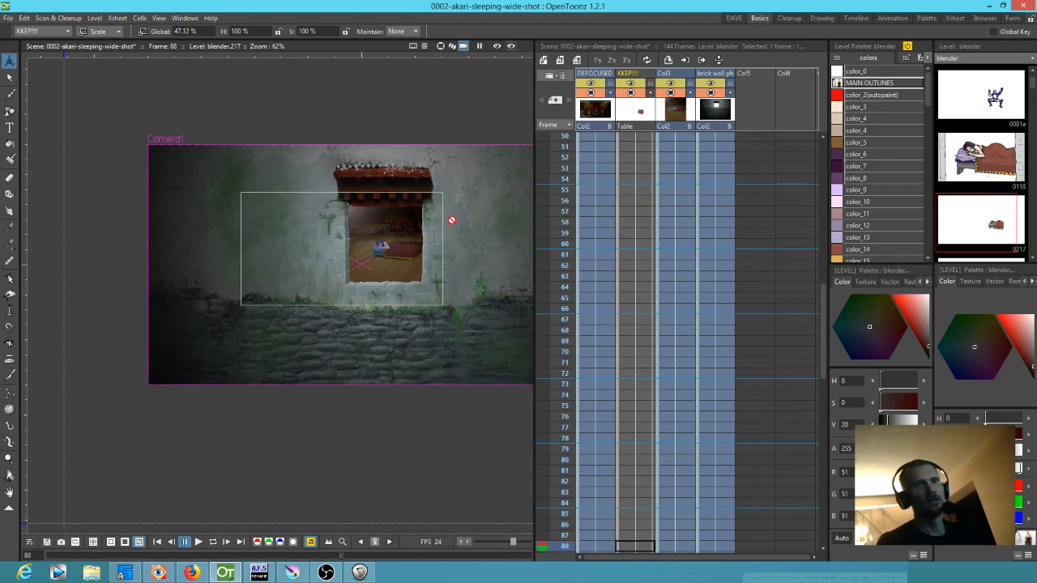
{"action": "left_click_drag", "start_coordinate": [452, 219], "coordinate": [424, 234]}
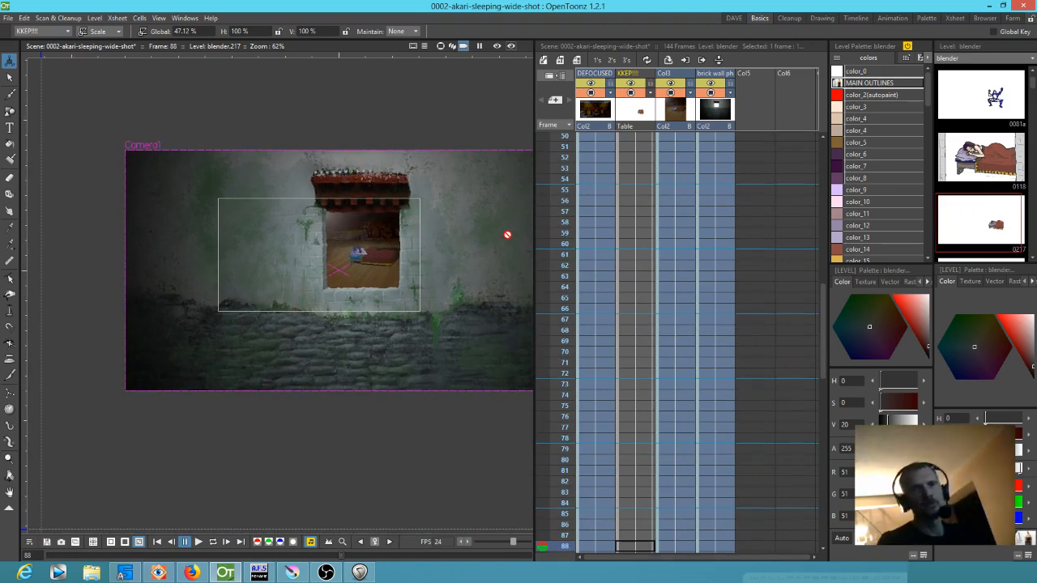
{"action": "scroll", "coordinate": [731, 155], "scroll_direction": "up", "scroll_amount": 10}
Start a new brush drawing at frame 1 of Col5 and give color_1 a soft airbrush-like raster style in white
{"action": "left_click", "coordinate": [750, 139]}
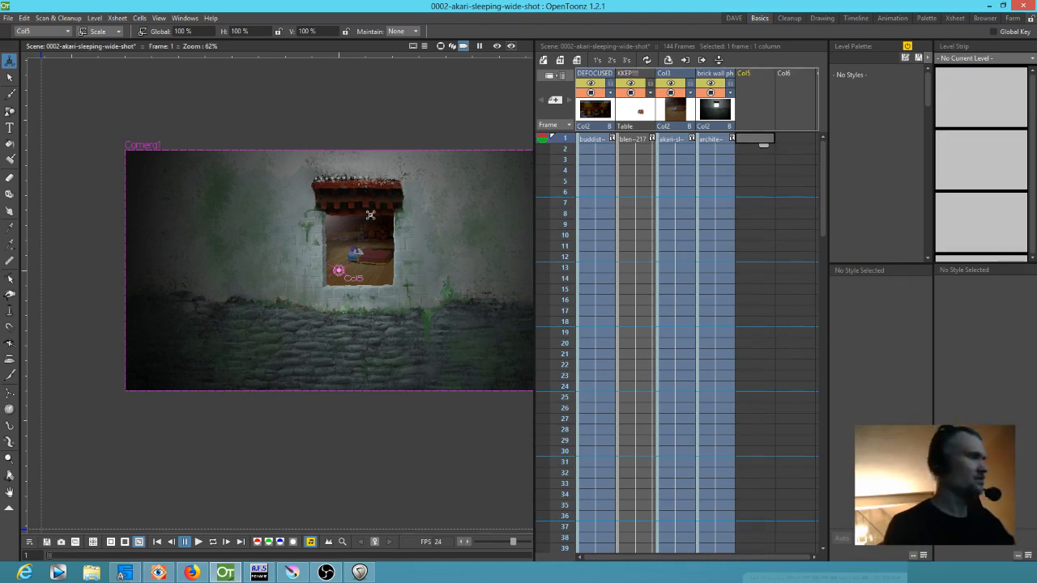
{"action": "key", "text": "b"}
{"action": "left_click", "coordinate": [380, 239]}
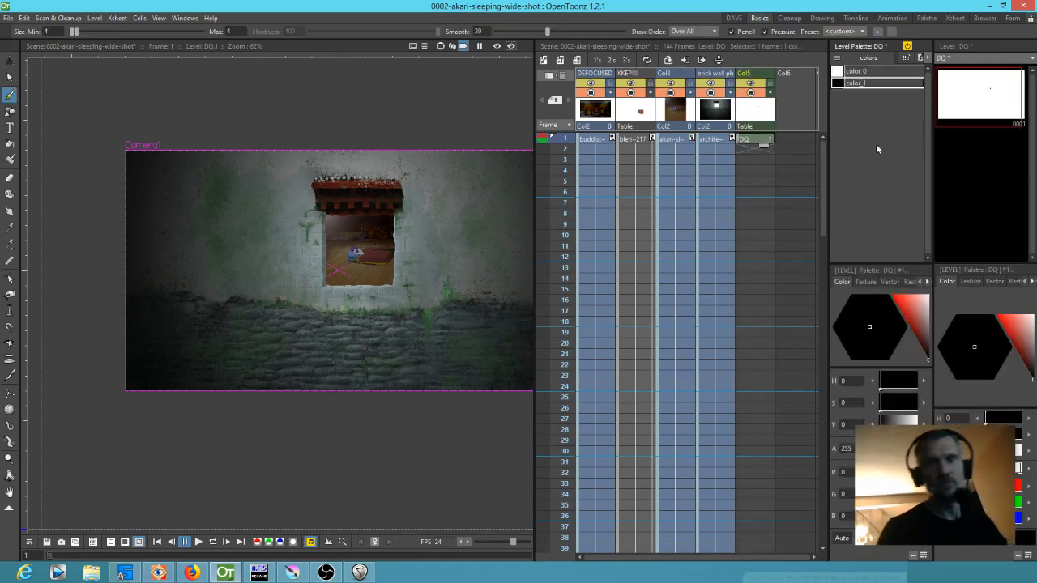
{"action": "left_click", "coordinate": [909, 281]}
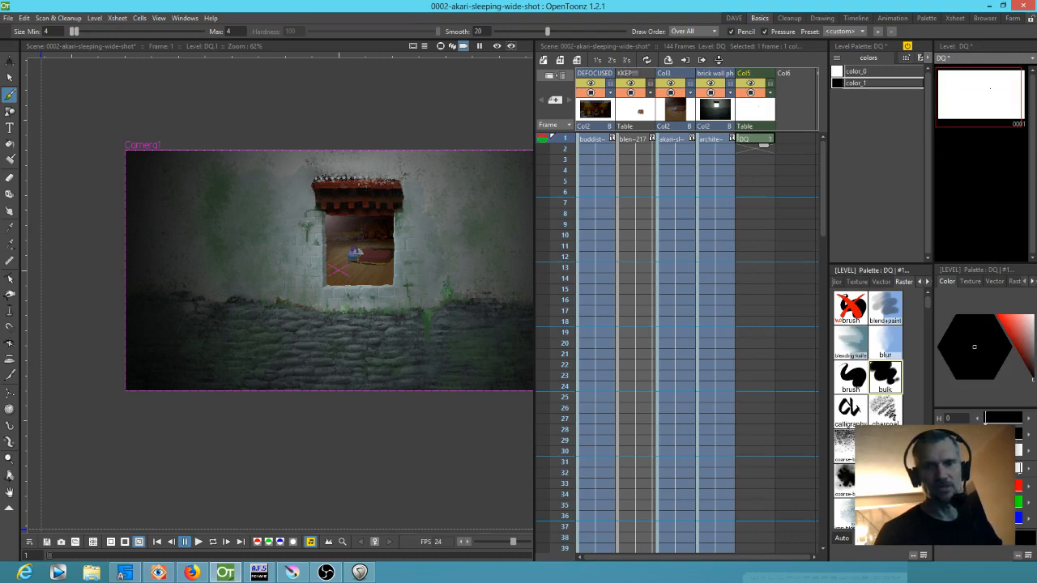
{"action": "left_click_drag", "start_coordinate": [928, 300], "coordinate": [928, 347]}
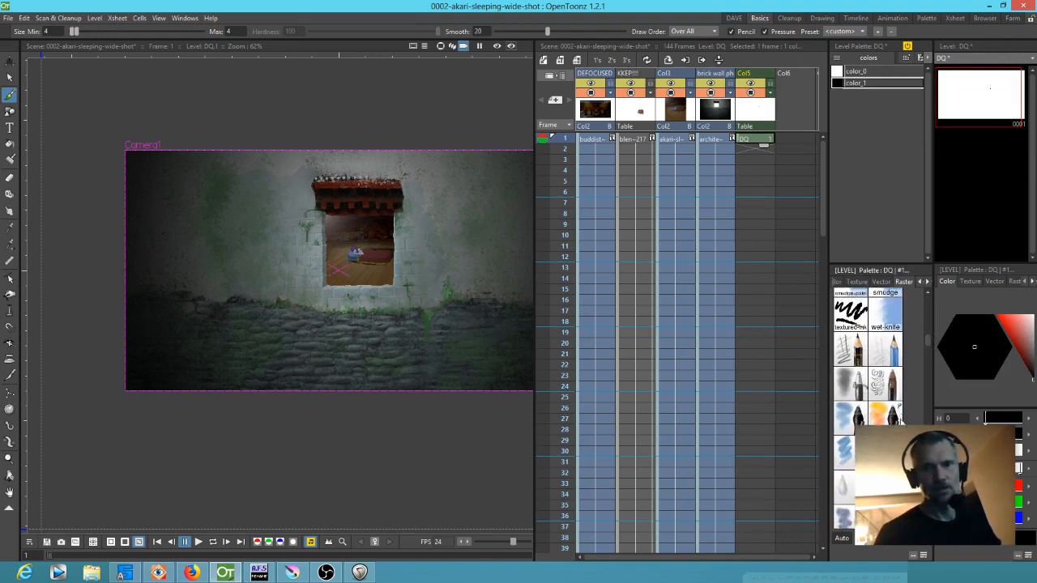
{"action": "left_click", "coordinate": [857, 390]}
{"action": "left_click", "coordinate": [1032, 312]}
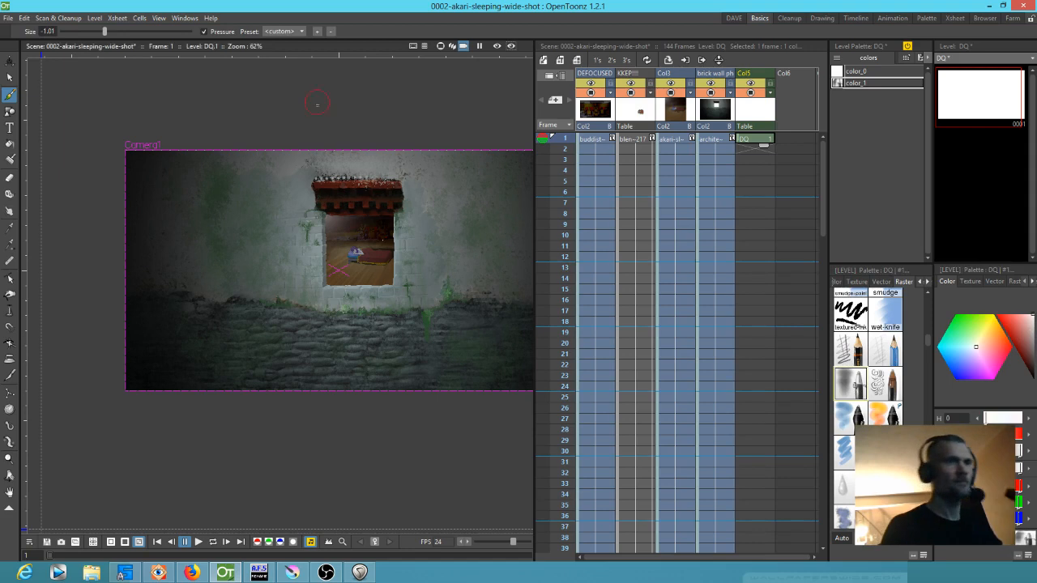
Set the brush size to 2.87 and paint broad, soft white haze diagonally over the window and wall
{"action": "left_click_drag", "start_coordinate": [104, 30], "coordinate": [185, 39]}
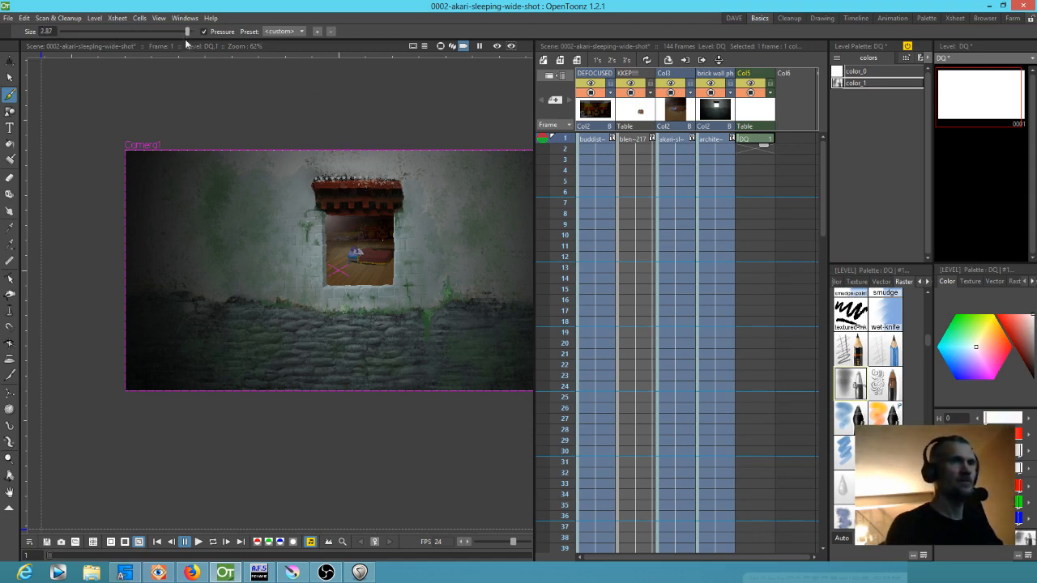
{"action": "left_click_drag", "start_coordinate": [359, 166], "coordinate": [515, 380]}
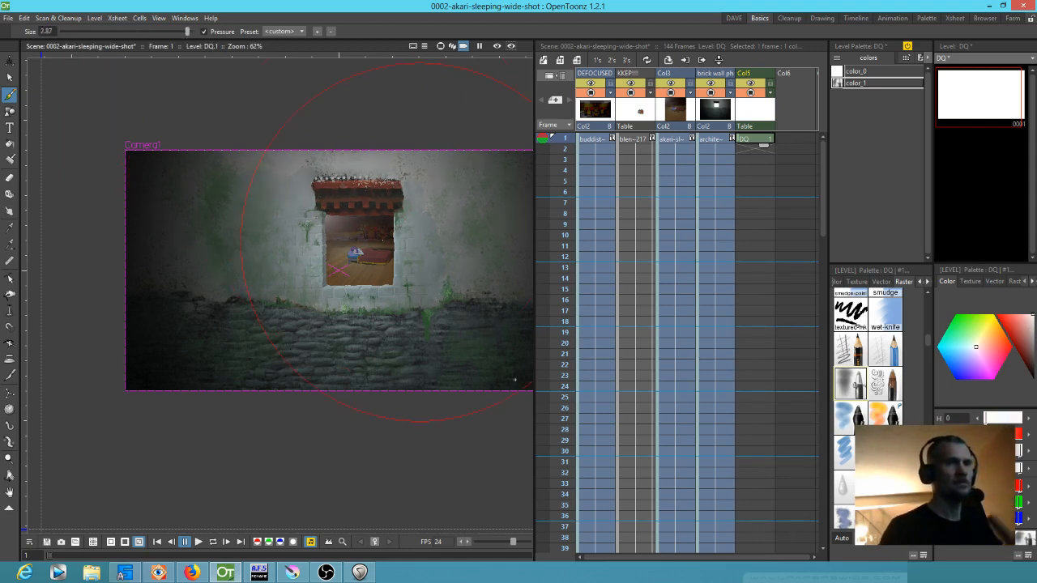
{"action": "left_click_drag", "start_coordinate": [248, 112], "coordinate": [340, 396]}
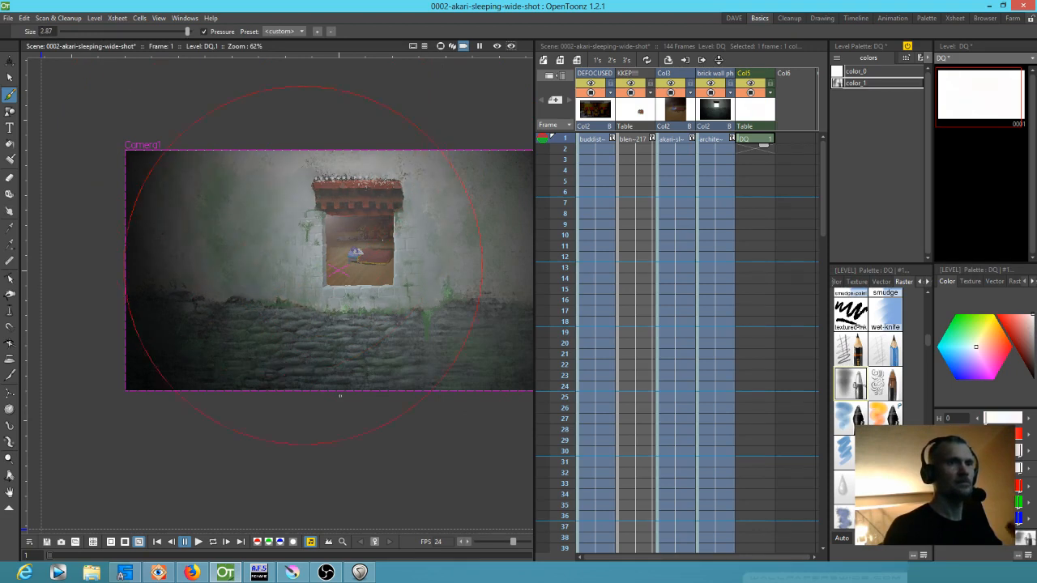
{"action": "left_click_drag", "start_coordinate": [187, 31], "coordinate": [186, 33]}
{"action": "left_click_drag", "start_coordinate": [356, 158], "coordinate": [466, 362]}
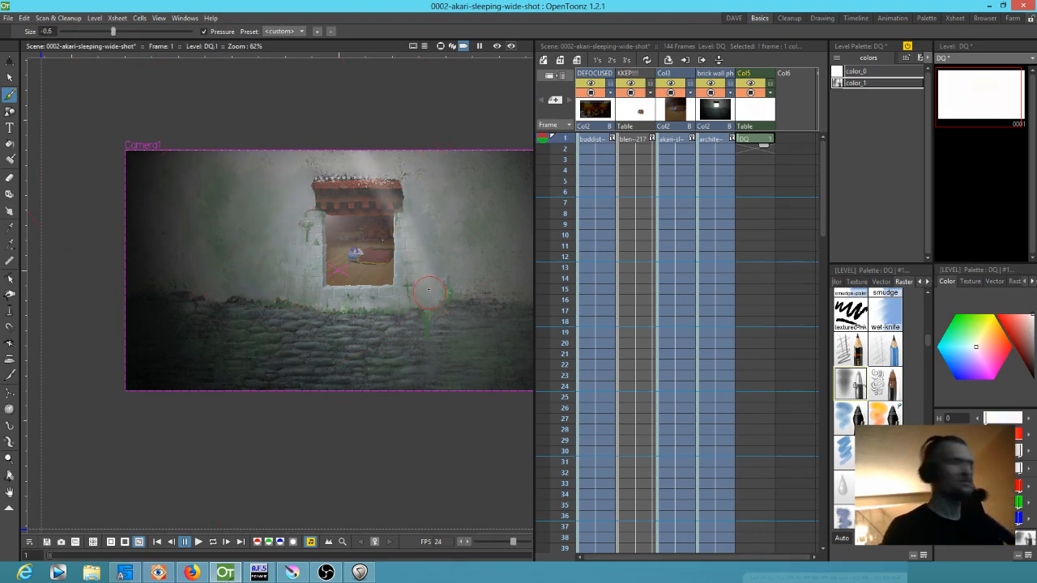
{"action": "key", "text": "ctrl+z"}
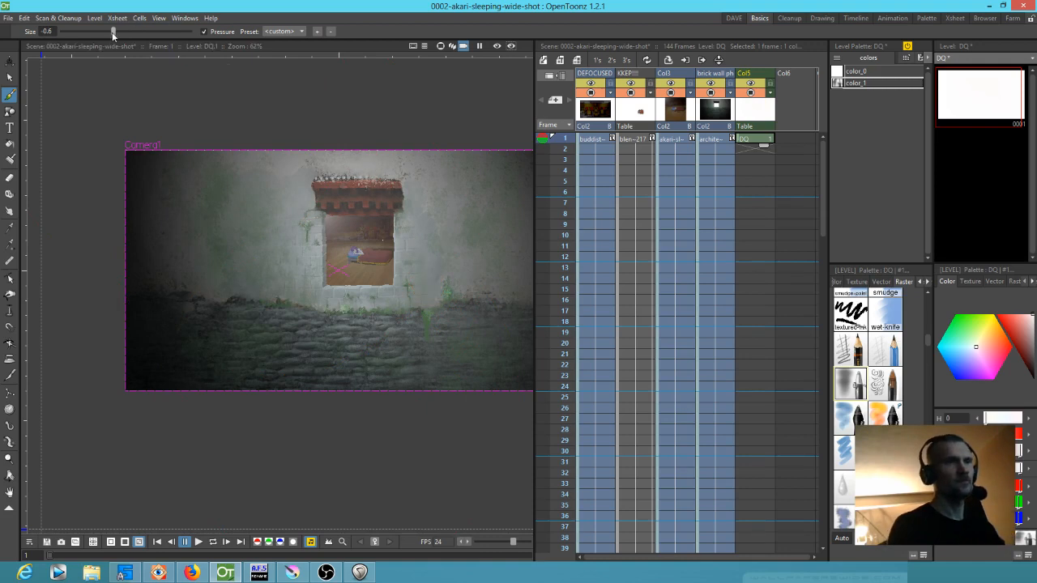
Paint a soft white stroke down across the window wall at brush size 1.57, and extend the Col5 drawing to frame 144
{"action": "left_click_drag", "start_coordinate": [157, 31], "coordinate": [160, 32]}
{"action": "mouse_move", "coordinate": [295, 121]}
{"action": "left_mouse_down"}
{"action": "mouse_move", "coordinate": [350, 214]}
{"action": "mouse_move", "coordinate": [334, 184]}
{"action": "mouse_move", "coordinate": [285, 228]}
{"action": "mouse_move", "coordinate": [311, 203]}
{"action": "mouse_move", "coordinate": [381, 463]}
{"action": "left_mouse_up"}
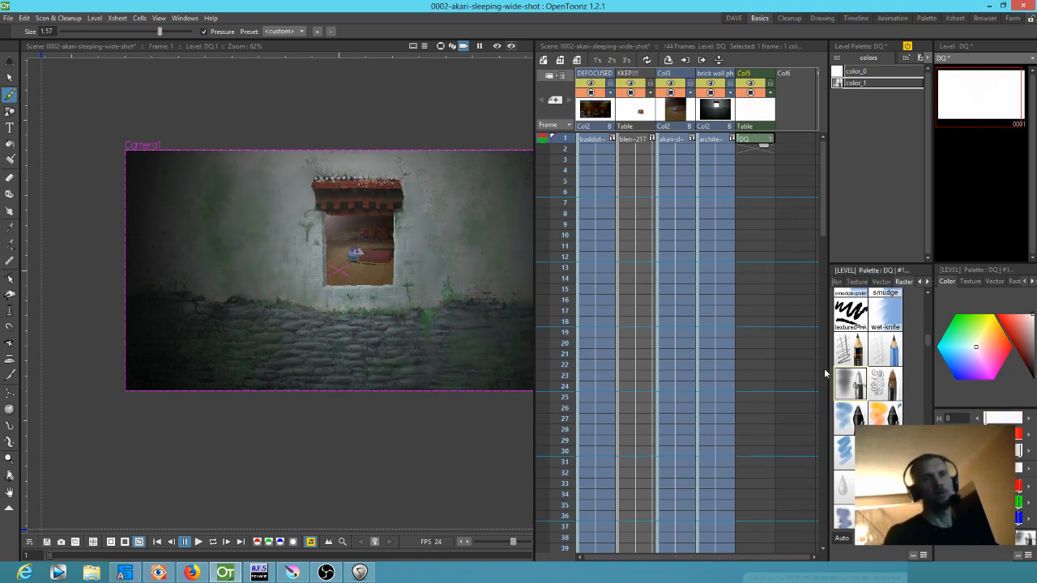
{"action": "left_click_drag", "start_coordinate": [766, 147], "coordinate": [753, 465]}
{"action": "scroll", "coordinate": [770, 243], "scroll_direction": "up", "scroll_amount": 5}
{"action": "scroll", "coordinate": [768, 201], "scroll_direction": "up", "scroll_amount": 10}
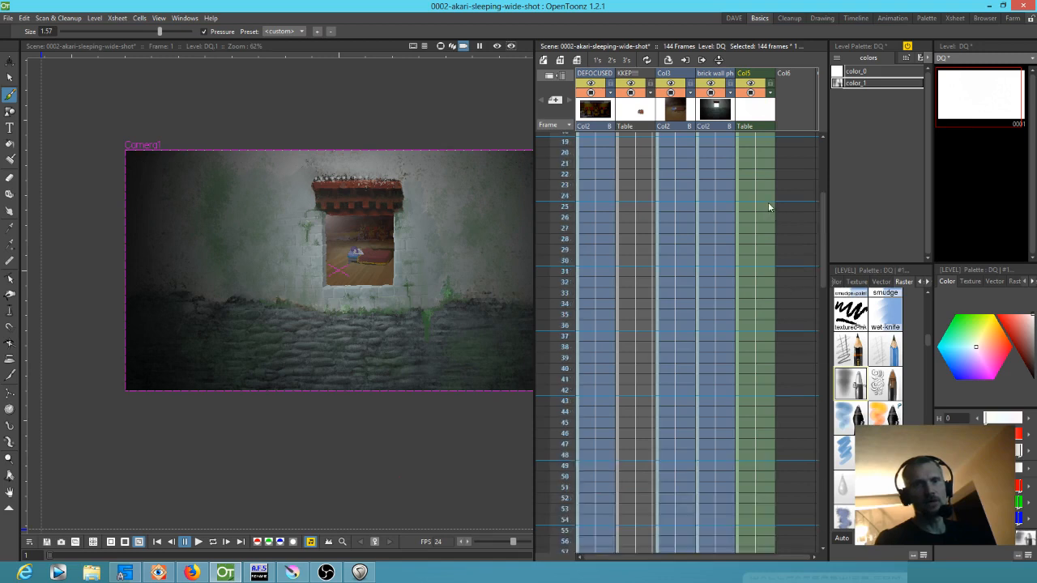
Return to the Col5 drawing at frame 1 and reduce the brush size to -0.24
{"action": "left_click", "coordinate": [745, 139]}
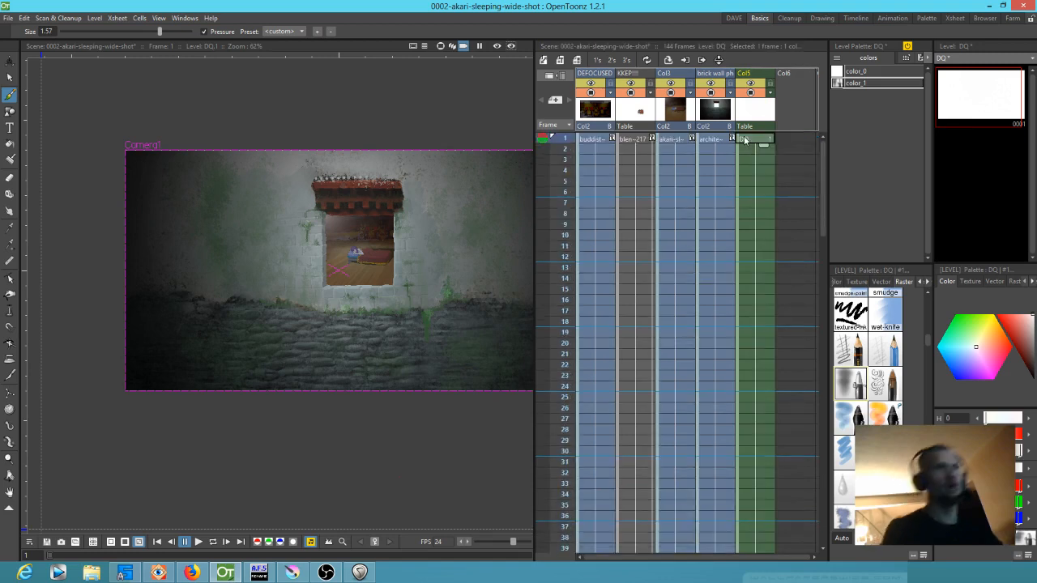
{"action": "left_click_drag", "start_coordinate": [160, 32], "coordinate": [149, 37]}
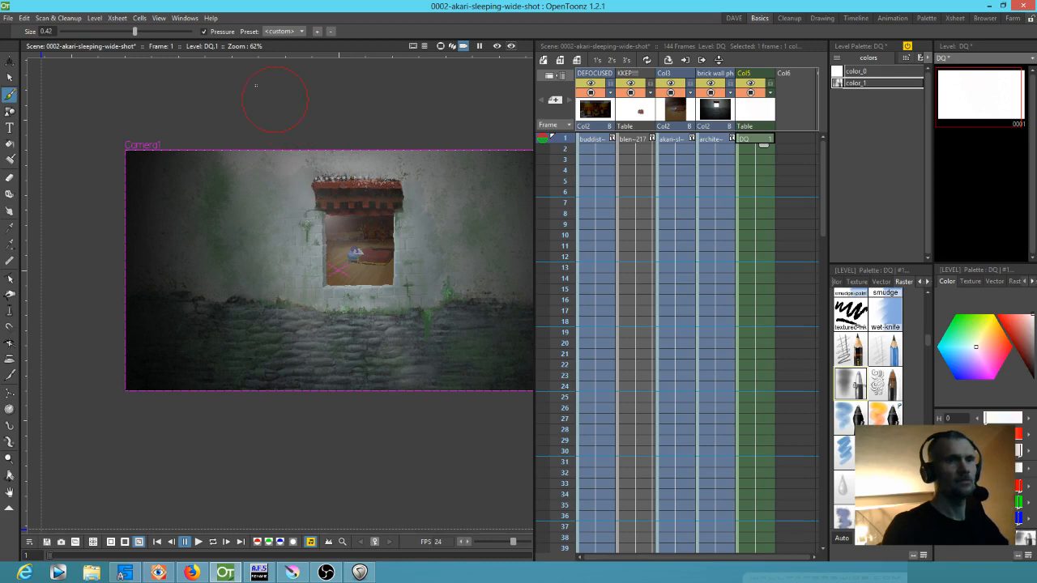
{"action": "left_click_drag", "start_coordinate": [127, 32], "coordinate": [121, 32]}
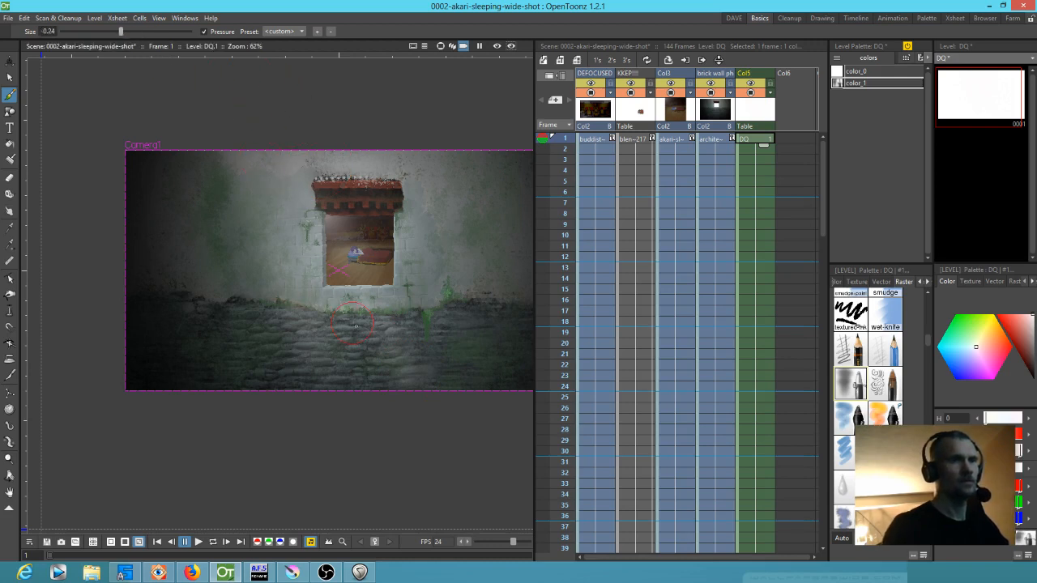
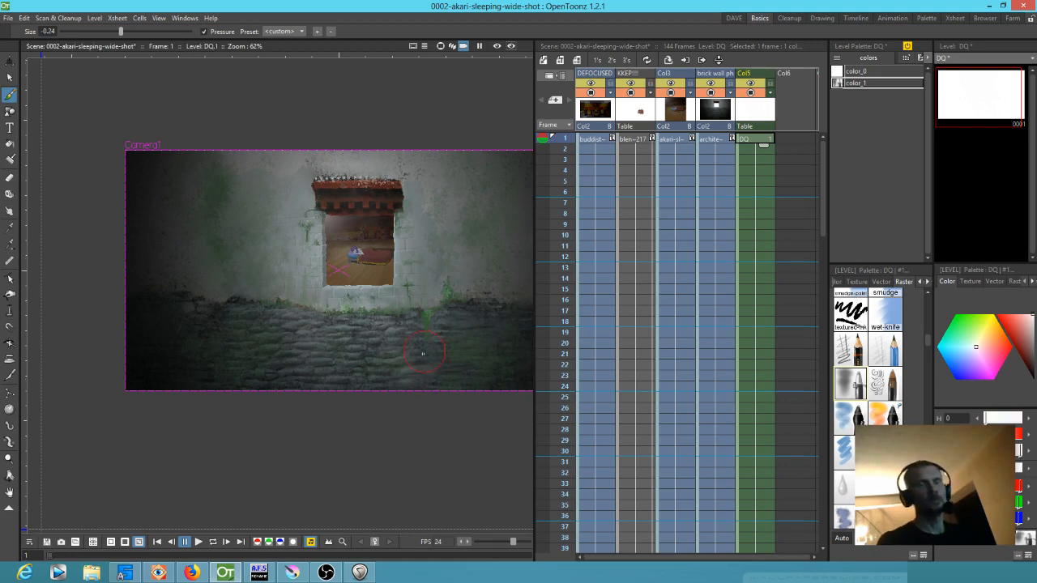
Start a new brush drawing at frame 1 of Col6 and extend it to frame 144
{"action": "left_click_drag", "start_coordinate": [426, 352], "coordinate": [388, 356]}
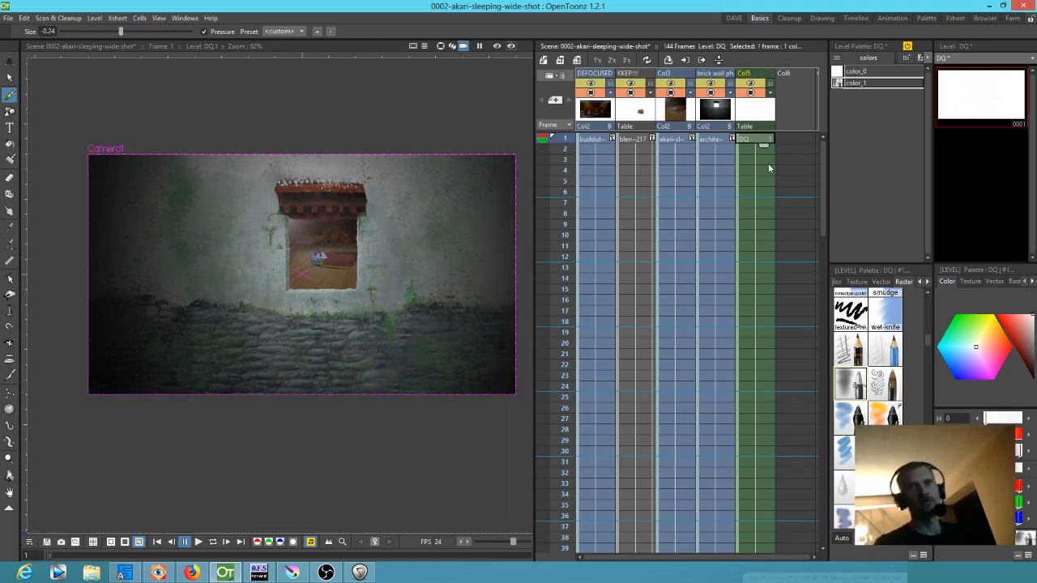
{"action": "left_click", "coordinate": [791, 138]}
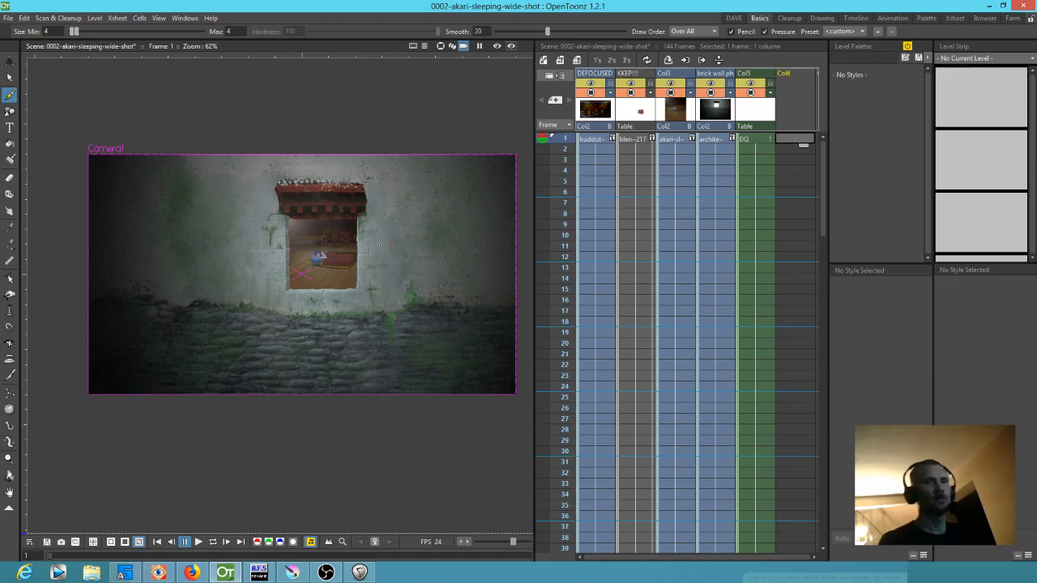
{"action": "left_click", "coordinate": [356, 266]}
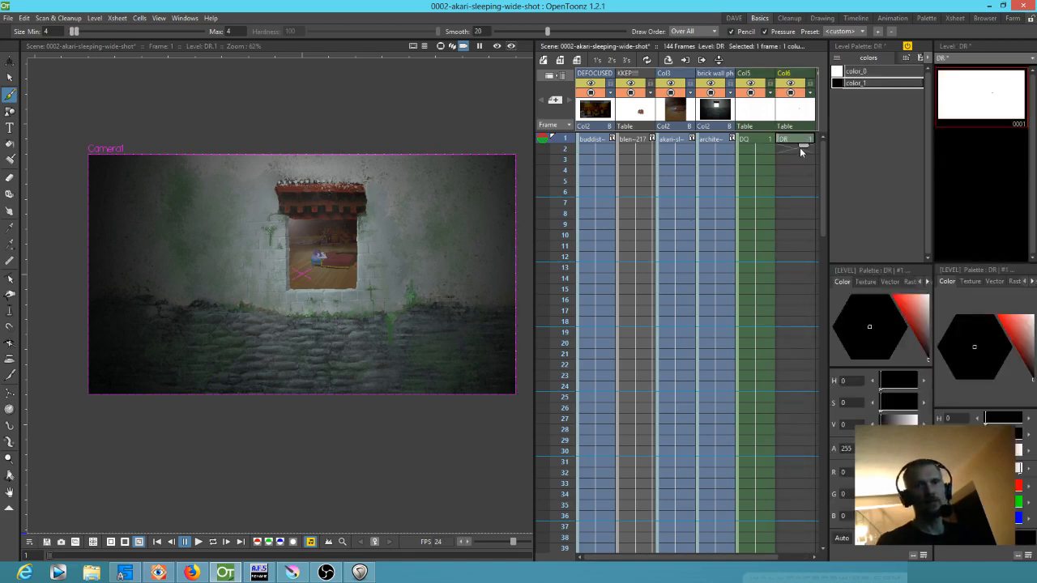
{"action": "left_click_drag", "start_coordinate": [800, 147], "coordinate": [779, 478]}
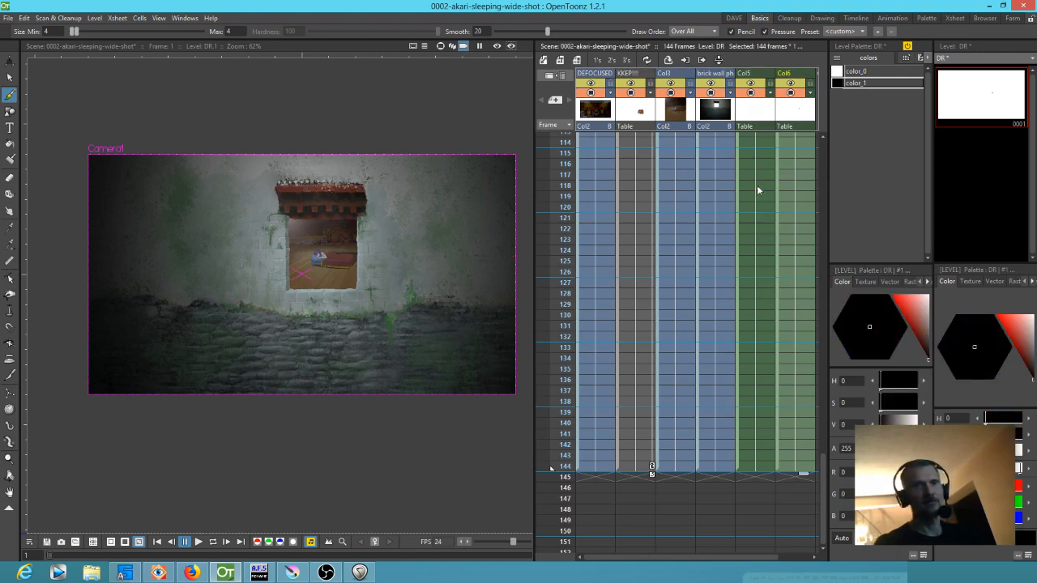
{"action": "scroll", "coordinate": [761, 185], "scroll_direction": "up", "scroll_amount": 10}
{"action": "scroll", "coordinate": [763, 185], "scroll_direction": "up", "scroll_amount": 10}
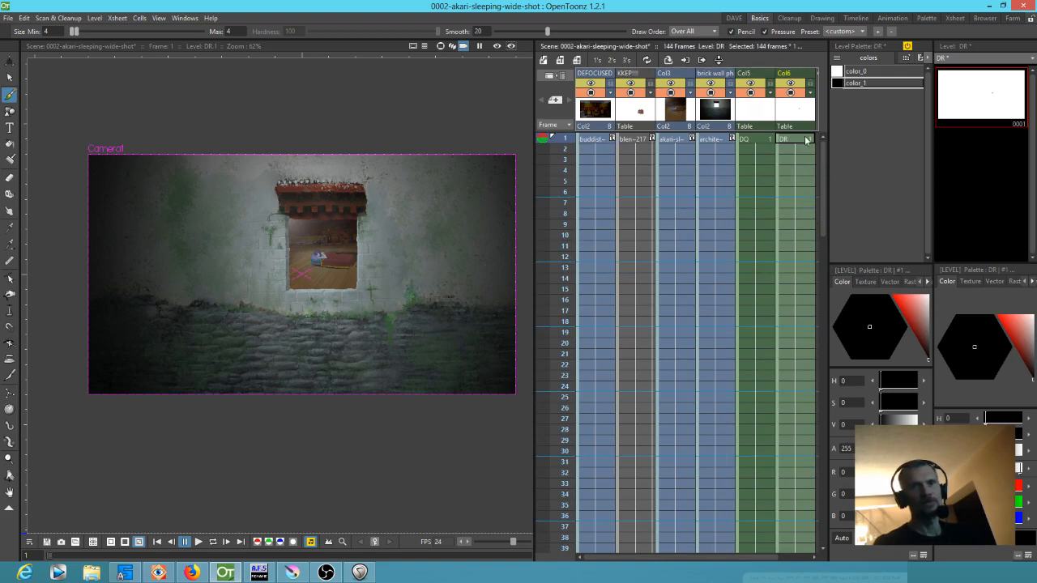
Give the Col6 drawing's color_1 the bulk raster brush style and paint the entire camera frame black at brush size 3
{"action": "left_click", "coordinate": [806, 141]}
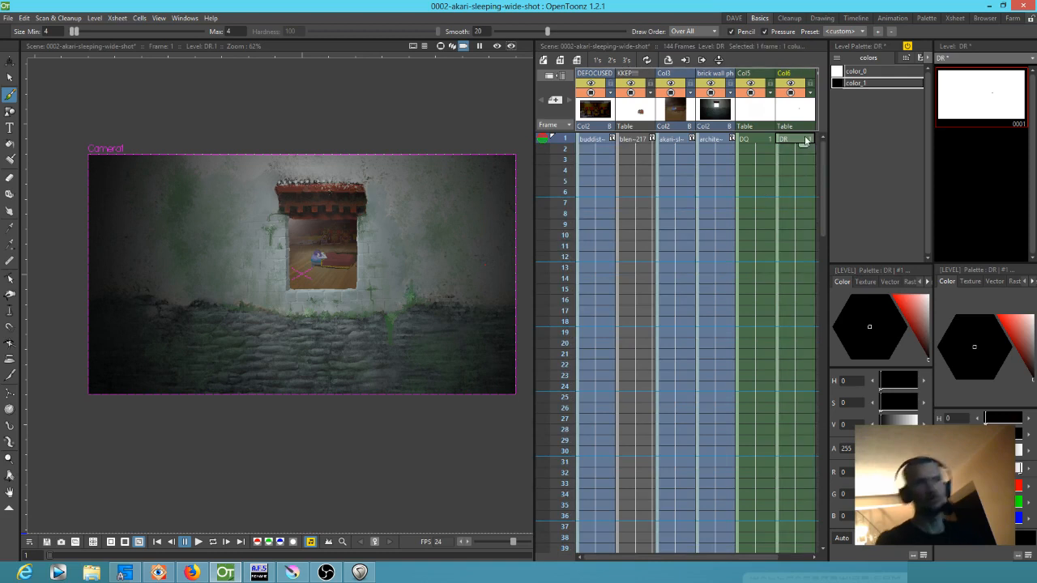
{"action": "left_click", "coordinate": [908, 282]}
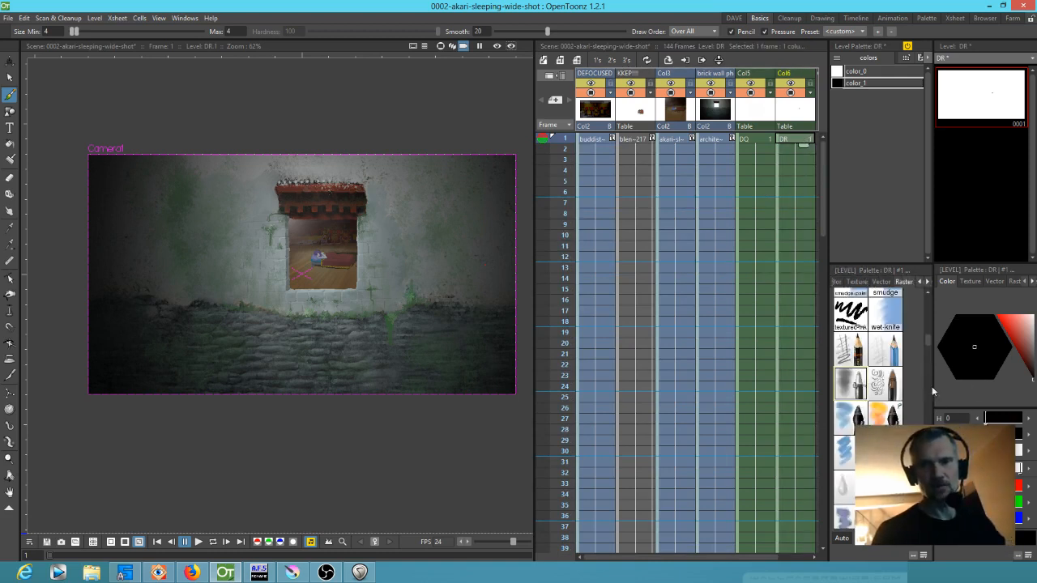
{"action": "scroll", "coordinate": [930, 345], "scroll_direction": "up", "scroll_amount": 5}
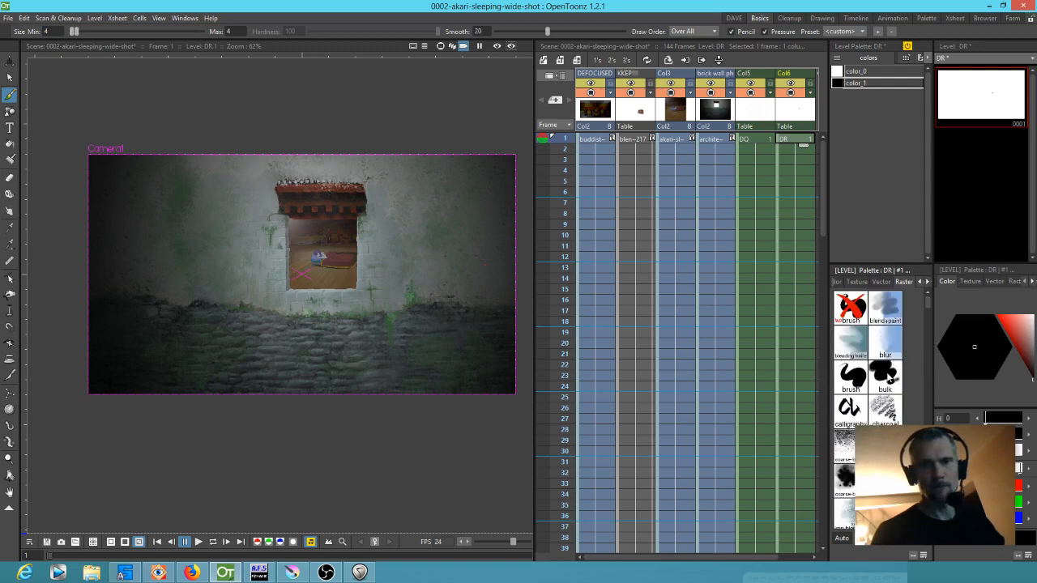
{"action": "left_click", "coordinate": [887, 375]}
{"action": "left_click_drag", "start_coordinate": [122, 33], "coordinate": [190, 32]}
{"action": "mouse_move", "coordinate": [119, 148]}
{"action": "left_mouse_down"}
{"action": "mouse_move", "coordinate": [119, 355]}
{"action": "mouse_move", "coordinate": [162, 396]}
{"action": "mouse_move", "coordinate": [181, 241]}
{"action": "mouse_move", "coordinate": [246, 140]}
{"action": "mouse_move", "coordinate": [261, 328]}
{"action": "mouse_move", "coordinate": [295, 397]}
{"action": "mouse_move", "coordinate": [322, 241]}
{"action": "mouse_move", "coordinate": [384, 229]}
{"action": "mouse_move", "coordinate": [410, 422]}
{"action": "mouse_move", "coordinate": [458, 192]}
{"action": "mouse_move", "coordinate": [497, 229]}
{"action": "mouse_move", "coordinate": [463, 475]}
{"action": "left_mouse_up"}
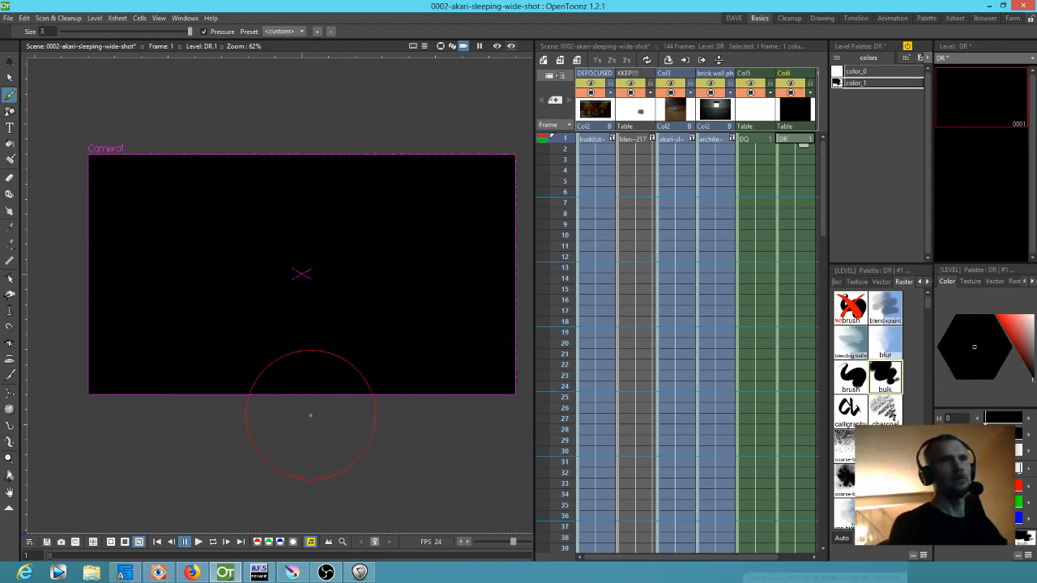
Set the brush size to 0 and turn Col6's color_1 into a dark blue of hue 240 with strongly lowered opacity
{"action": "left_click", "coordinate": [49, 30]}
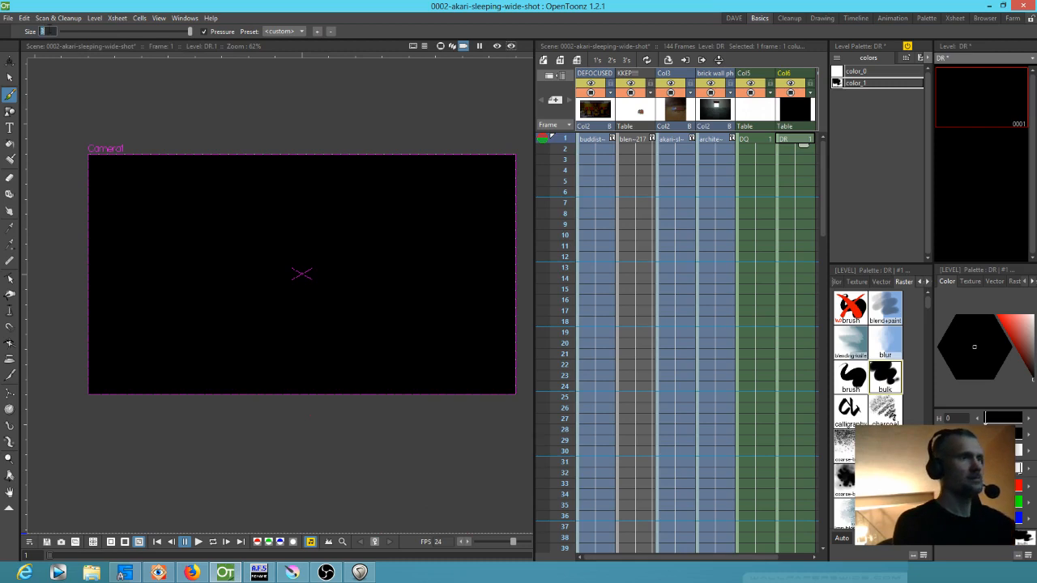
{"action": "key", "text": "Return"}
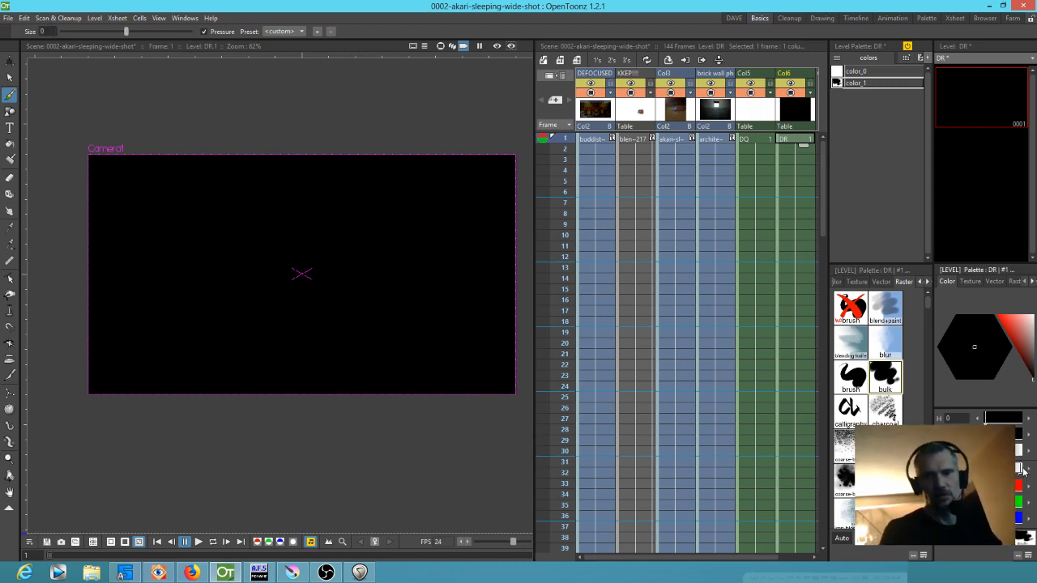
{"action": "left_click", "coordinate": [1000, 518]}
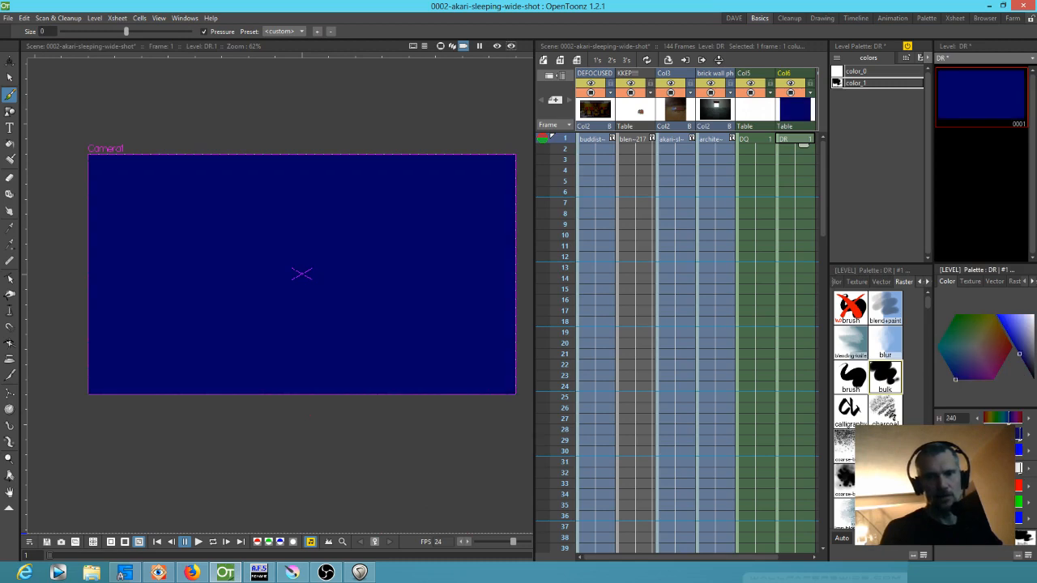
{"action": "left_click_drag", "start_coordinate": [1019, 354], "coordinate": [1029, 371]}
{"action": "left_click_drag", "start_coordinate": [1021, 471], "coordinate": [997, 470]}
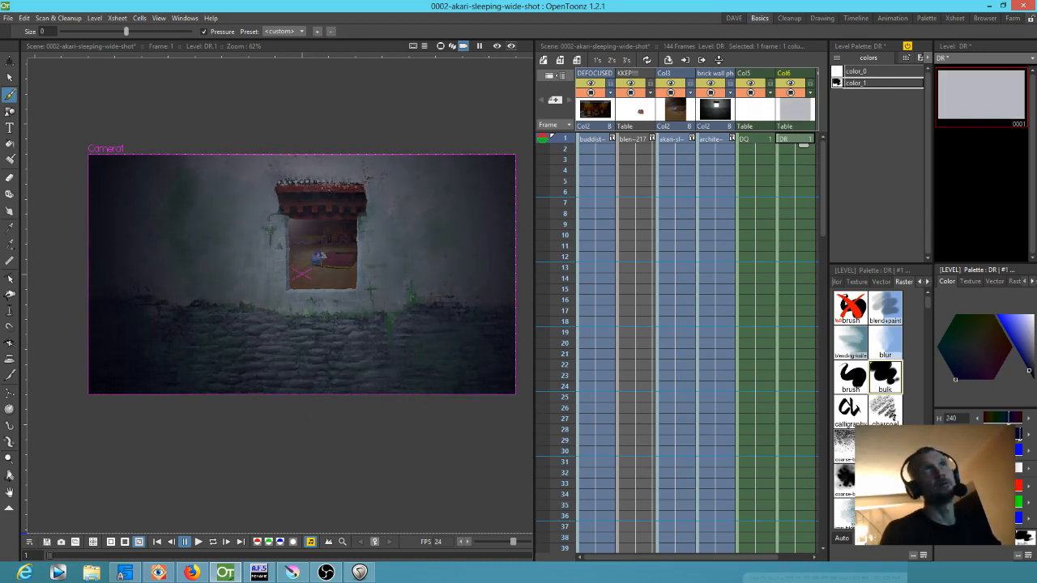
Select the Col5 drawing at frame 1 and save the scene with all its levels
{"action": "left_click", "coordinate": [774, 130]}
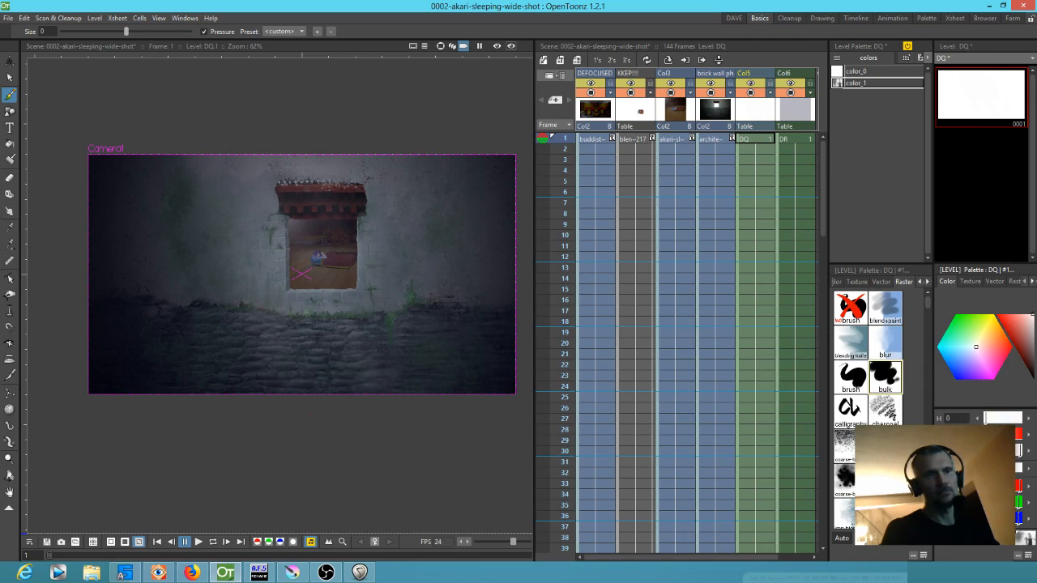
{"action": "left_click", "coordinate": [9, 18]}
{"action": "key", "text": "ctrl+s"}
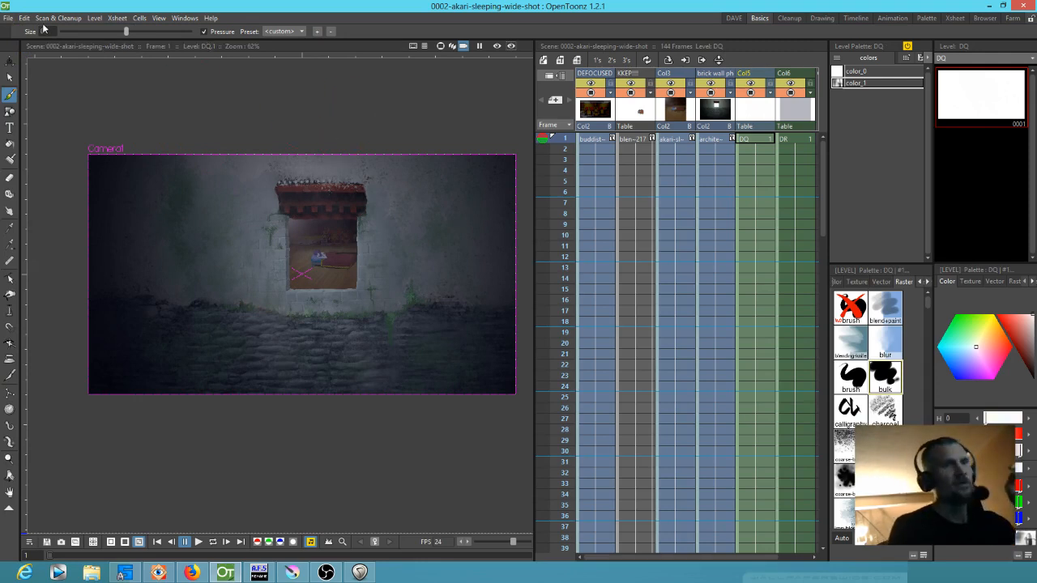
Open the recent scene 0004-akari-sleeping-wide-shot-ninjas-climb-wall and examine its whole camera frame
{"action": "left_click", "coordinate": [7, 17]}
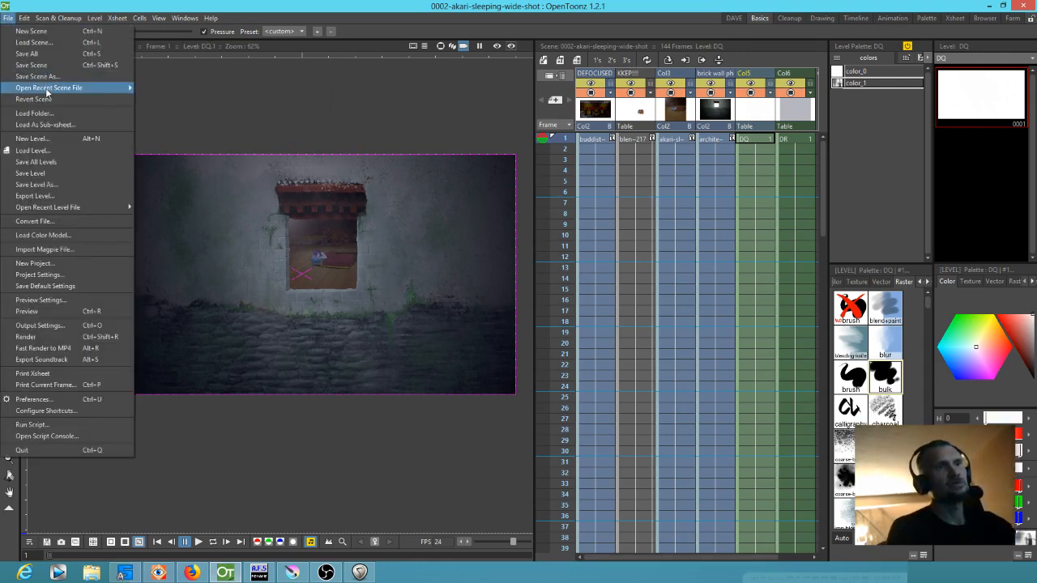
{"action": "mouse_move", "coordinate": [48, 87]}
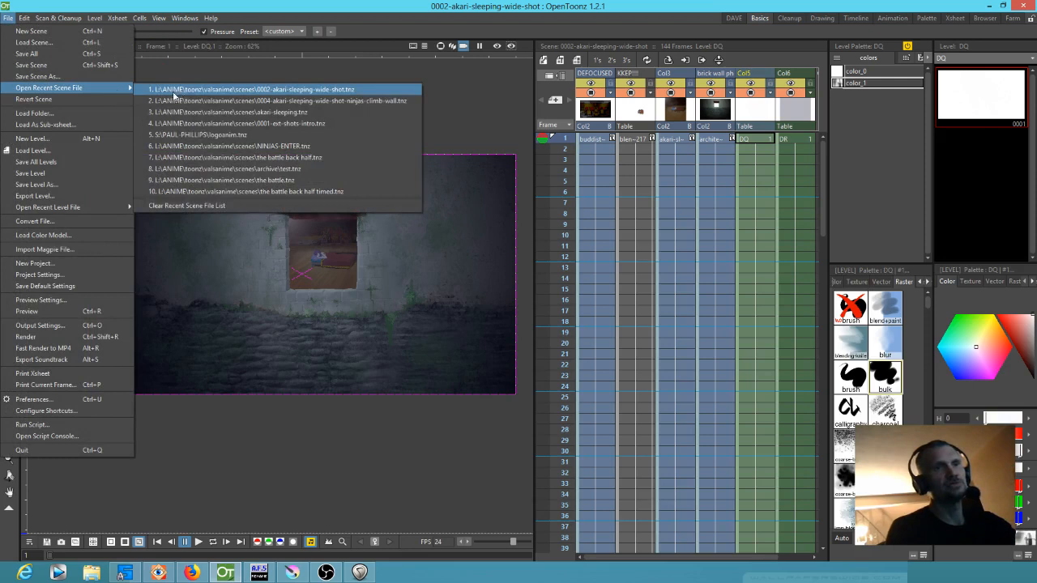
{"action": "left_click", "coordinate": [188, 100]}
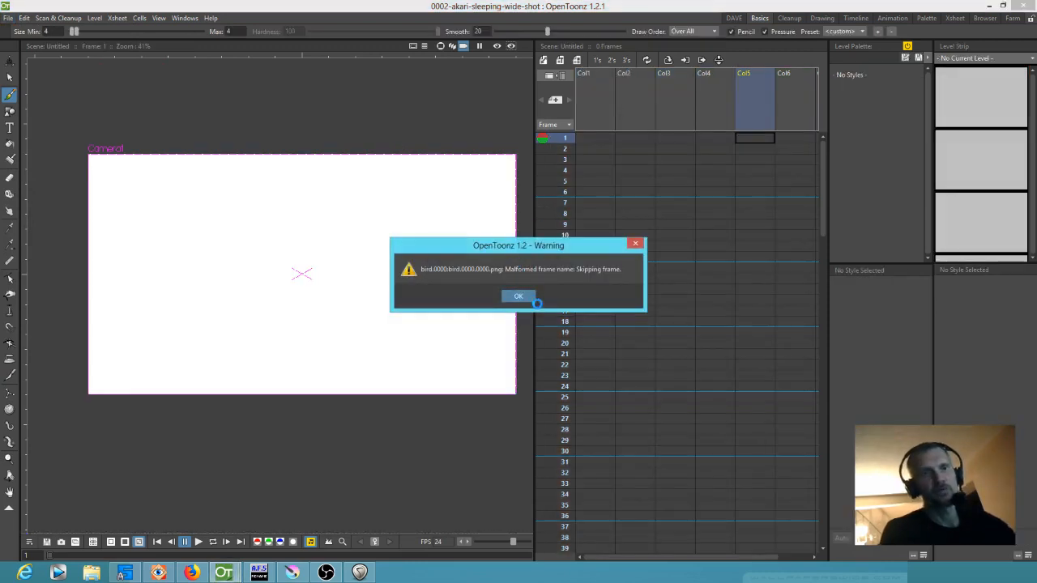
{"action": "left_click", "coordinate": [523, 295]}
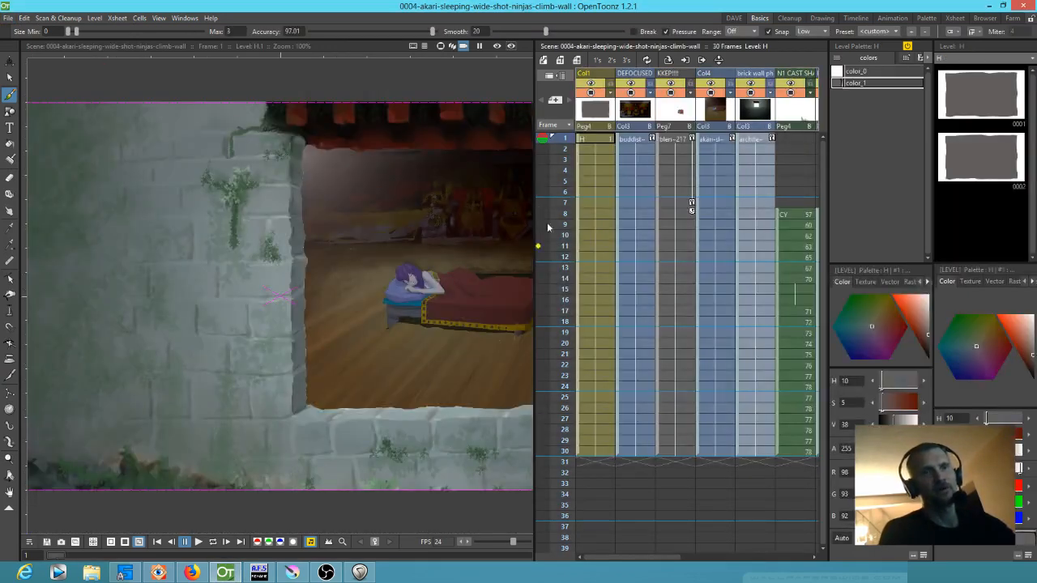
{"action": "scroll", "coordinate": [295, 286], "scroll_direction": "down", "scroll_amount": 9}
{"action": "left_click_drag", "start_coordinate": [569, 149], "coordinate": [549, 132]}
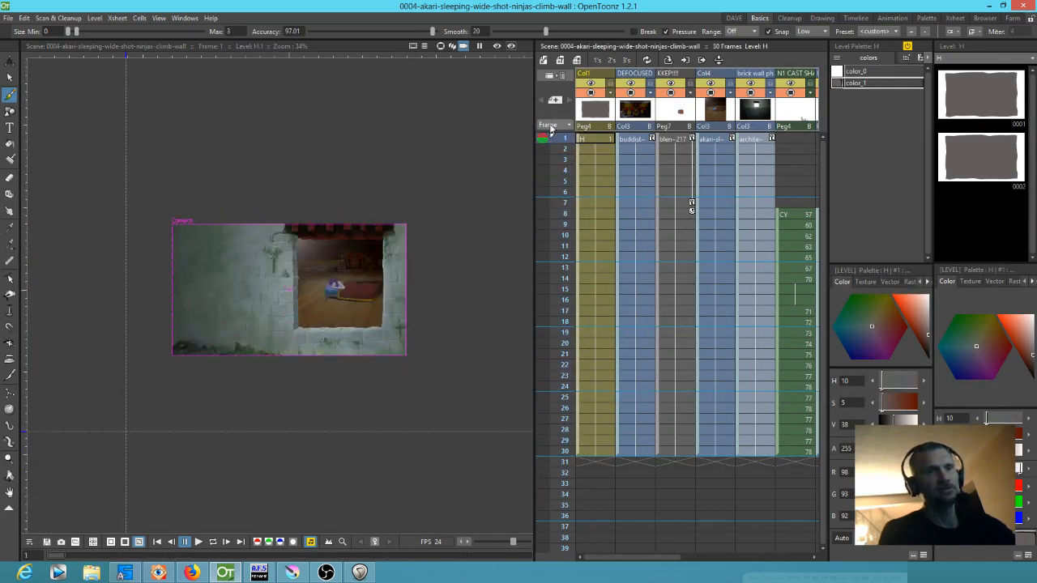
Reopen the recent scene 0002-akari-sleeping-wide-shot and scrub through its frames to frame 30, examining the blue-tinted wall and window
{"action": "left_click", "coordinate": [8, 17]}
{"action": "mouse_move", "coordinate": [50, 88]}
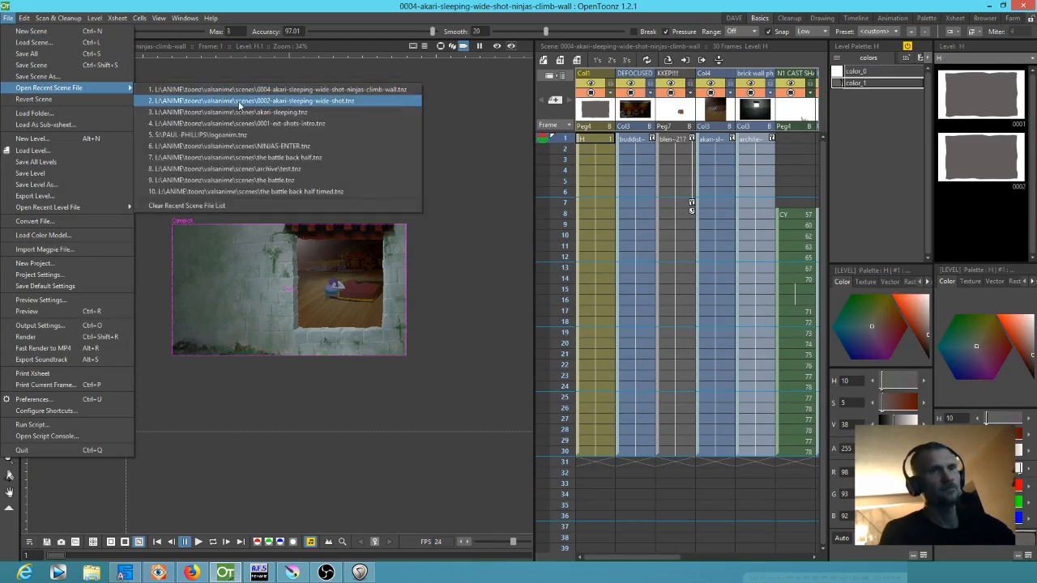
{"action": "left_click", "coordinate": [239, 105]}
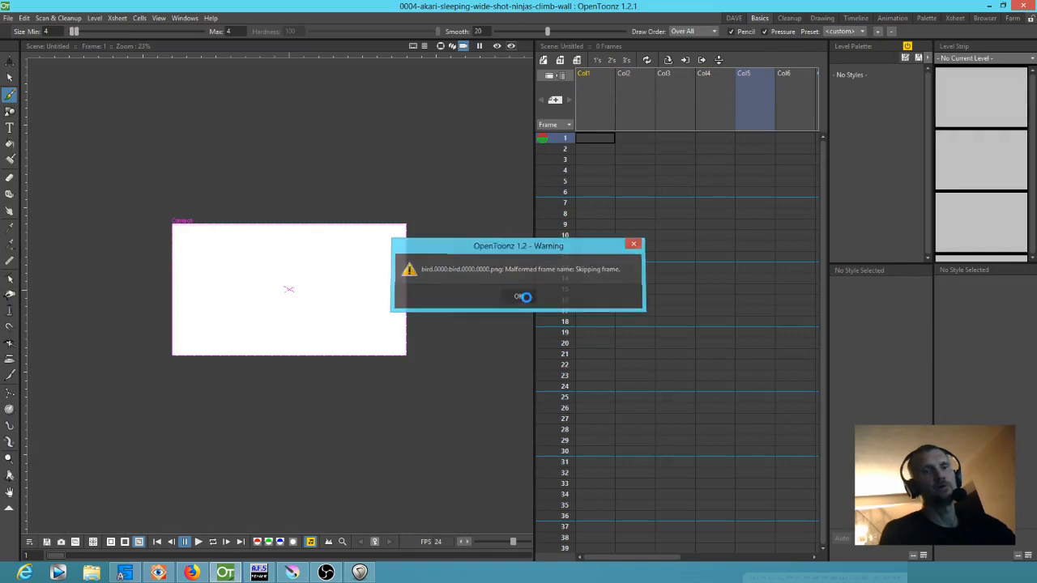
{"action": "left_click", "coordinate": [524, 293]}
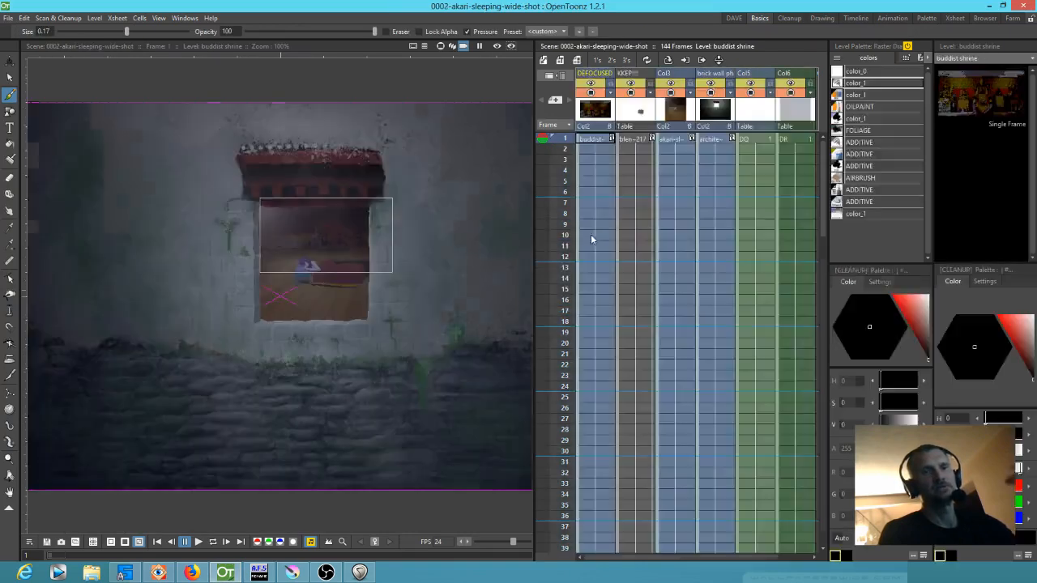
{"action": "scroll", "coordinate": [419, 274], "scroll_direction": "down", "scroll_amount": 1}
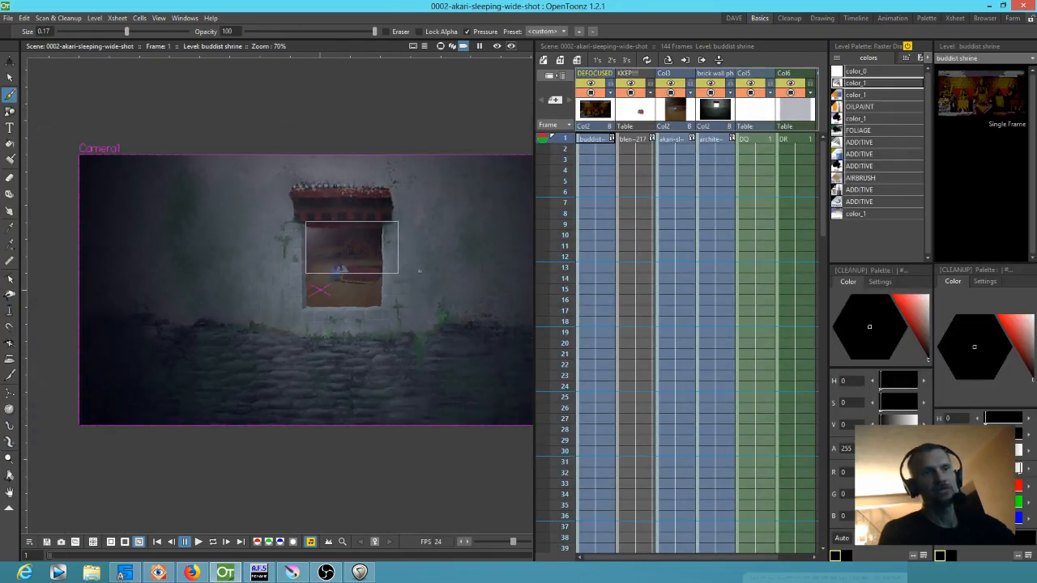
{"action": "scroll", "coordinate": [431, 271], "scroll_direction": "up", "scroll_amount": 1}
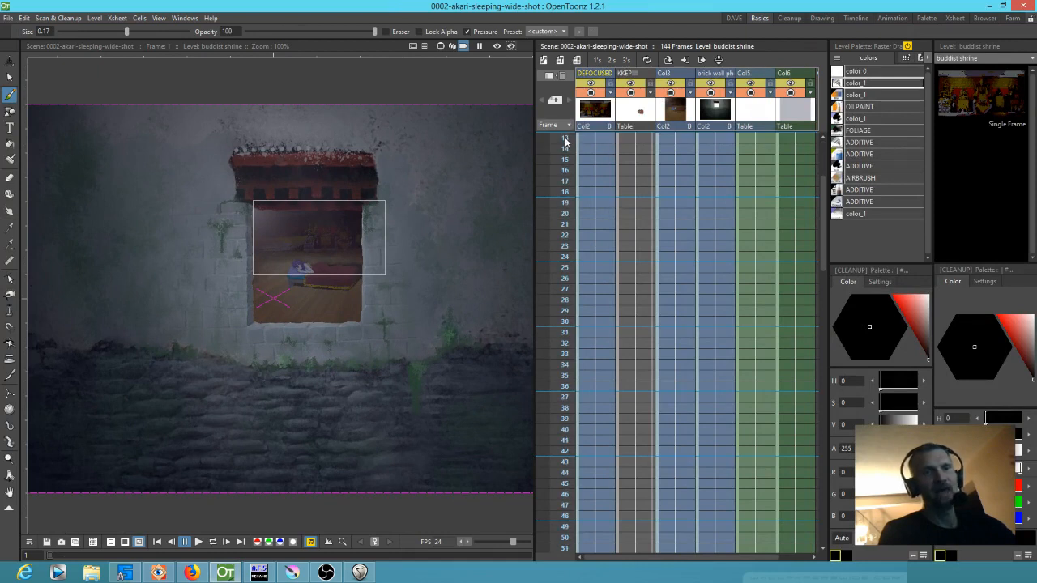
{"action": "left_click", "coordinate": [565, 289]}
{"action": "mouse_move", "coordinate": [545, 377]}
{"action": "left_mouse_down"}
{"action": "mouse_move", "coordinate": [524, 475]}
{"action": "mouse_move", "coordinate": [548, 559]}
{"action": "mouse_move", "coordinate": [552, 393]}
{"action": "left_mouse_up"}
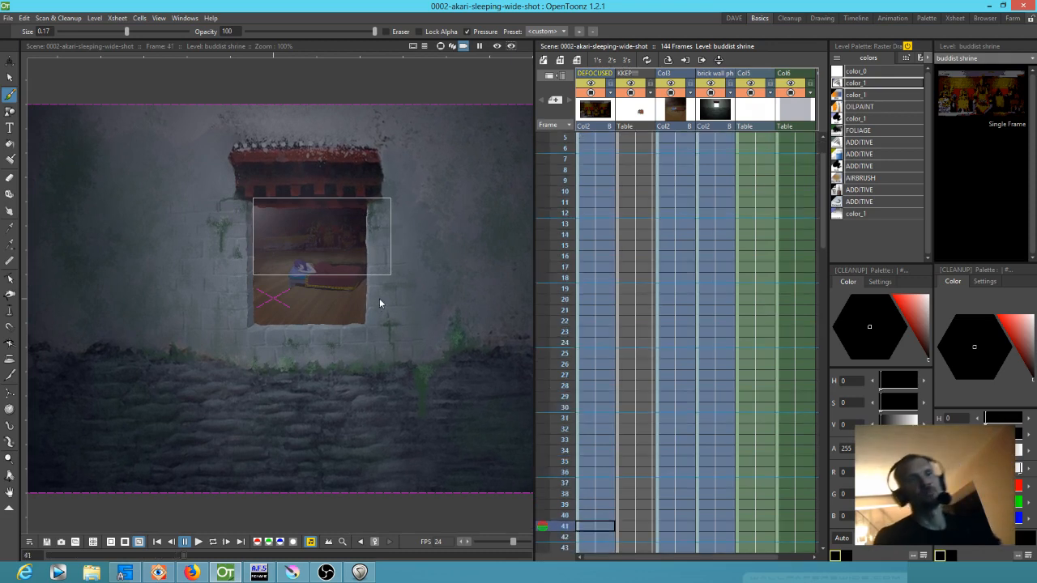
{"action": "scroll", "coordinate": [381, 298], "scroll_direction": "down", "scroll_amount": 2}
{"action": "left_click_drag", "start_coordinate": [443, 282], "coordinate": [421, 239]}
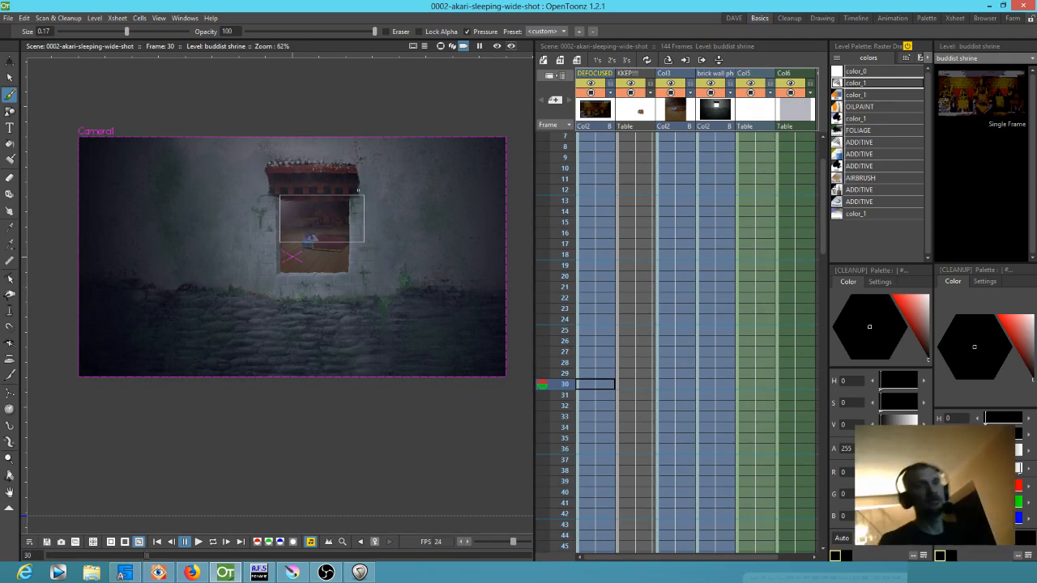
Open the recent scene akari-sleeping, dismiss its loading warning, and view the sub_3 shot at frame 3
{"action": "left_click", "coordinate": [8, 18]}
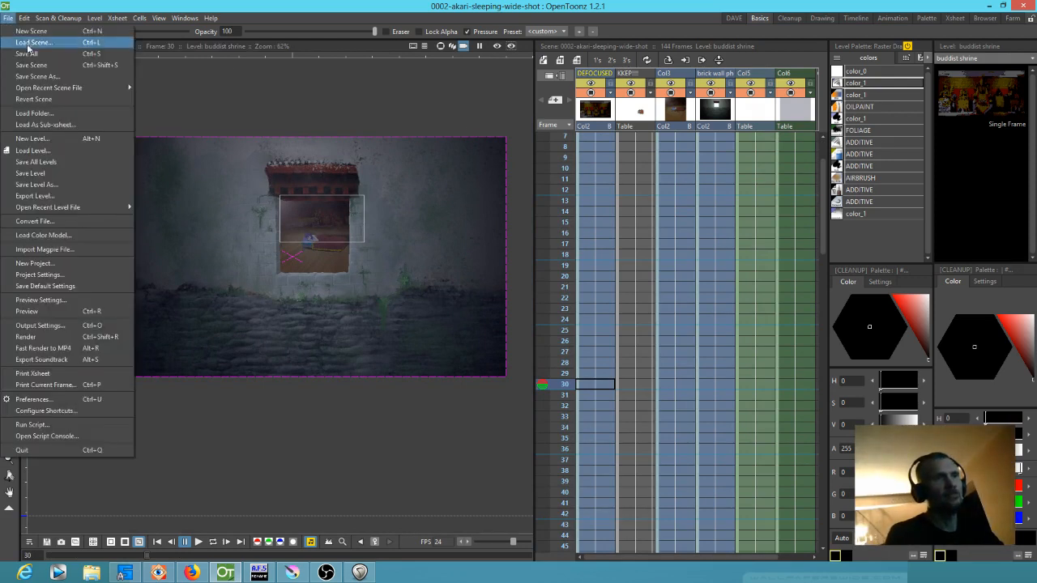
{"action": "mouse_move", "coordinate": [52, 87]}
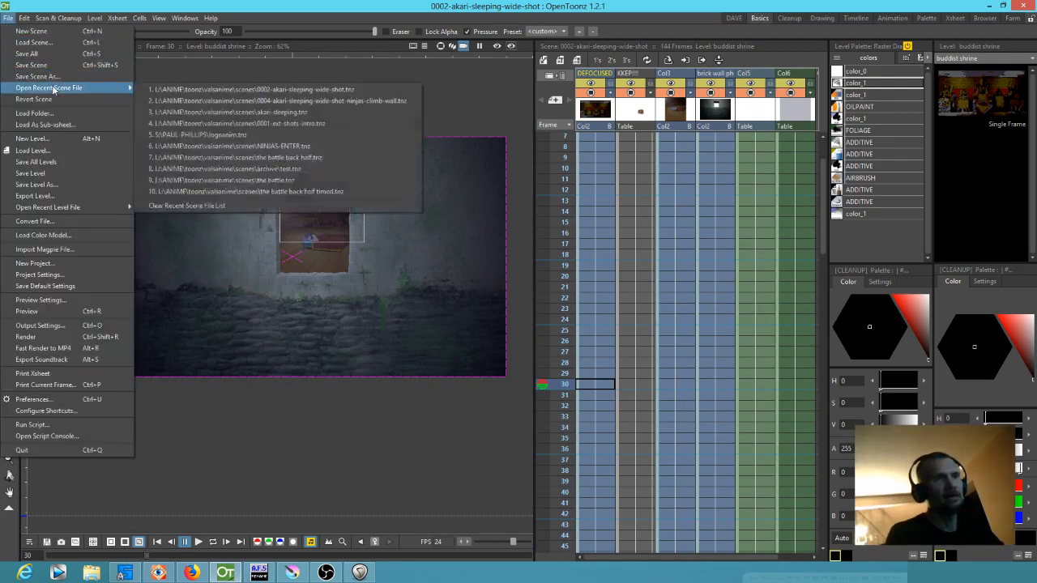
{"action": "left_click", "coordinate": [224, 112]}
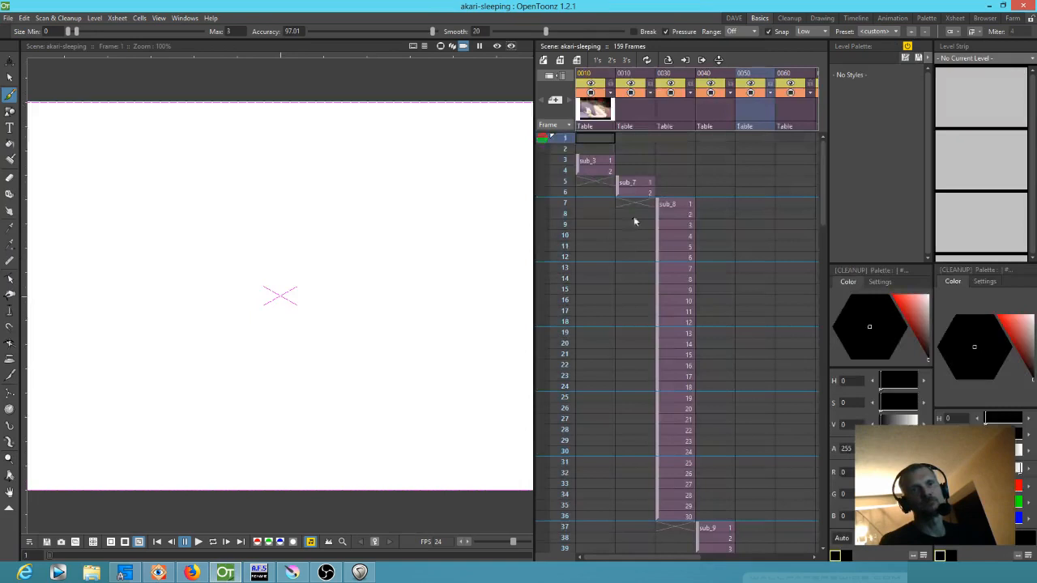
{"action": "left_click", "coordinate": [520, 295]}
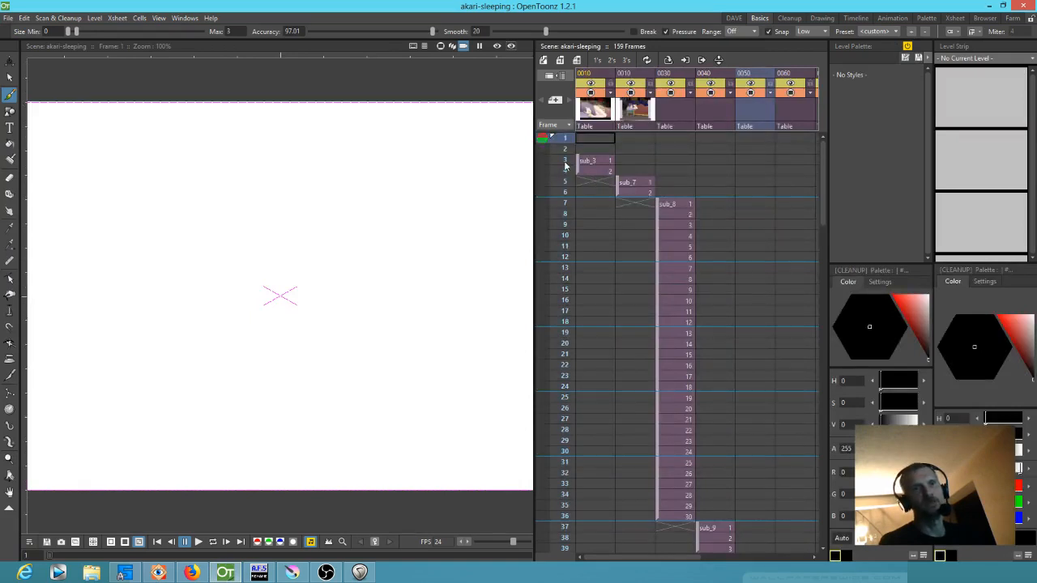
{"action": "left_click", "coordinate": [565, 160]}
{"action": "scroll", "coordinate": [320, 242], "scroll_direction": "down", "scroll_amount": 3}
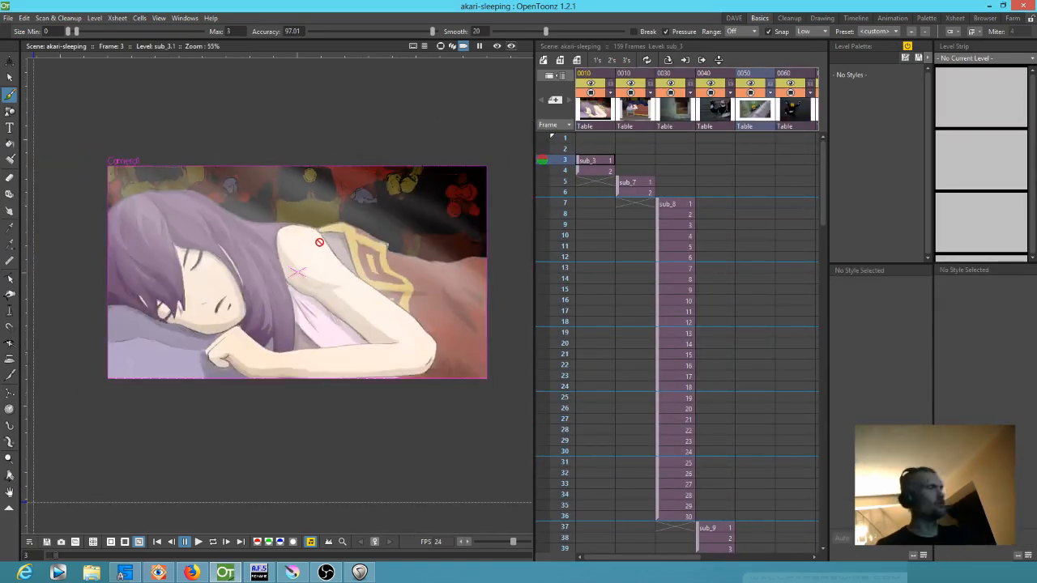